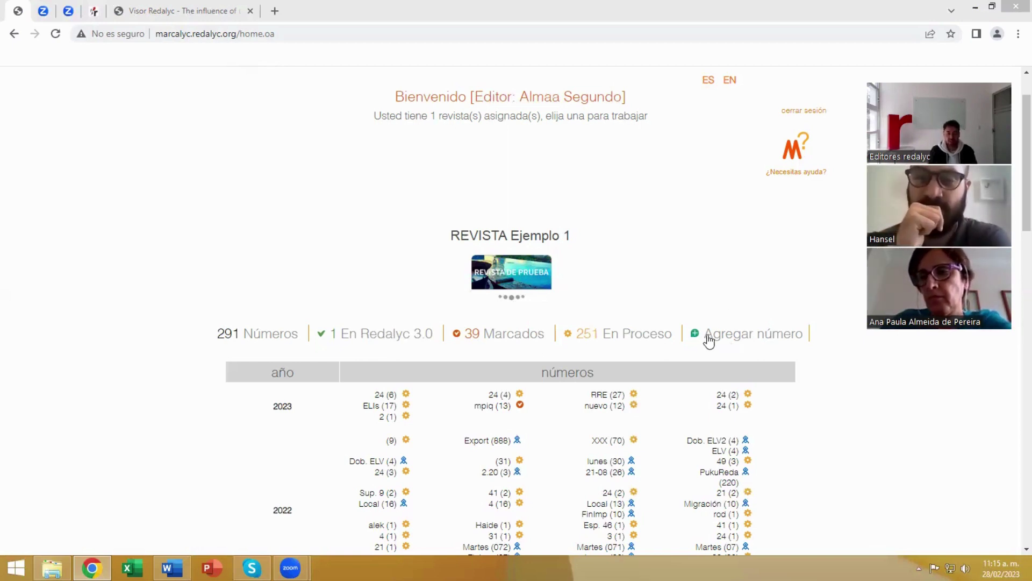
Start a new issue for the journal with volume 24, number 3 and year 2023.
left_click(745, 337)
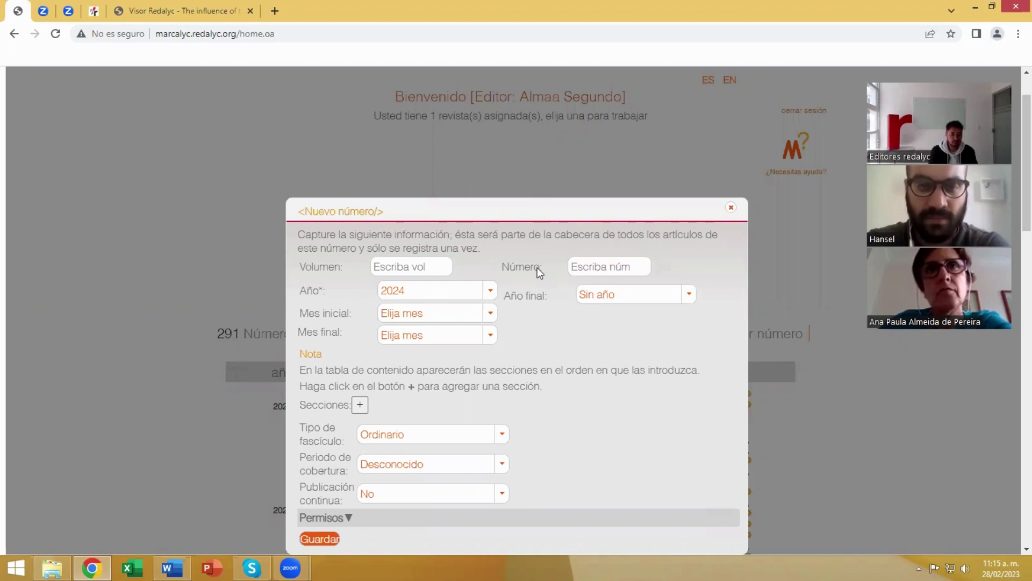
left_click(426, 269)
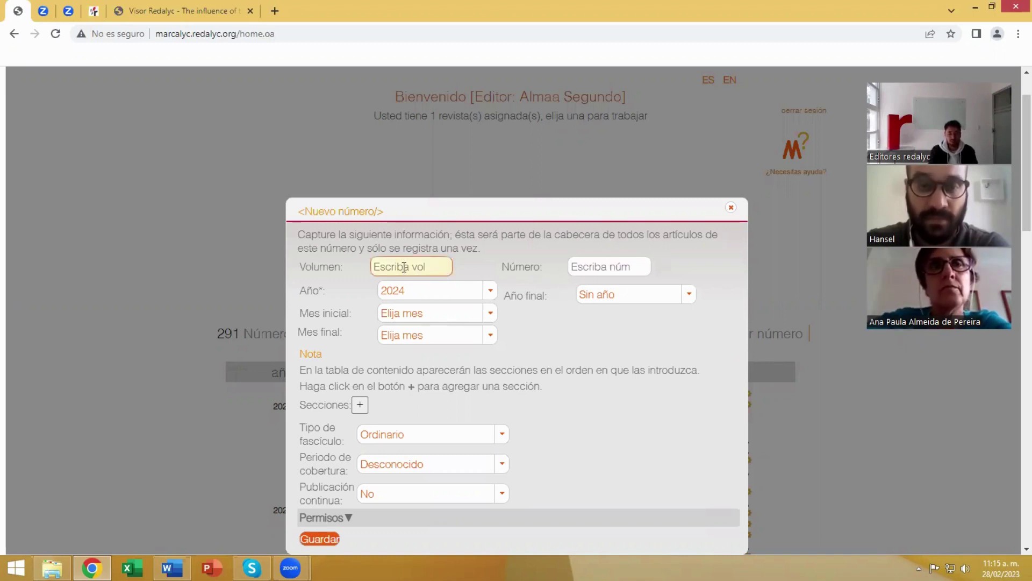
left_click(405, 267)
left_click(409, 297)
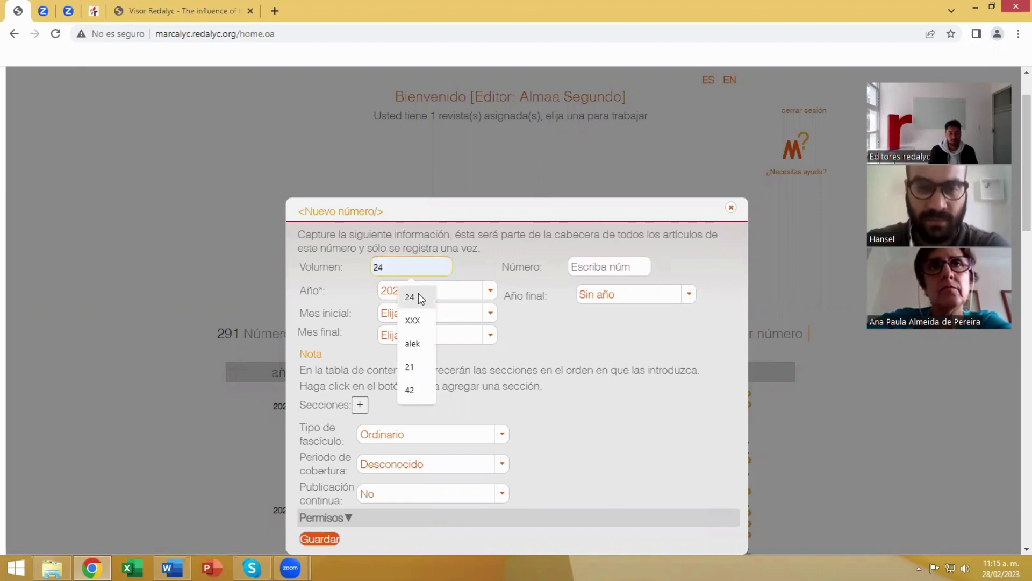
left_click(575, 268)
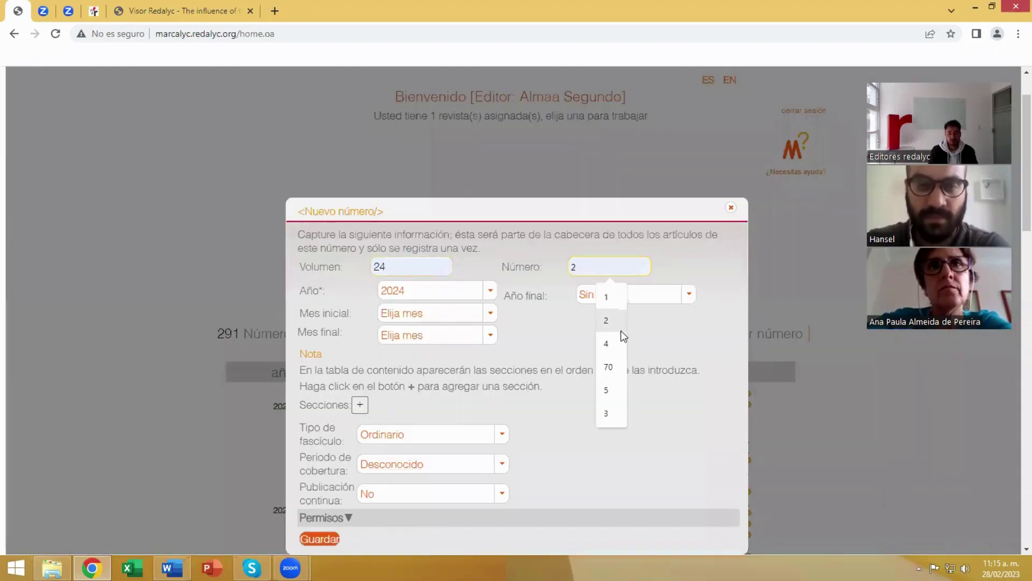
type("3")
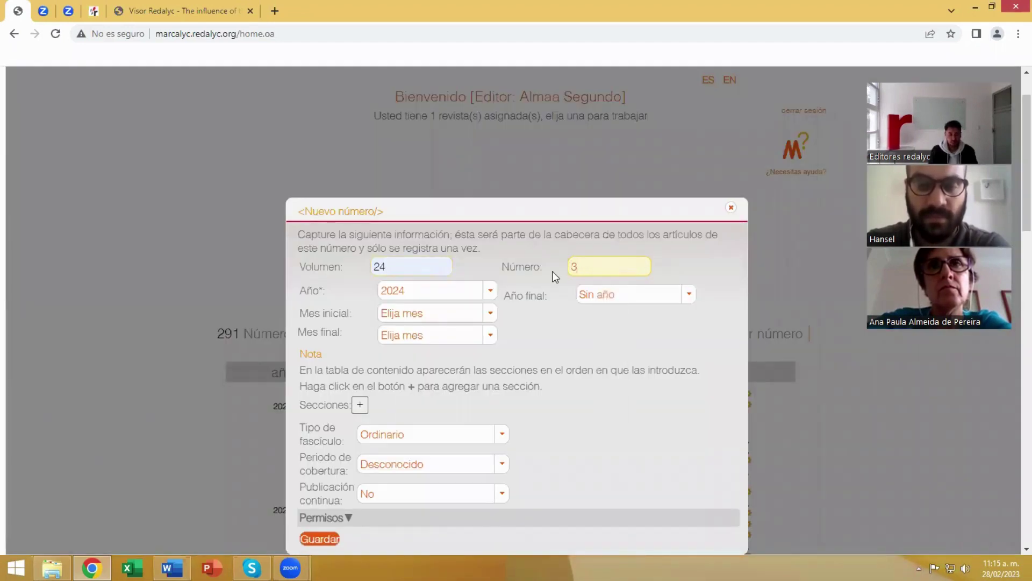
left_click(556, 276)
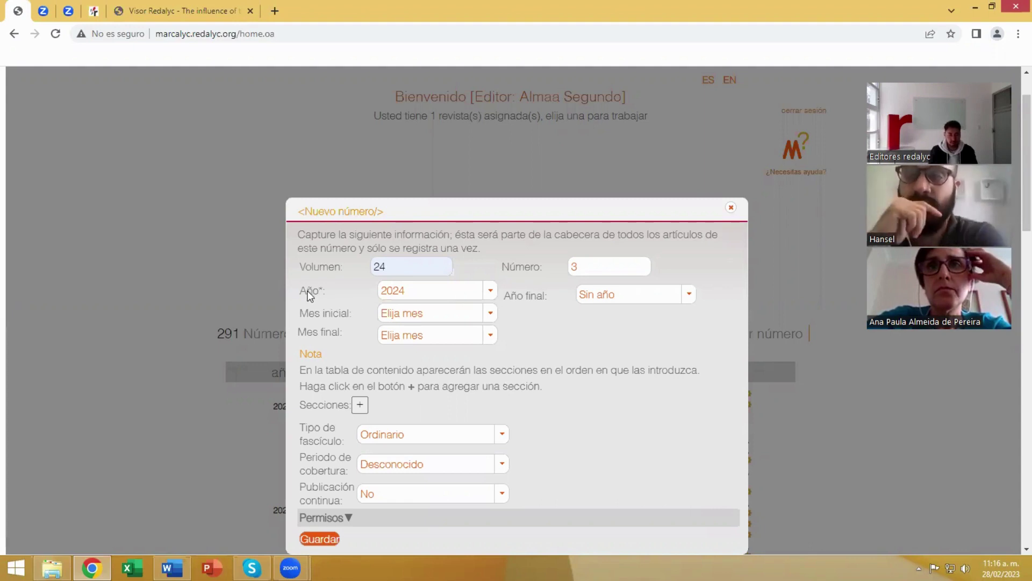
left_click(486, 290)
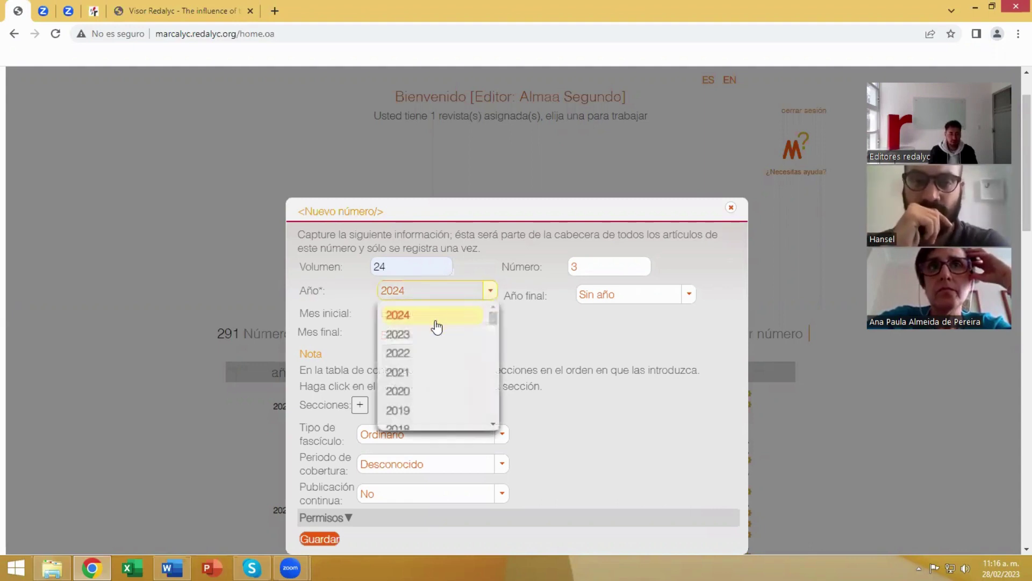
left_click(405, 335)
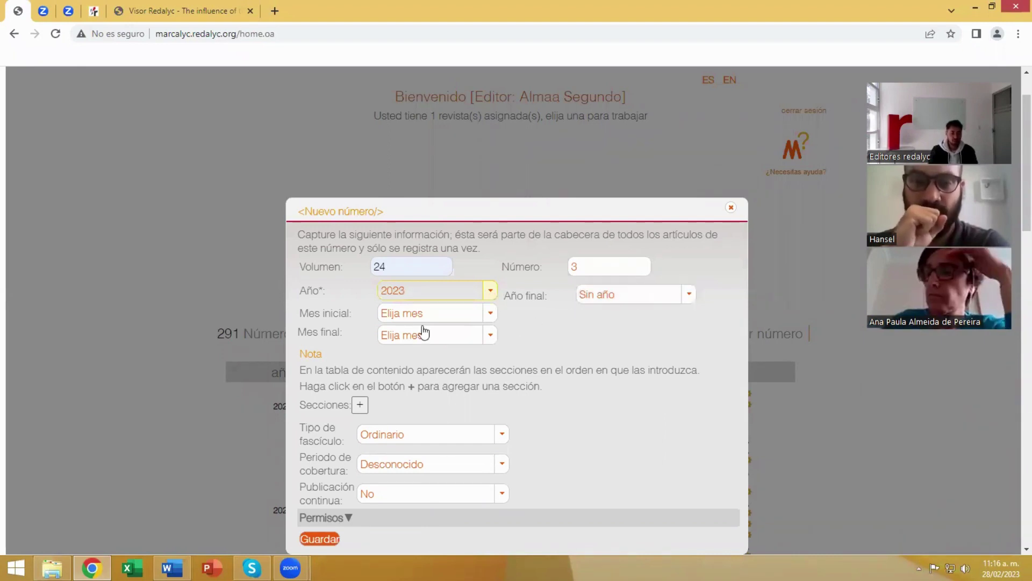
Set the issue's initial month to Enero and its final month to Junio.
left_click(489, 315)
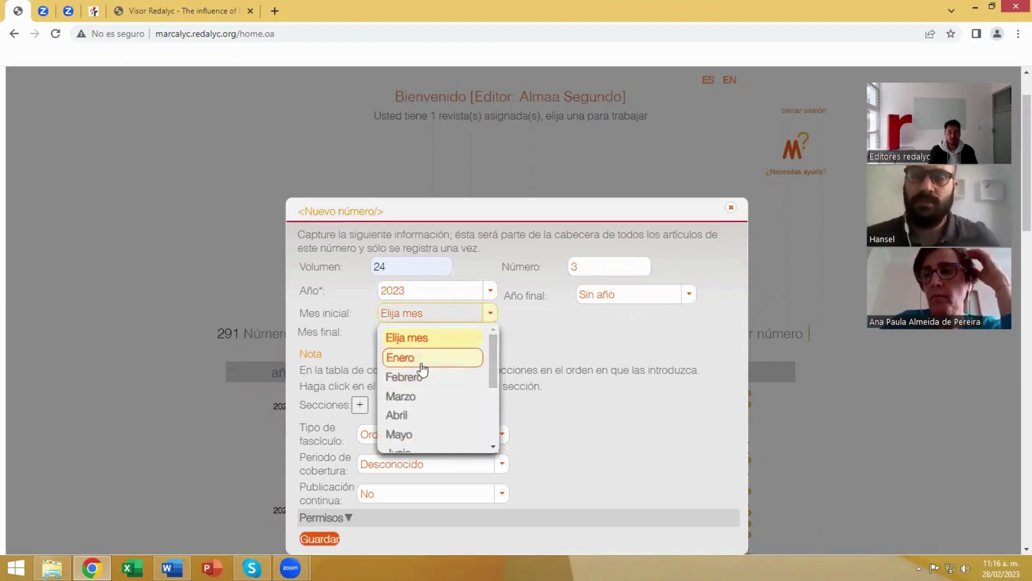
left_click(421, 364)
left_click(493, 339)
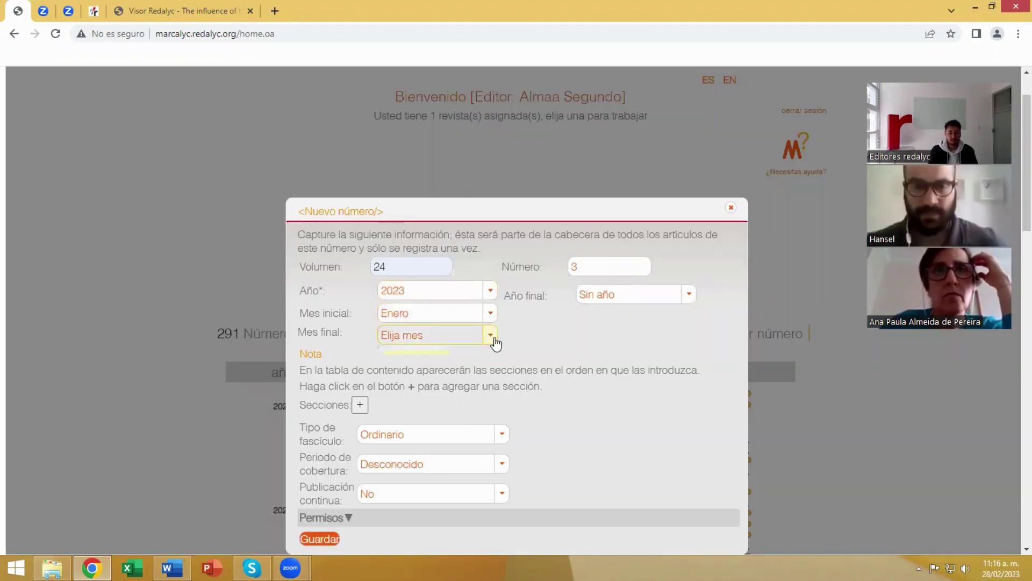
scroll(438, 434, "down", 2)
scroll(431, 429, "up", 1)
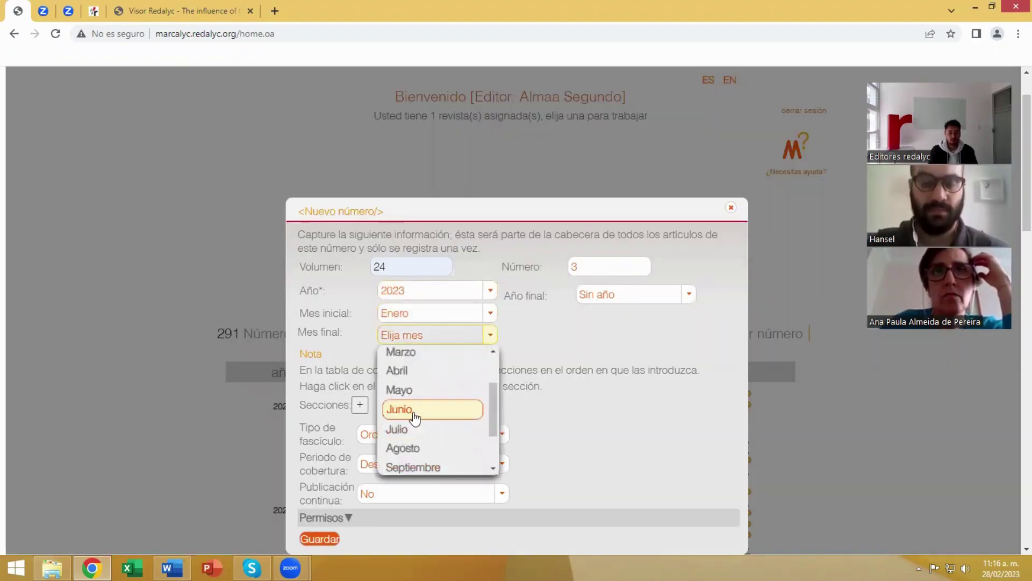
left_click(415, 414)
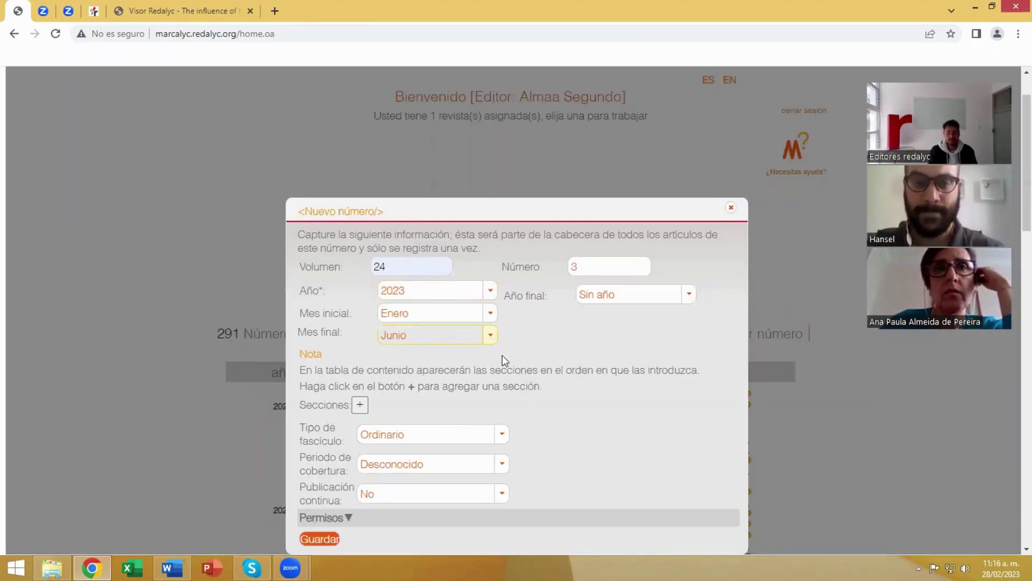
Change the issue's month range to run from Julio to Diciembre.
left_click(490, 313)
scroll(411, 434, "down", 1)
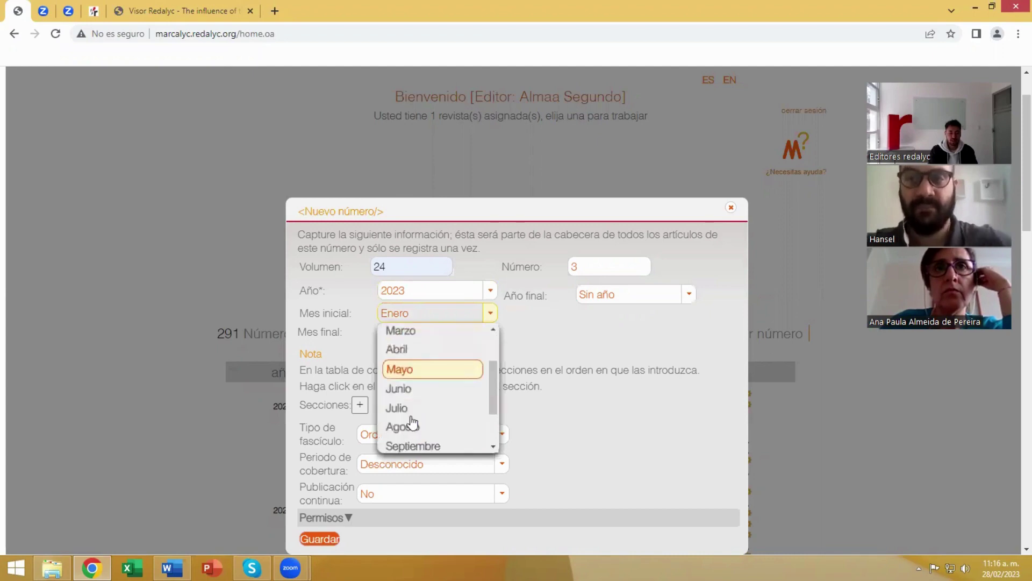
left_click(411, 406)
left_click(491, 337)
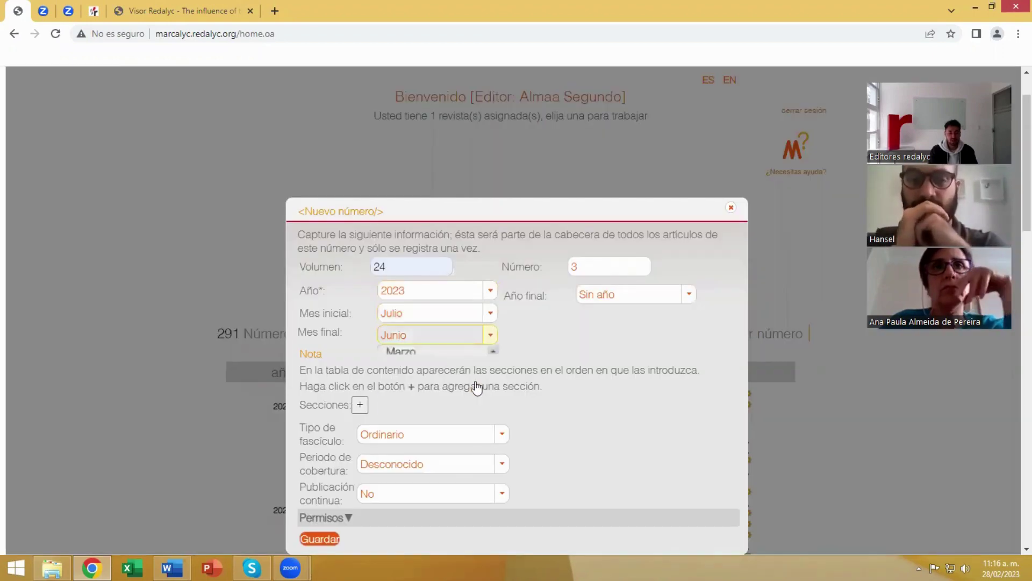
scroll(450, 404, "down", 2)
left_click(422, 458)
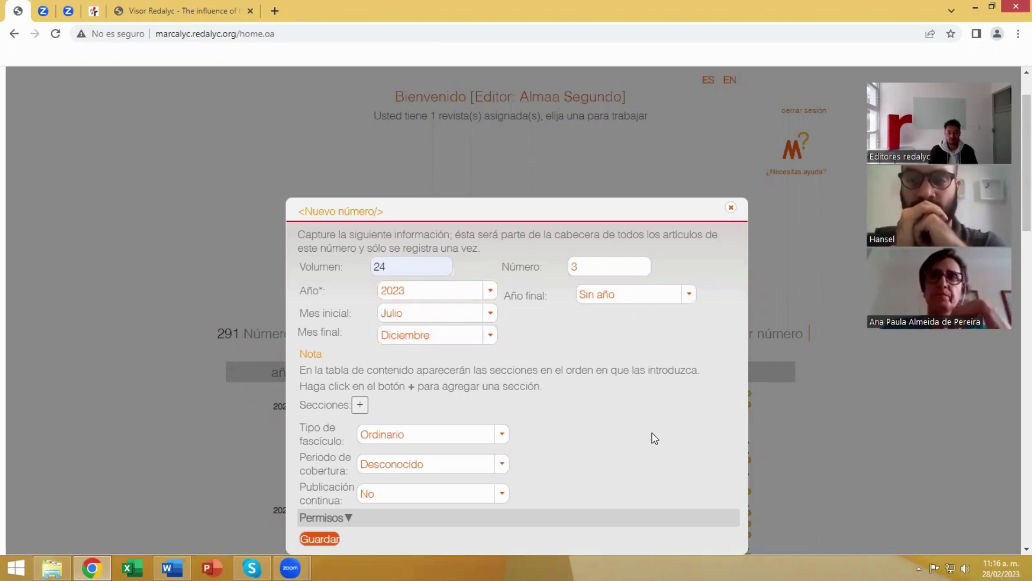
Add a first section named "Editorial" to the new issue and confirm it.
scroll(606, 401, "down", 1)
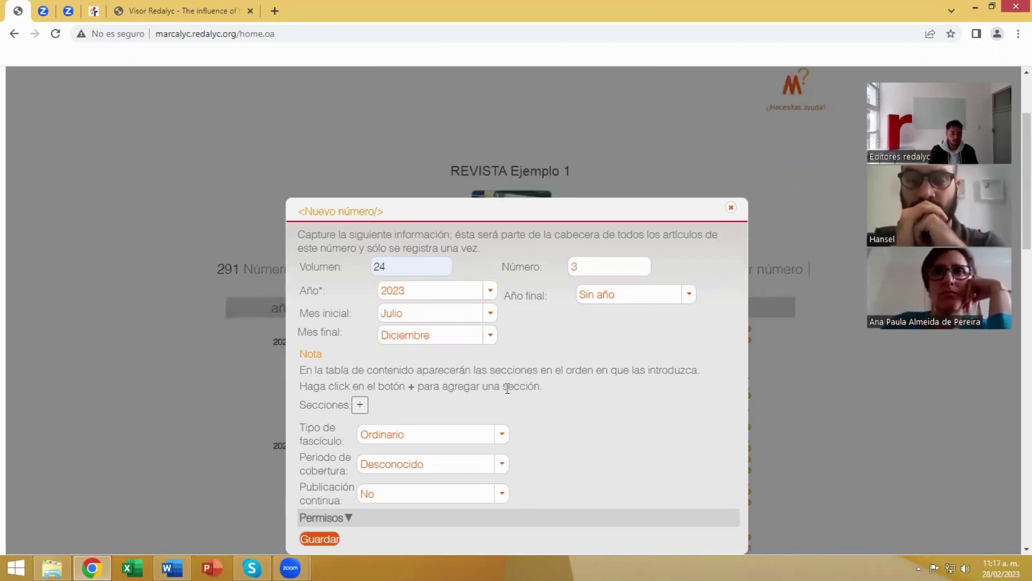
left_click(360, 404)
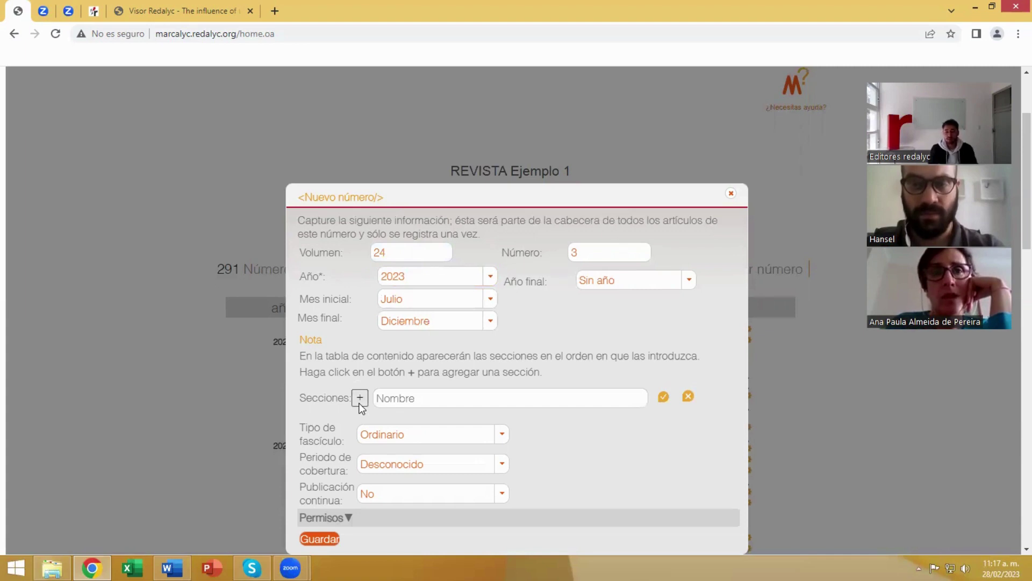
left_click(476, 402)
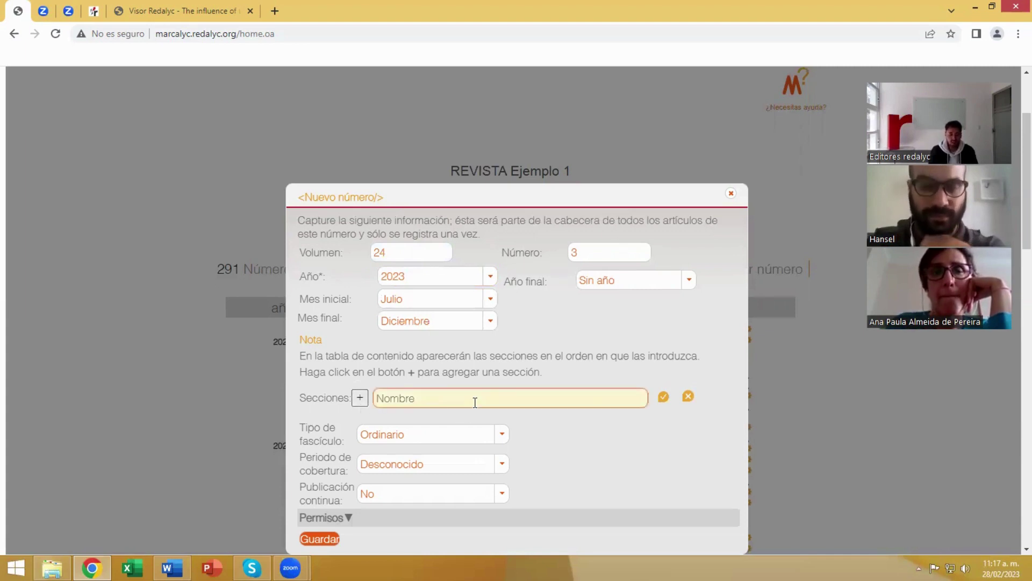
left_click(460, 428)
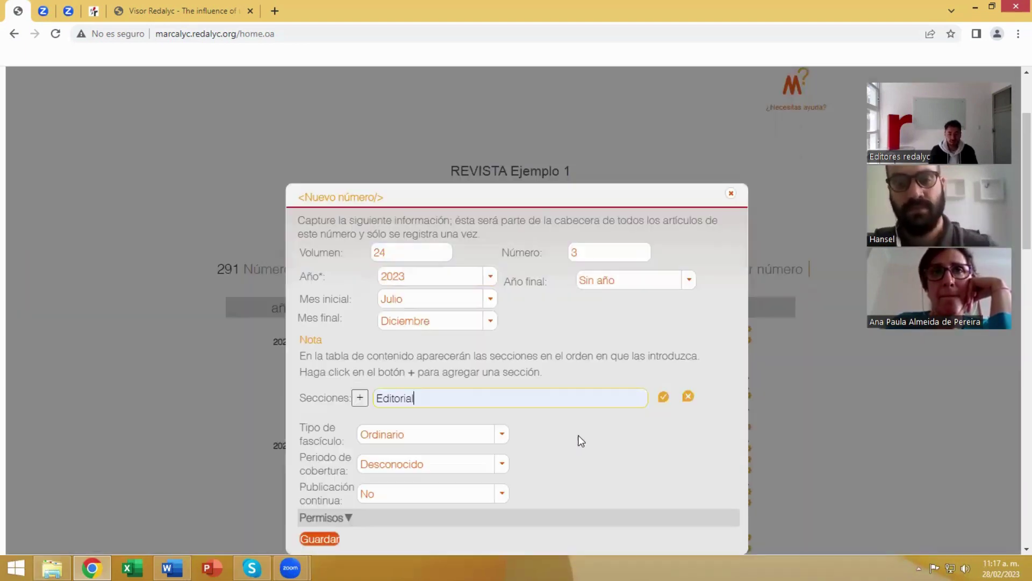
left_click(665, 398)
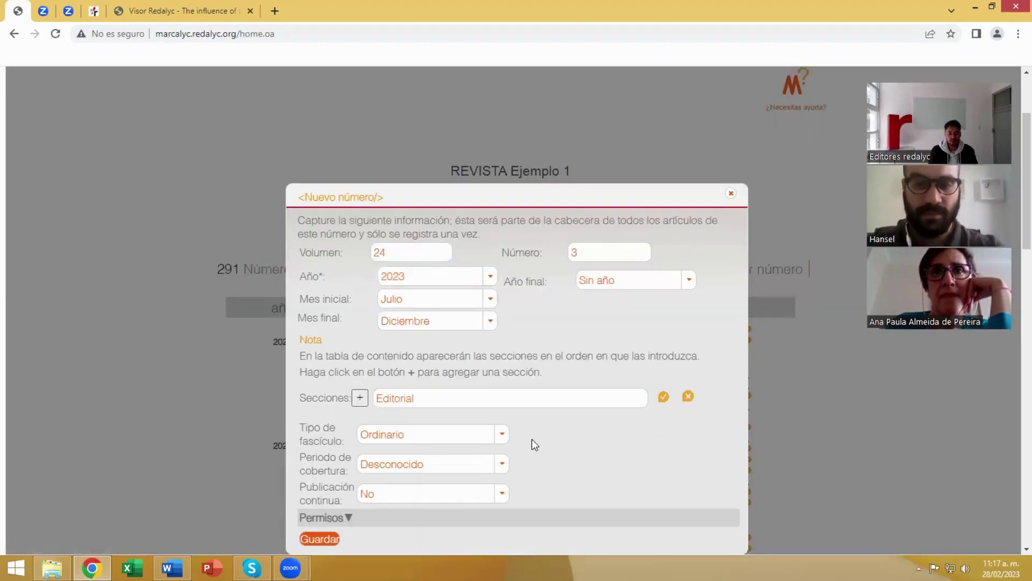
Add a second section named "Artículos Científicos" below Editorial and confirm it.
left_click(360, 399)
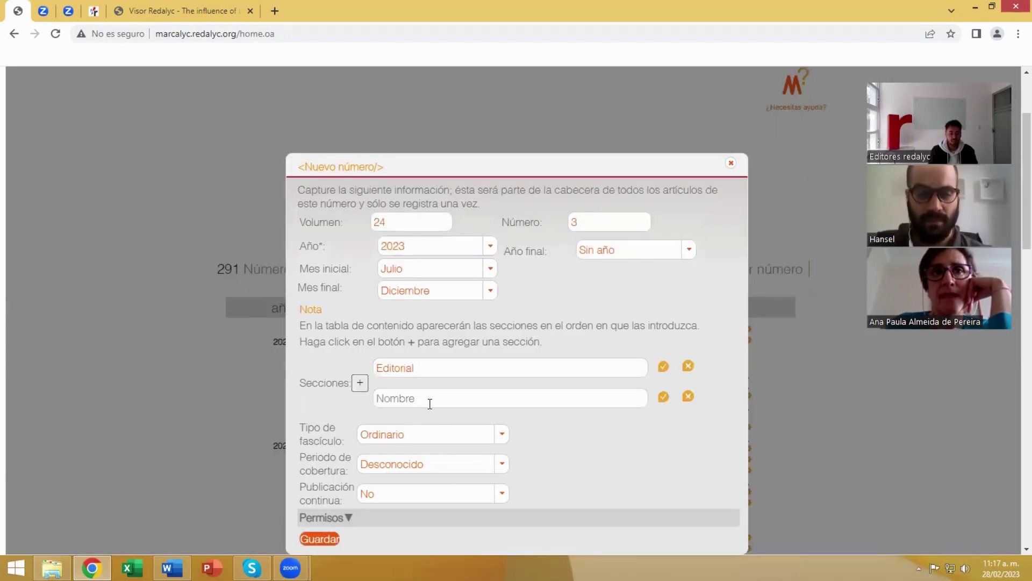
left_click(429, 402)
left_click(472, 428)
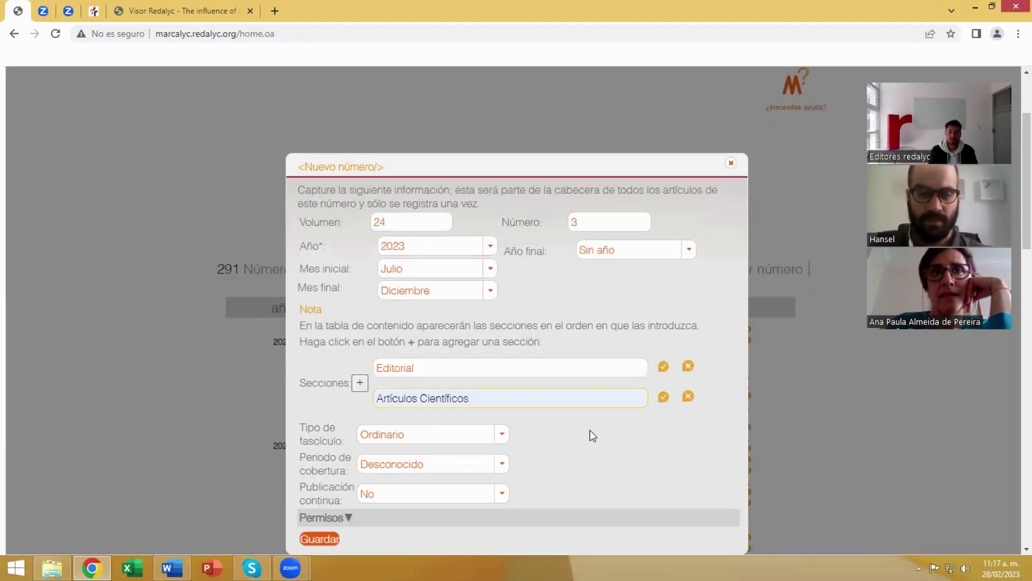
left_click(663, 398)
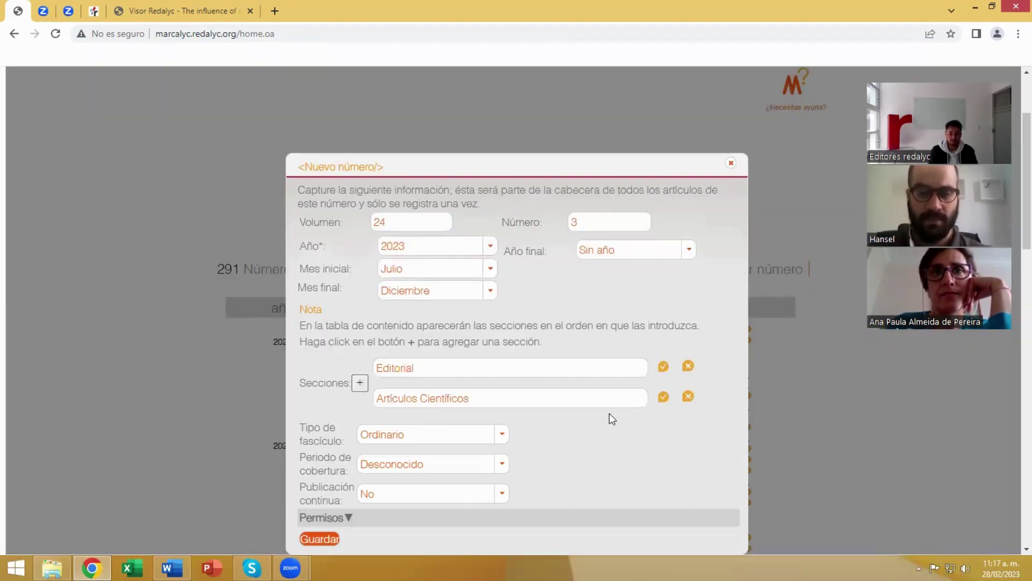
Add a third section named "Reseñas" to the issue and confirm it.
left_click(361, 385)
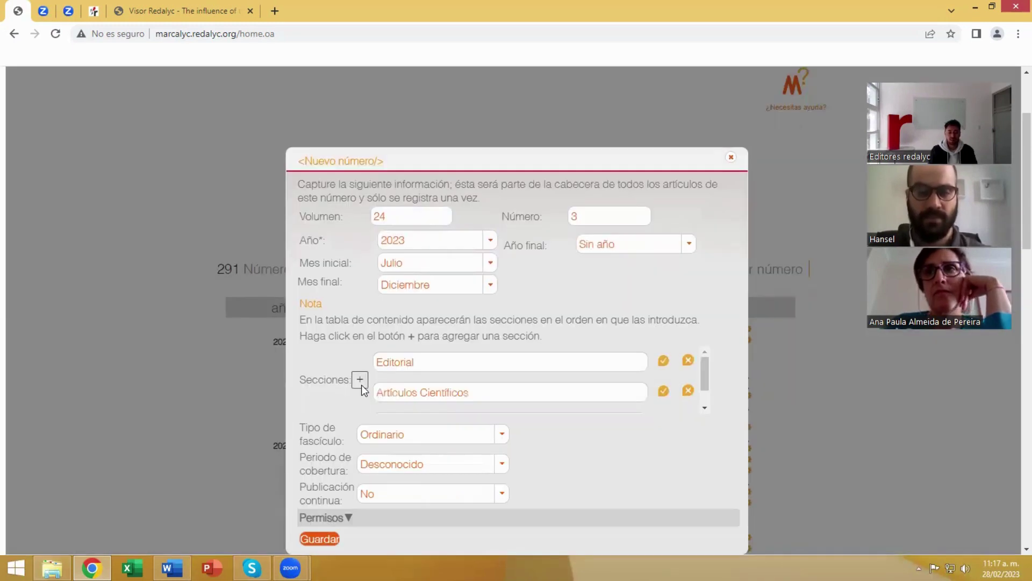
scroll(456, 382, "down", 1)
left_click(428, 400)
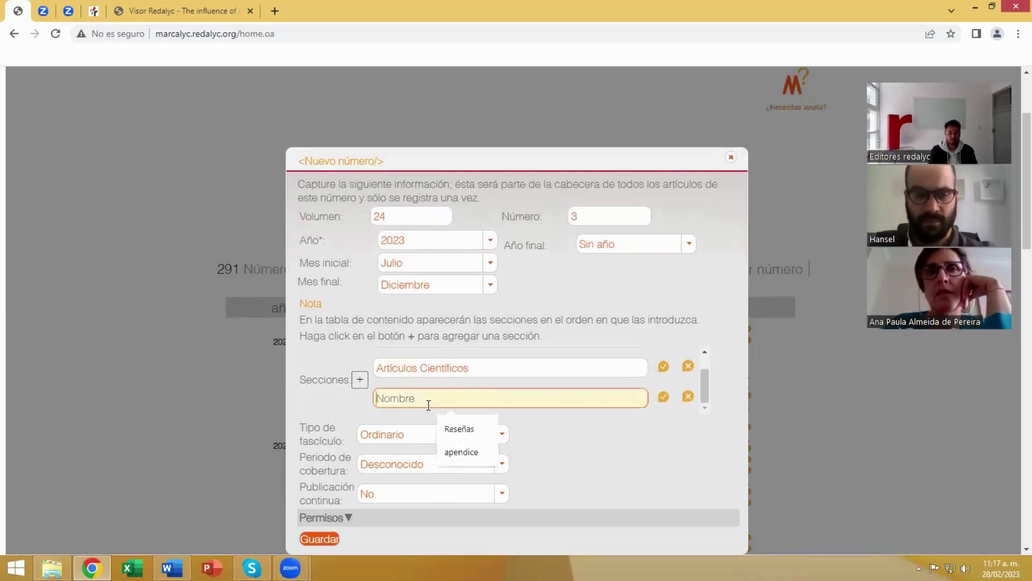
left_click(453, 432)
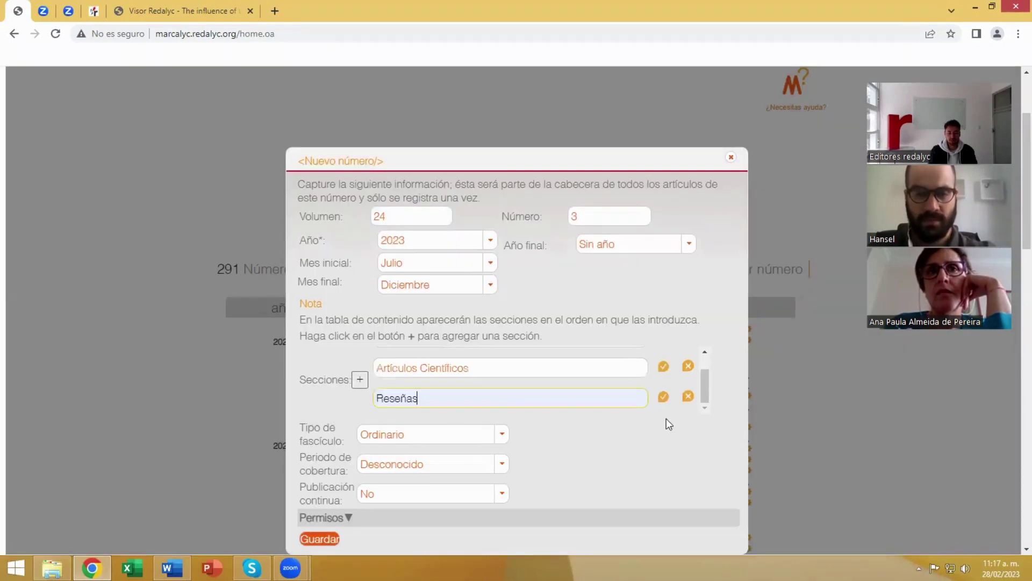
left_click(664, 396)
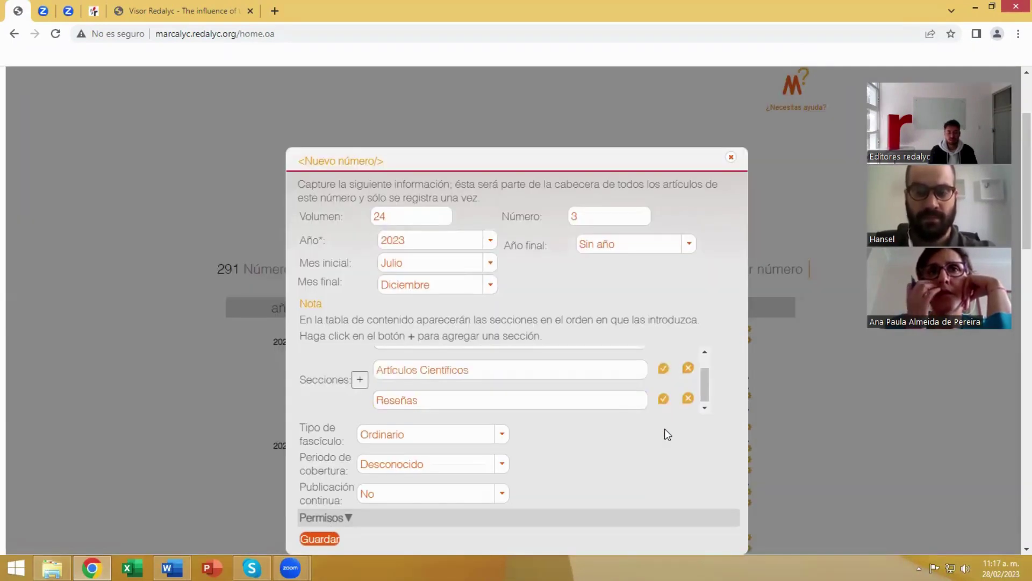
Delete the "Reseñas" section from the new issue's section list.
scroll(653, 406, "up", 1)
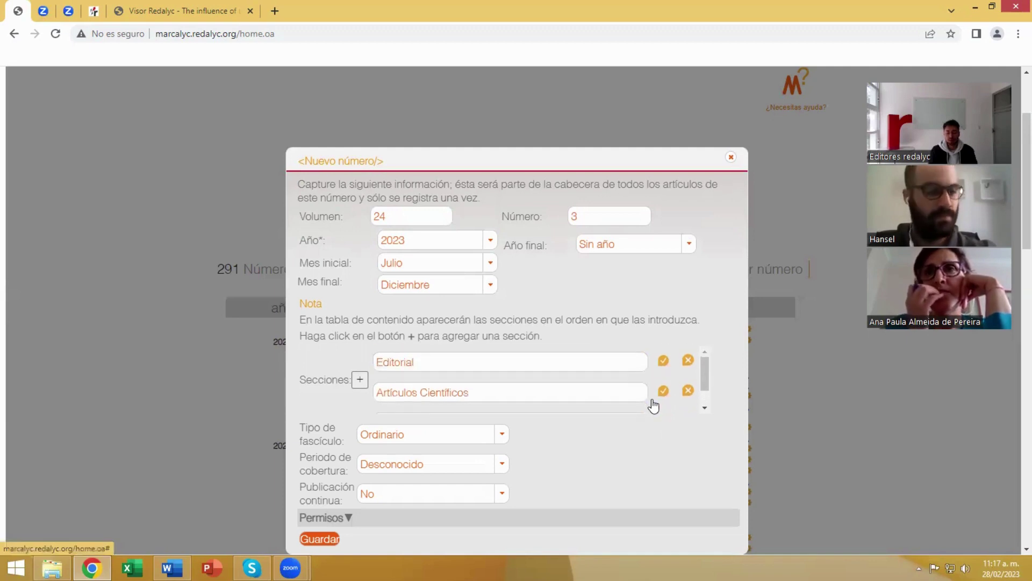
scroll(653, 403, "down", 1)
left_click(688, 396)
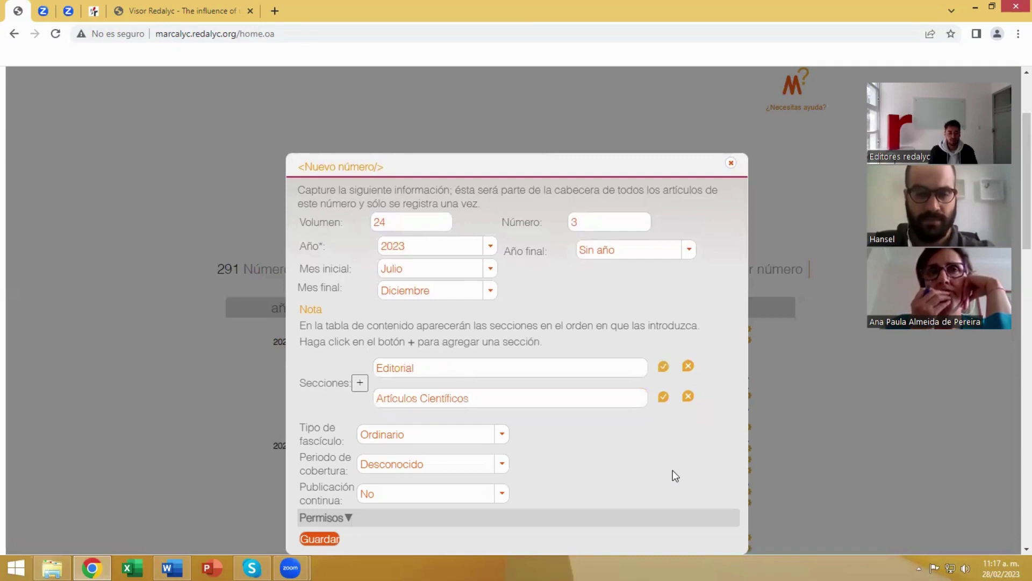
Choose Ordinario as the issue type and Desconocido as the coverage period after reviewing the available options.
scroll(596, 421, "down", 1)
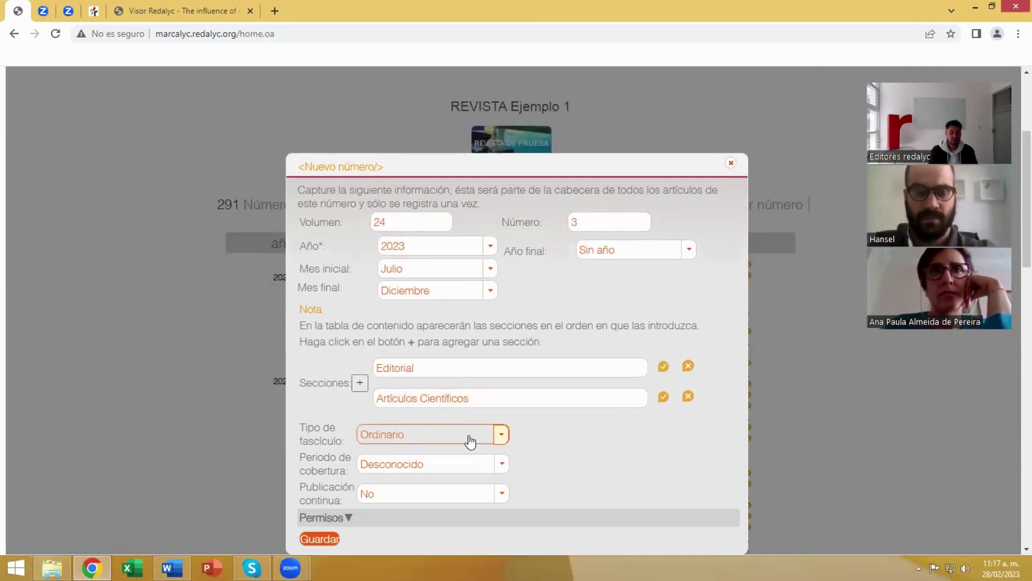
left_click(499, 442)
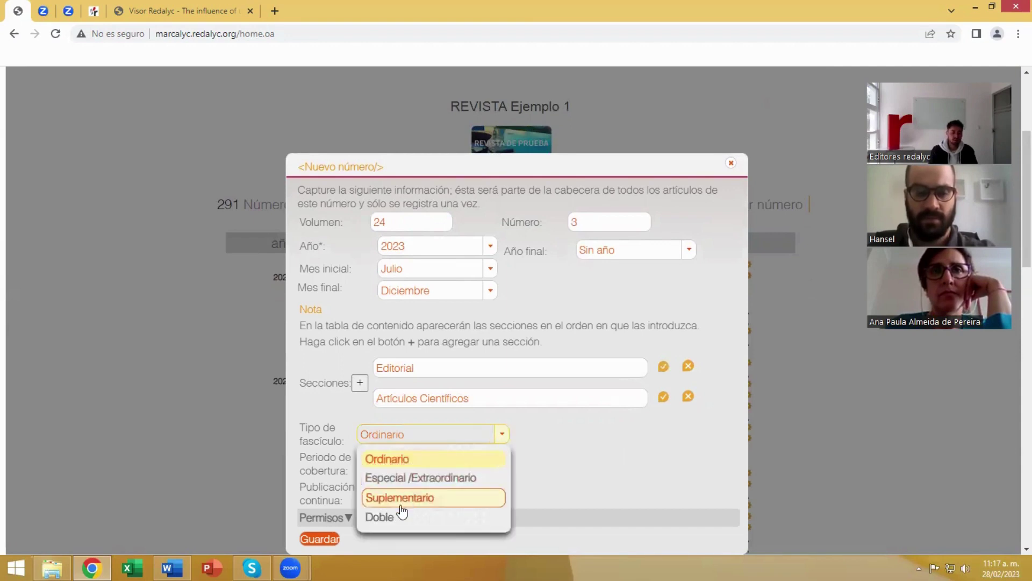
left_click(398, 465)
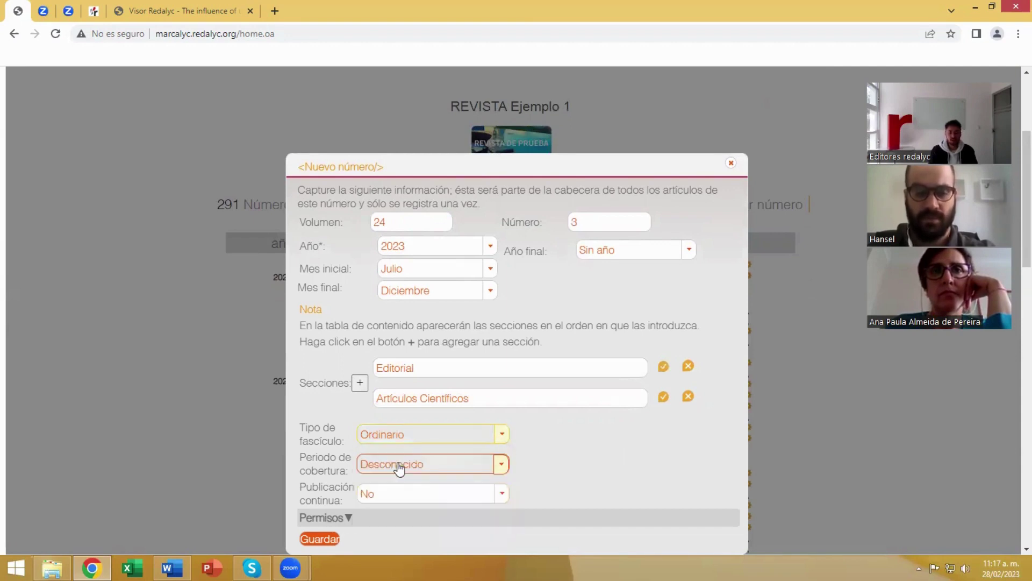
left_click(504, 467)
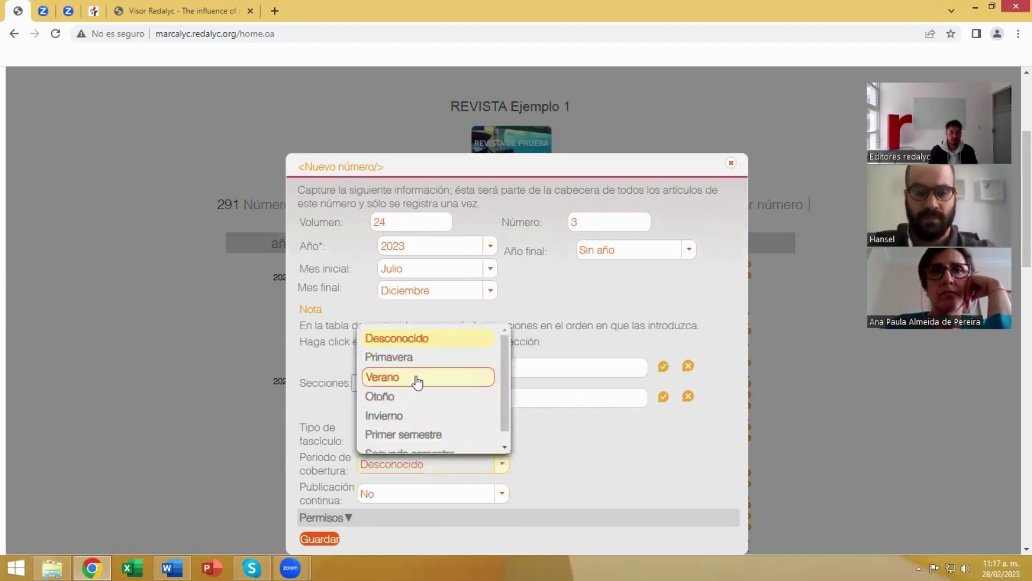
scroll(417, 390, "down", 1)
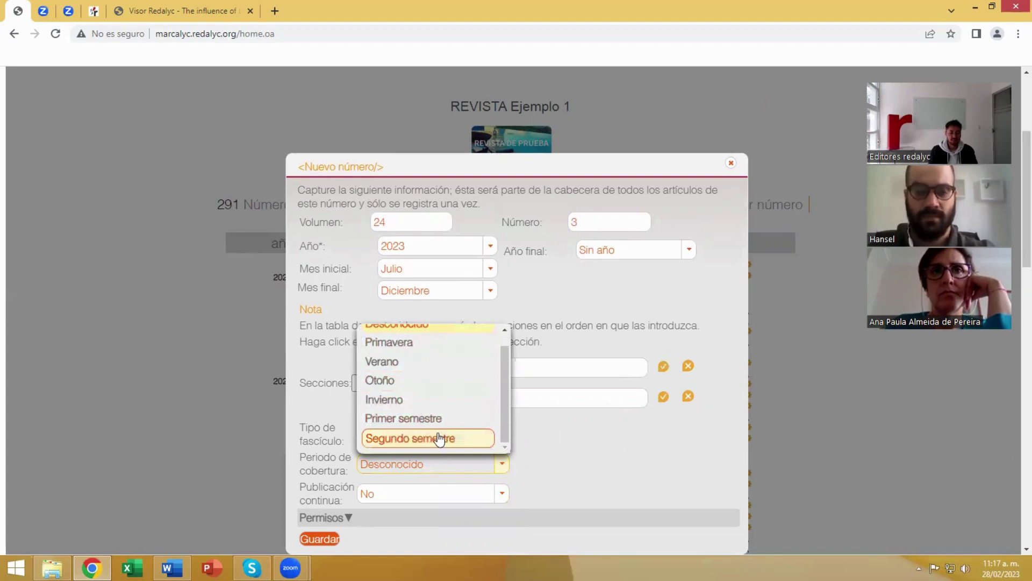
scroll(409, 371, "up", 2)
left_click(407, 344)
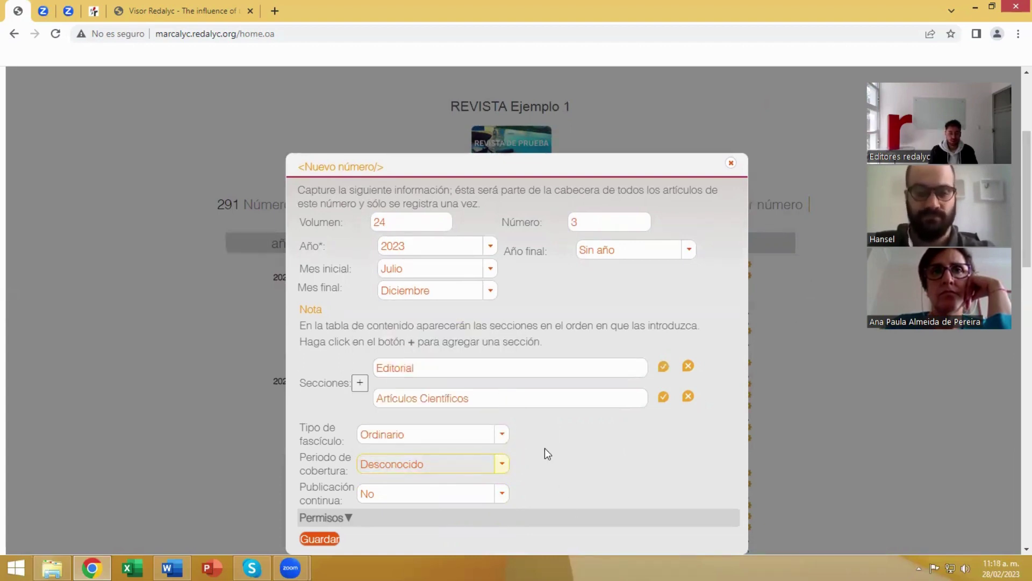
Set the new issue's Publicación continua option to Sí after trying both available choices.
left_click(502, 492)
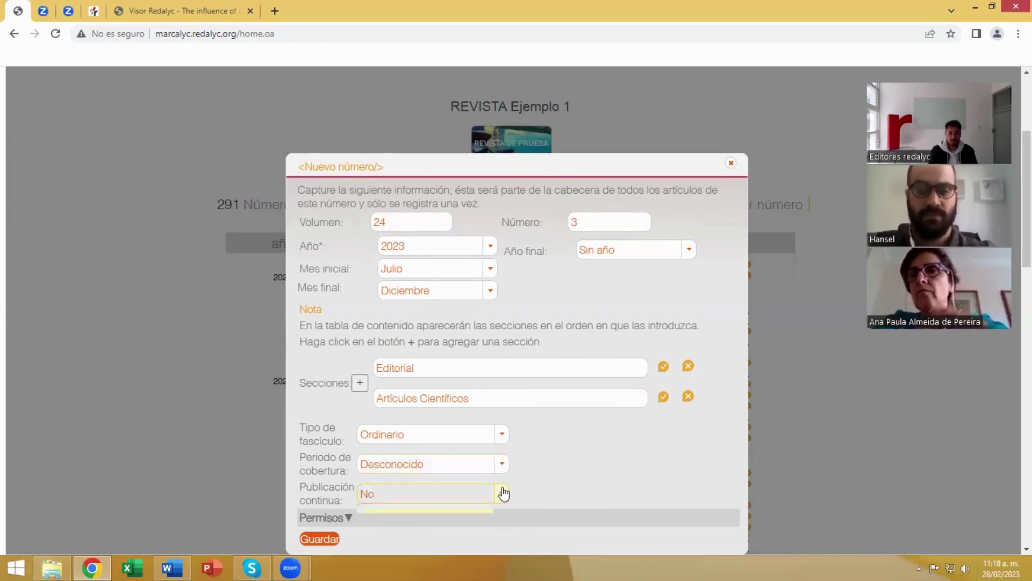
left_click(387, 537)
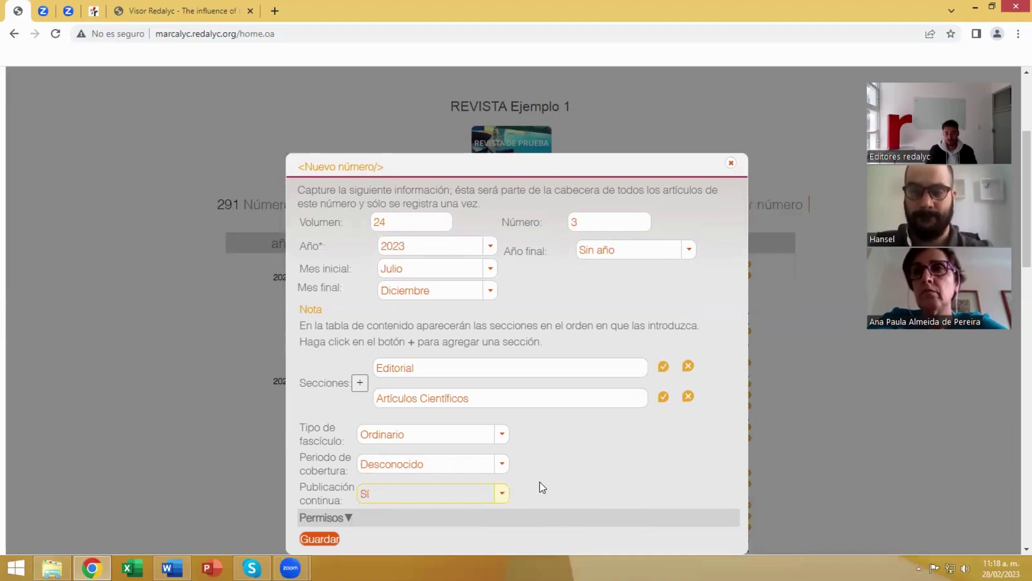
left_click(502, 493)
left_click(418, 513)
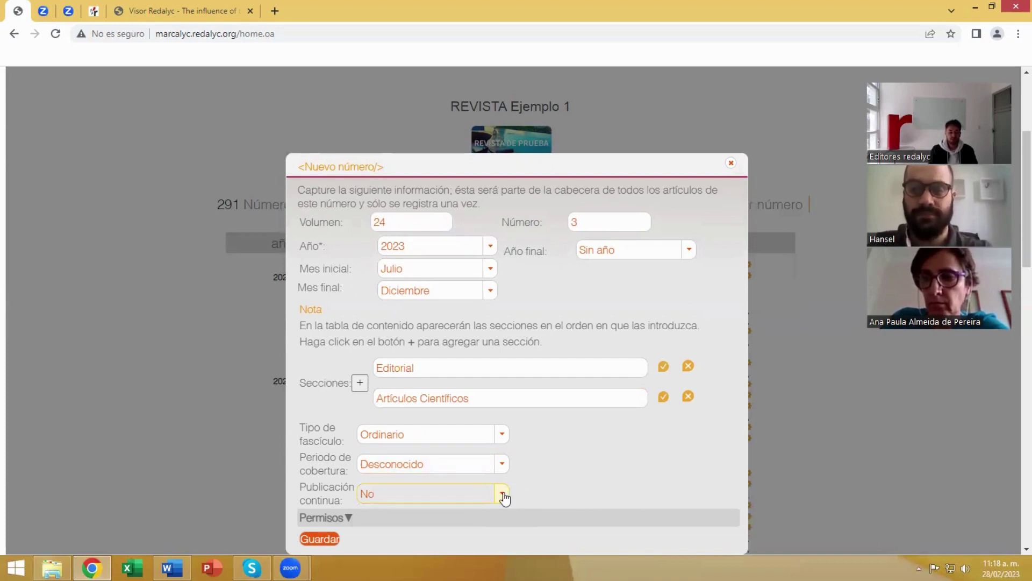
left_click(503, 495)
left_click(383, 537)
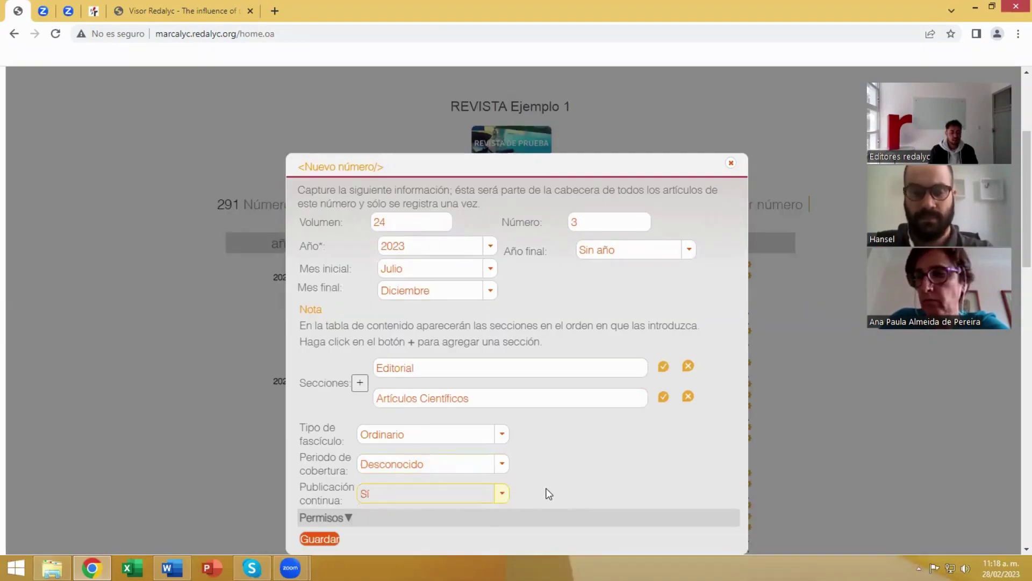
Expand the issue's permissions and choose the Atribución (CC BY) 3.0 Creative Commons licence.
left_click(323, 517)
scroll(619, 463, "down", 3)
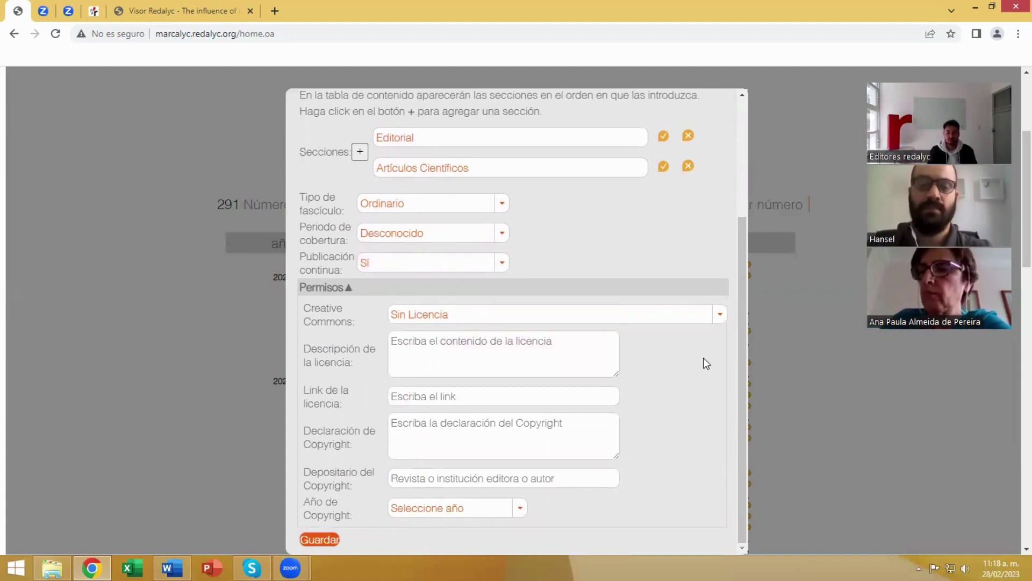
left_click(717, 318)
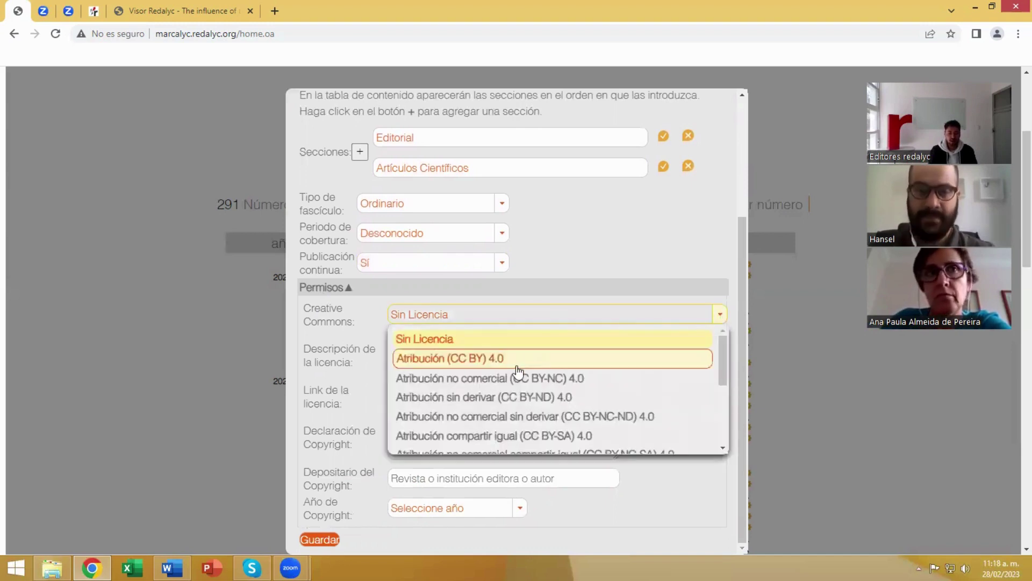
scroll(514, 371, "down", 3)
scroll(511, 376, "down", 1)
scroll(506, 397, "up", 3)
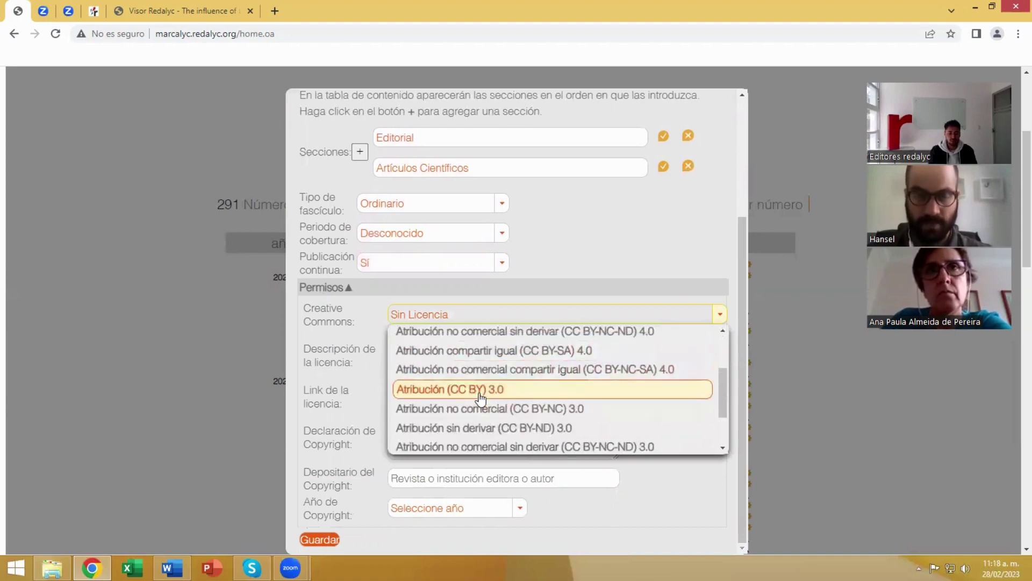
left_click(479, 389)
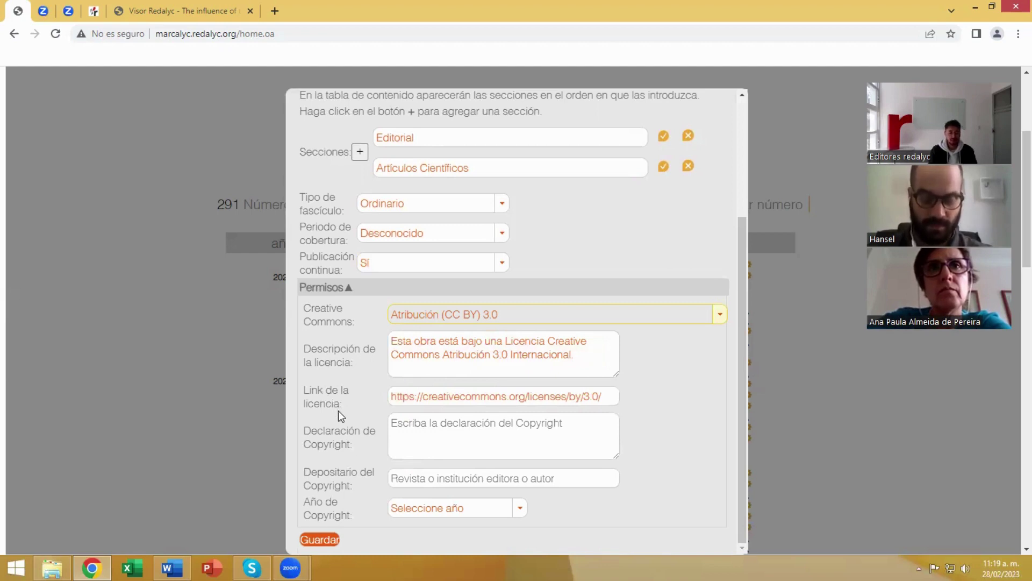
Enter "UAEM" as the issue's copyright declaration and "Revista Científica" as the copyright holder.
left_click(451, 424)
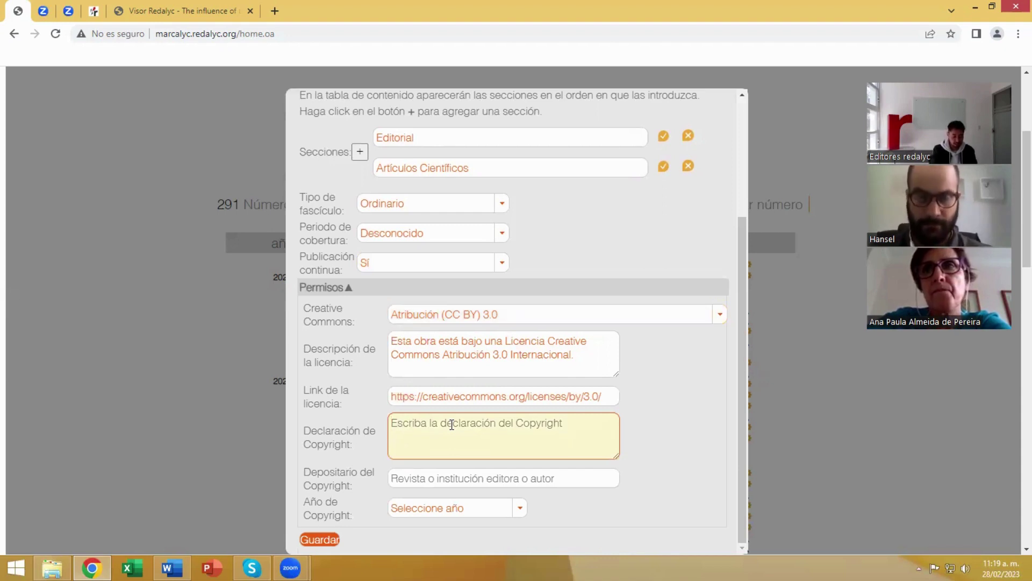
type("UA")
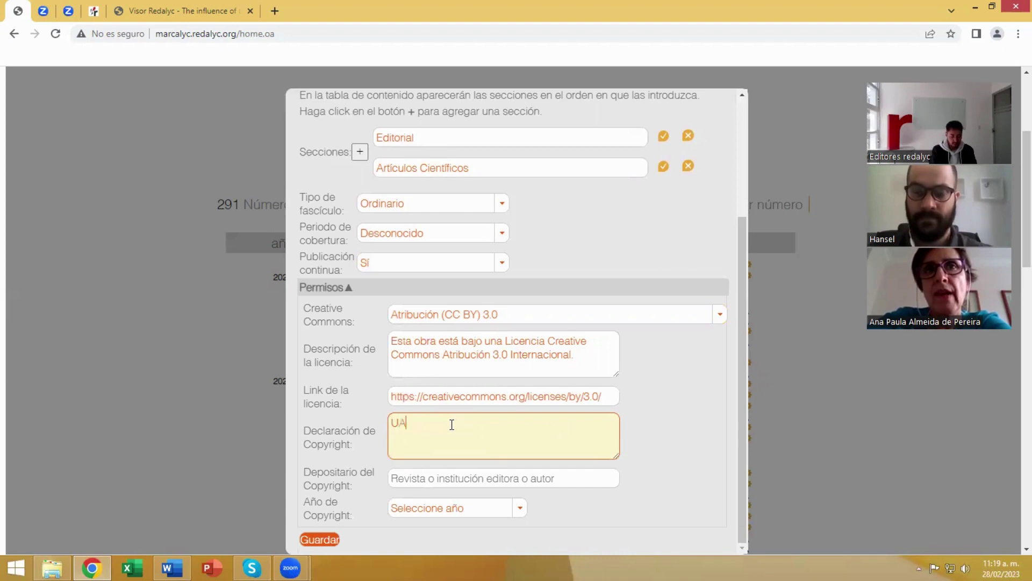
type("EM")
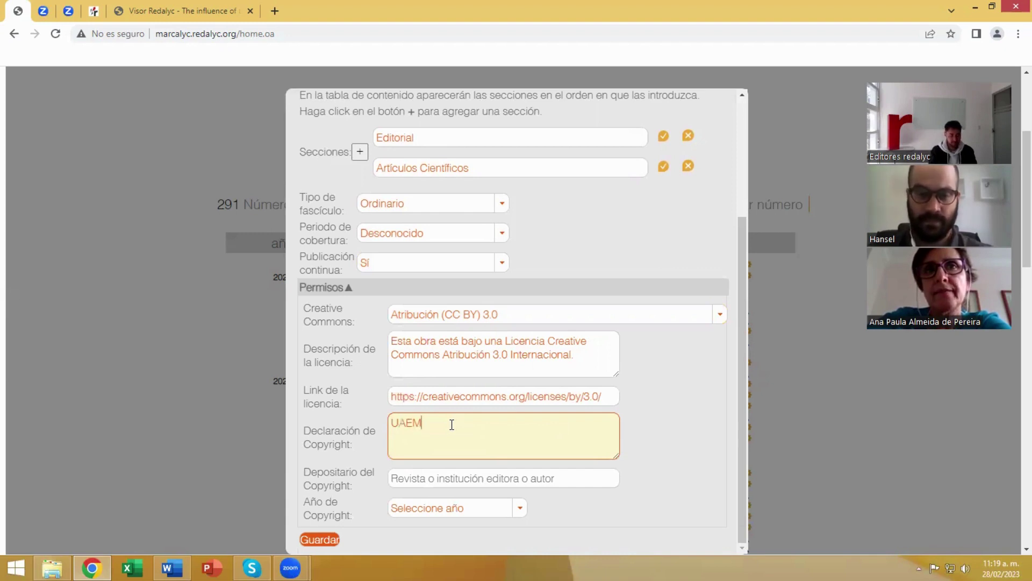
left_click(425, 477)
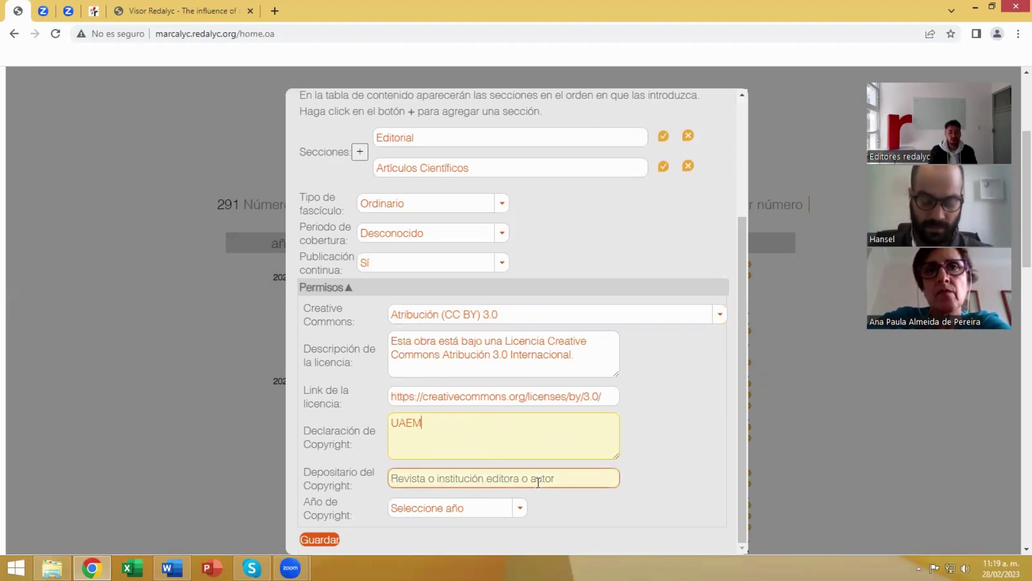
left_click(453, 476)
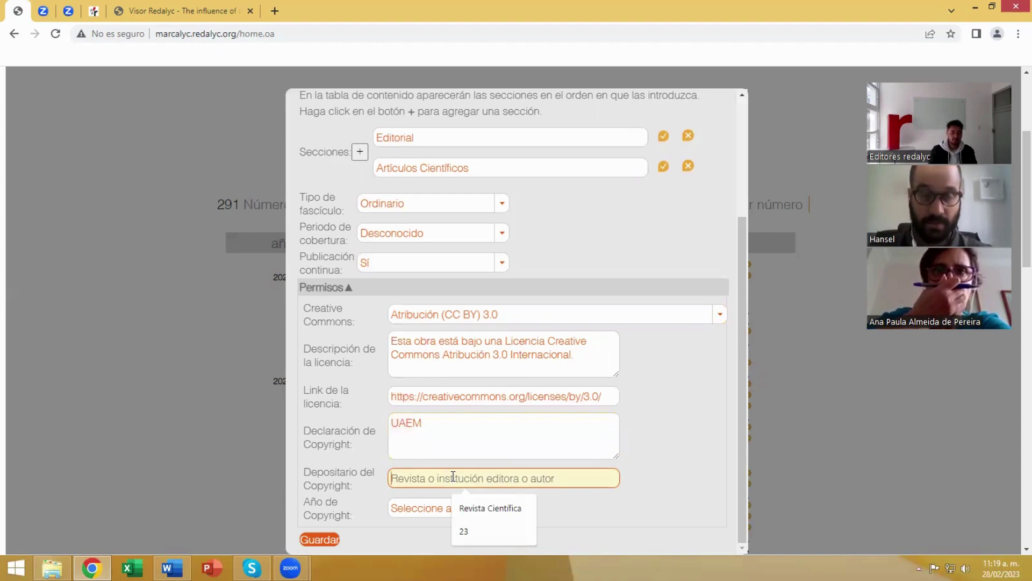
left_click(482, 508)
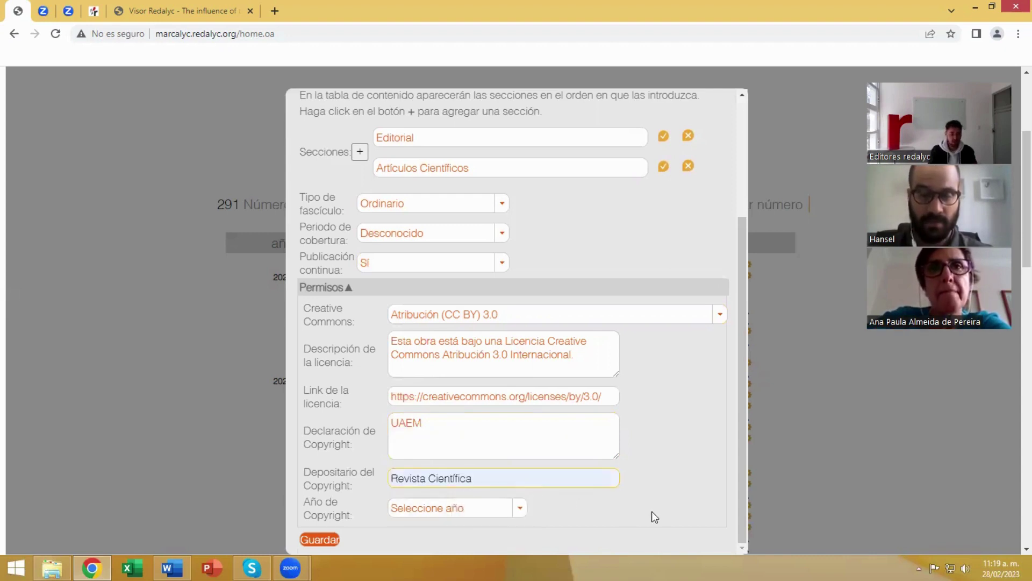
Set the copyright year to 2023, review the issue data and save the new issue.
left_click(519, 508)
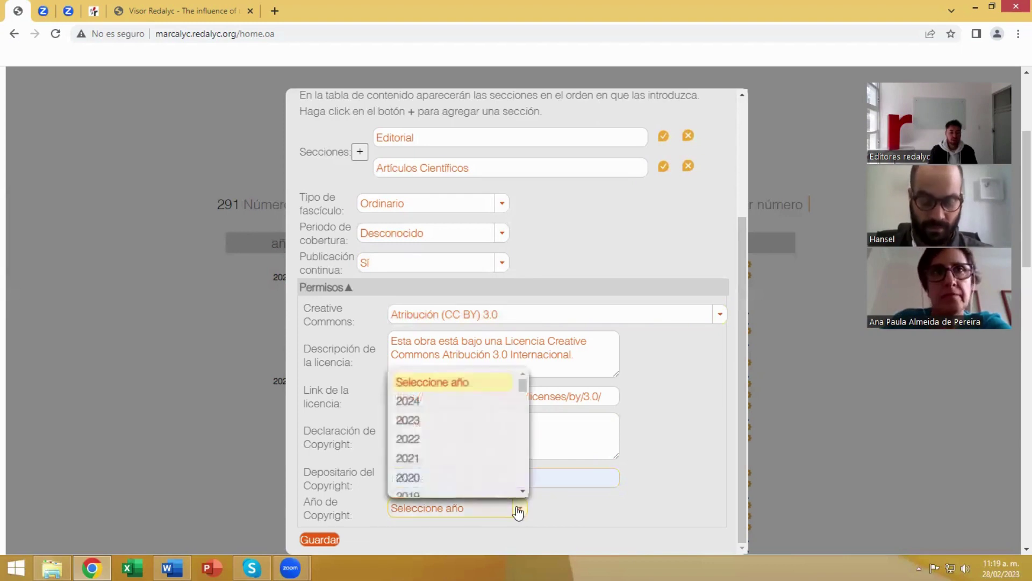
left_click(424, 422)
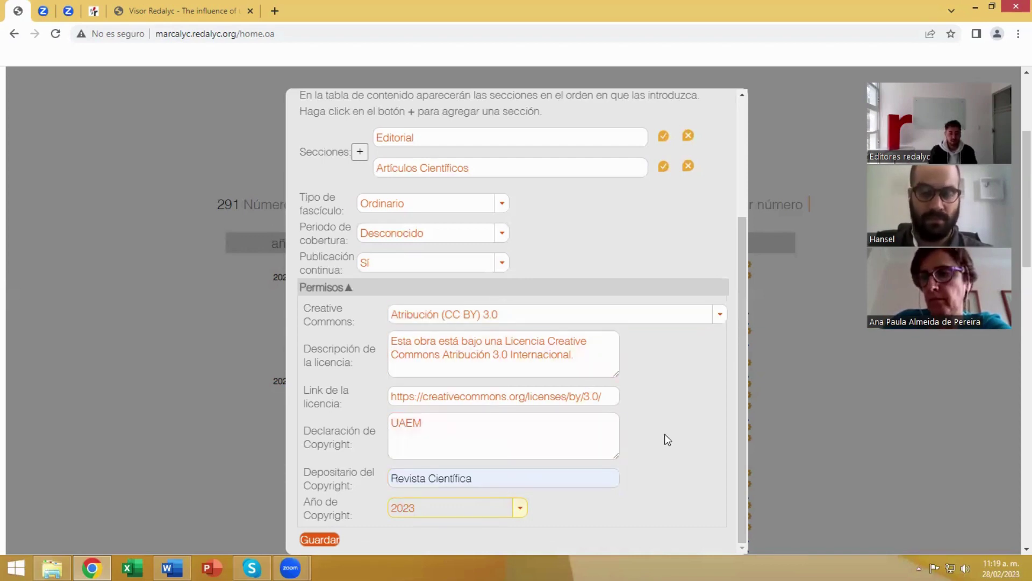
scroll(666, 434, "up", 3)
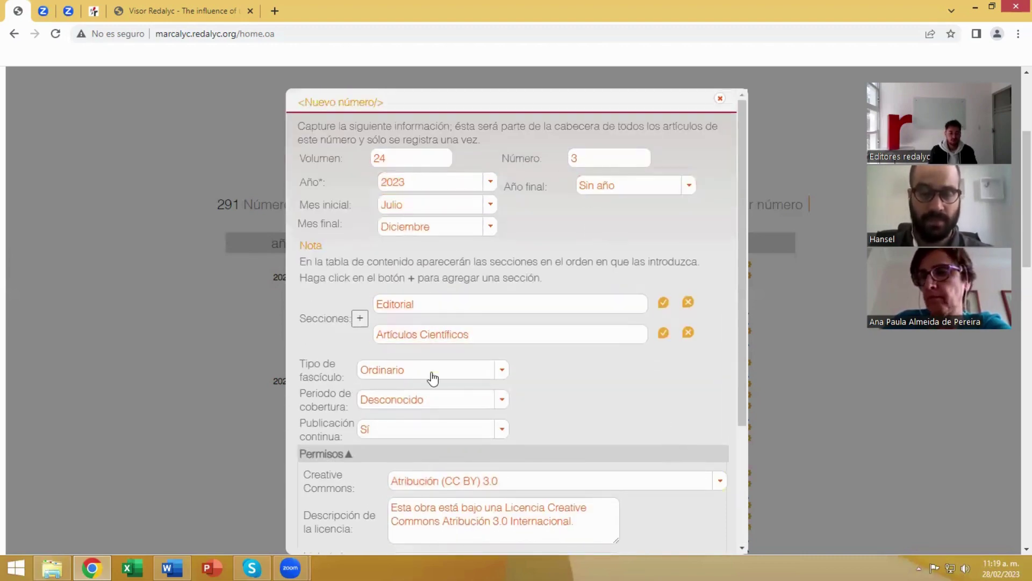
scroll(638, 417, "down", 3)
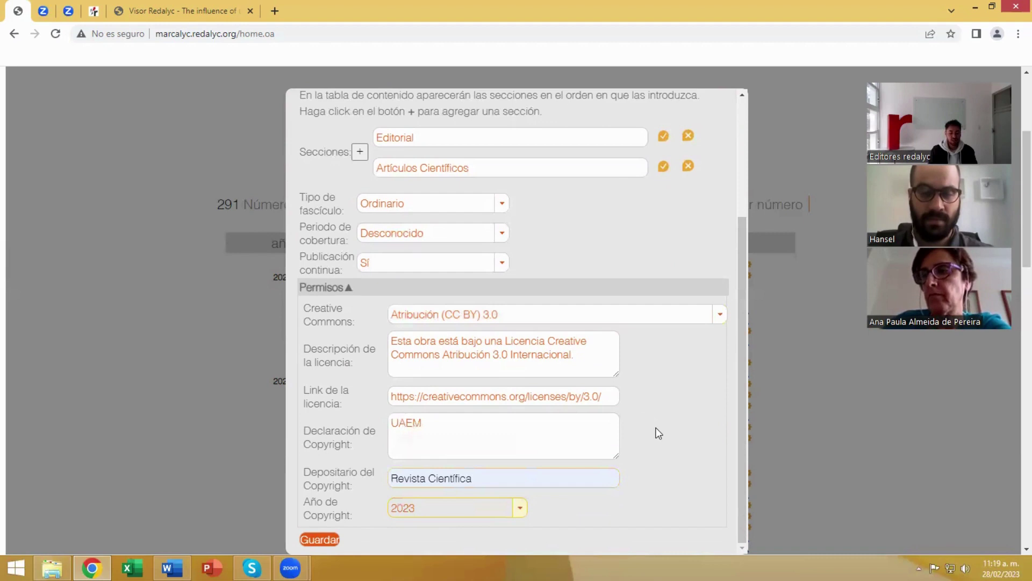
left_click(319, 539)
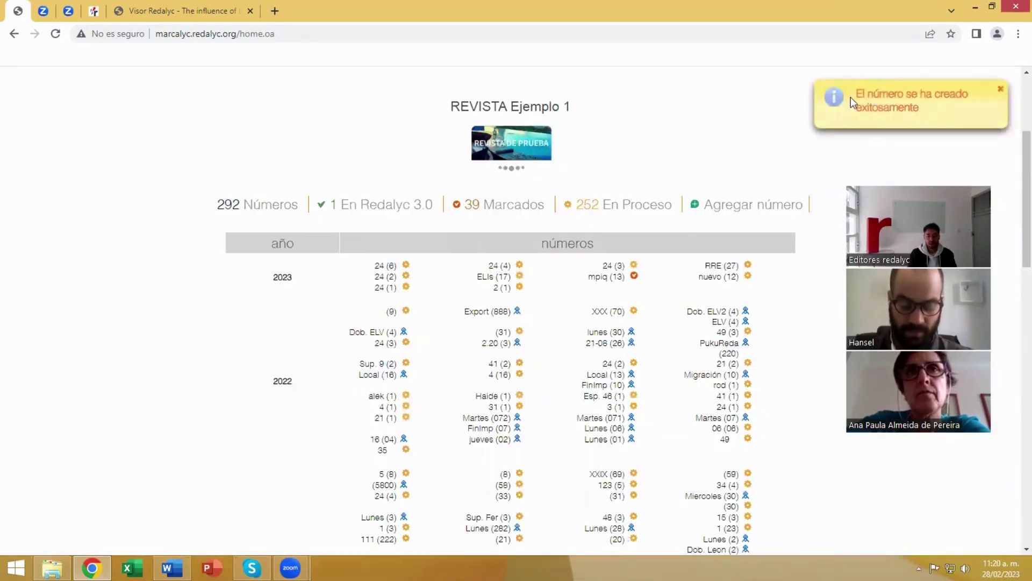
left_click(902, 106)
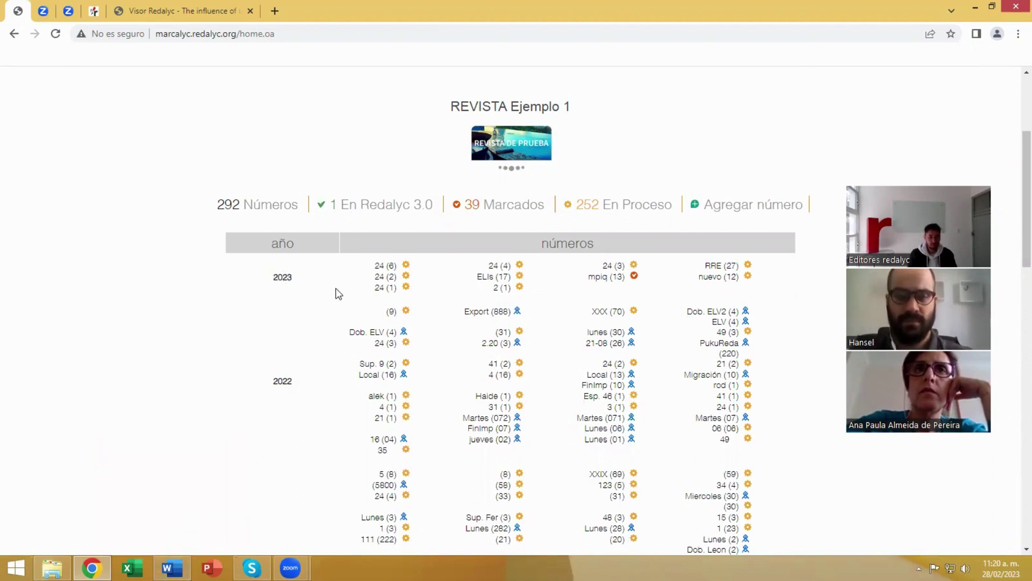
Open the saved data of the 2023 issue 24 (3) for review, close it unchanged and check the in-process category.
mouse_move(607, 272)
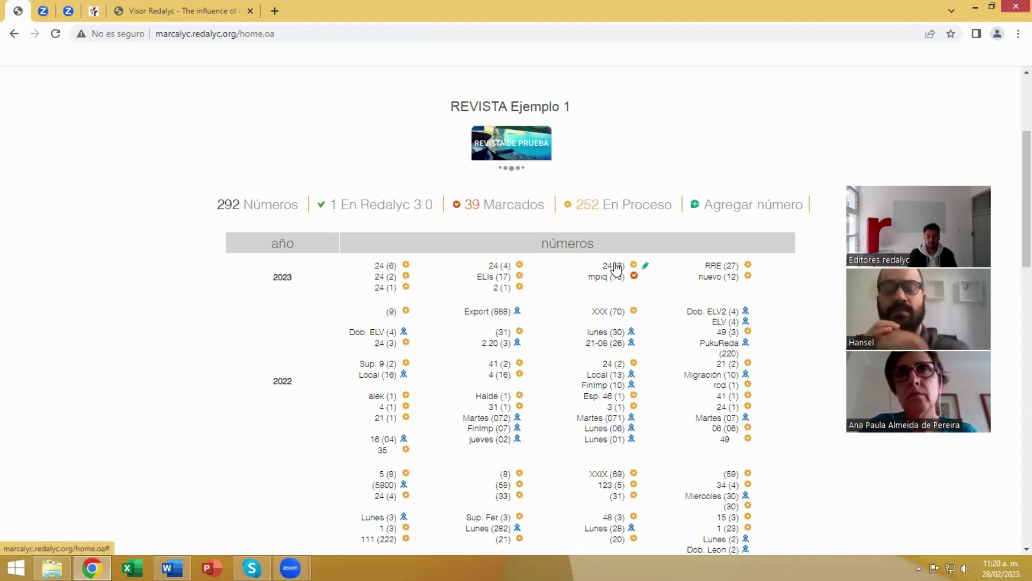
left_click(646, 266)
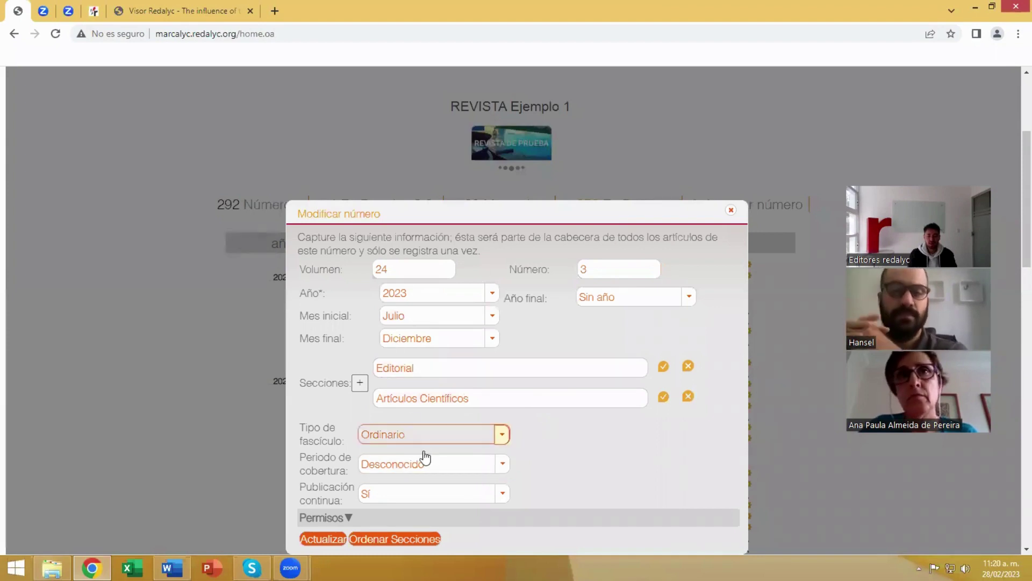
left_click(730, 211)
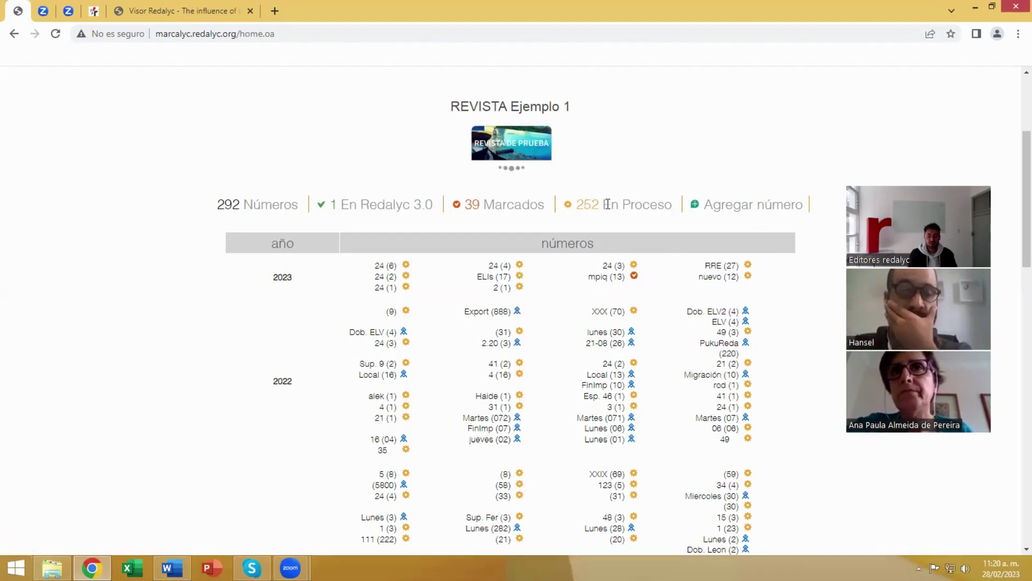
left_click_drag(611, 204, 650, 204)
left_click(663, 247)
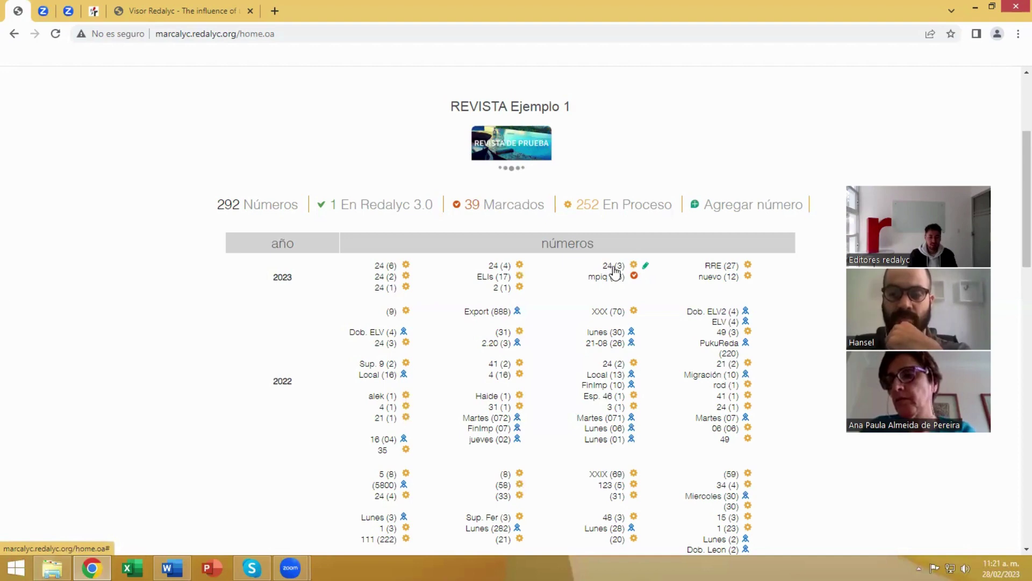
Open the 2023 issue 24 (3) and examine its title and the Editorial section's contents.
left_click(613, 267)
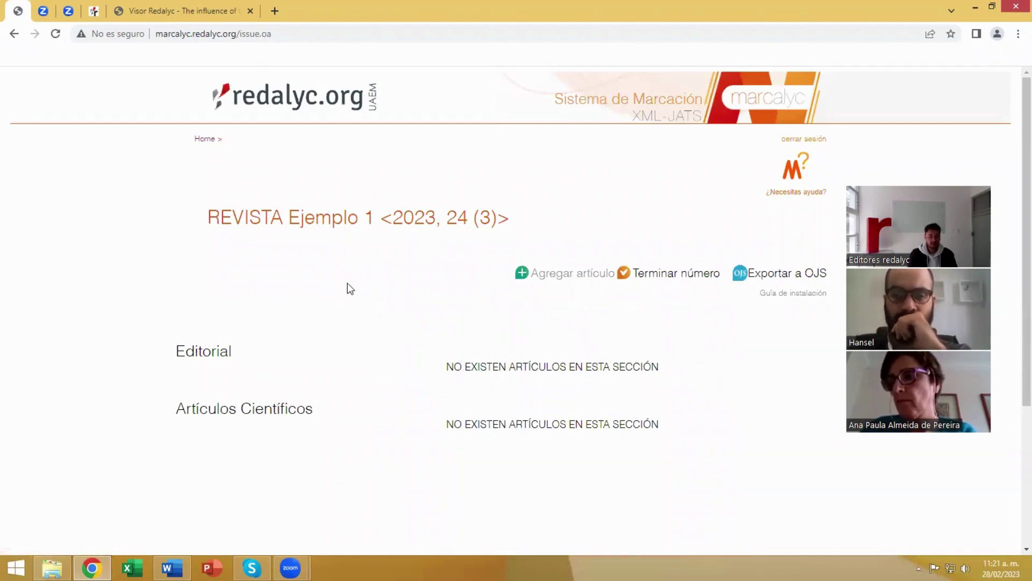
left_click_drag(209, 217, 491, 217)
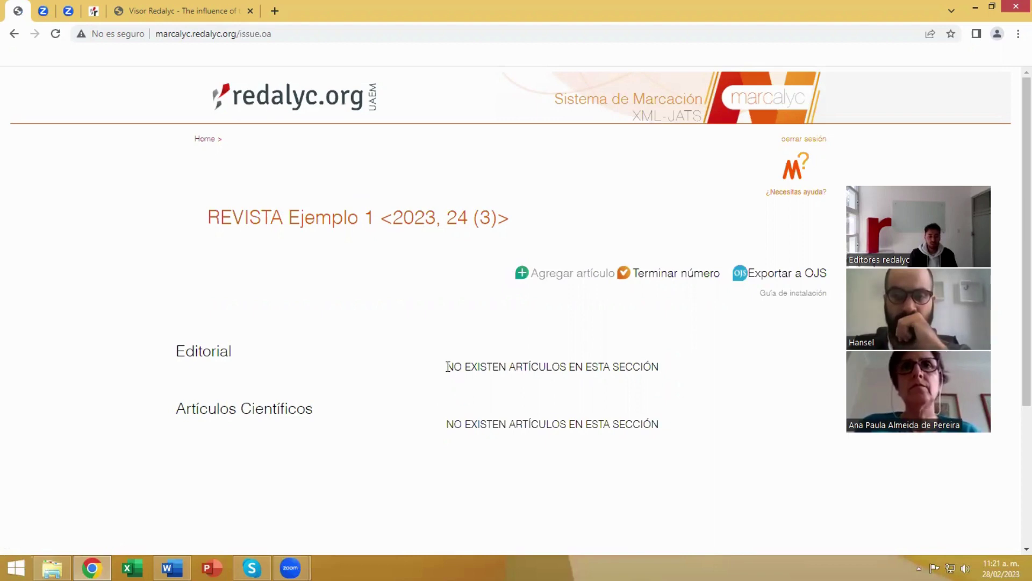
left_click_drag(446, 366, 662, 371)
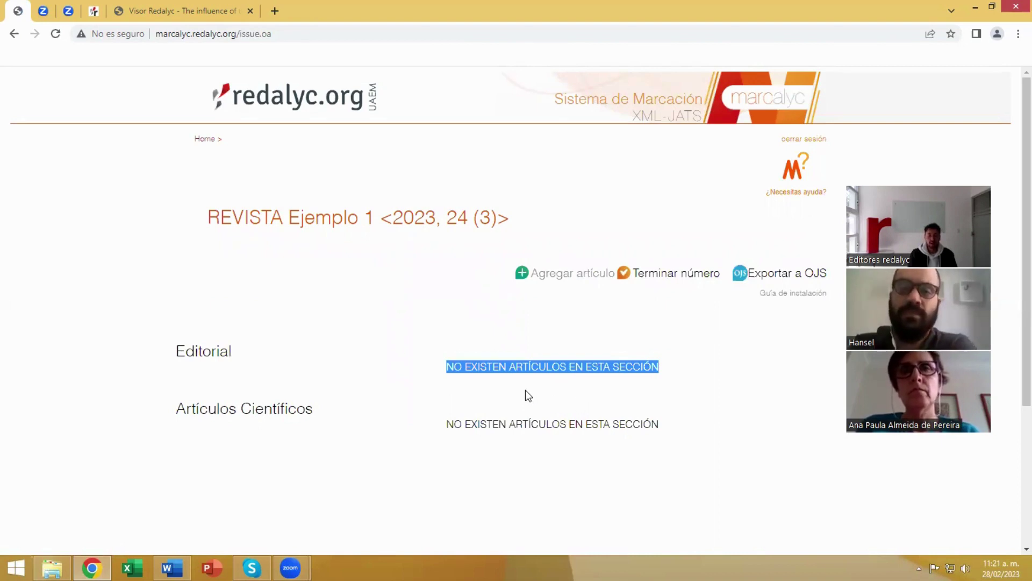
Start a new article in the issue with type Artículo científico and the title "La Competencia Digital".
left_click(541, 278)
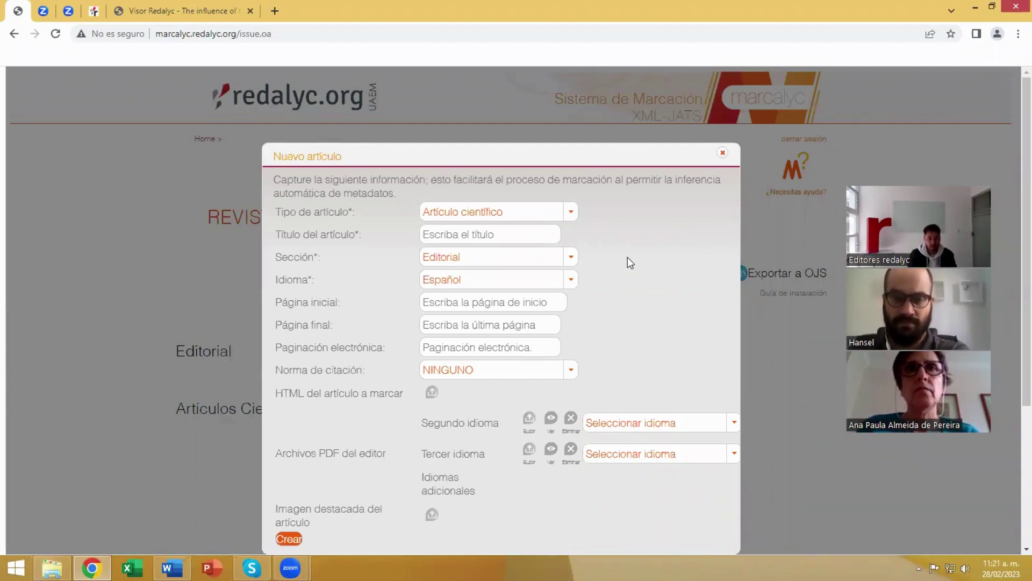
left_click(571, 215)
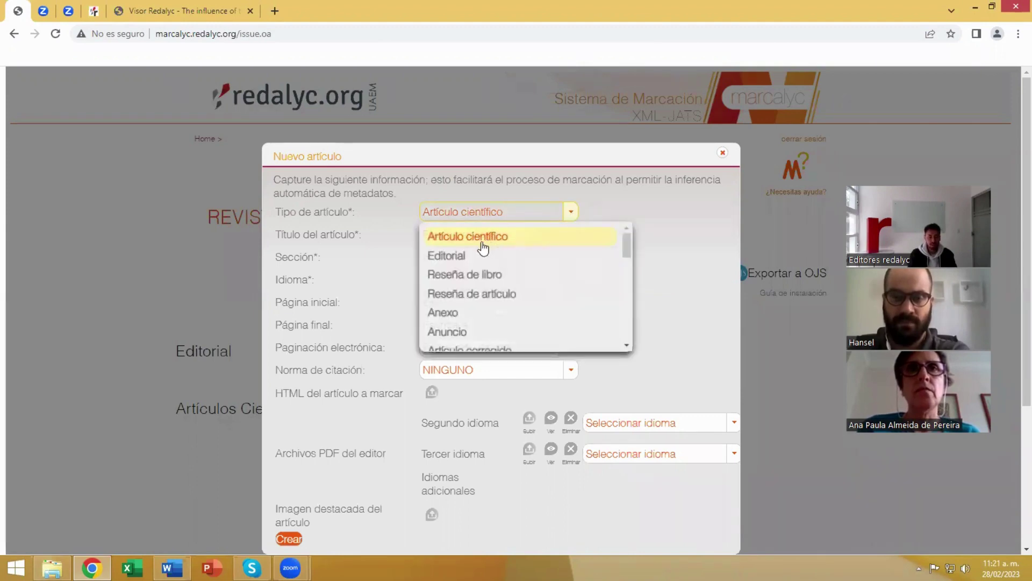
scroll(463, 282, "down", 1)
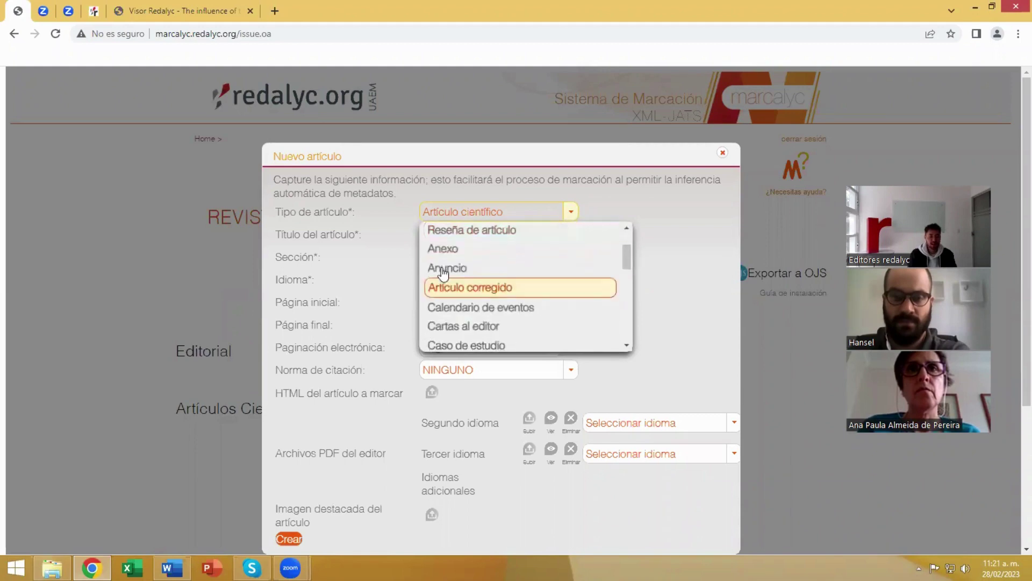
scroll(484, 263, "down", 1)
scroll(538, 304, "up", 2)
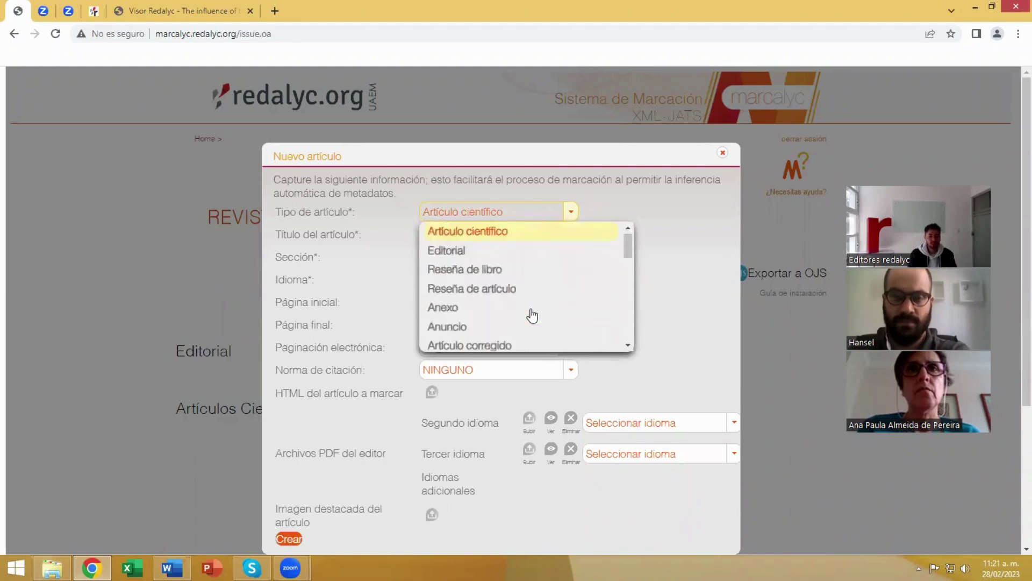
scroll(531, 315, "down", 6)
scroll(531, 315, "up", 6)
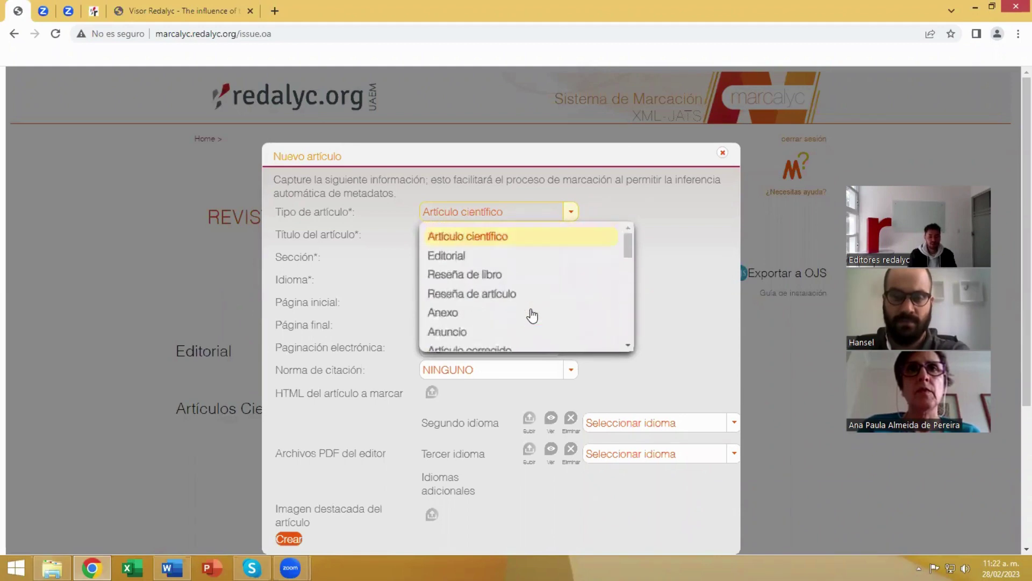
left_click(484, 240)
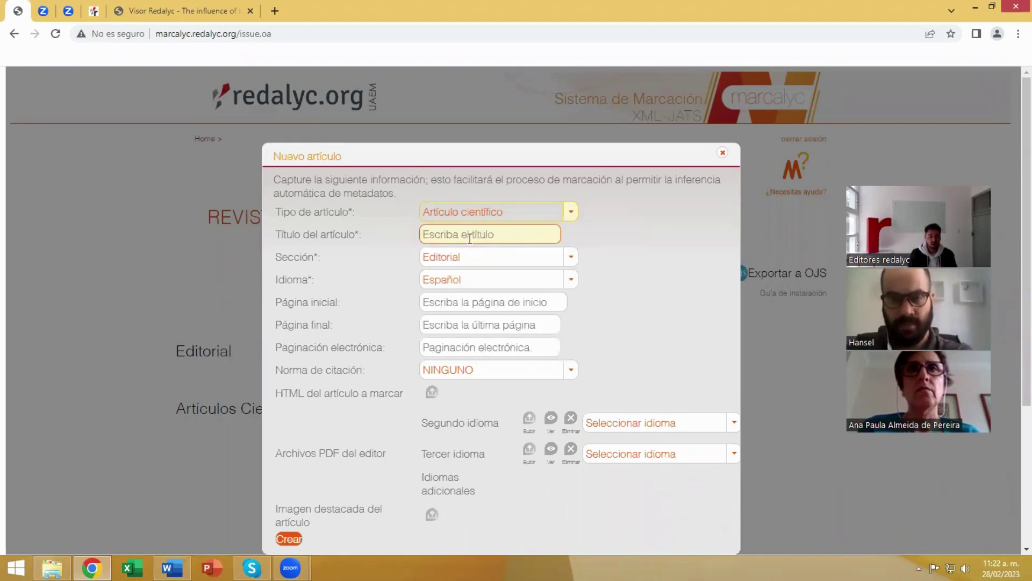
left_click(471, 237)
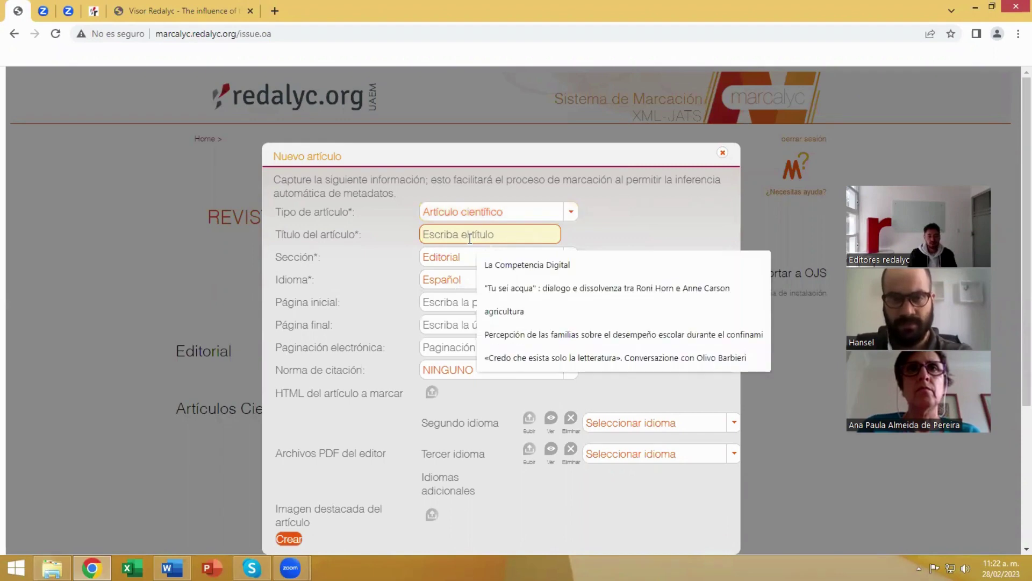
left_click(500, 264)
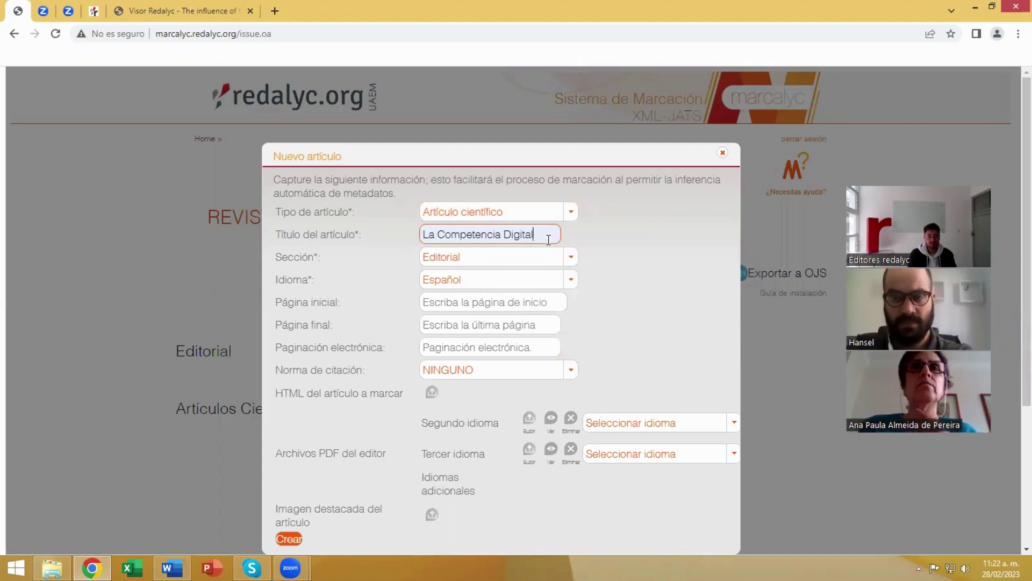
Assign the new article to the Artículos Científicos section and choose Español as its language.
left_click(570, 257)
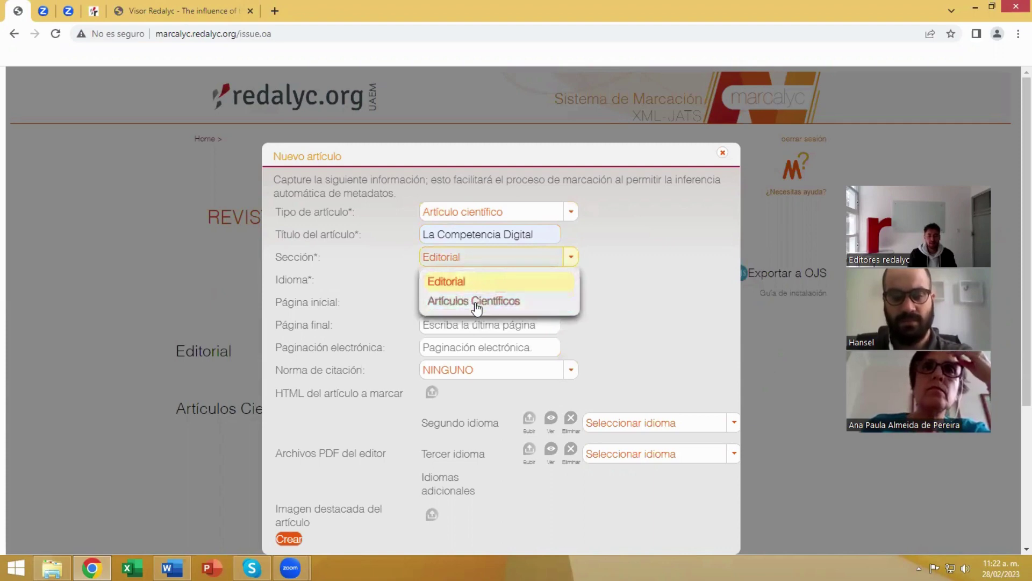
left_click(476, 302)
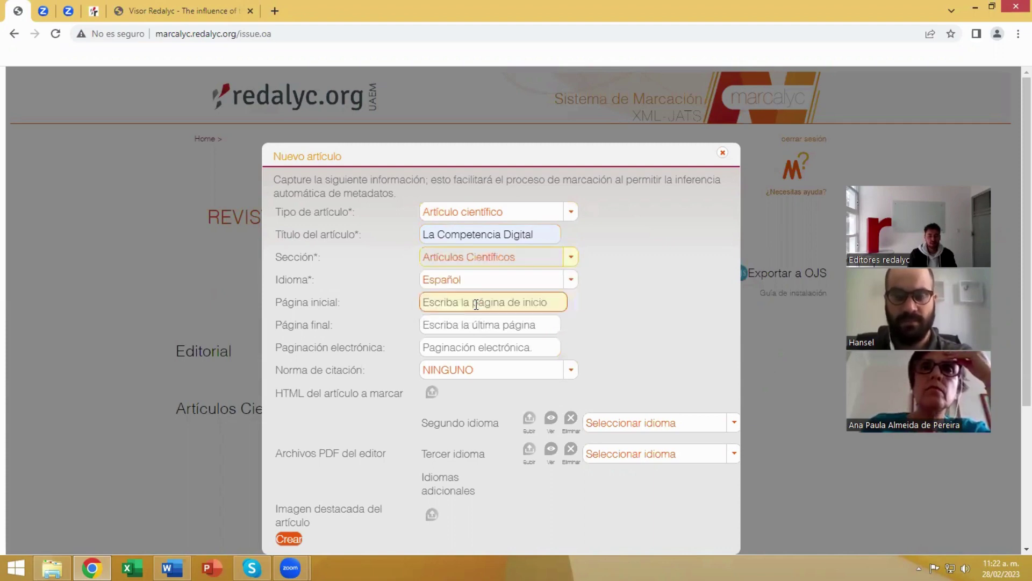
left_click(570, 283)
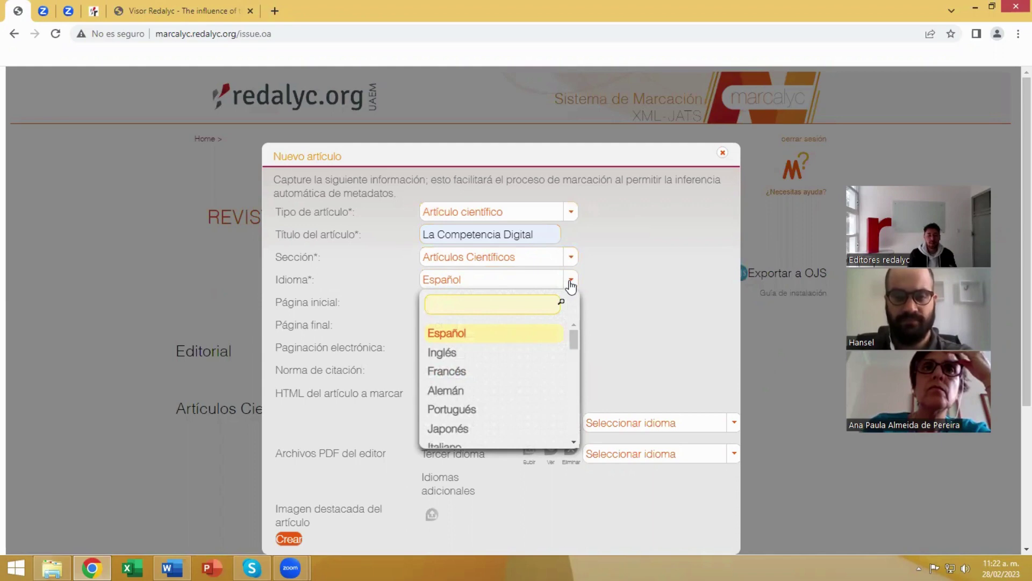
left_click(571, 285)
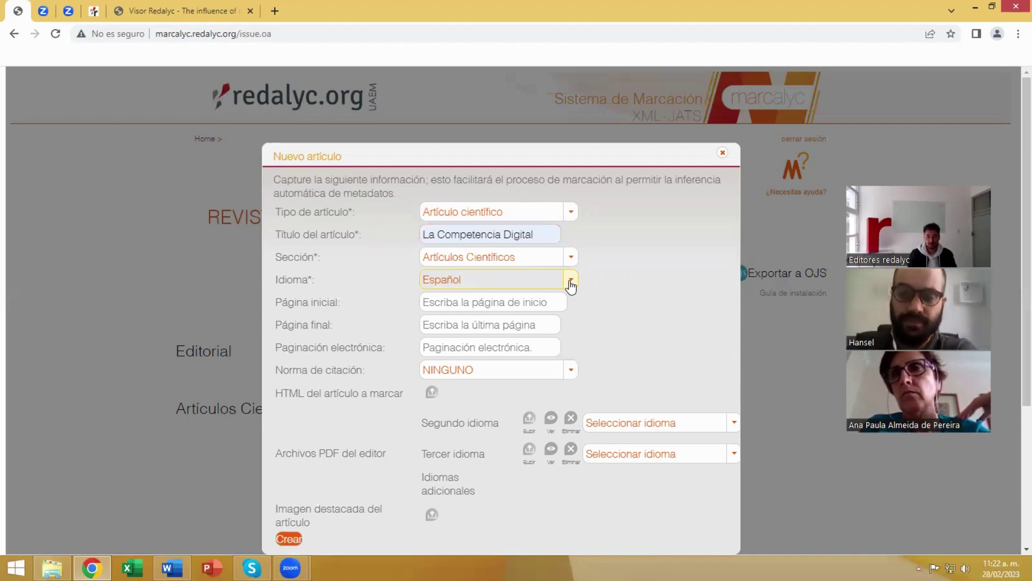
left_click(571, 285)
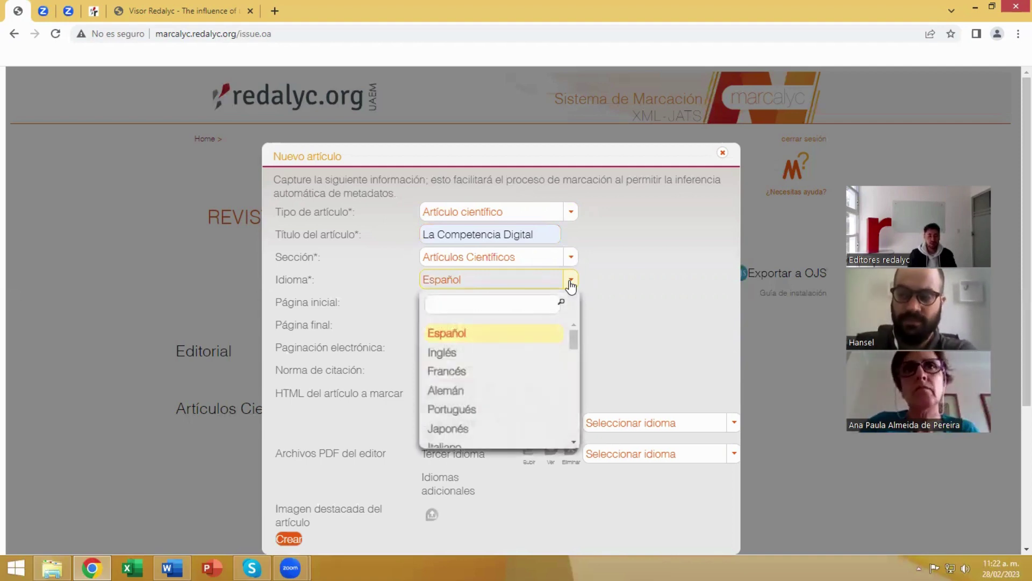
left_click(462, 339)
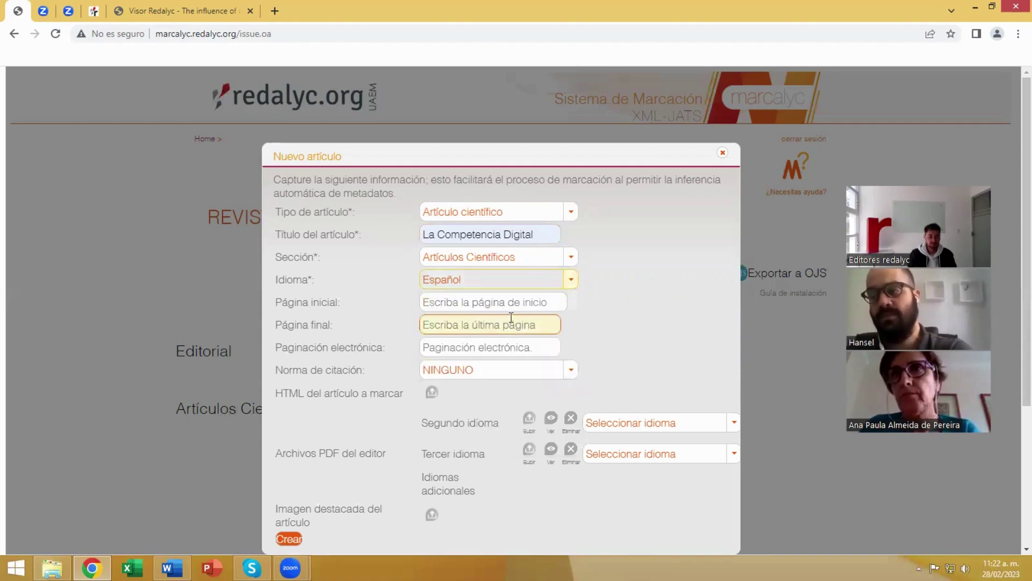
Set the article's first page to 31 and its last page to 44.
left_click(433, 305)
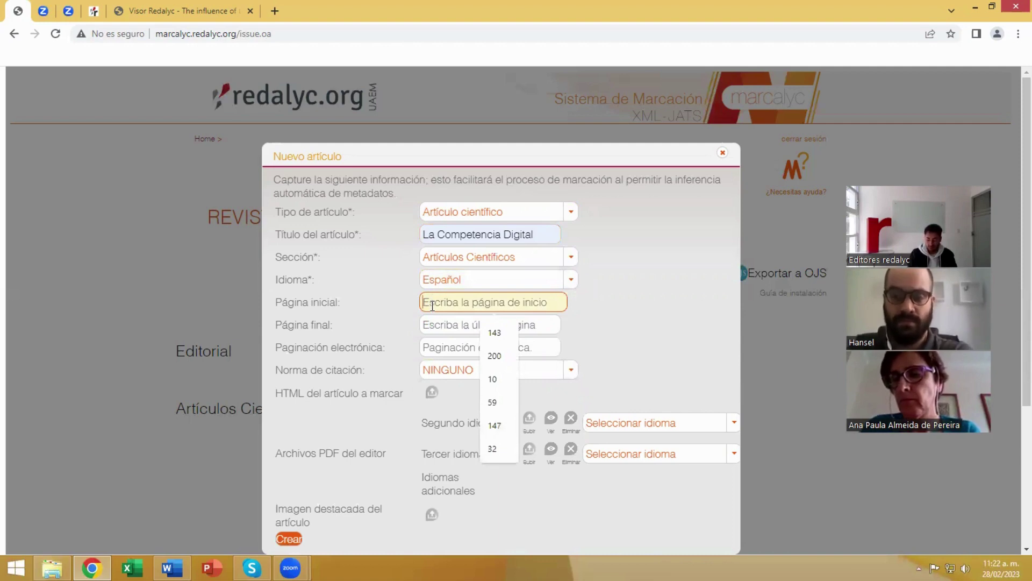
type("31")
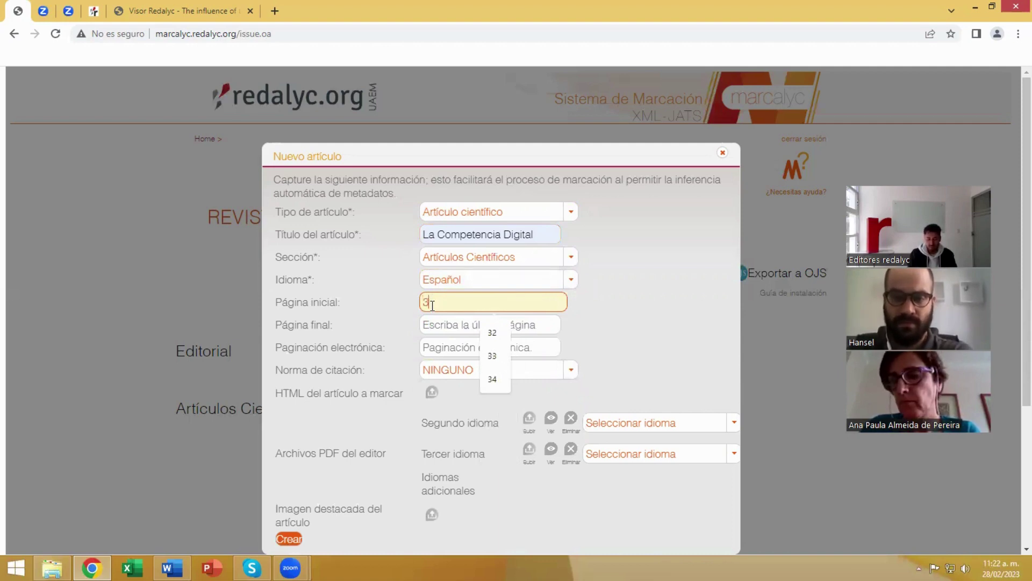
left_click(440, 325)
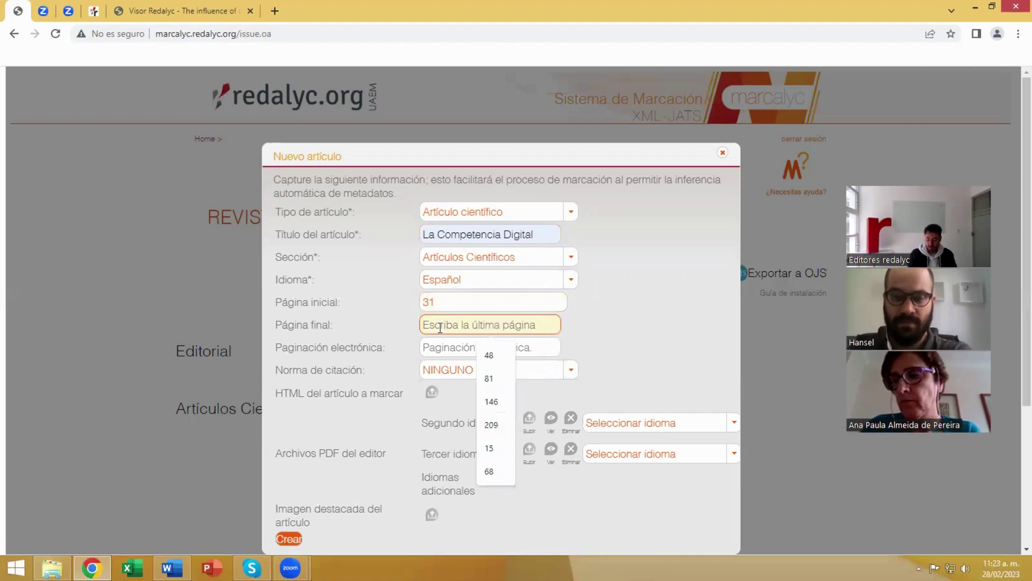
type("44")
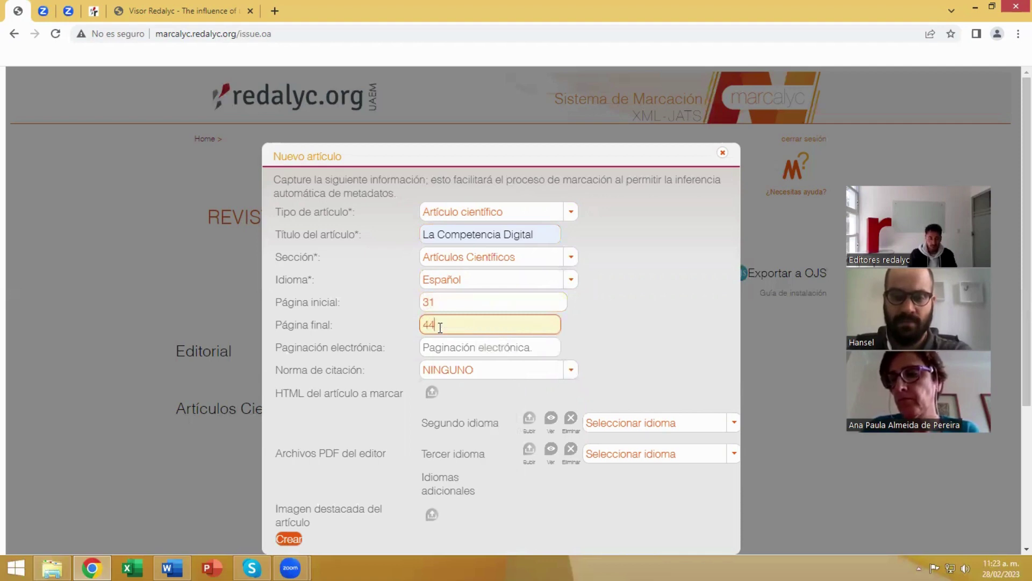
left_click(401, 352)
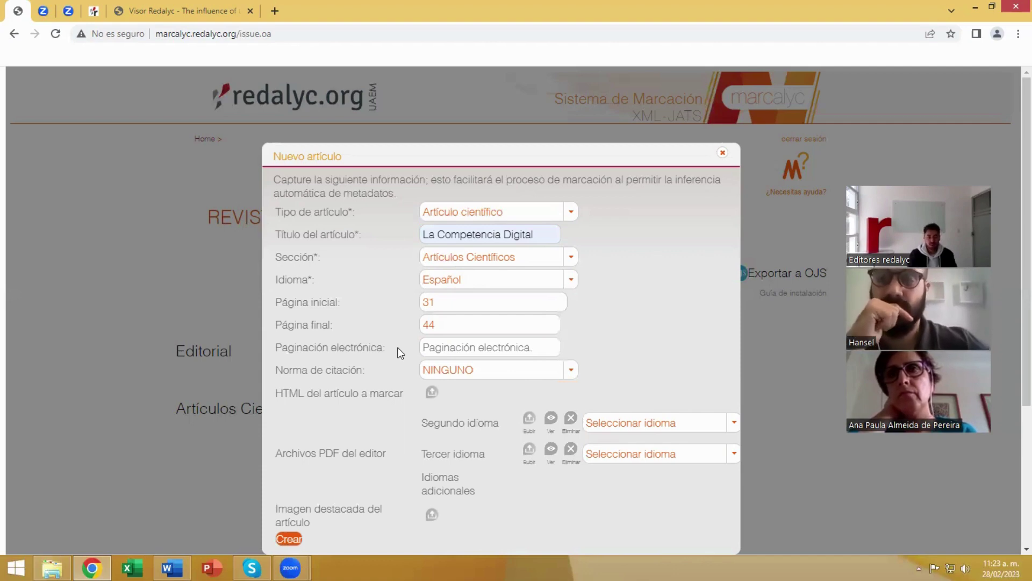
Try e1234 as the article's electronic pagination and clear that field again.
left_click(435, 346)
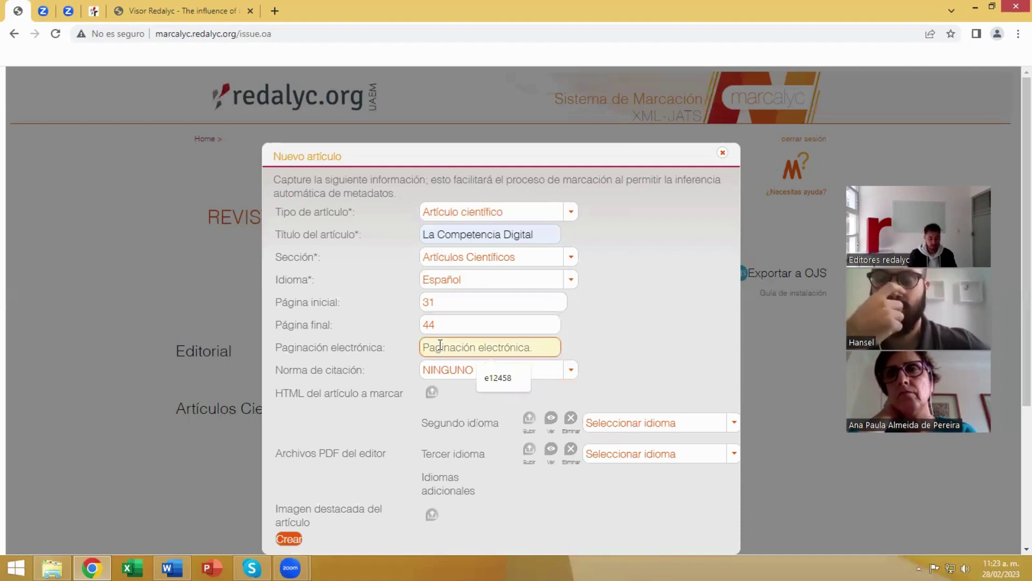
type("e1234")
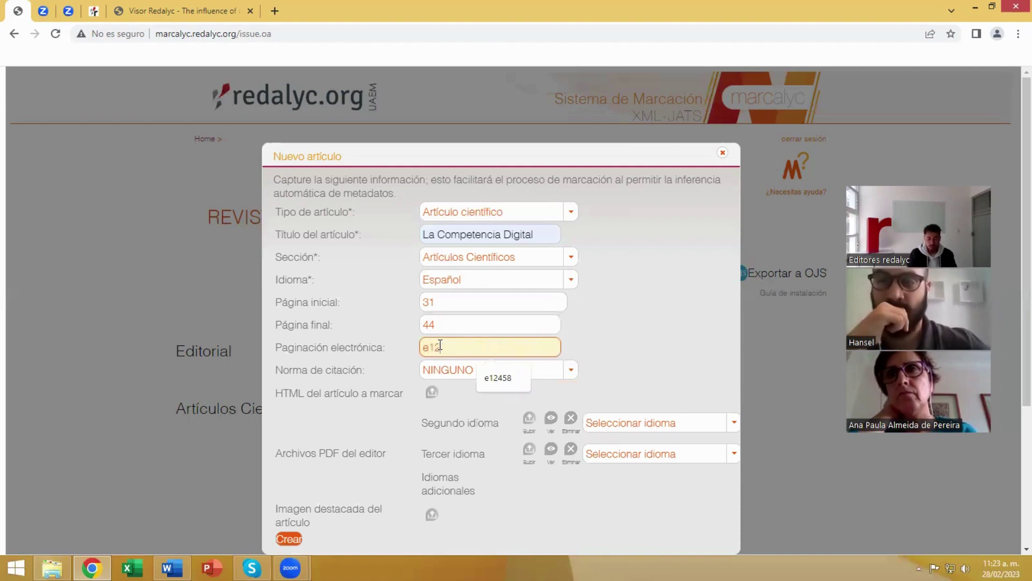
left_click(408, 357)
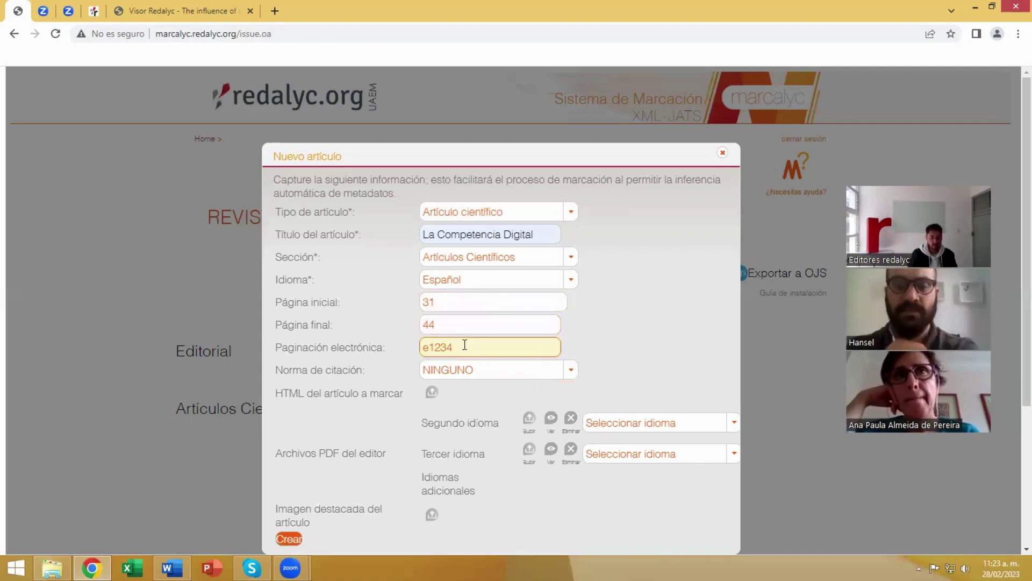
key("BackSpace")
key("BackSpace")
key("BackSpace")
key("BackSpace")
key("BackSpace")
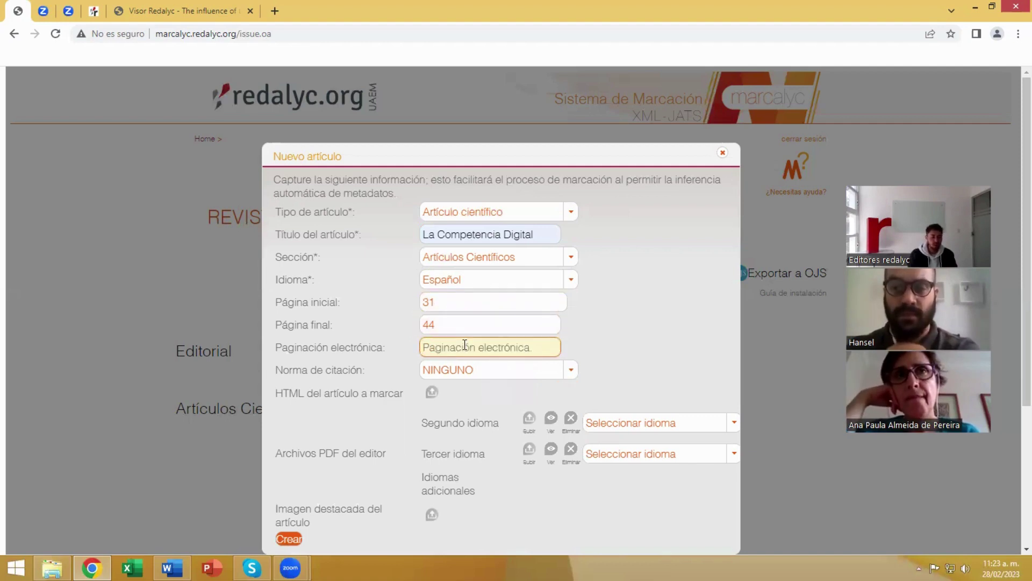
Set the article's citation standard to APA and create the article.
left_click(571, 375)
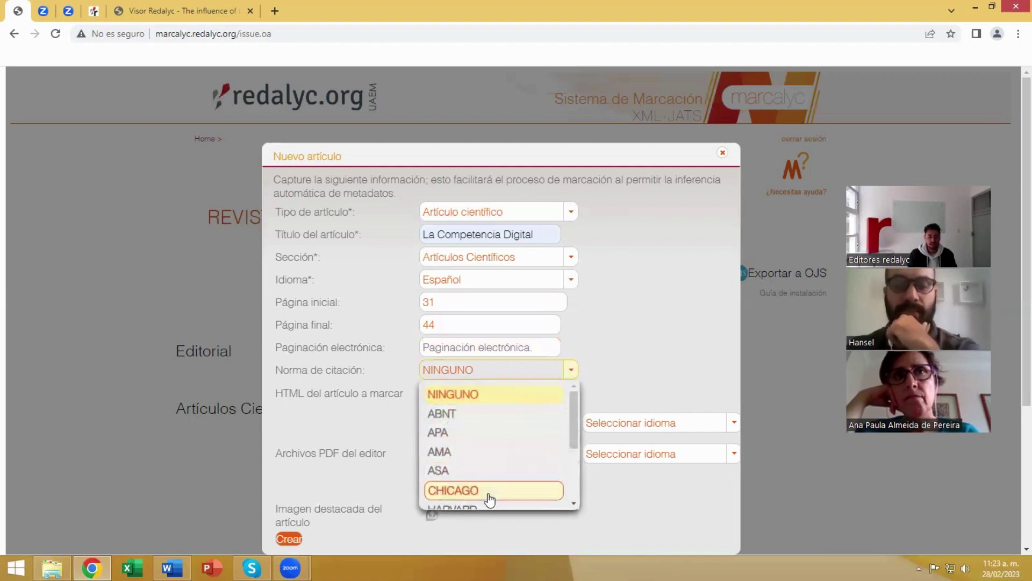
left_click(437, 434)
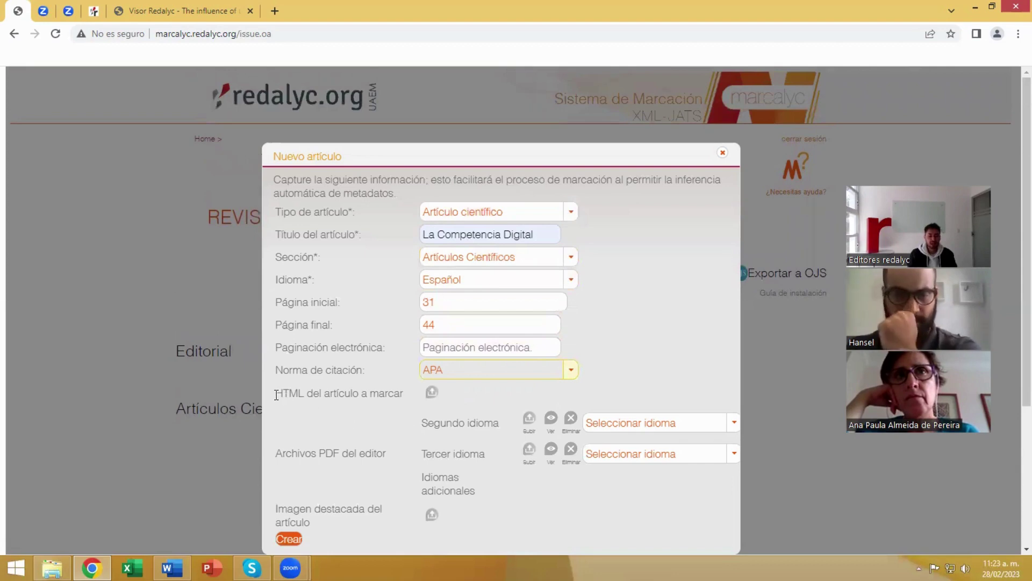
left_click_drag(275, 393, 306, 392)
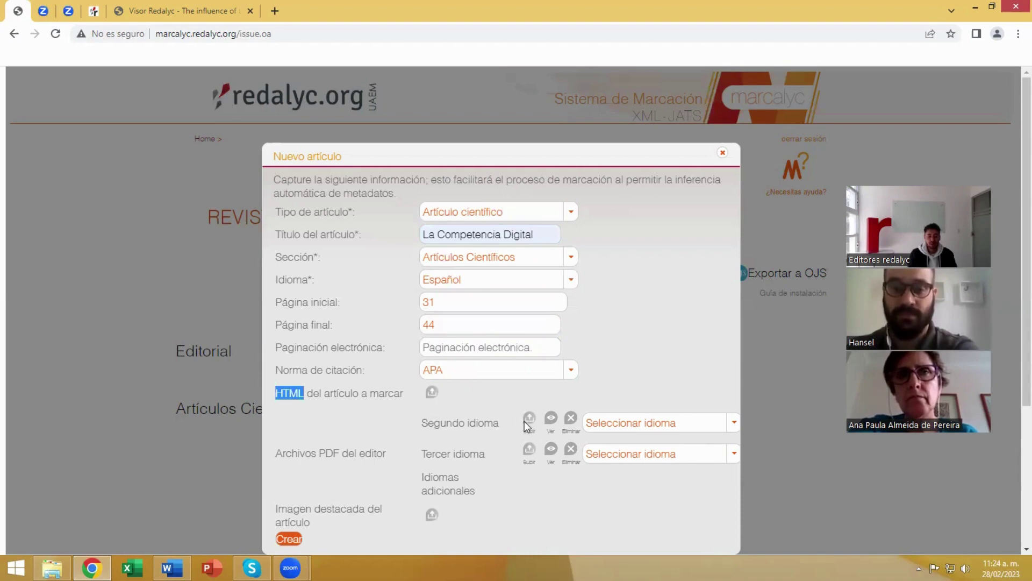
left_click(473, 486)
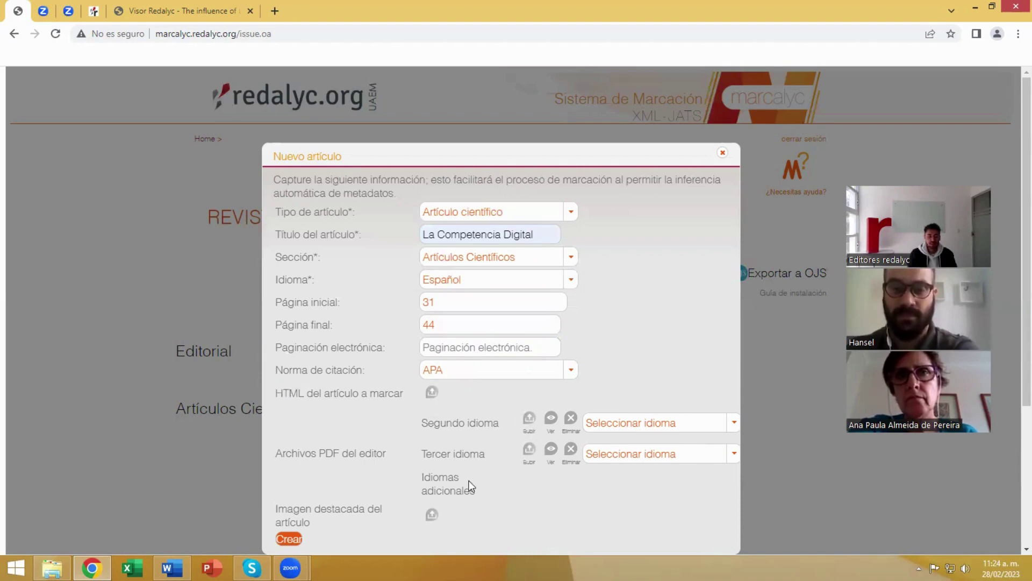
left_click(286, 540)
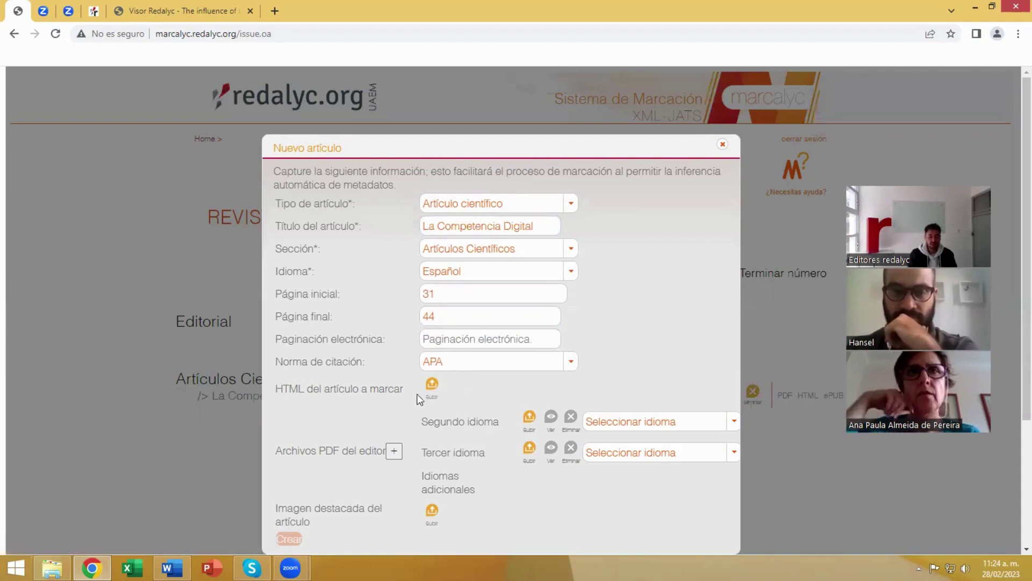
Open the upload form for the article's HTML and examine the index.html requirement for the ZIP file.
left_click(431, 385)
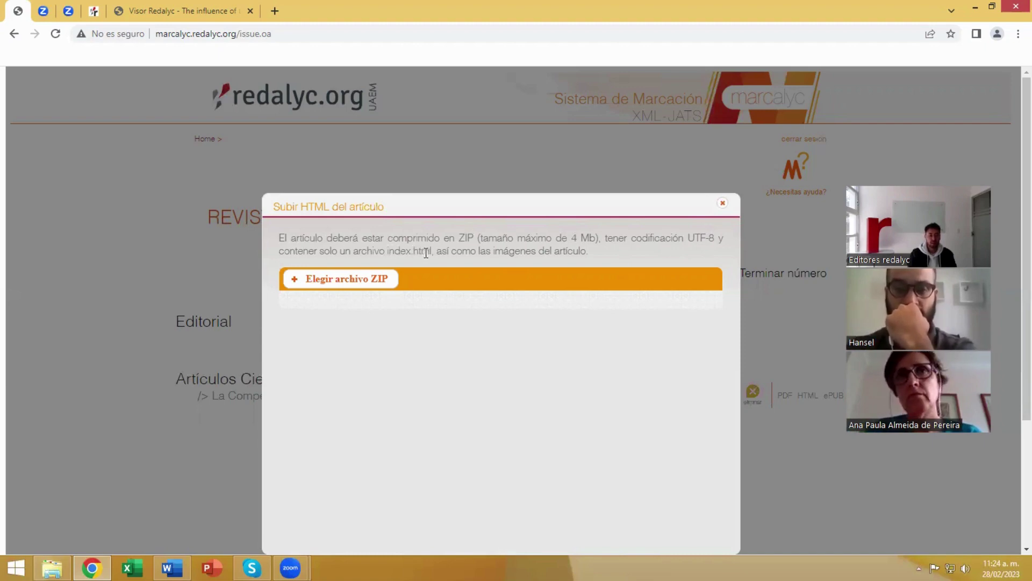
left_click_drag(385, 248, 433, 251)
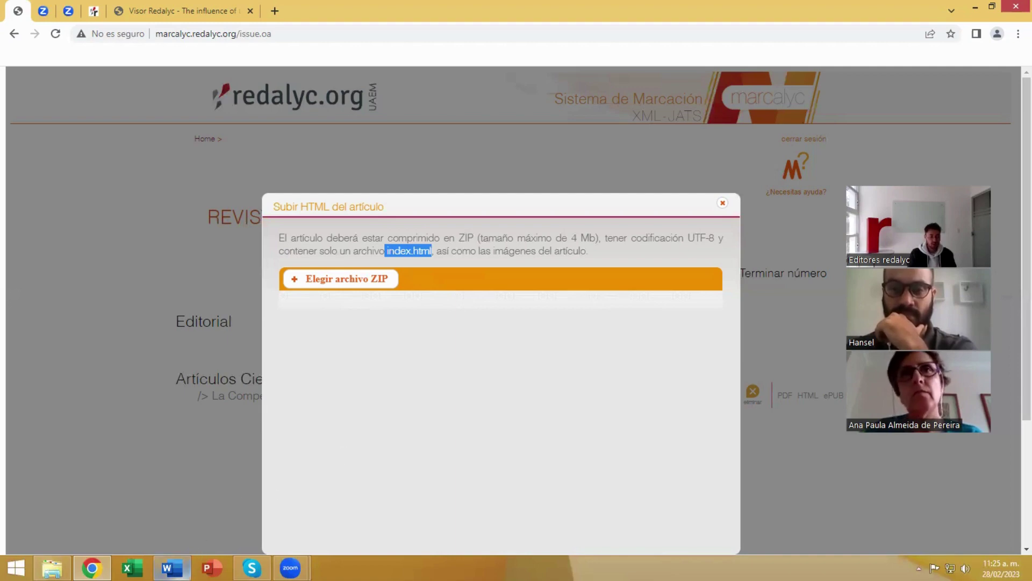
Switch to Word and examine the manuscript LA COMPETENCIA DIGITAL DE LOS FUTUROS DOCENTES from its title to the introduction.
mouse_move(172, 567)
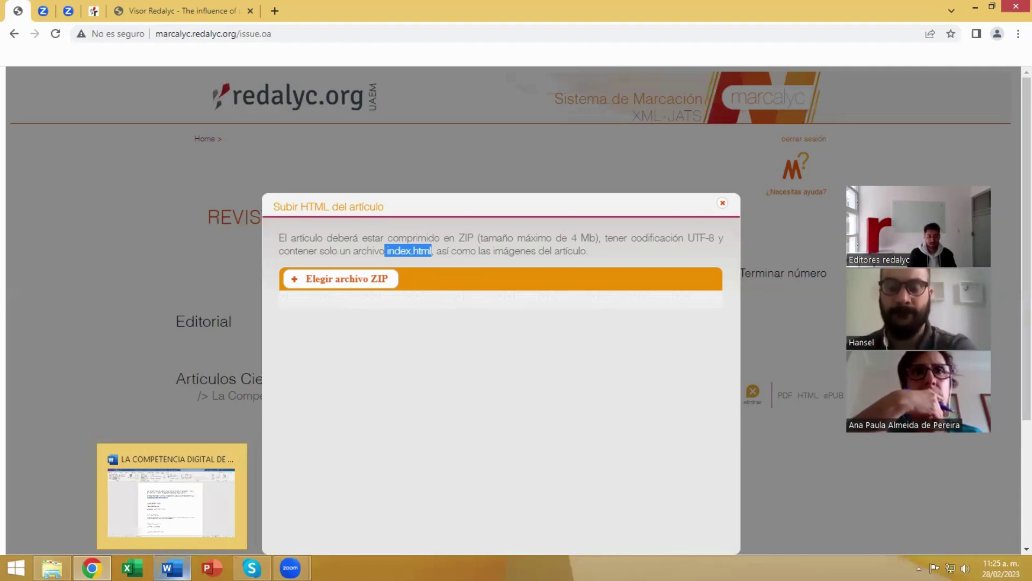
left_click(171, 503)
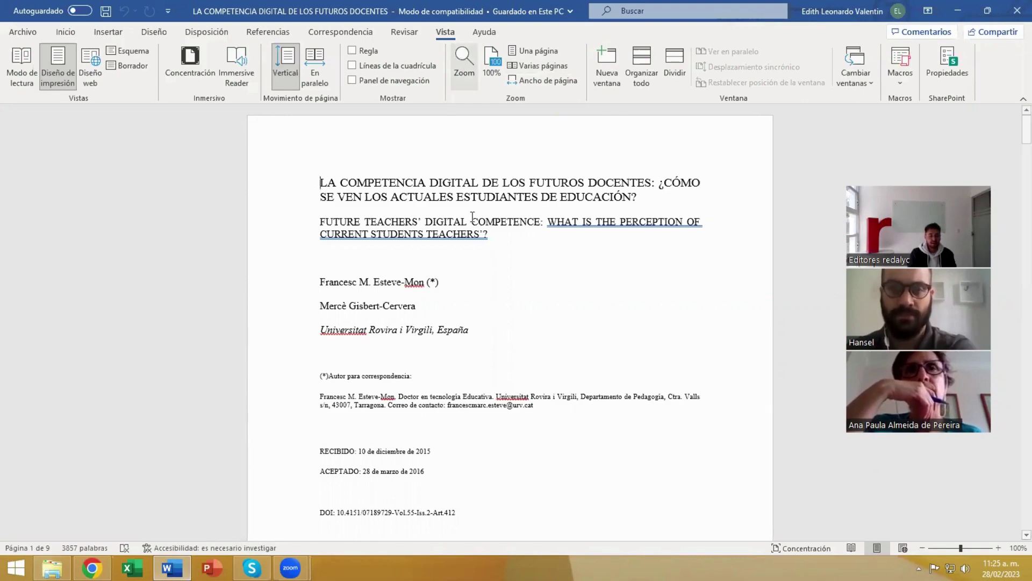
scroll(543, 262, "down", 8)
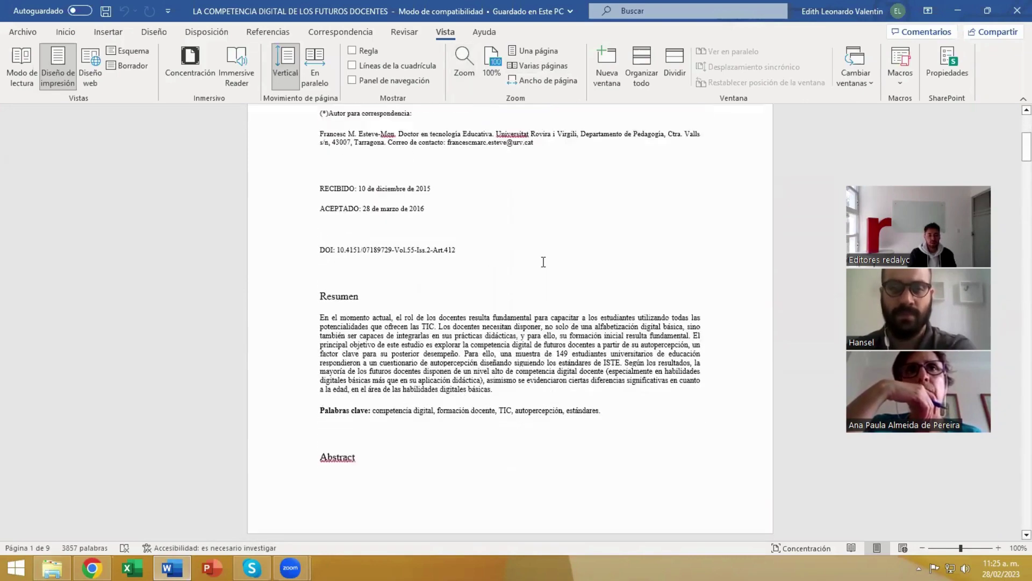
scroll(544, 261, "down", 16)
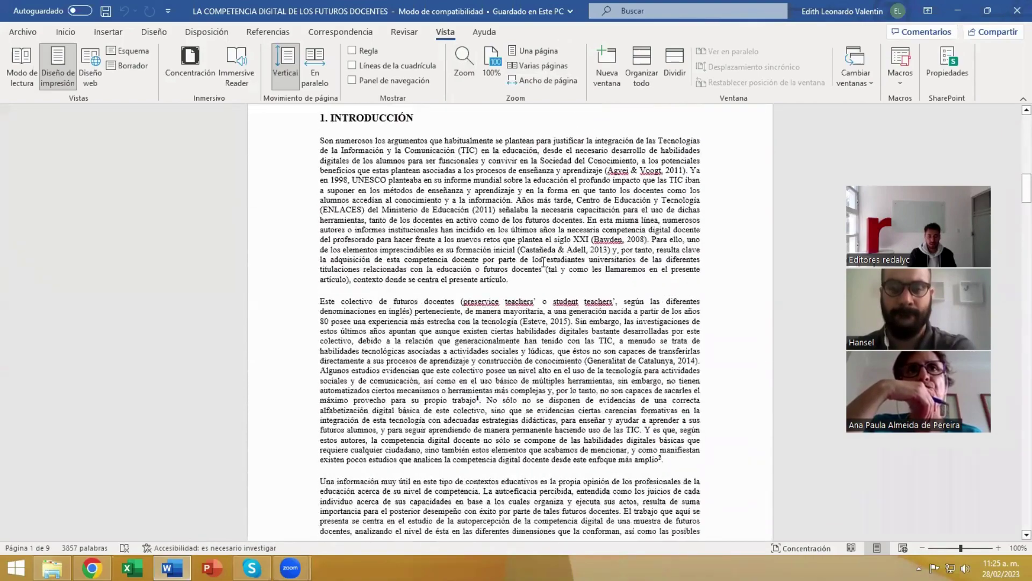
scroll(543, 262, "down", 14)
scroll(543, 262, "up", 13)
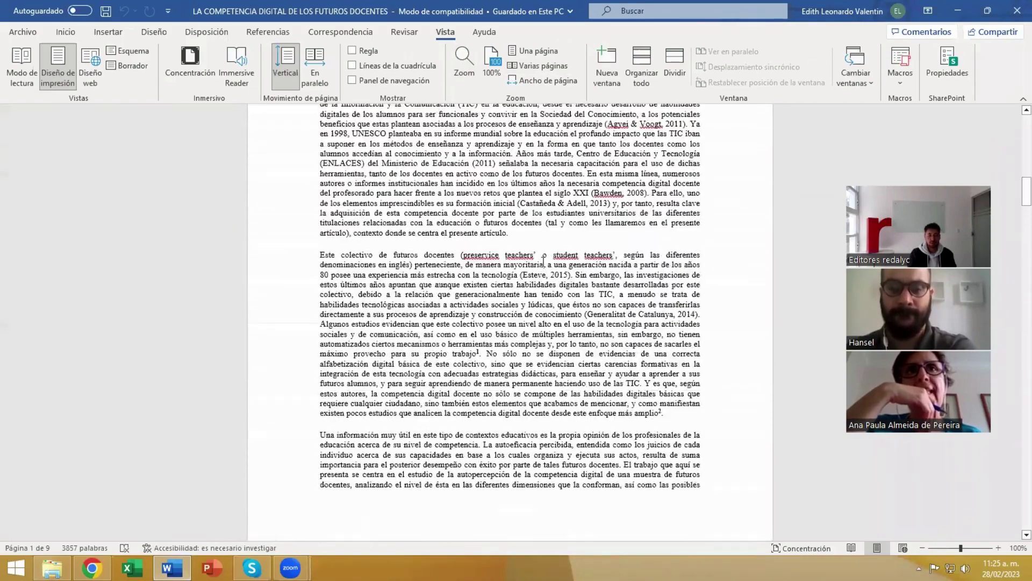
scroll(544, 262, "up", 20)
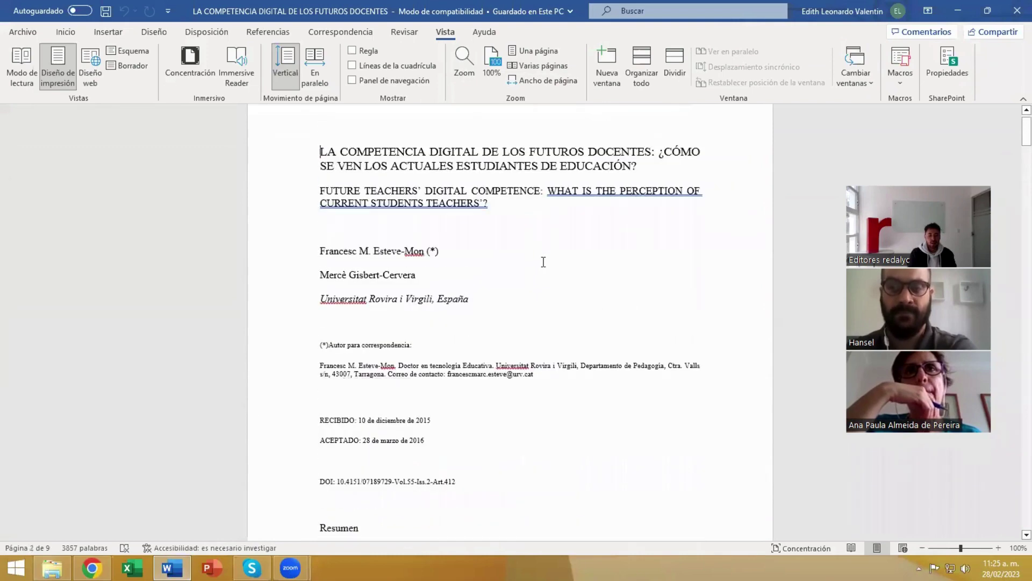
scroll(543, 262, "up", 1)
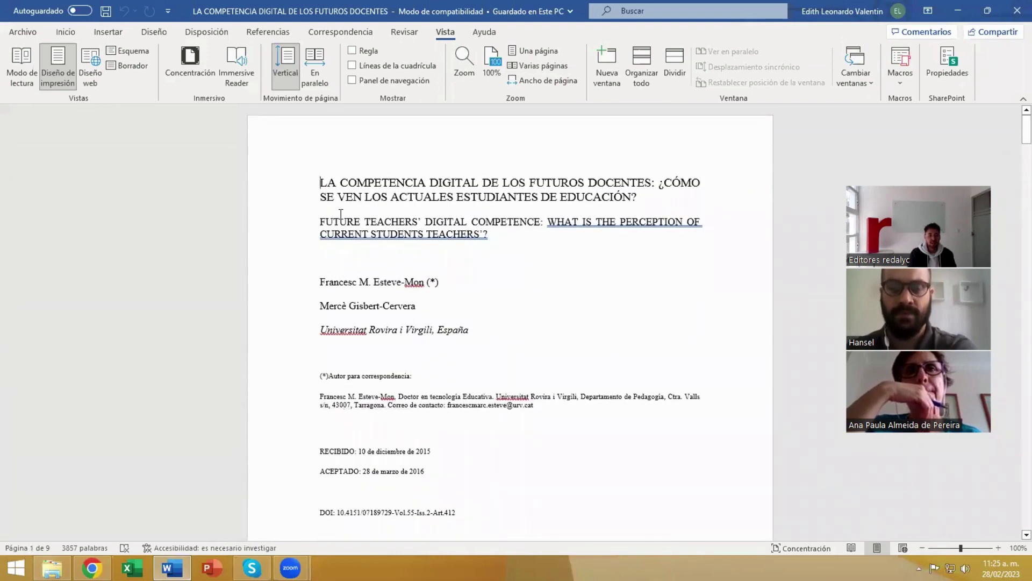
Start saving a copy of the manuscript in the Capacitación folder with the file name index.html.
left_click(28, 34)
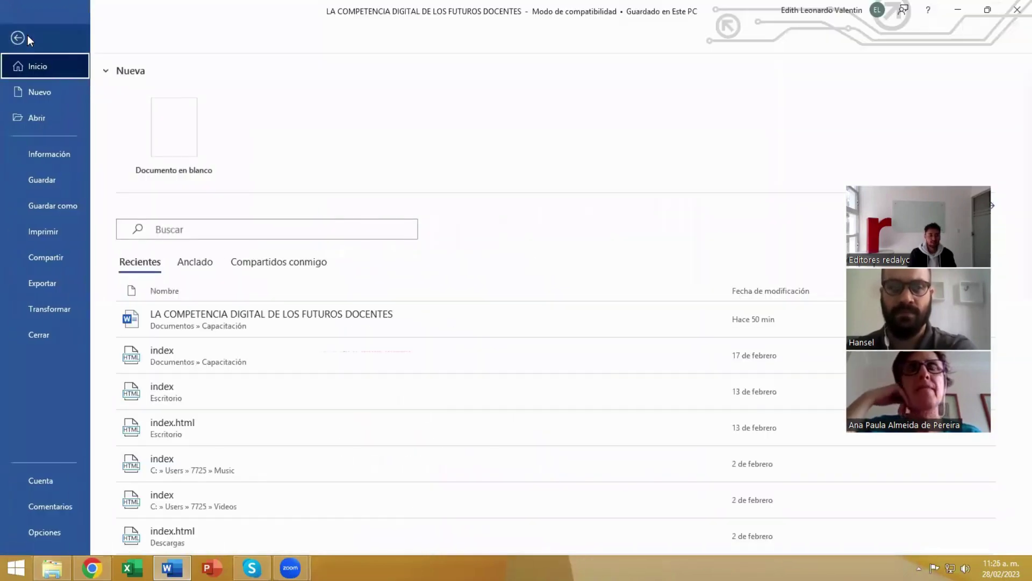
left_click(57, 204)
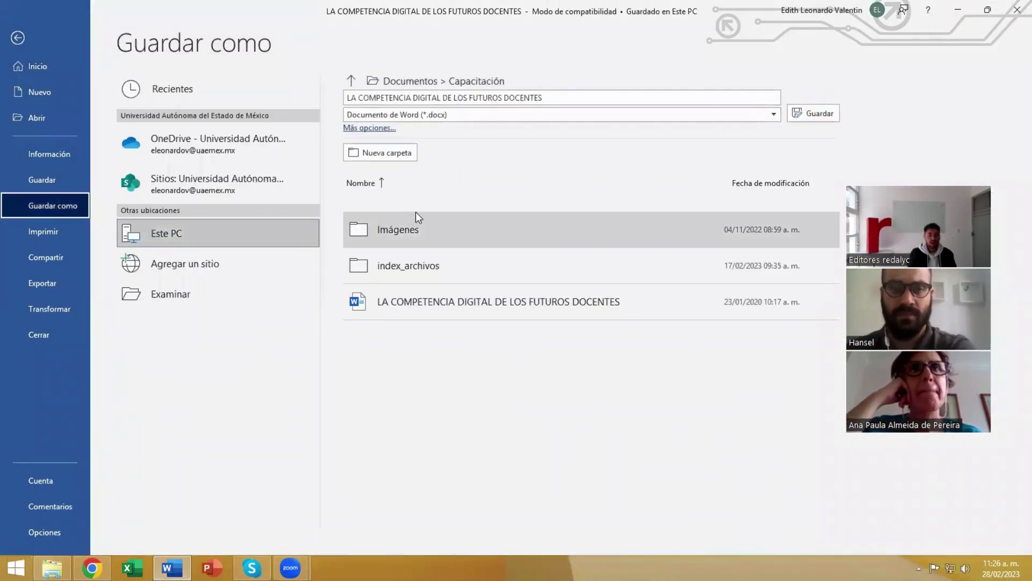
left_click(191, 293)
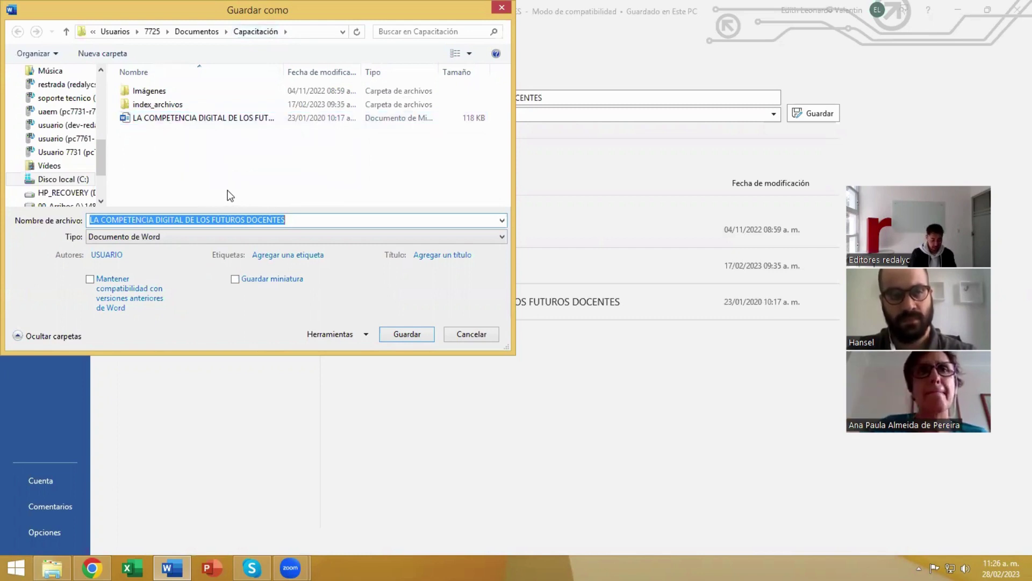
type("in")
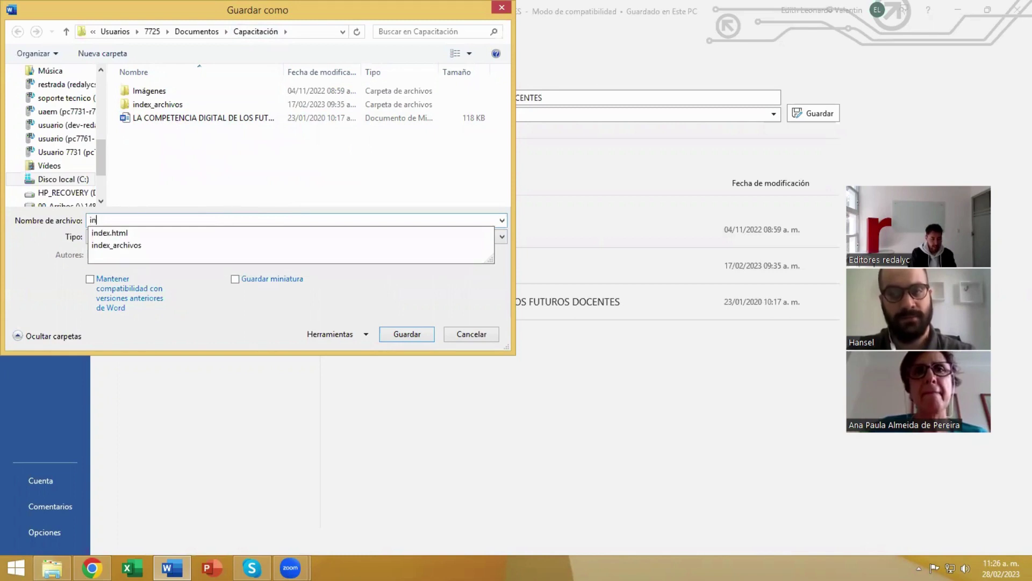
type("dex.html")
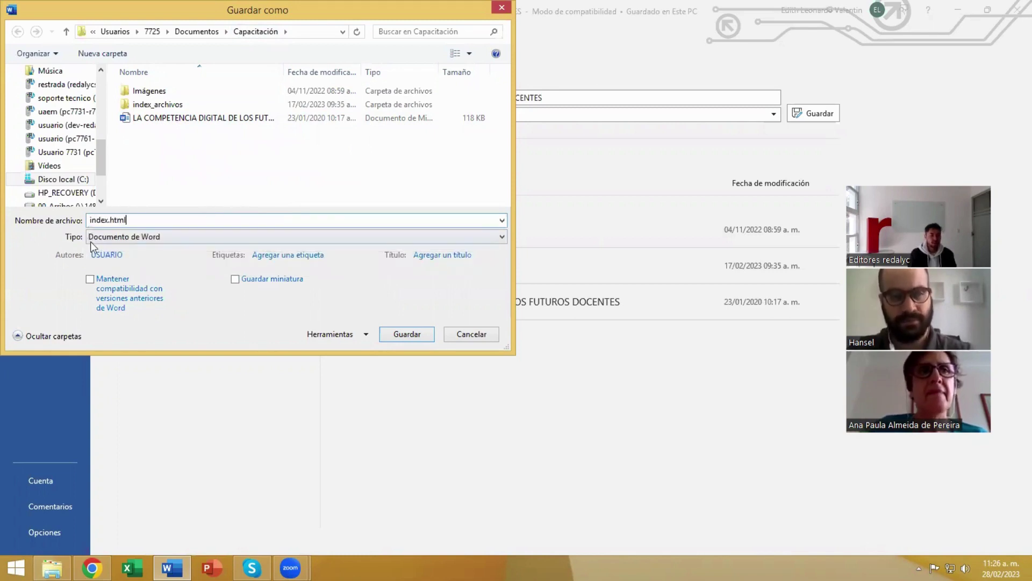
Set the copy's file type to Página web and complete its name as index.html.
left_click(155, 241)
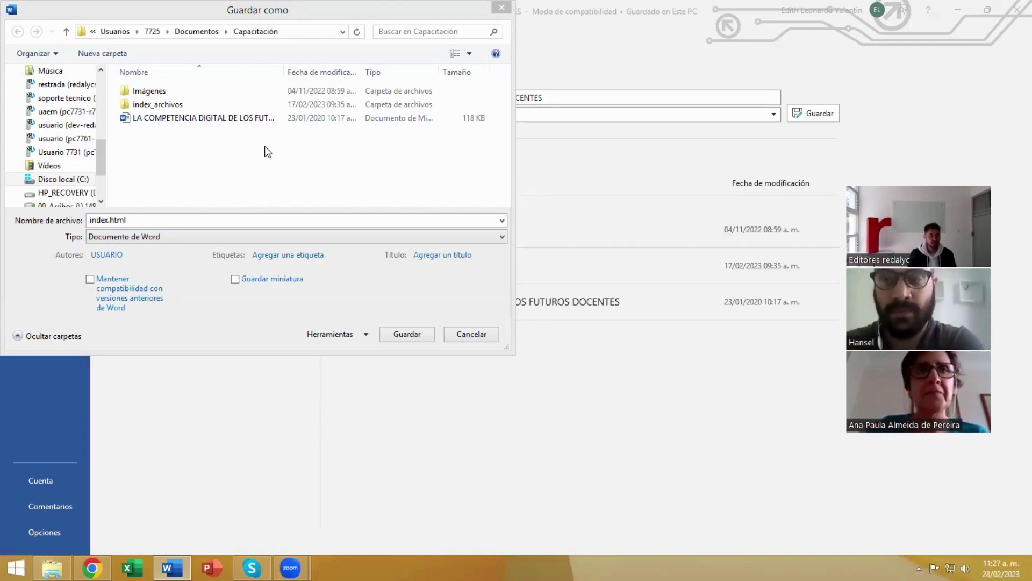
left_click(144, 238)
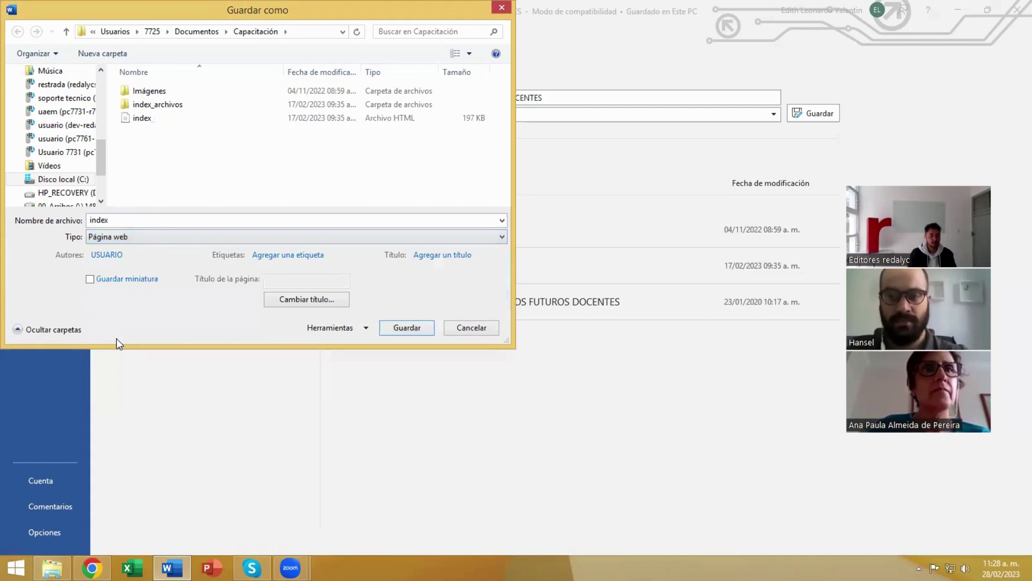
left_click(141, 220)
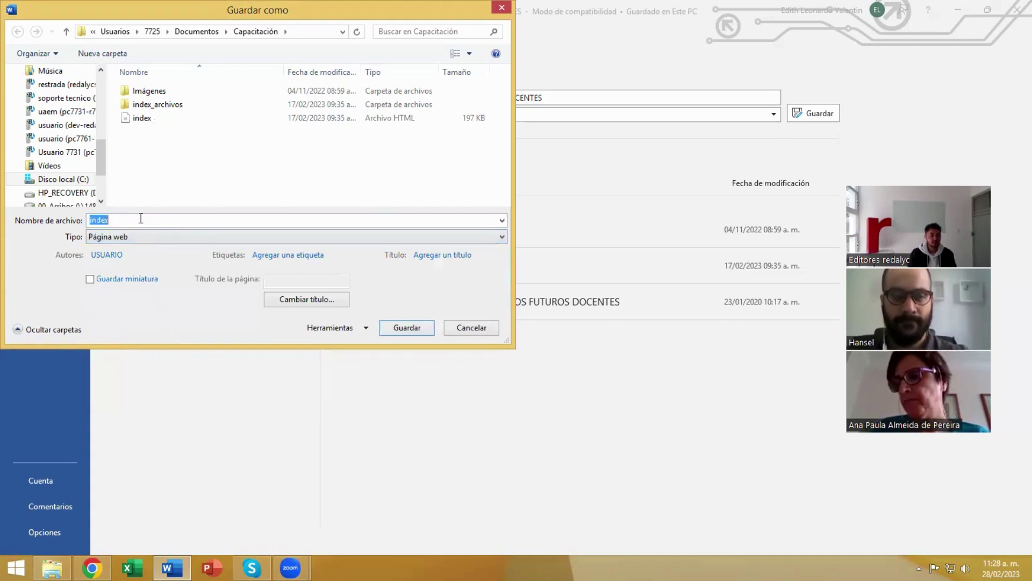
left_click(141, 220)
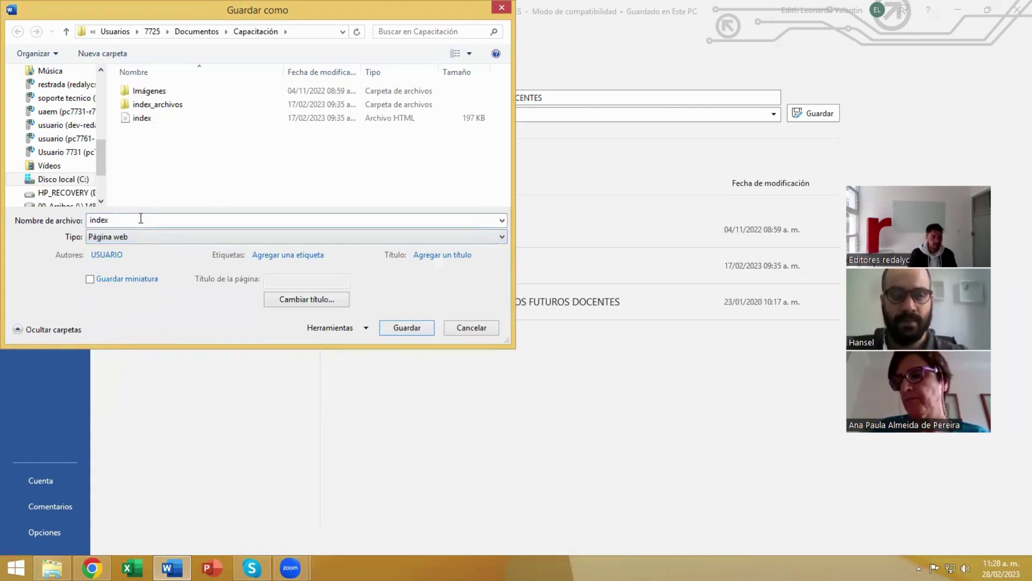
type(".html")
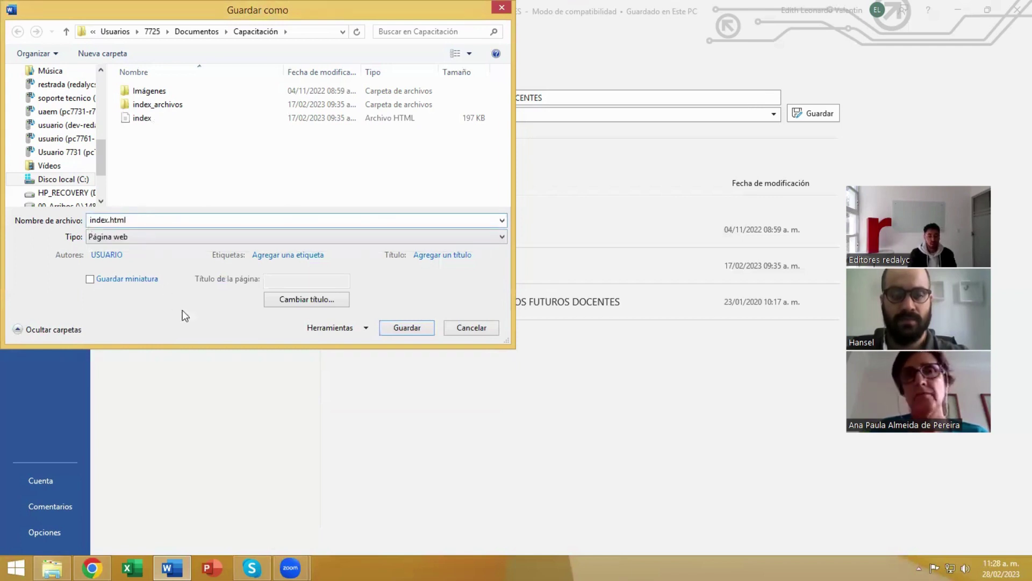
Set the web page encoding to Unicode (UTF-8) and enable always saving web pages with the default encoding.
left_click(334, 328)
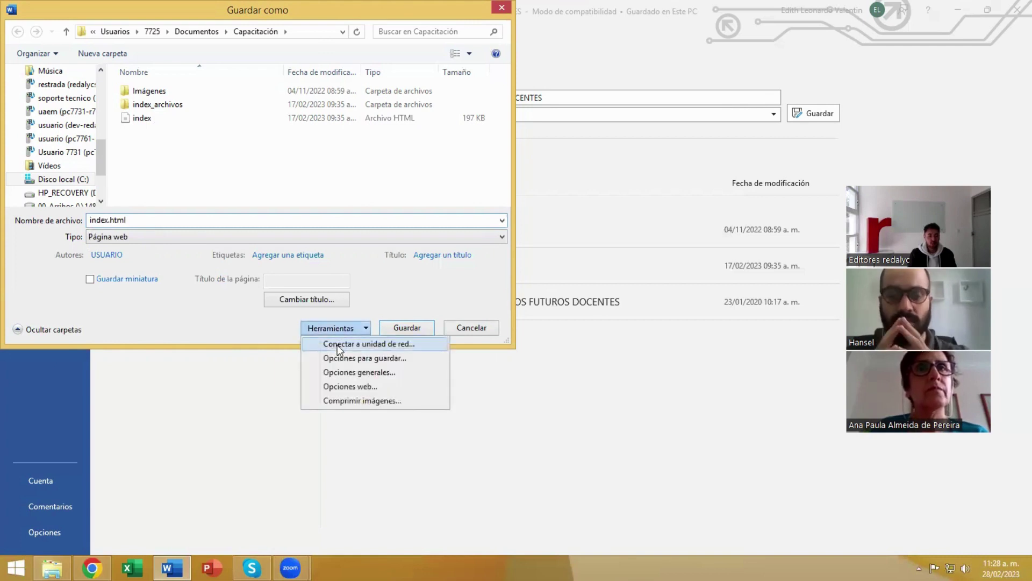
left_click(343, 383)
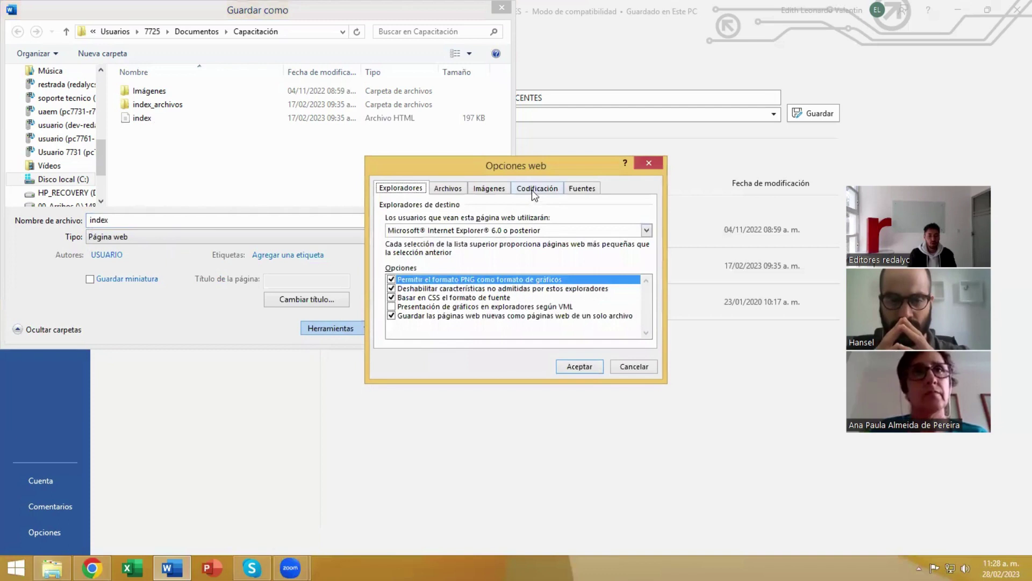
left_click(531, 189)
left_click(428, 278)
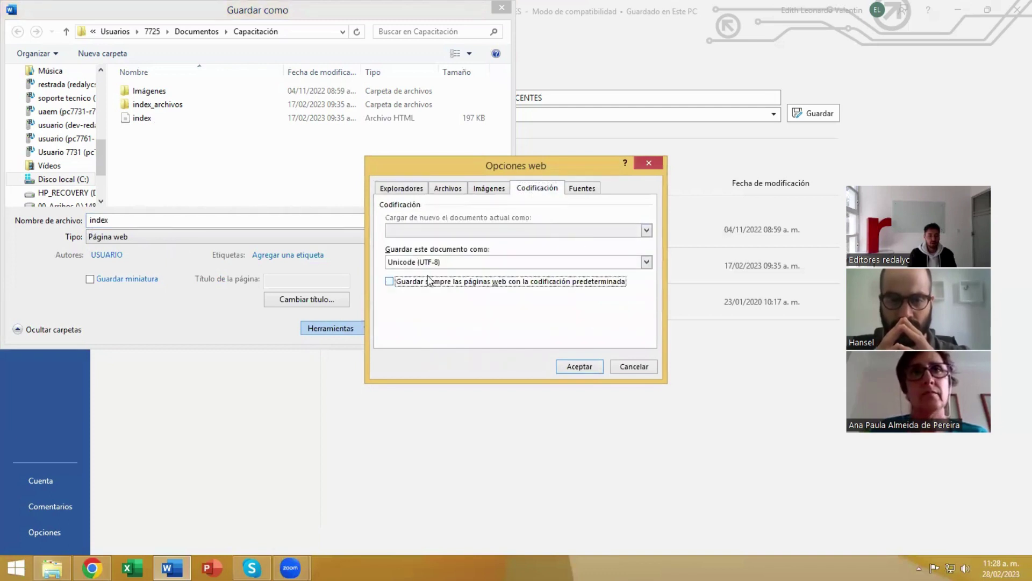
left_click(430, 263)
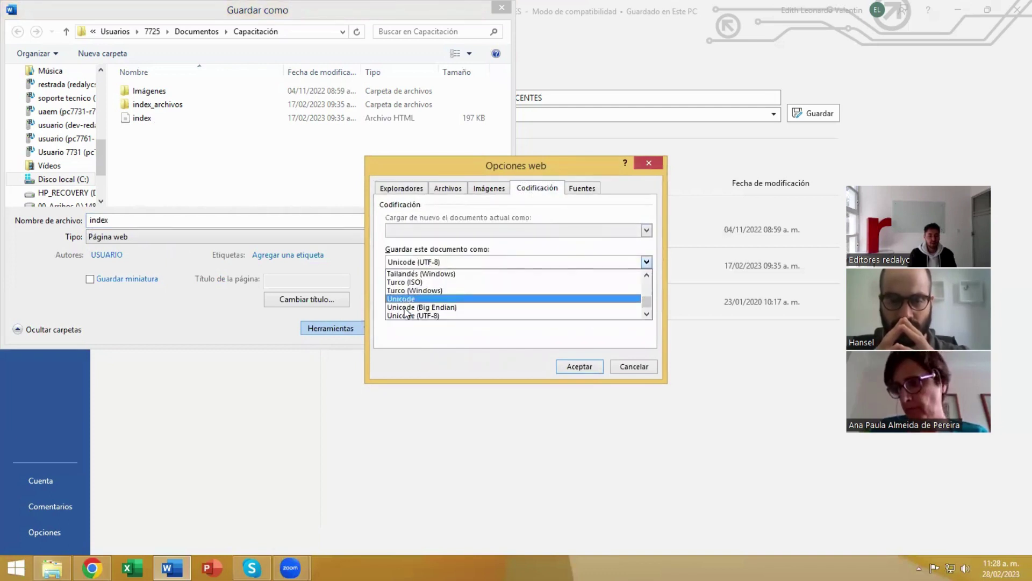
scroll(408, 307, "down", 1)
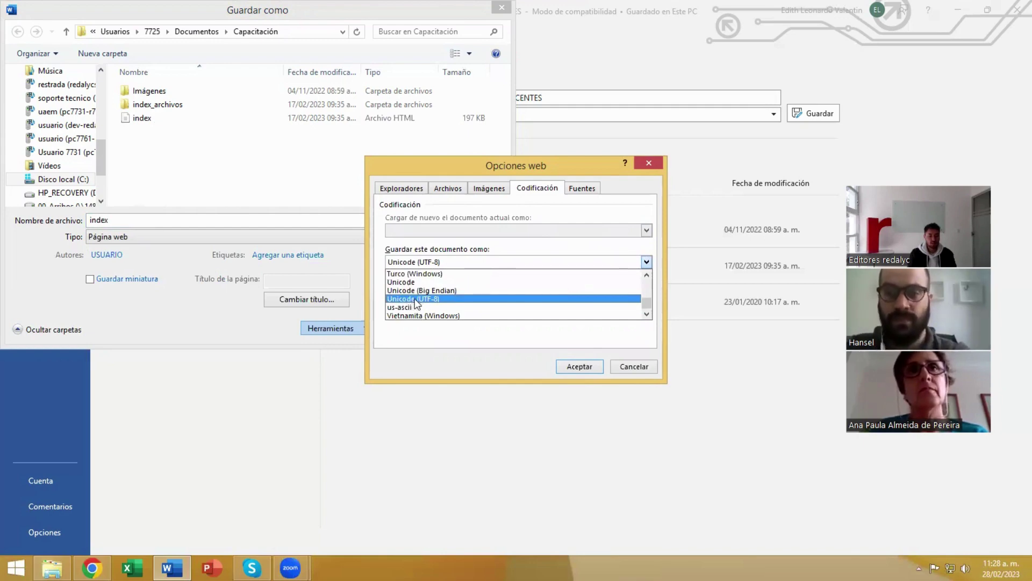
left_click(414, 299)
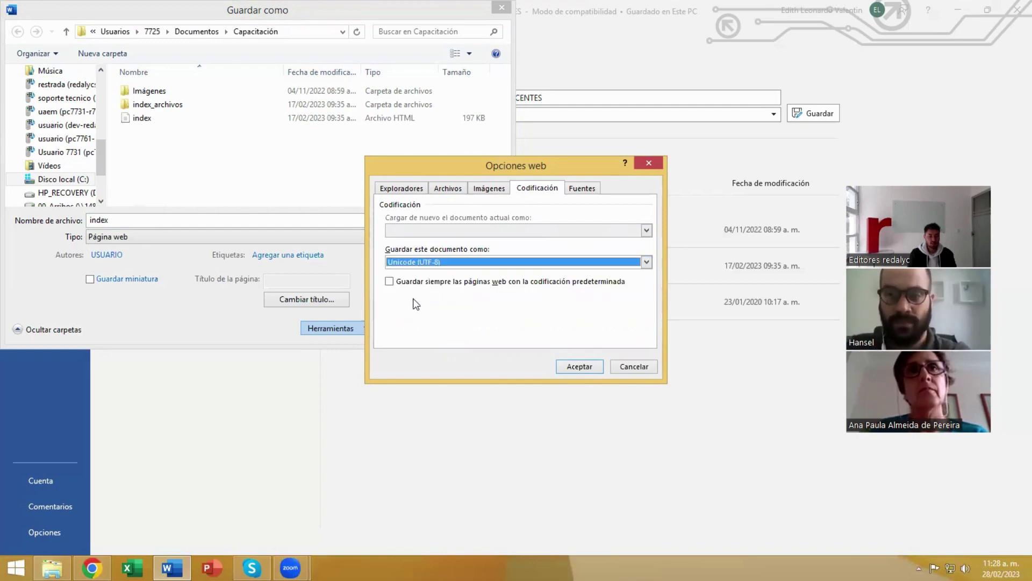
left_click(390, 281)
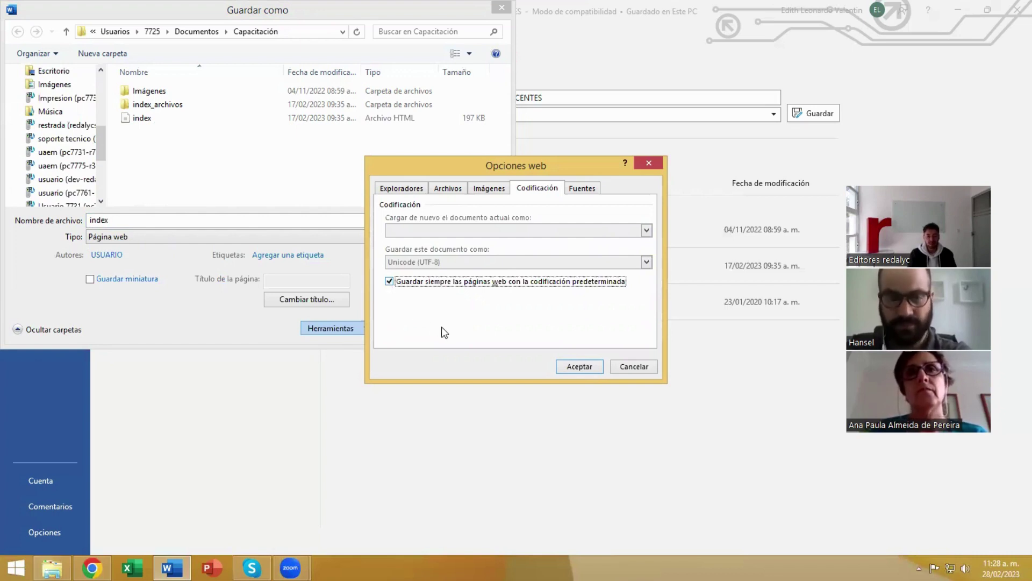
left_click(573, 367)
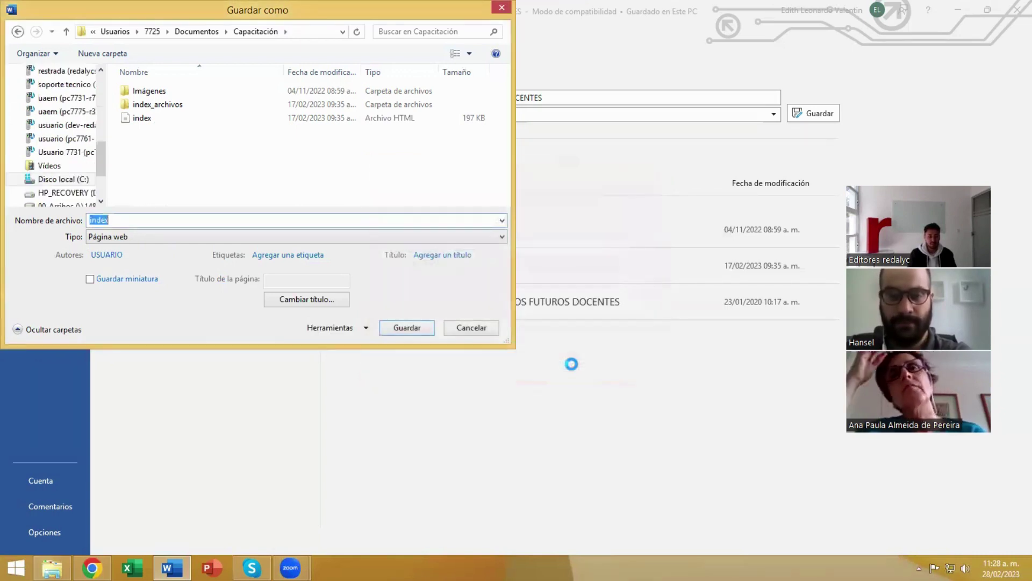
Add the .html extension back to the file name index.
left_click(248, 220)
type(".")
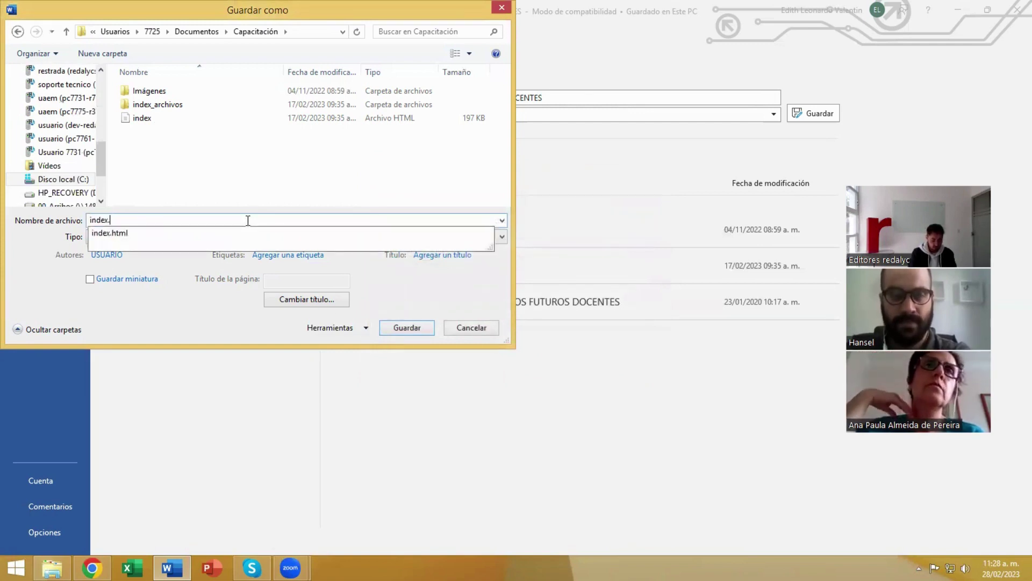
type("html")
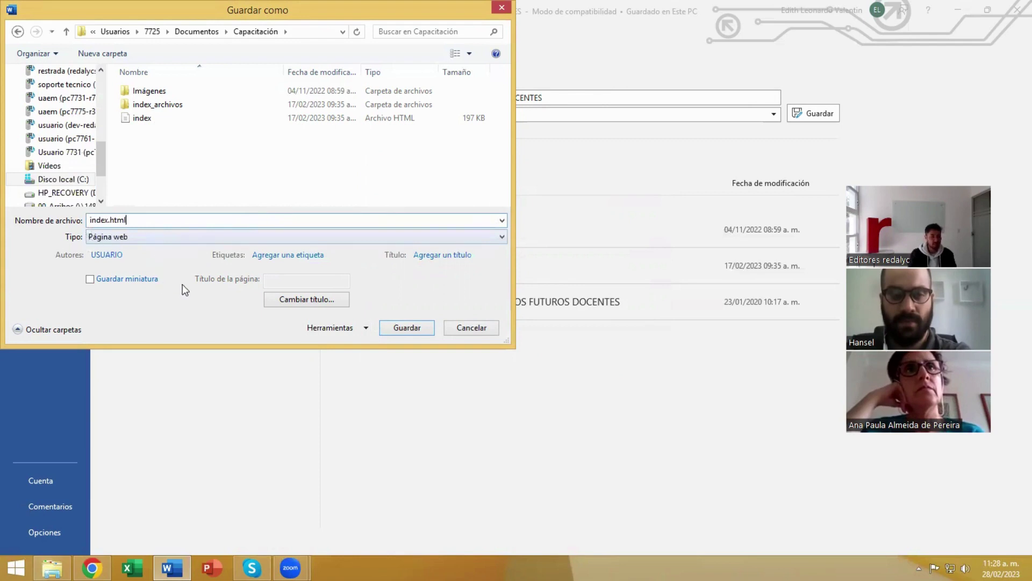
Review the encoding settings in the web options of the file being saved.
left_click(340, 329)
left_click(354, 392)
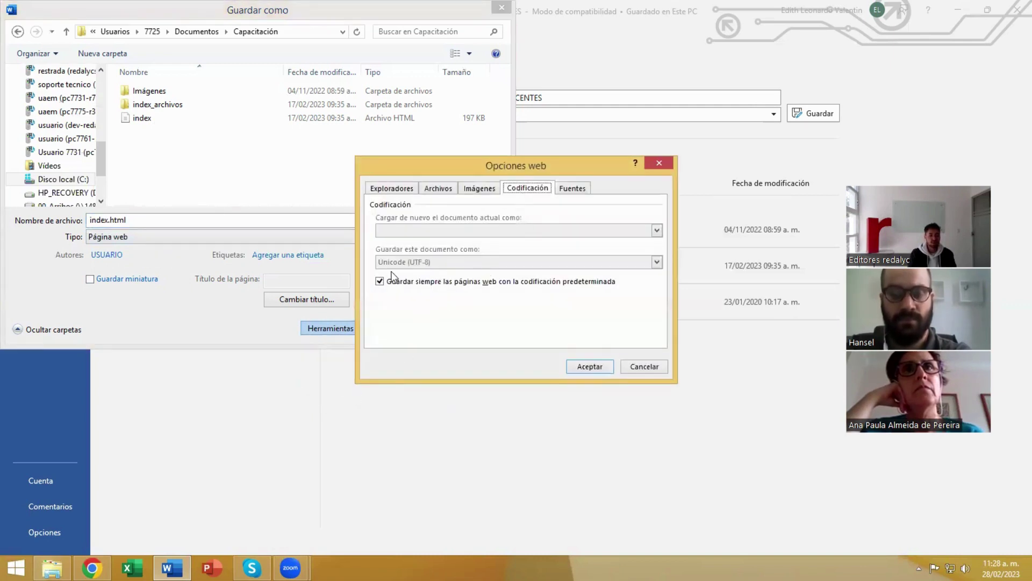
left_click(580, 367)
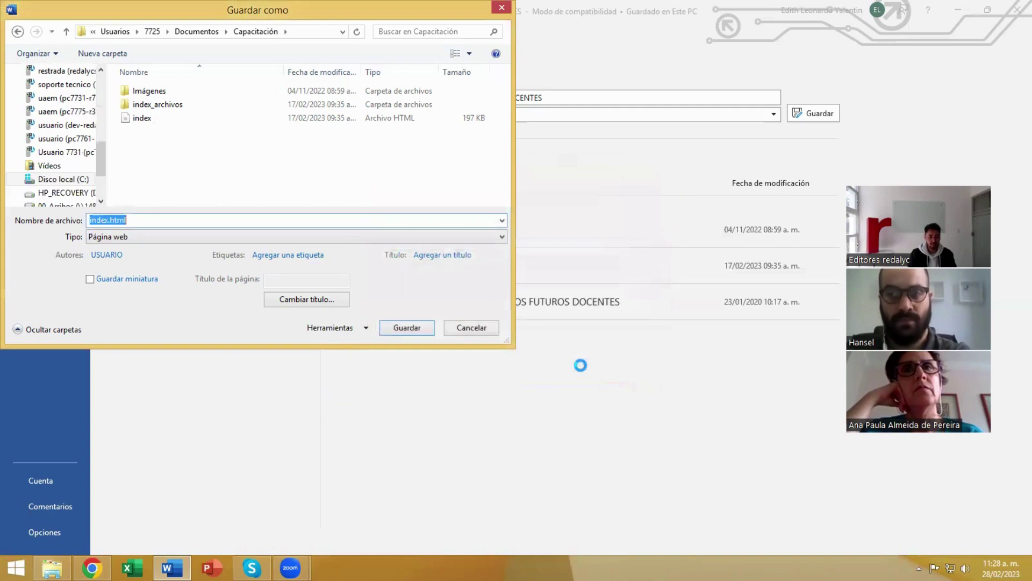
left_click(350, 330)
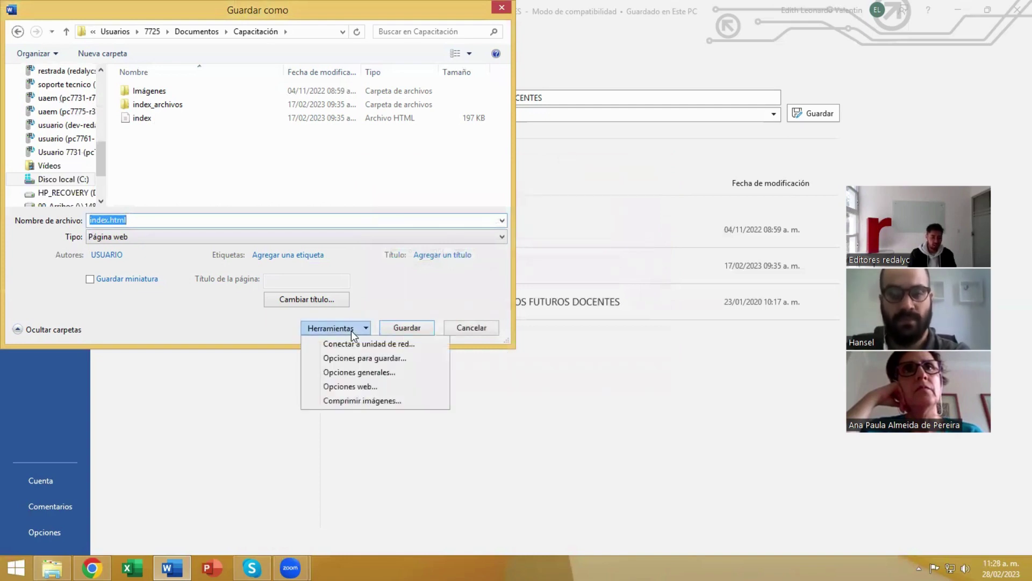
left_click(360, 385)
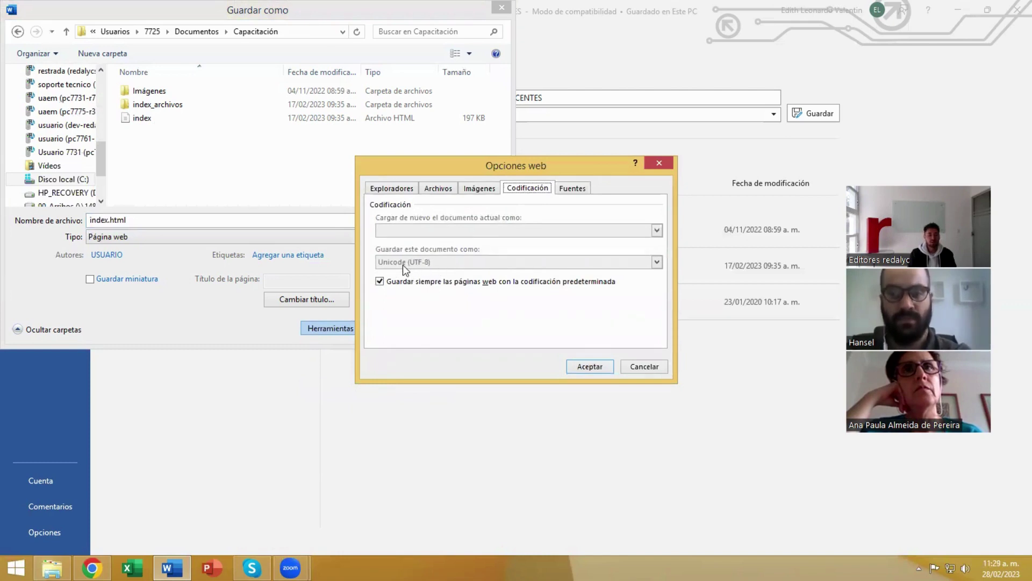
left_click(590, 366)
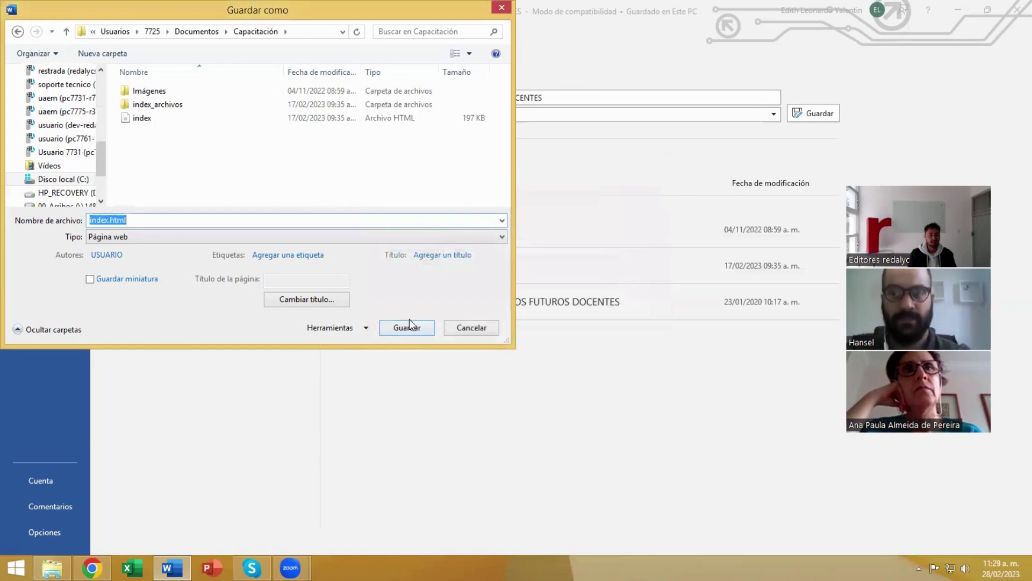
Save the manuscript as the web page index.html in the Capacitación folder, accepting the prompts.
left_click(401, 328)
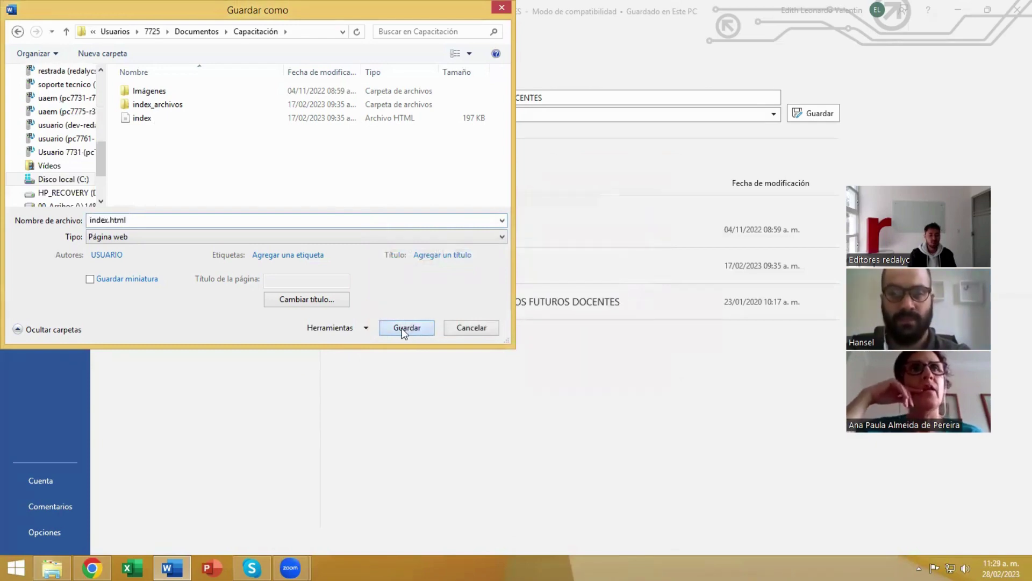
left_click(520, 310)
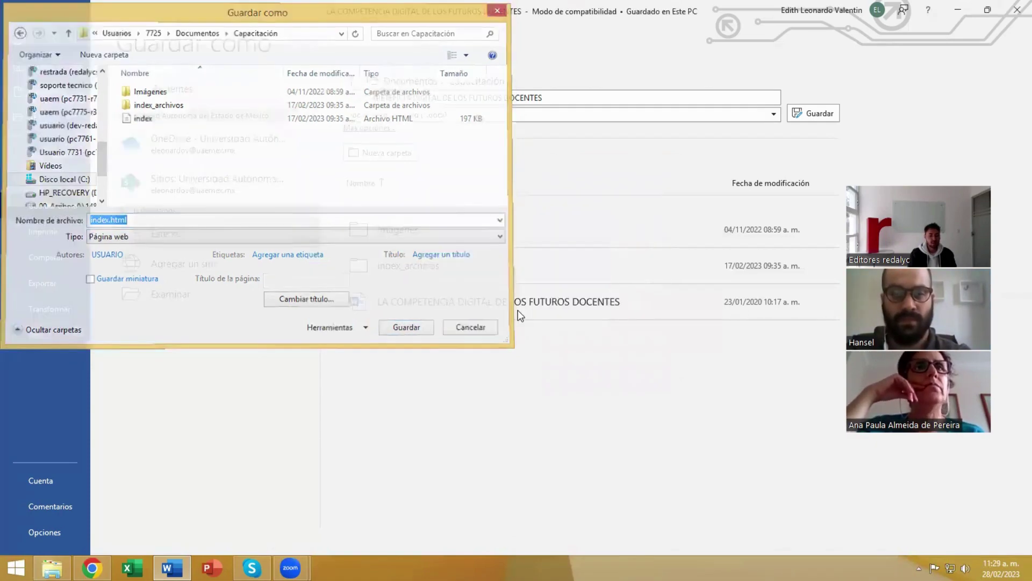
left_click(564, 368)
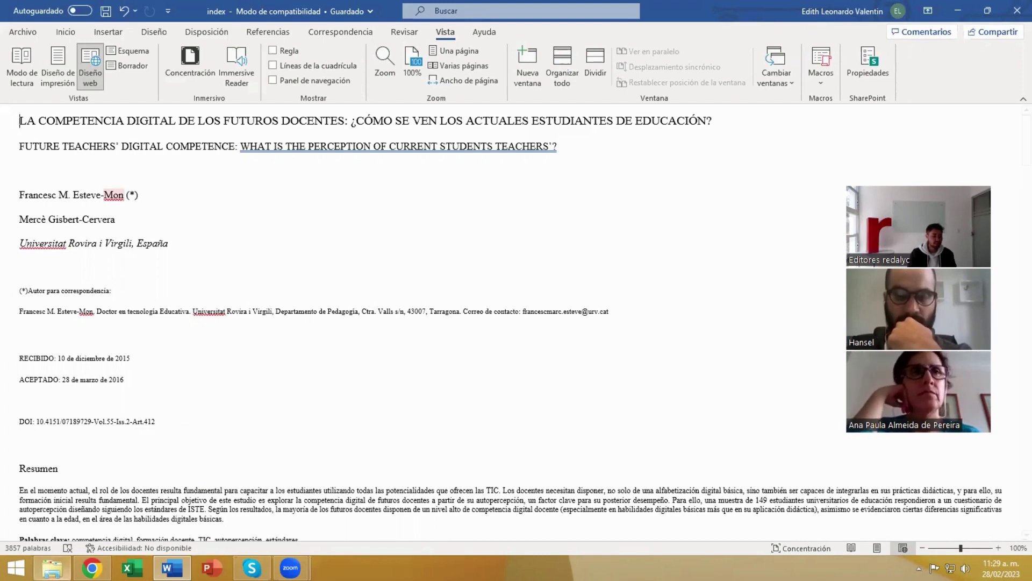
Switch to File Explorer, select index and index_archivos in Capacitación, and view the option for sending them to a compressed ZIP folder.
left_click(54, 570)
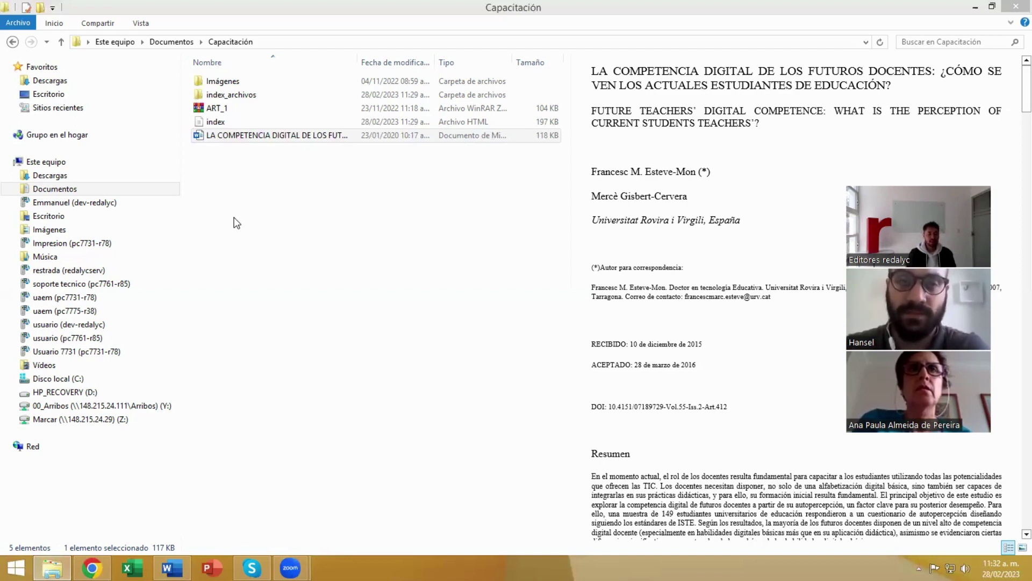
left_click(221, 124)
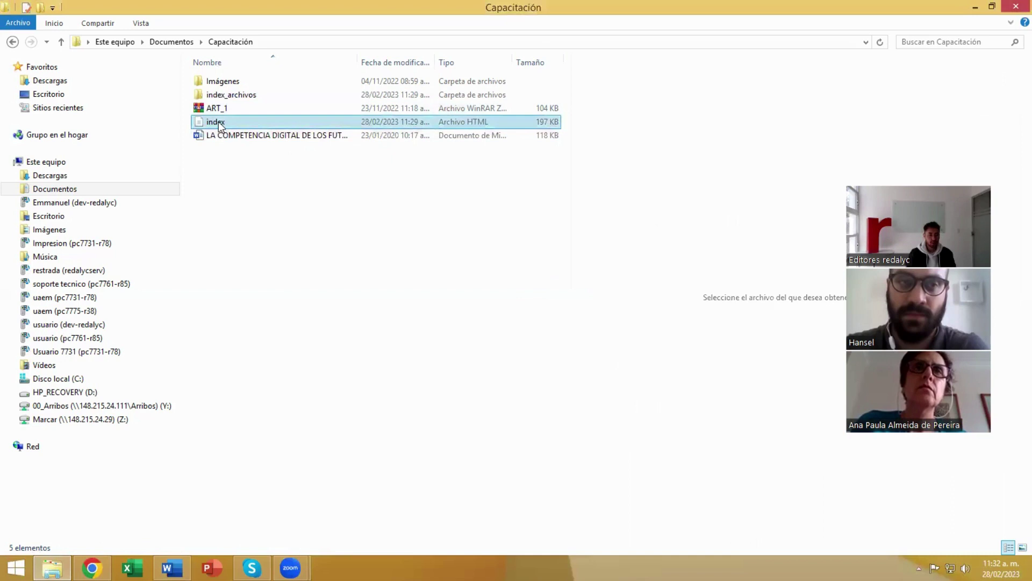
left_click(224, 99)
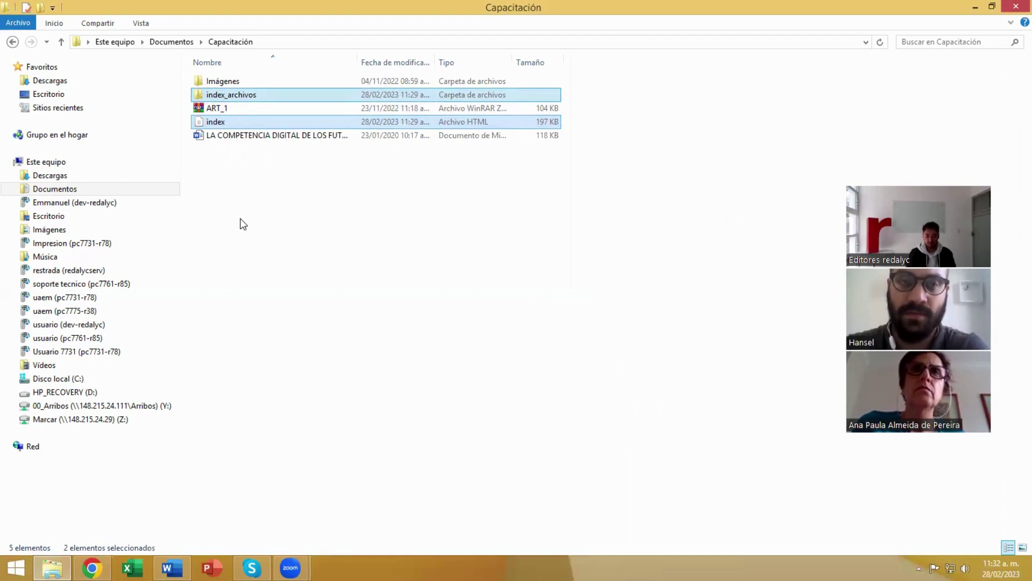
right_click(237, 125)
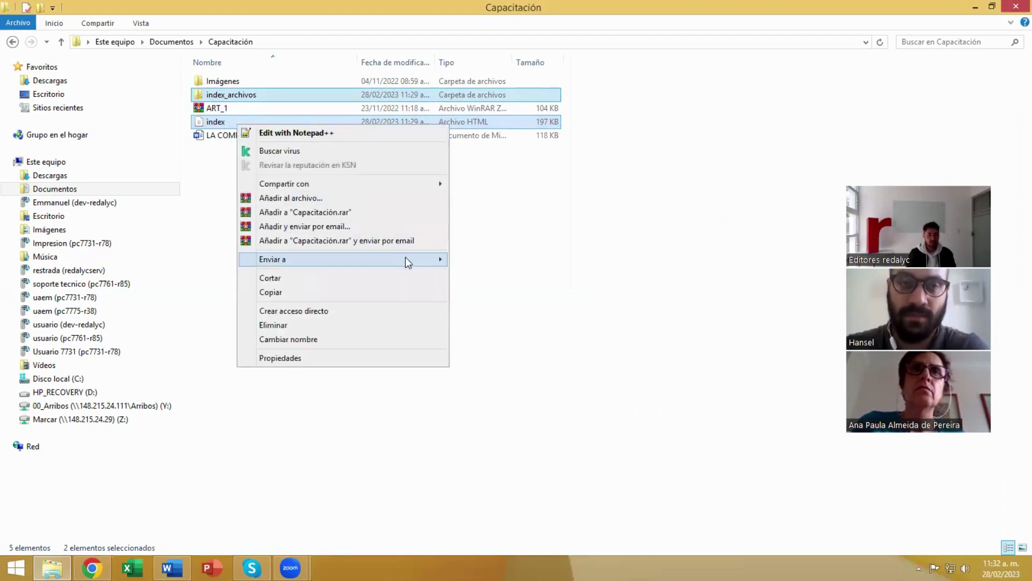
mouse_move(408, 258)
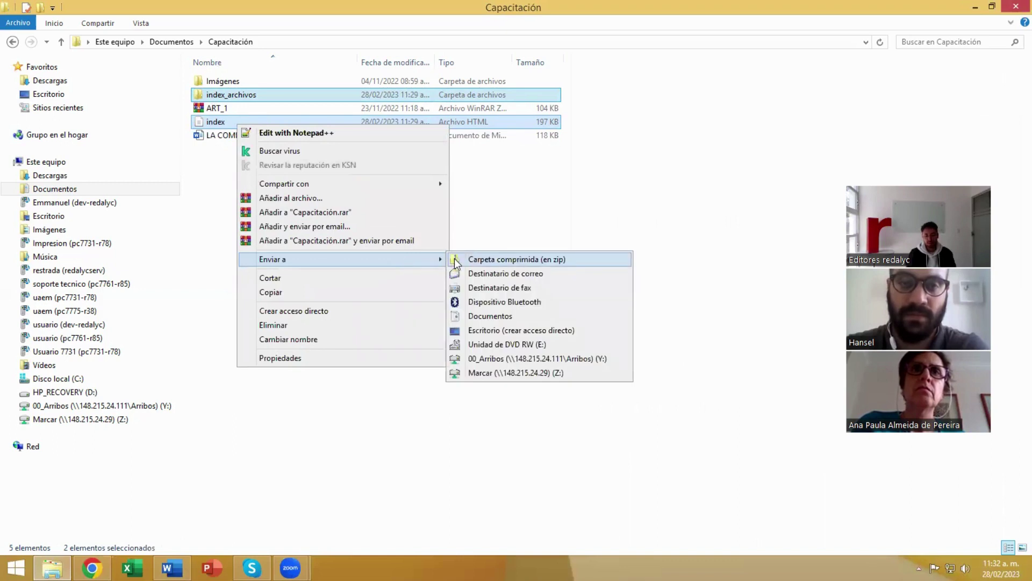
left_click(500, 211)
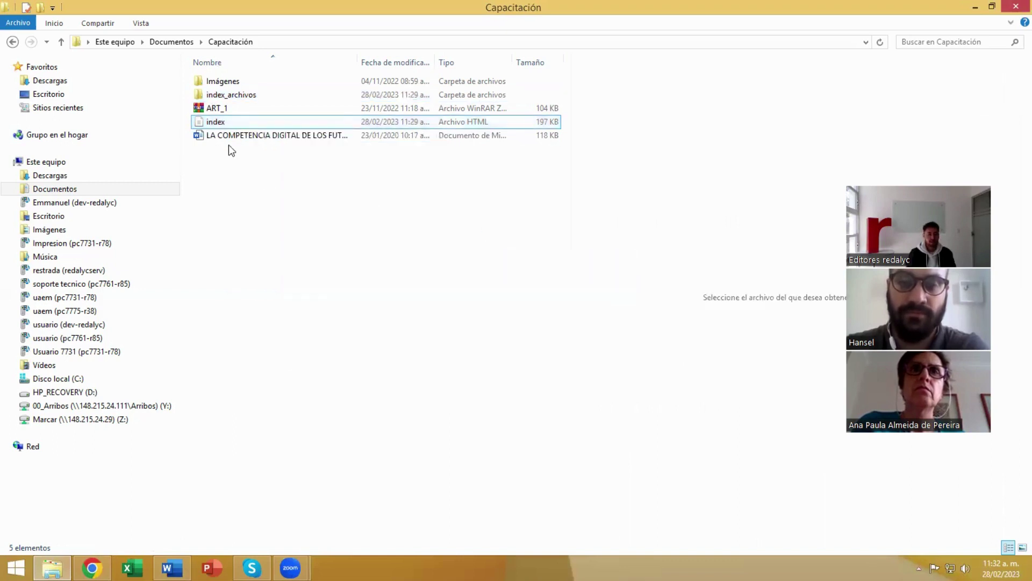
Select the existing ART_1 ZIP archive in the Capacitación folder.
left_click(215, 122)
left_click(218, 109, "ctrl")
left_click(219, 109)
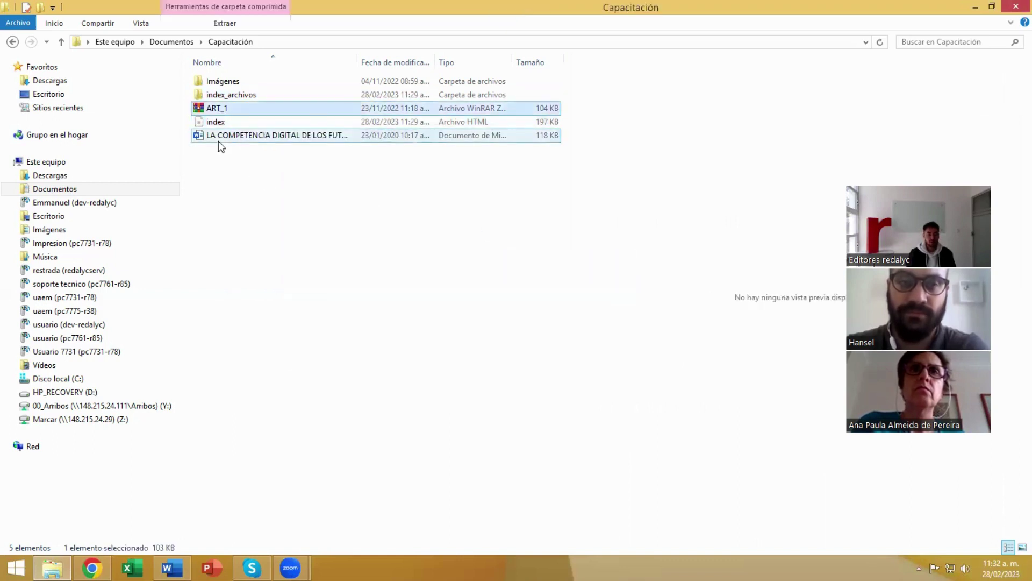
left_click(215, 108)
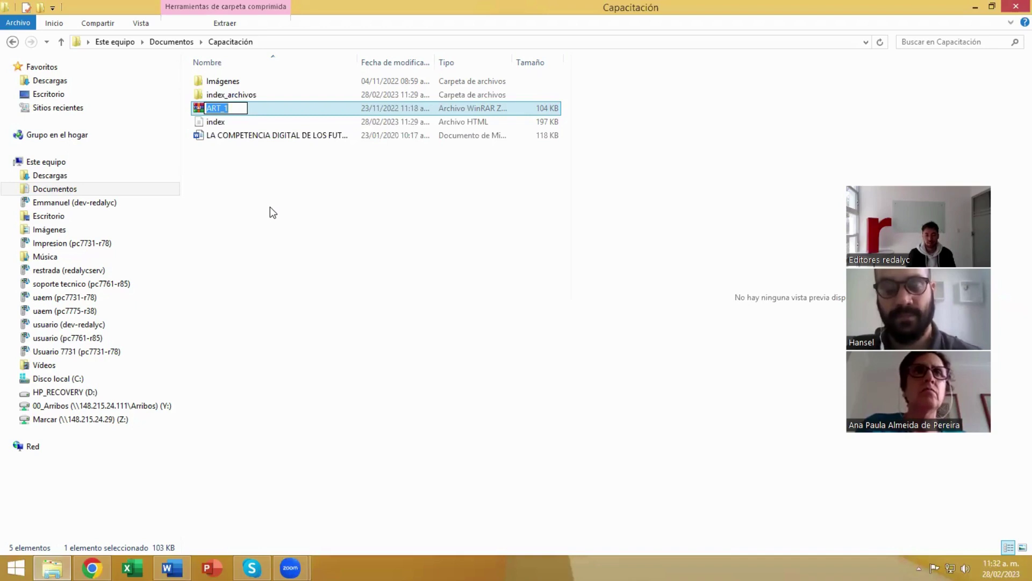
left_click(242, 200)
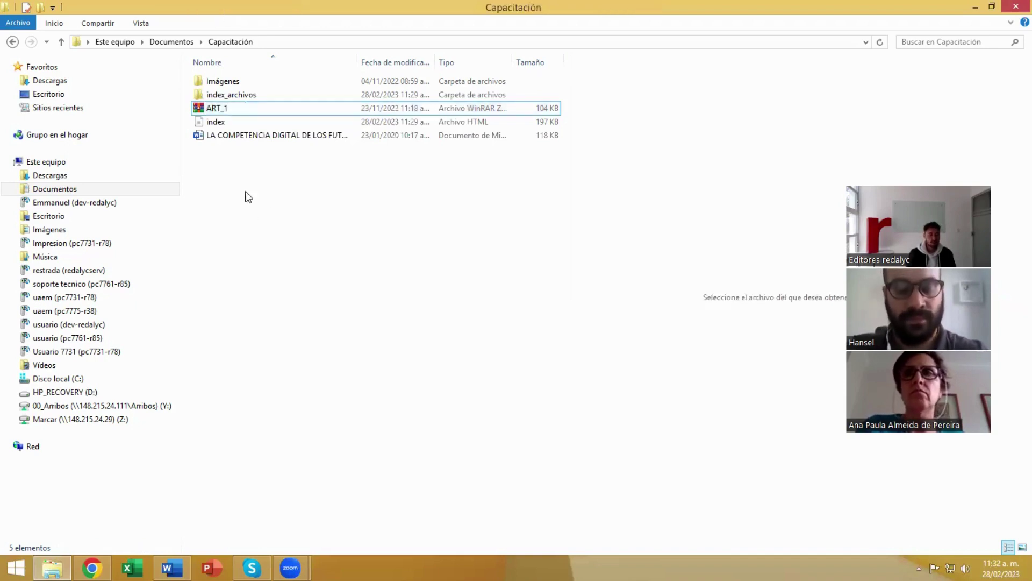
left_click(220, 110)
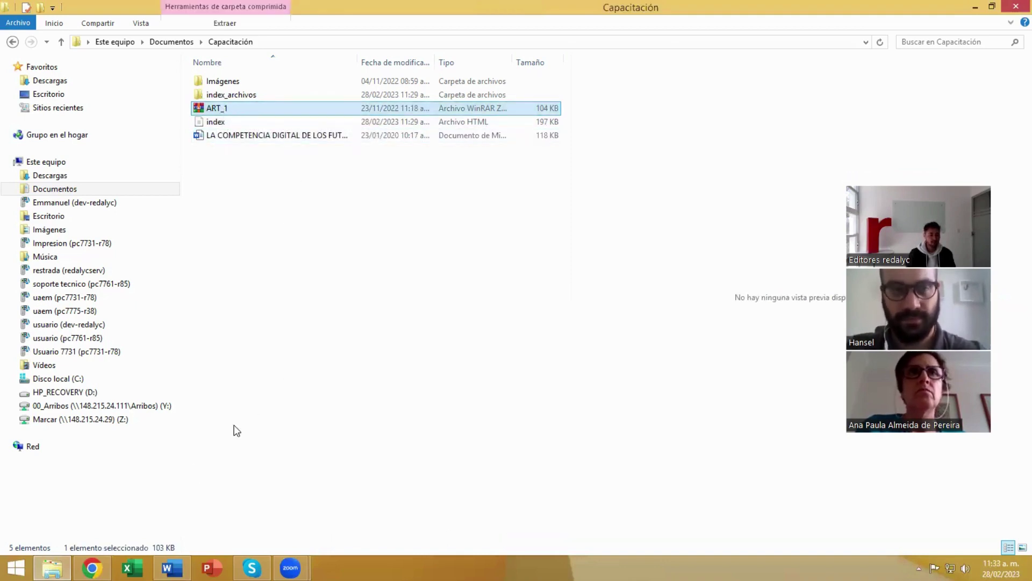
Switch to Marcalyc in Chrome and upload ART_1 from the Capacitación folder as the article's HTML ZIP, closing the upload dialog.
left_click(97, 565)
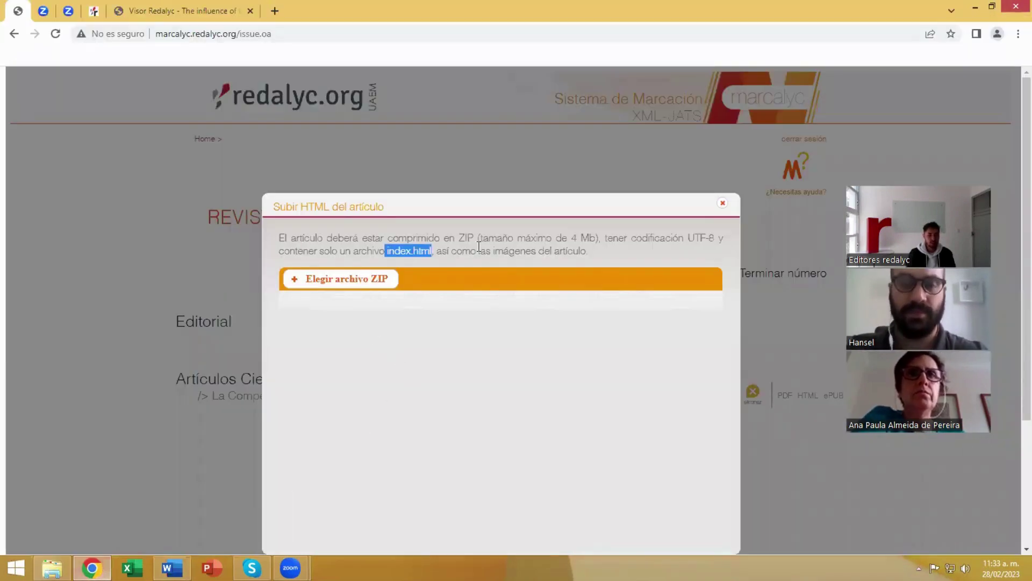
left_click(341, 283)
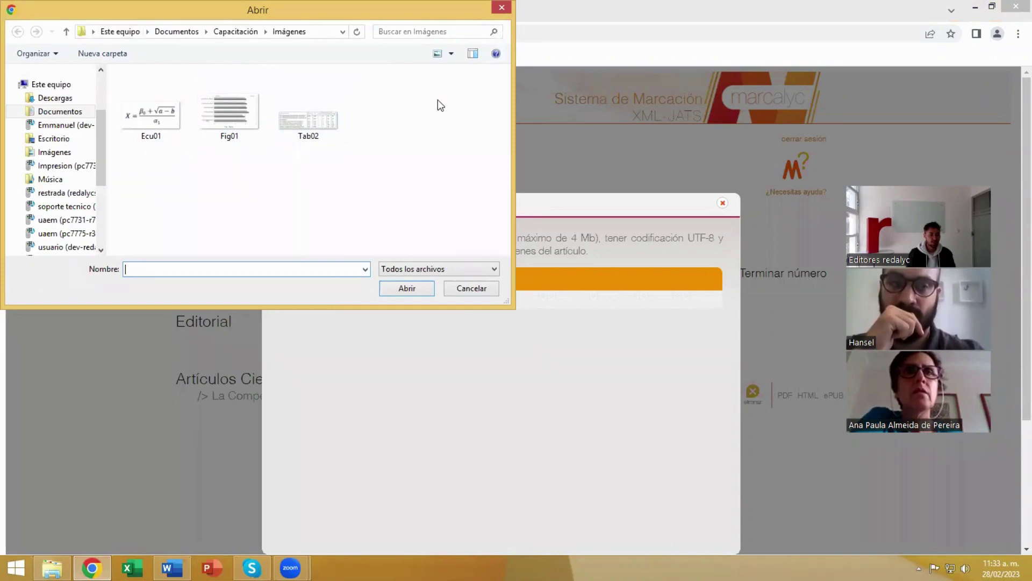
left_click(231, 31)
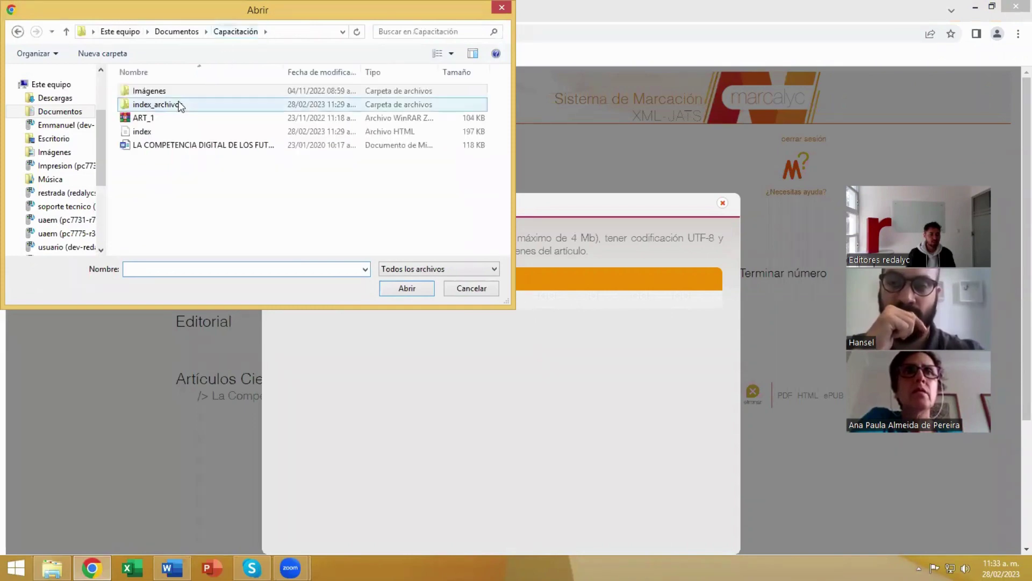
left_click(142, 120)
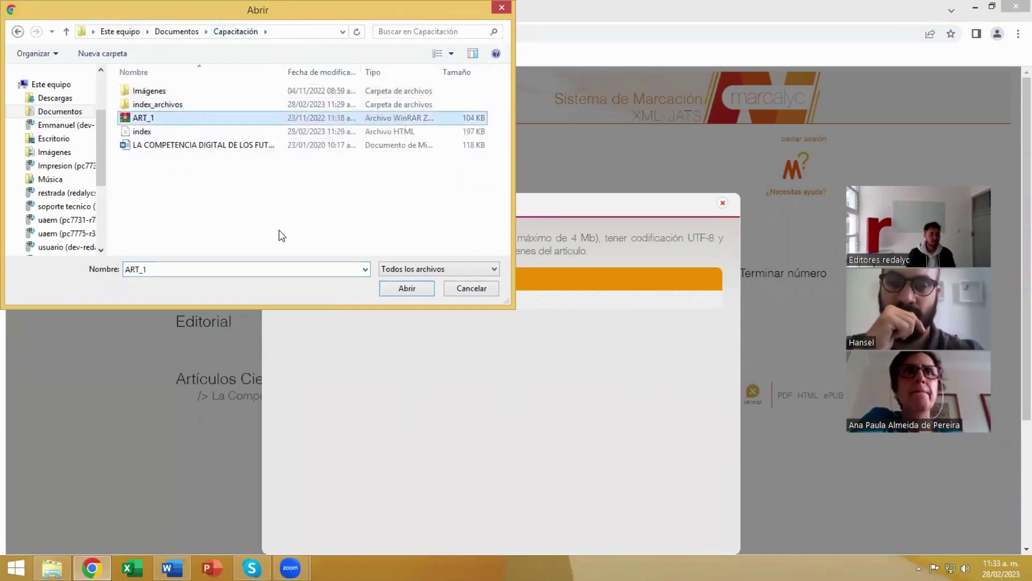
left_click(397, 288)
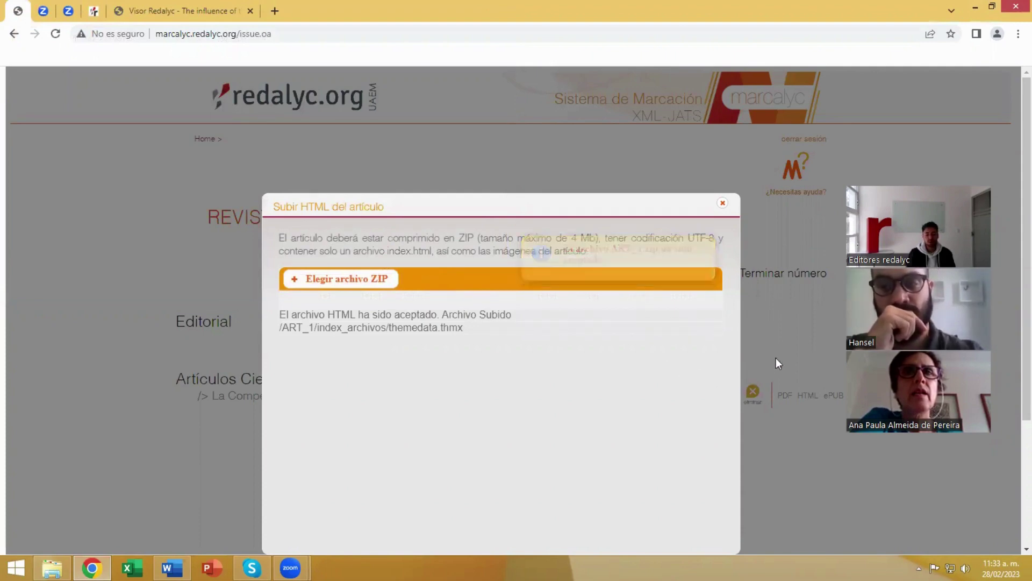
left_click(721, 206)
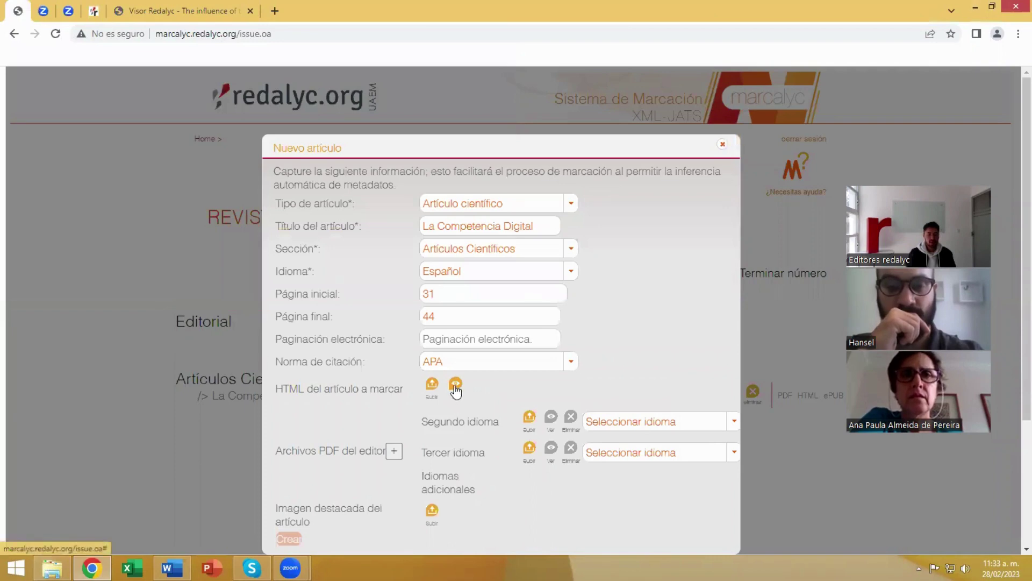
View the uploaded article HTML, check its text and equation display, and close the preview.
left_click(455, 386)
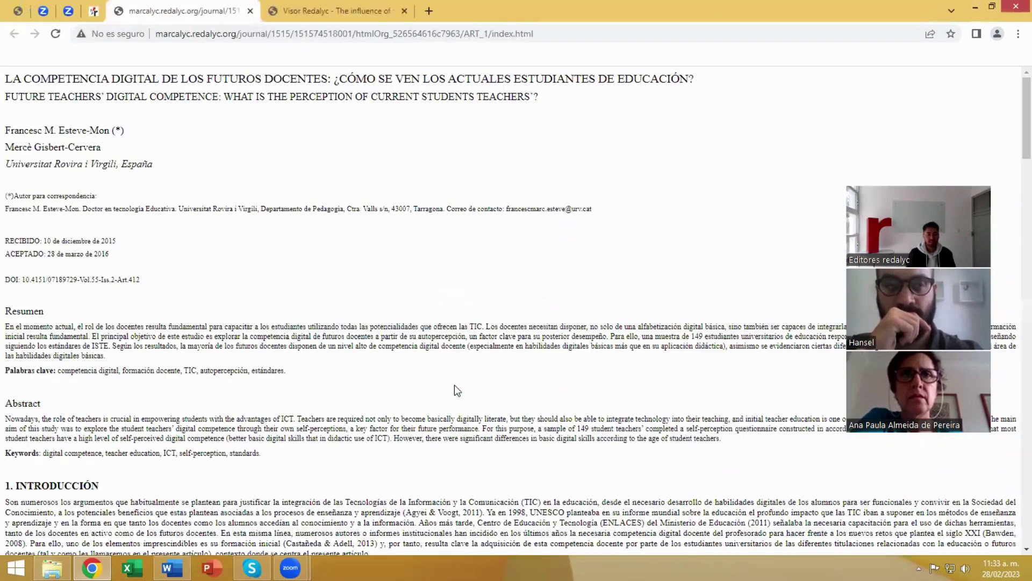
scroll(456, 226, "down", 8)
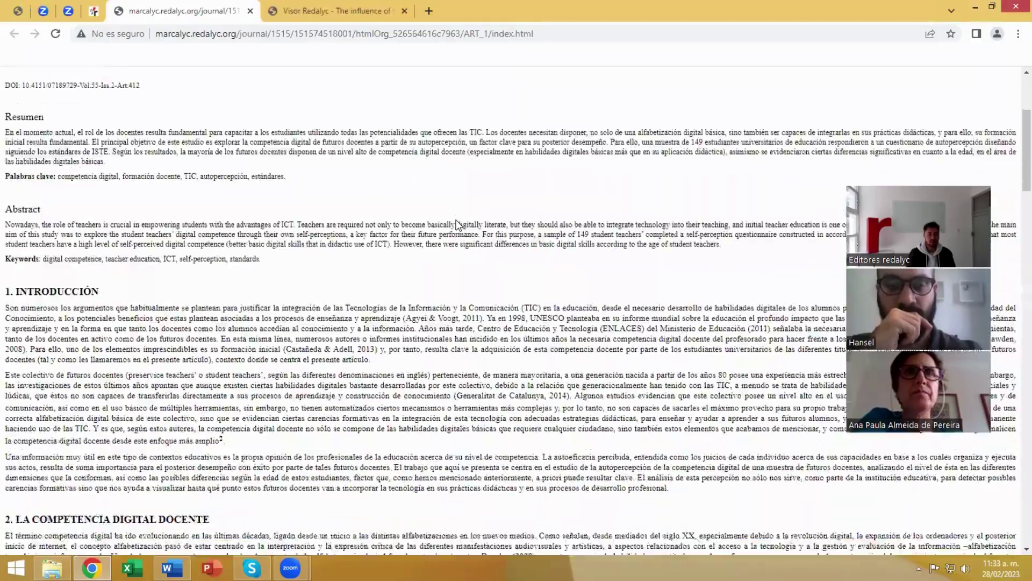
scroll(456, 221, "up", 8)
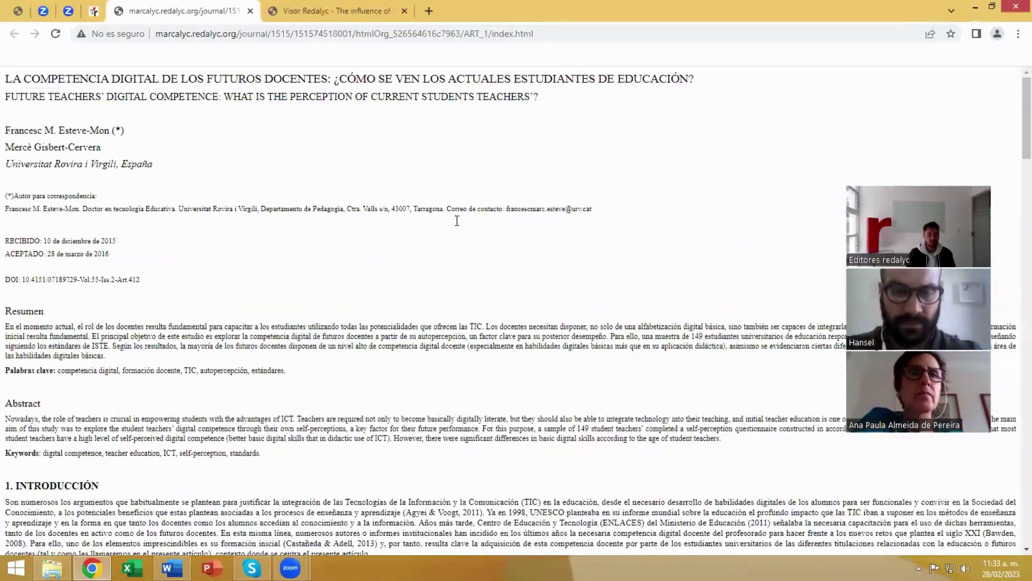
scroll(456, 220, "down", 2)
scroll(456, 219, "down", 12)
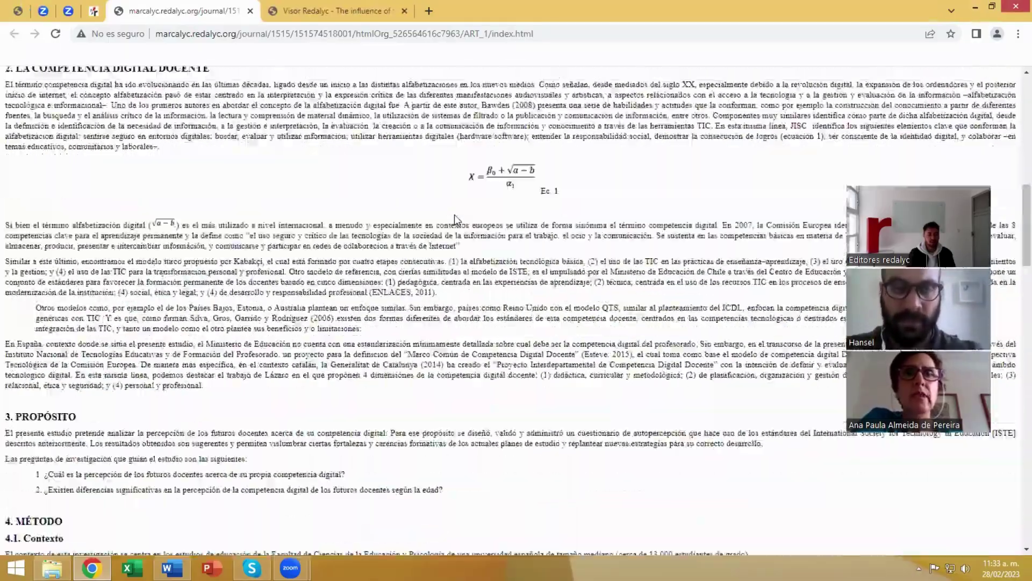
scroll(456, 218, "up", 13)
scroll(454, 220, "up", 2)
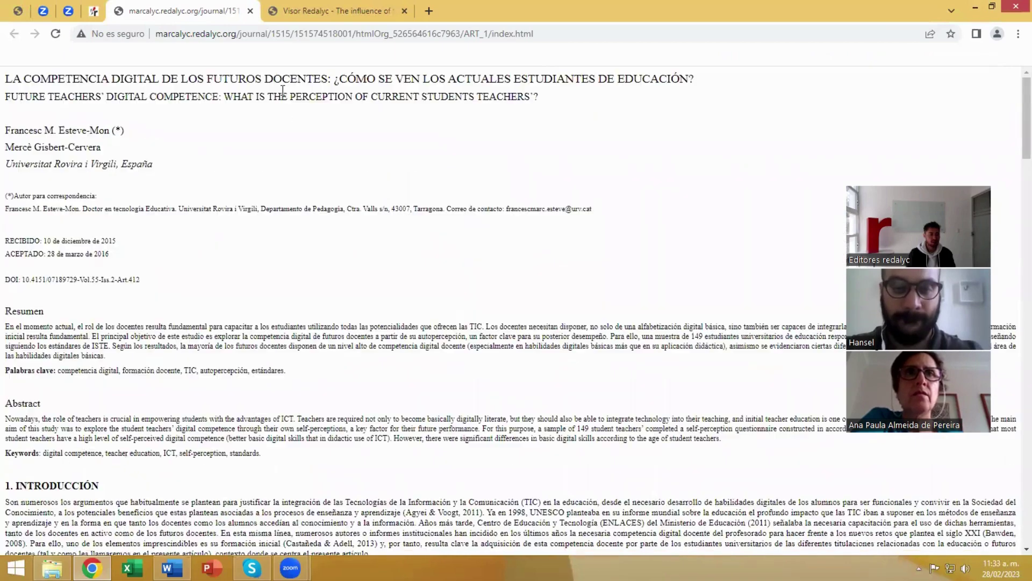
left_click(250, 11)
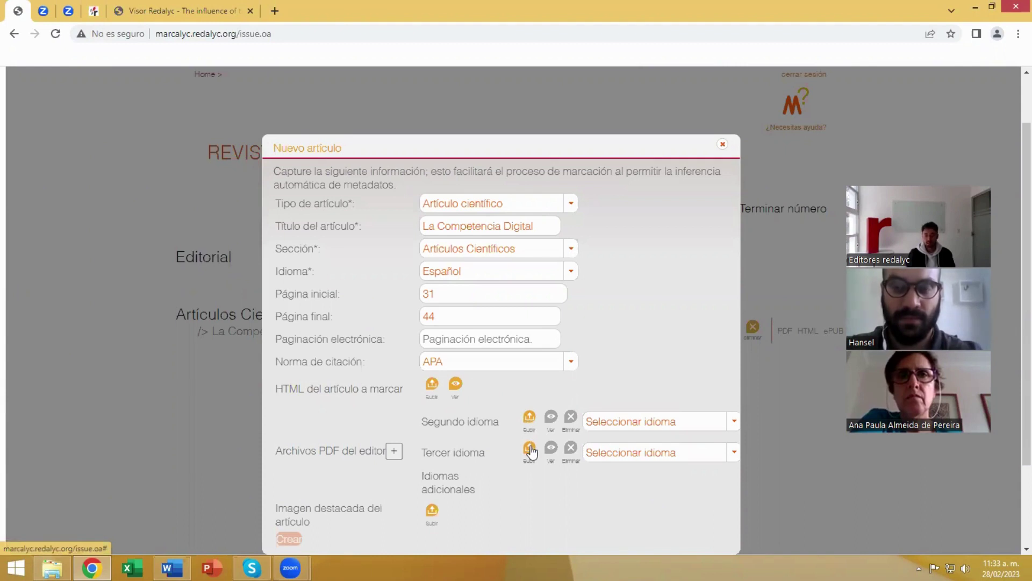
Review the languages available for the second-language PDF of the article without choosing one.
left_click(693, 422)
scroll(641, 334, "down", 5)
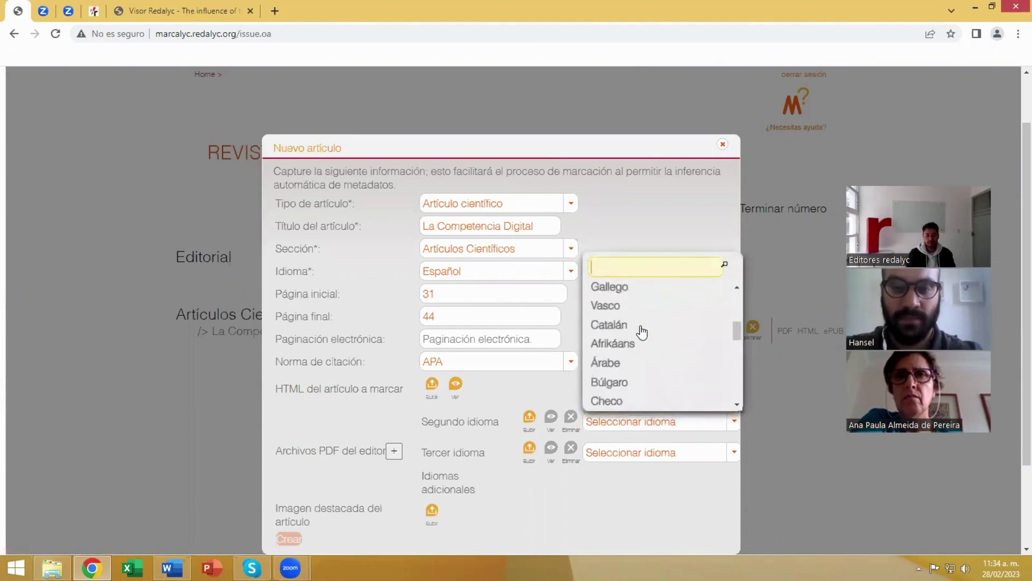
left_click(499, 430)
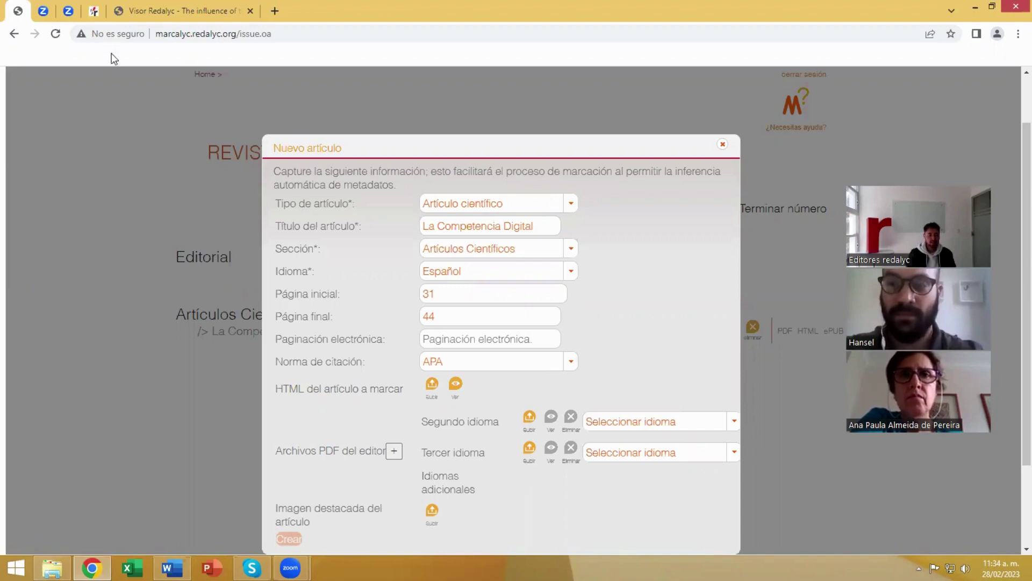
Examine the featured images of the articles on the Revista Mexicana de Astronomía y Astrofísica page in Redalyc, and return to the article form.
left_click(91, 16)
scroll(467, 376, "down", 6)
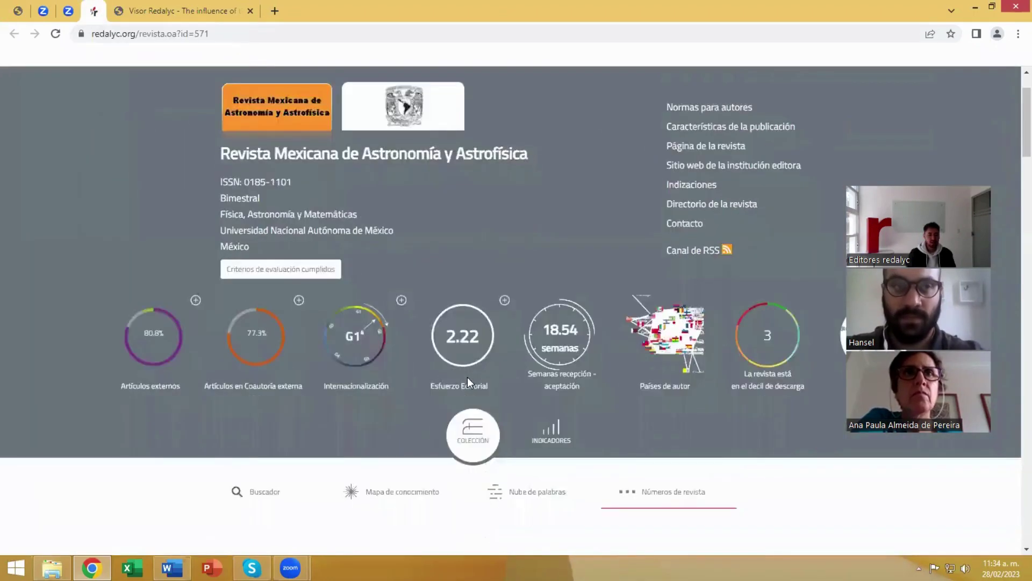
scroll(467, 377, "down", 4)
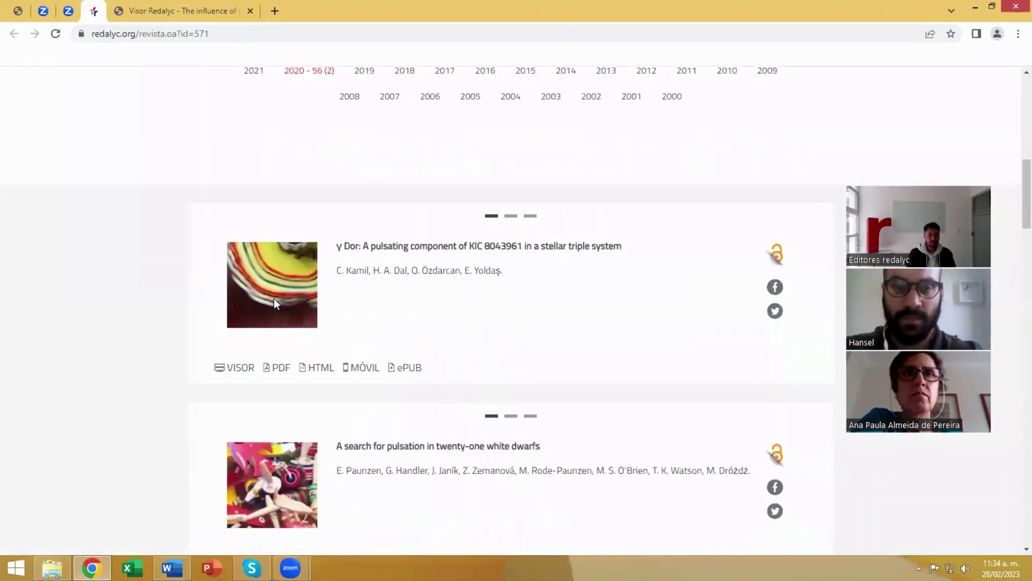
scroll(274, 304, "down", 6)
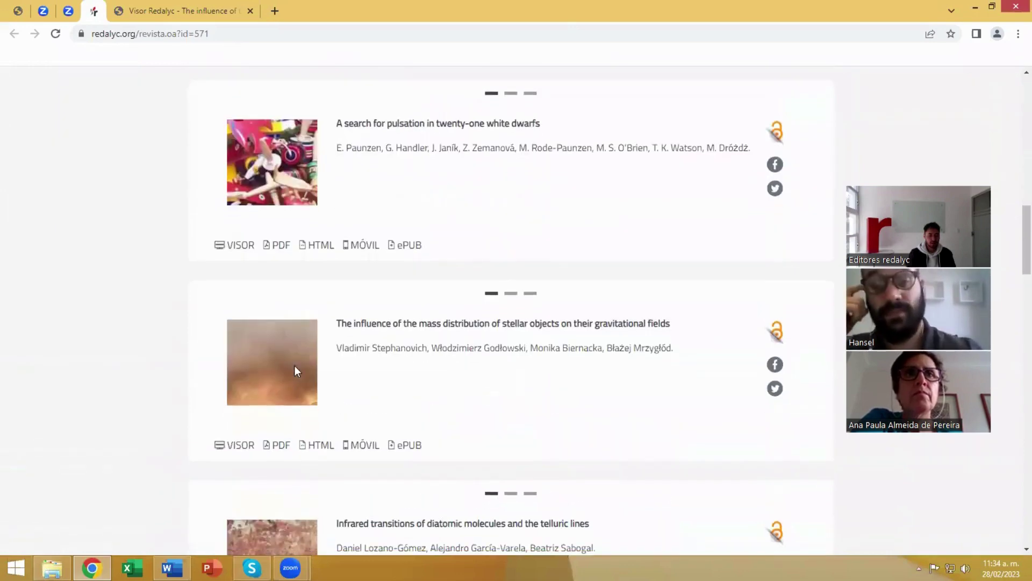
scroll(296, 363, "down", 4)
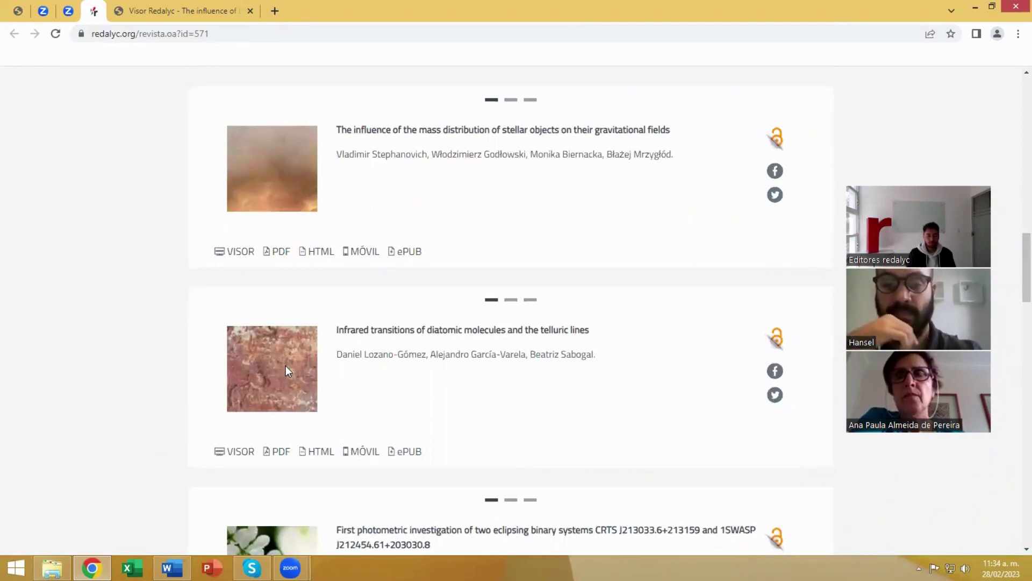
scroll(286, 365, "down", 2)
scroll(288, 371, "down", 1)
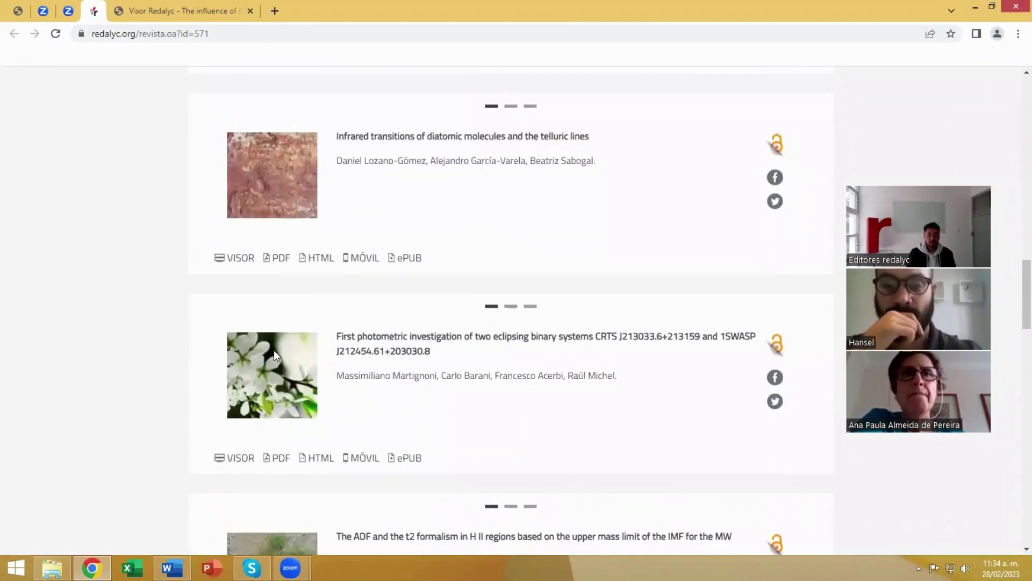
scroll(273, 350, "down", 5)
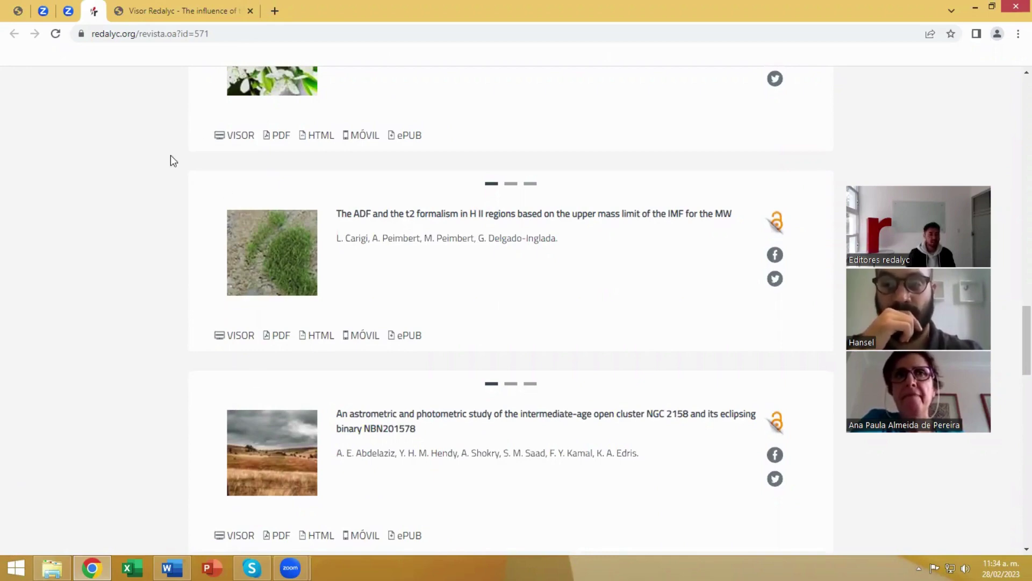
left_click(18, 11)
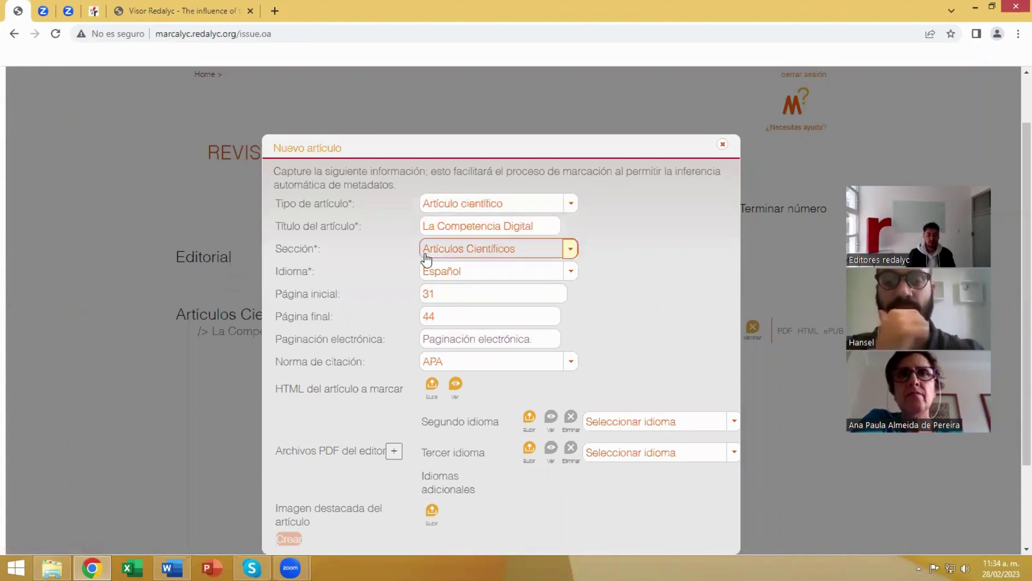
Close the new article form, then review the La Competencia Digital entry in the issue's sections and its editing form without changes.
left_click(722, 144)
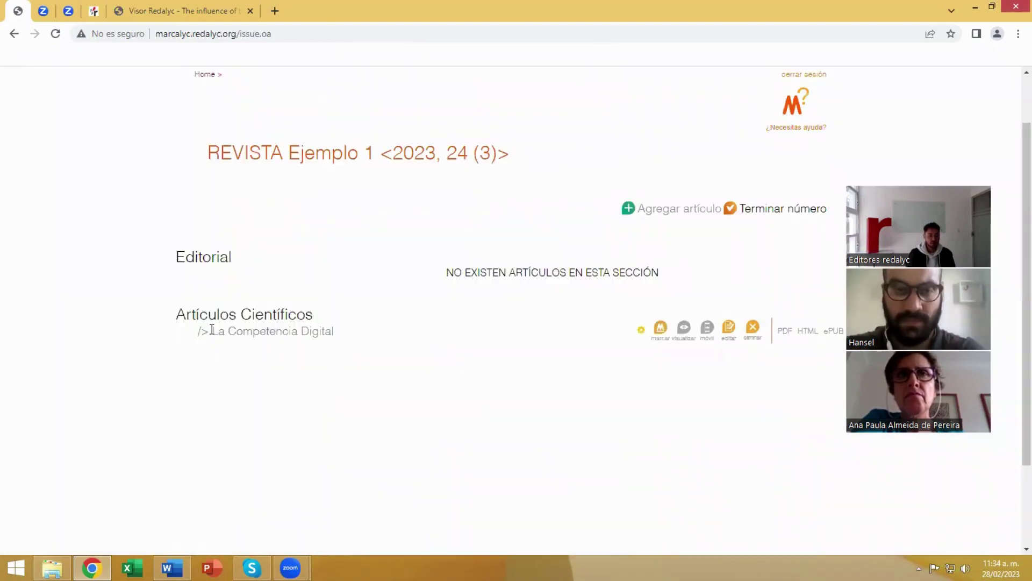
left_click_drag(212, 329, 333, 327)
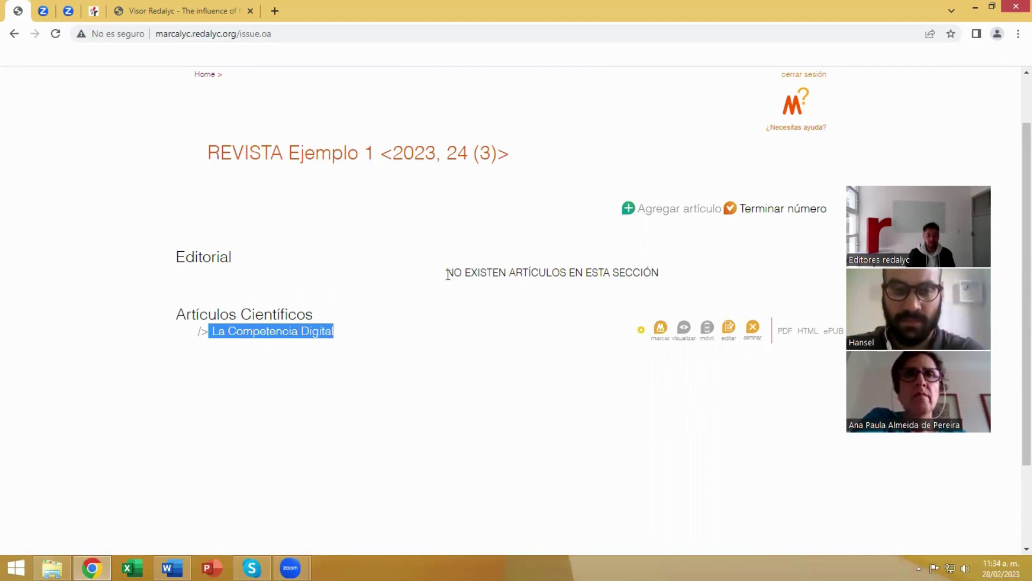
left_click_drag(446, 272, 658, 271)
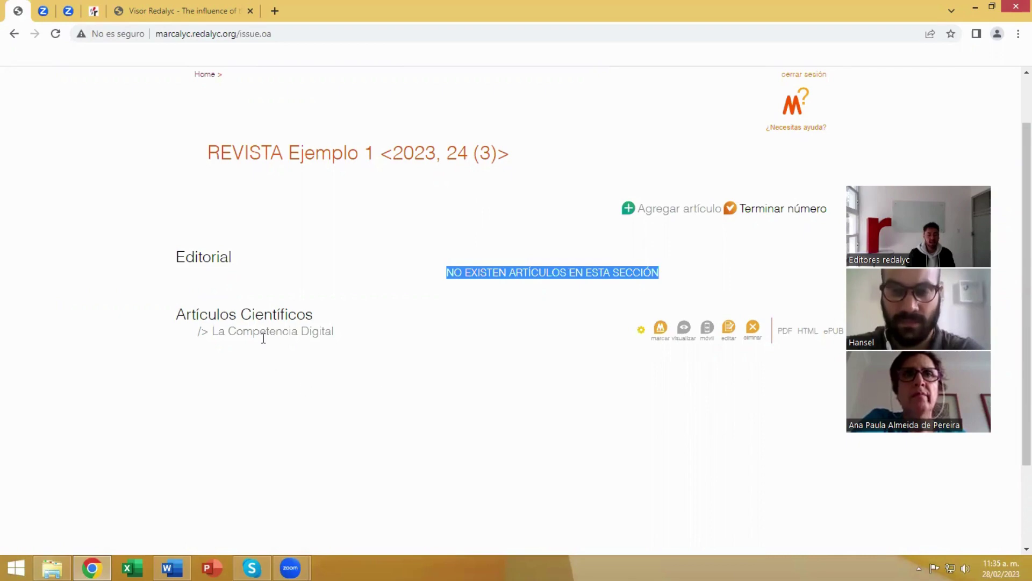
left_click(470, 400)
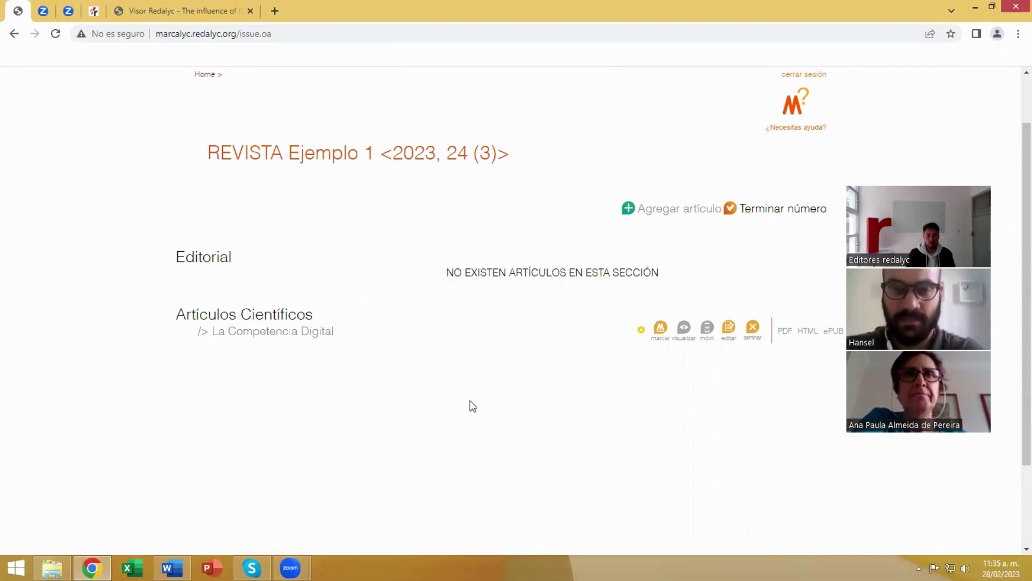
left_click(728, 329)
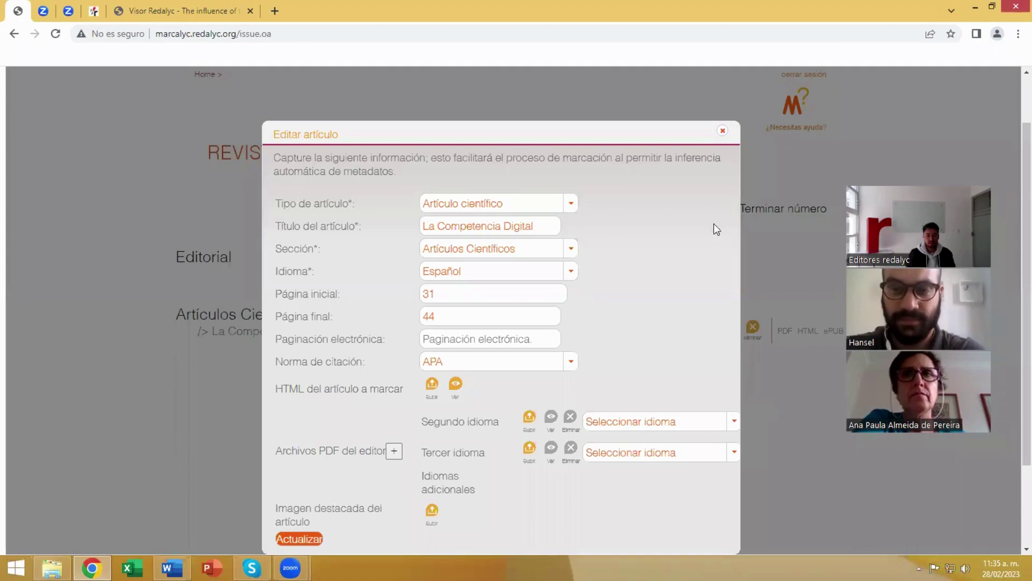
left_click(723, 130)
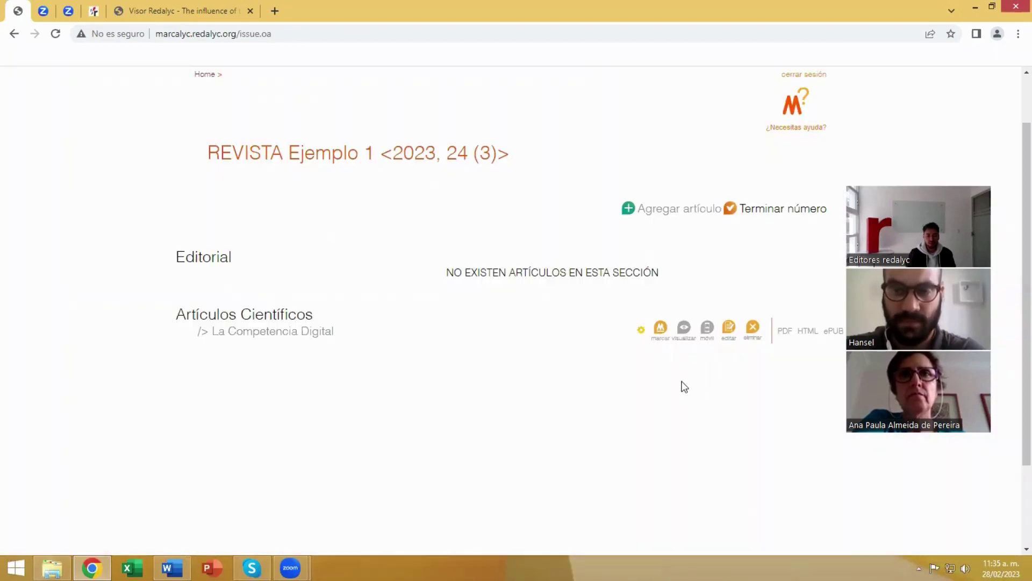
Open La Competencia Digital for marking, read the inference assistant's instructions and start the assistant.
left_click(661, 333)
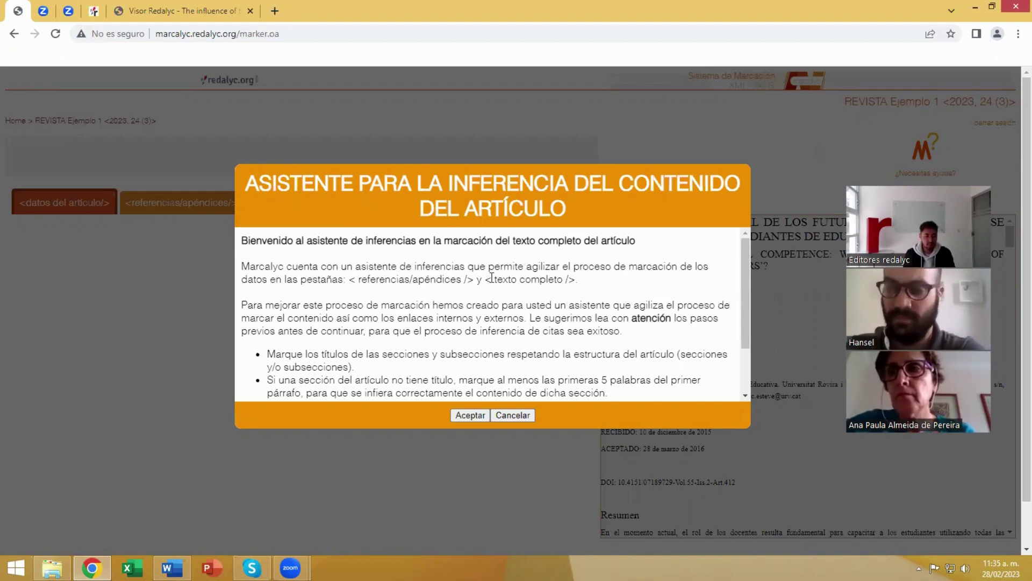
scroll(491, 277, "down", 1)
scroll(494, 299, "up", 2)
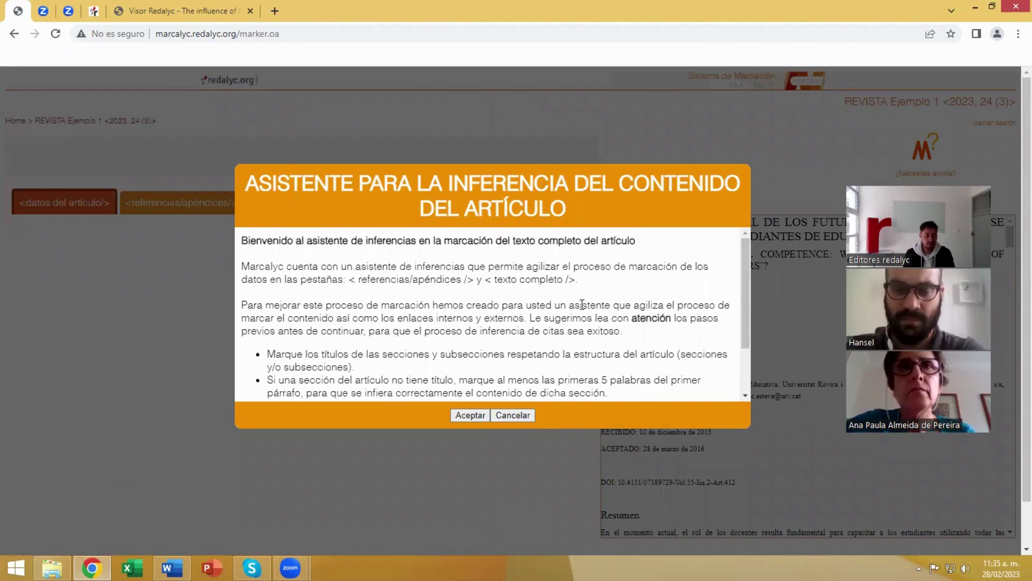
scroll(582, 304, "down", 1)
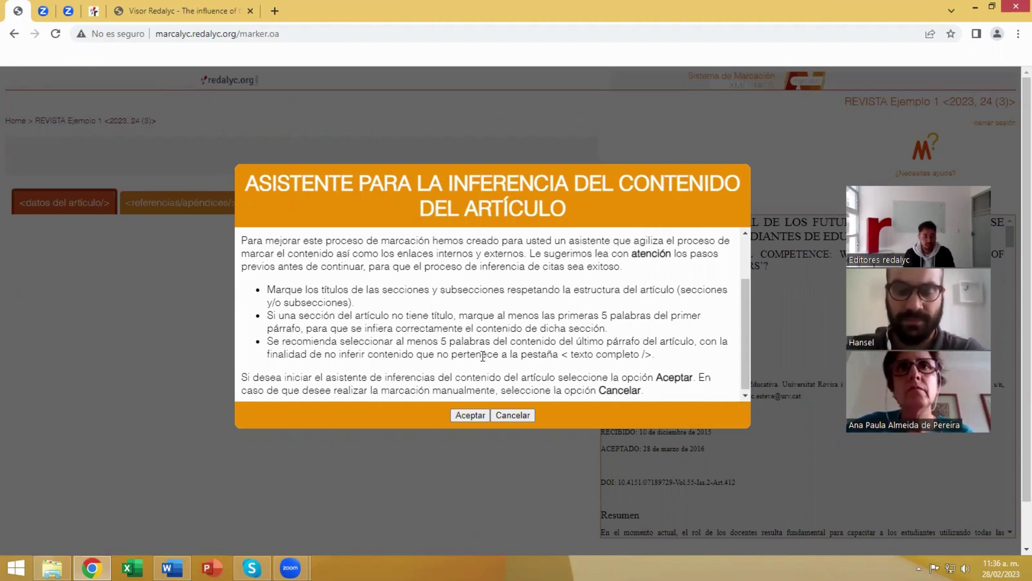
scroll(471, 350, "down", 1)
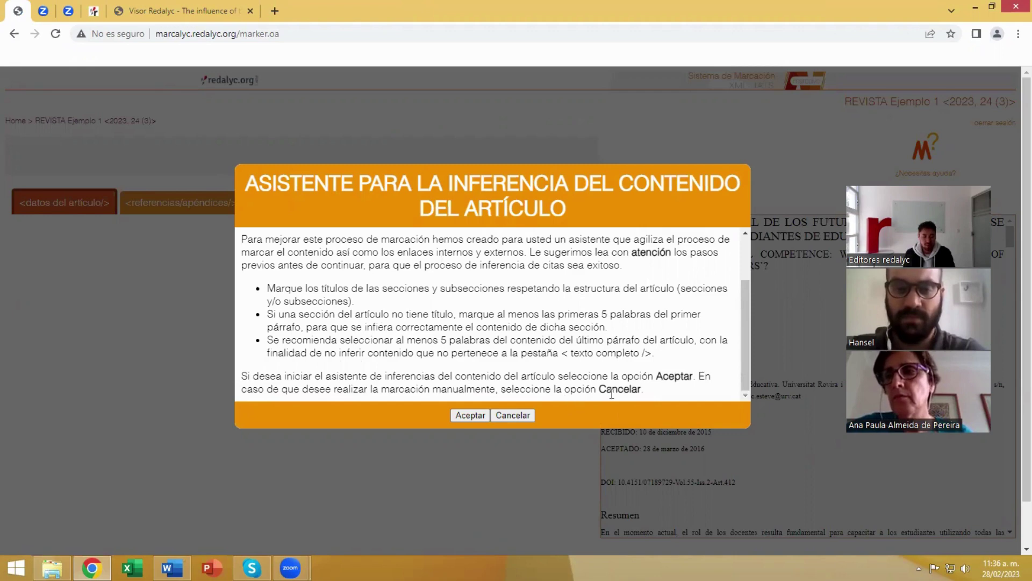
left_click(469, 415)
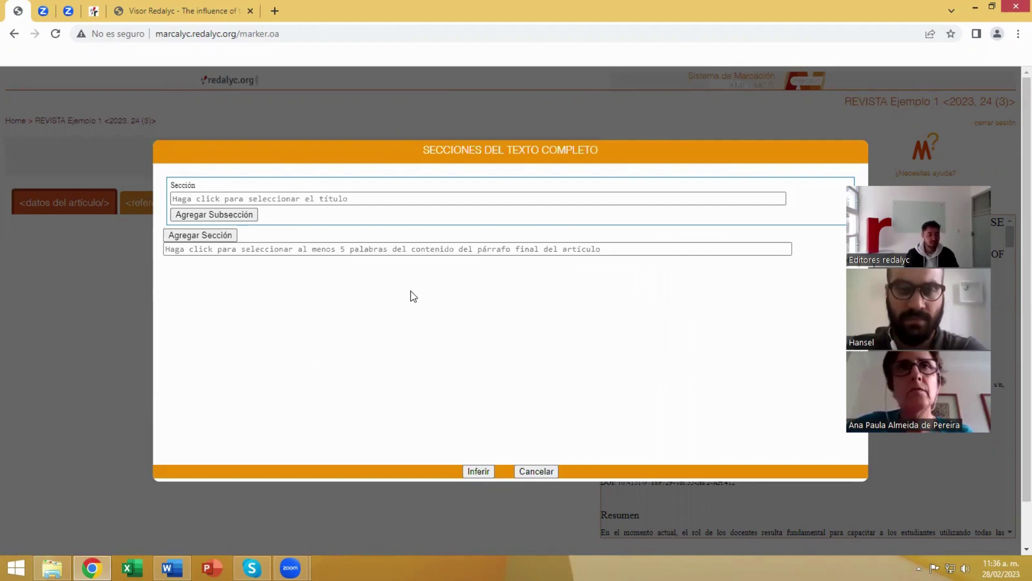
Set the first full-text section's title by selecting the heading "1. INTRODUCCIÓN" in the article text.
left_click(215, 199)
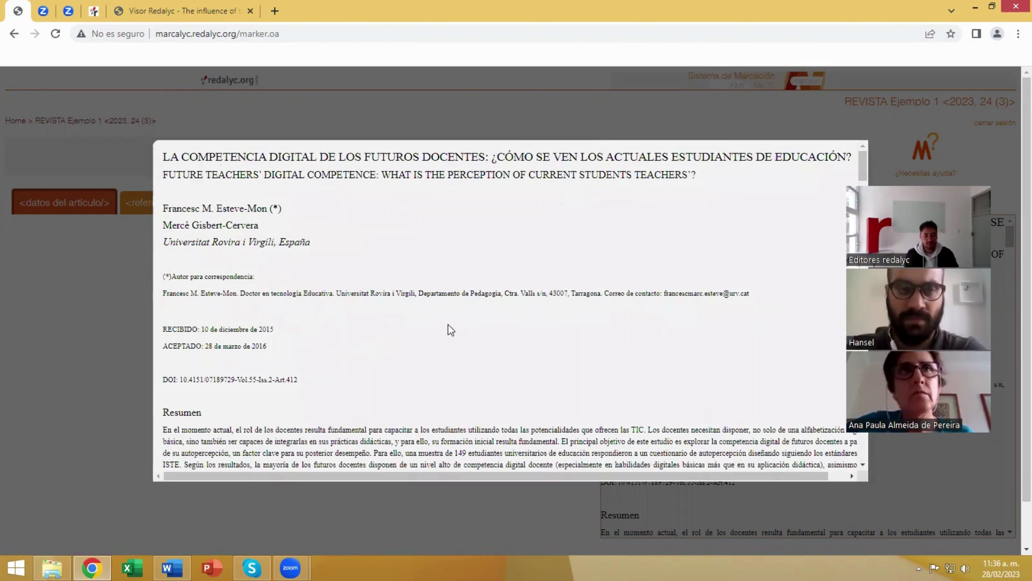
scroll(537, 294, "down", 1)
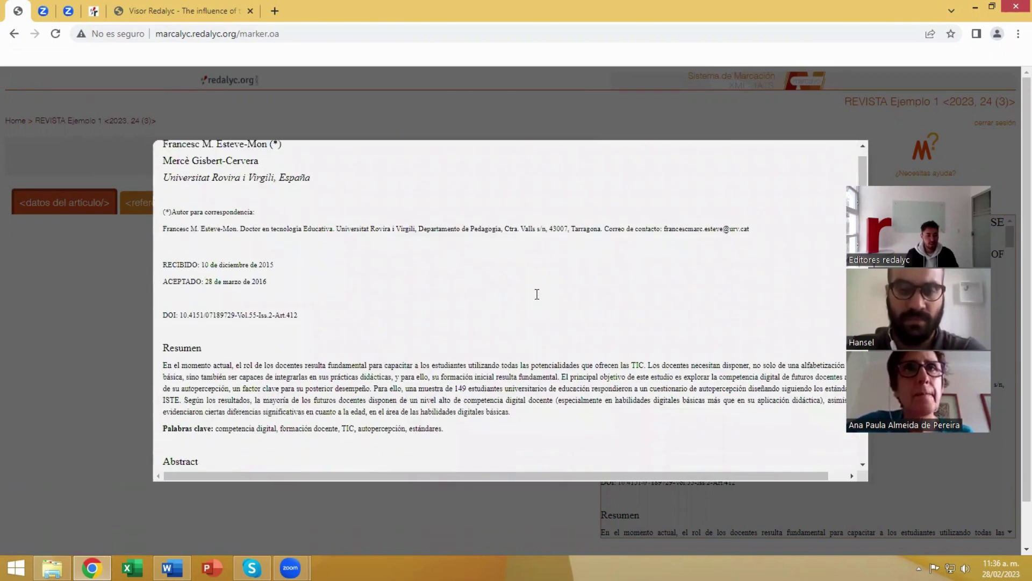
scroll(538, 299, "down", 2)
scroll(537, 215, "up", 4)
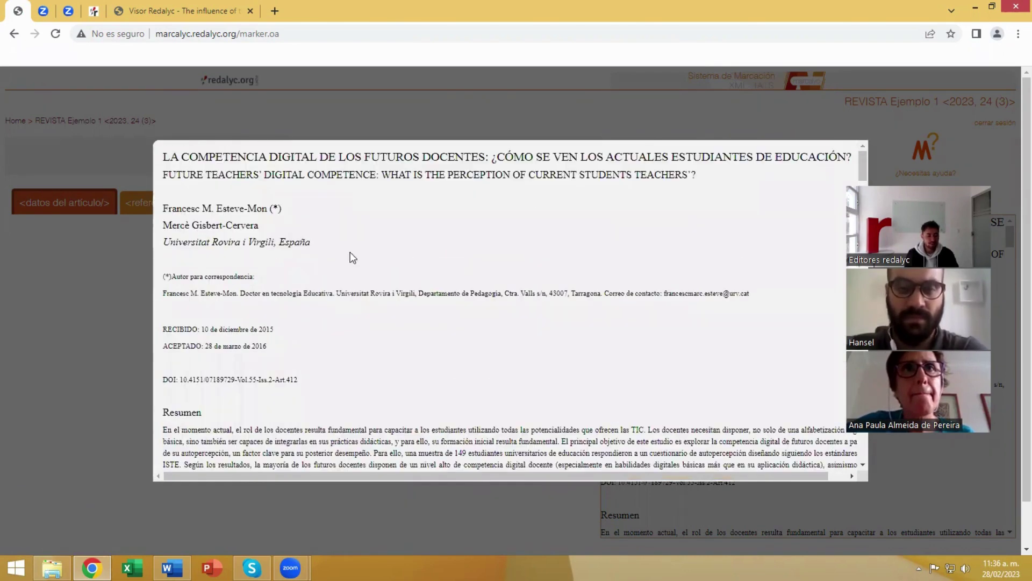
scroll(144, 315, "down", 1)
scroll(357, 313, "down", 6)
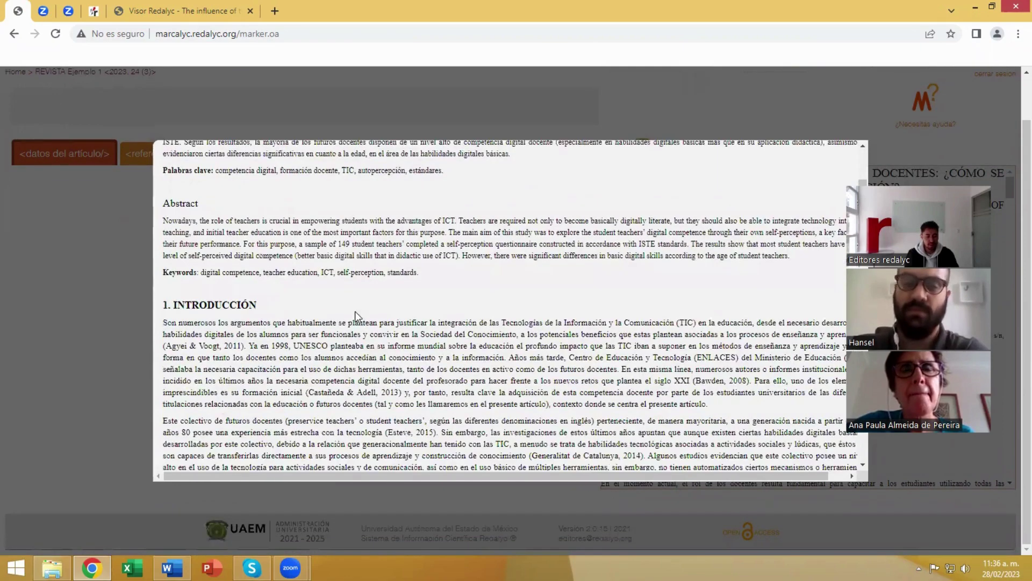
scroll(359, 315, "down", 1)
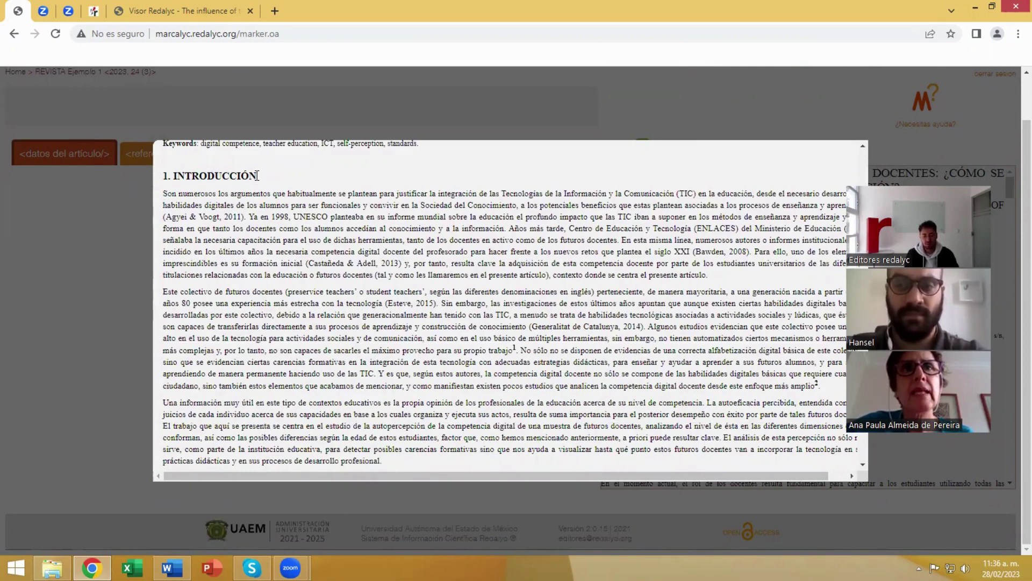
left_click_drag(251, 176, 167, 182)
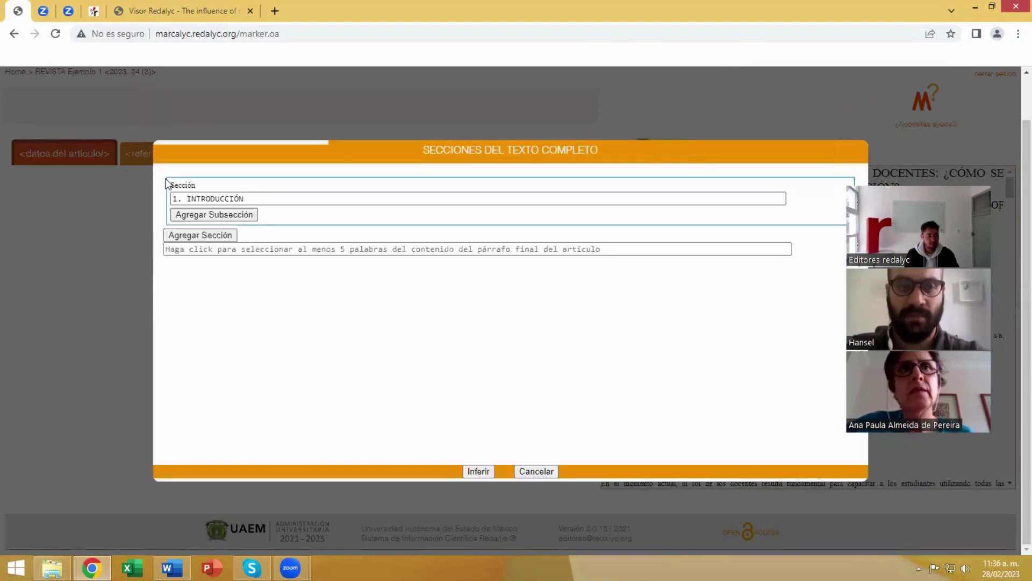
Add a second section and set its title from the article heading "2. LA COMPETENCIA DIGITAL DOCENTE".
left_click(199, 235)
left_click(203, 248)
scroll(433, 292, "down", 20)
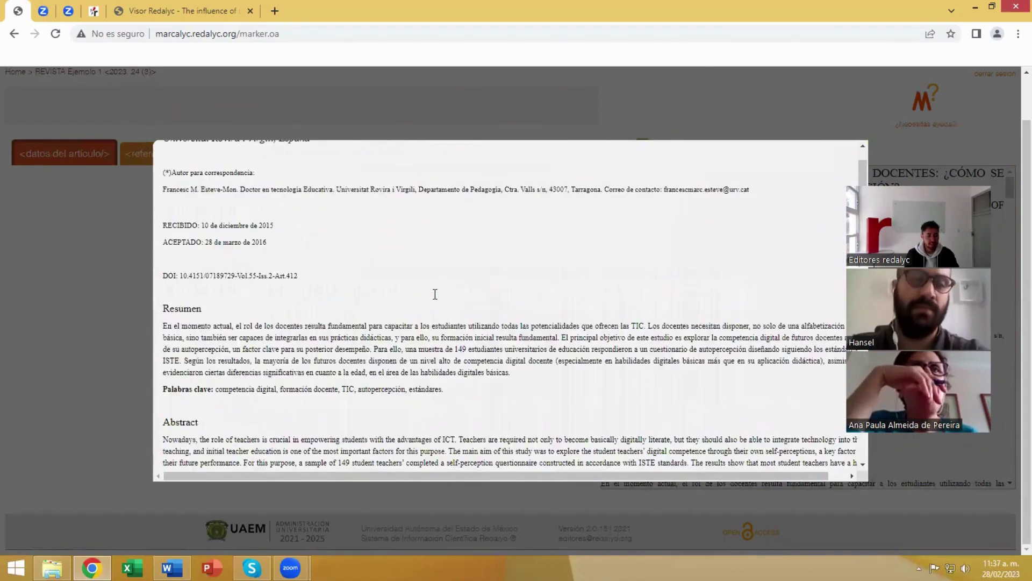
scroll(435, 294, "down", 2)
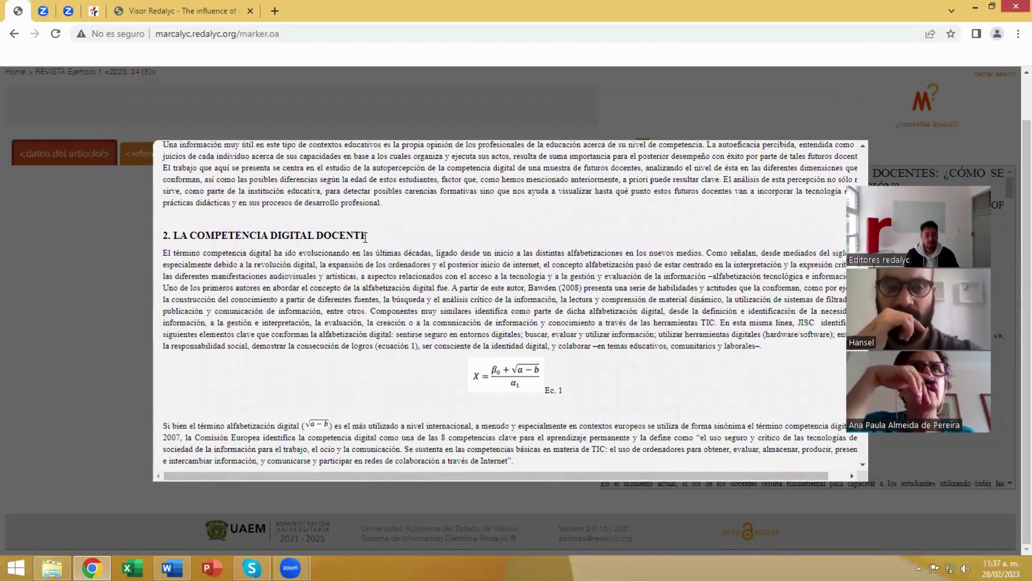
left_click_drag(367, 235, 166, 238)
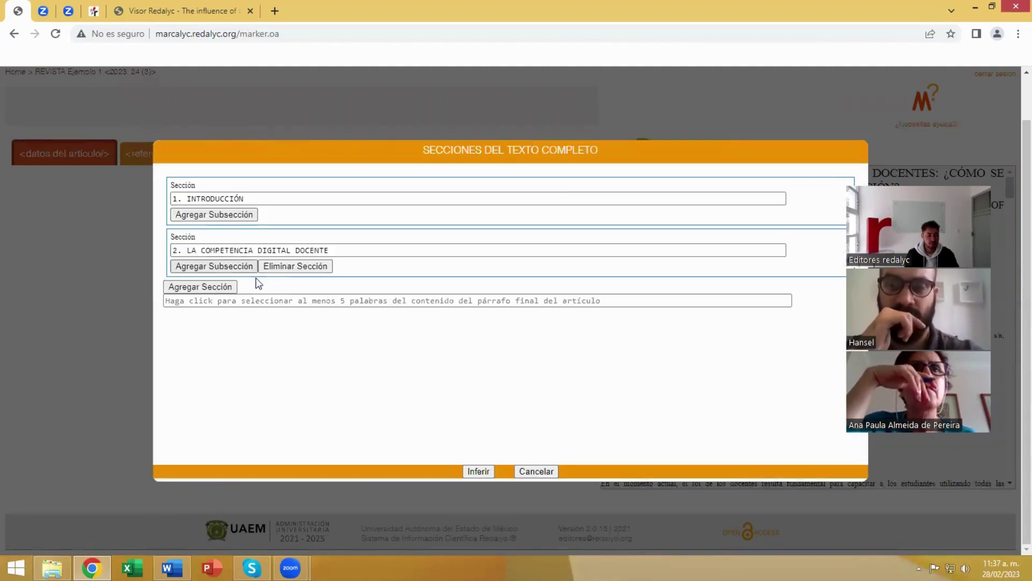
Add a third section and set its title from the article heading "3. PROPÓSITO".
left_click(230, 289)
left_click(231, 301)
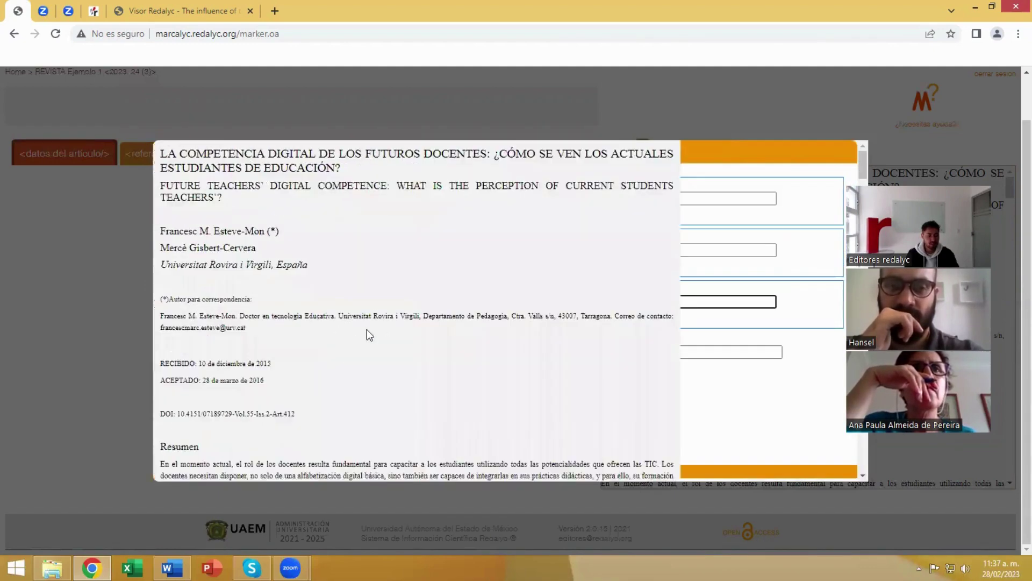
scroll(371, 323, "down", 10)
scroll(375, 328, "down", 15)
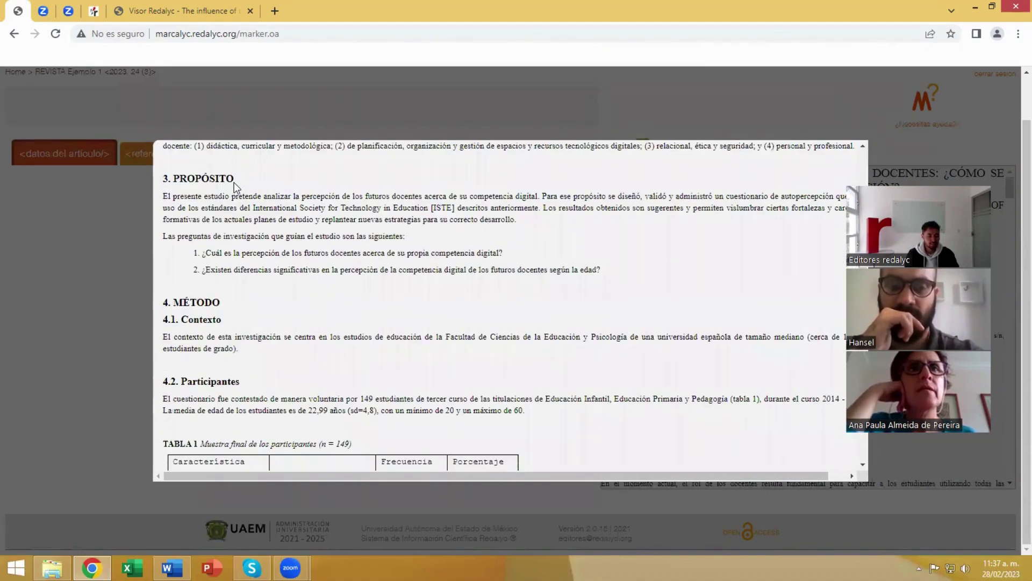
left_click_drag(234, 179, 176, 189)
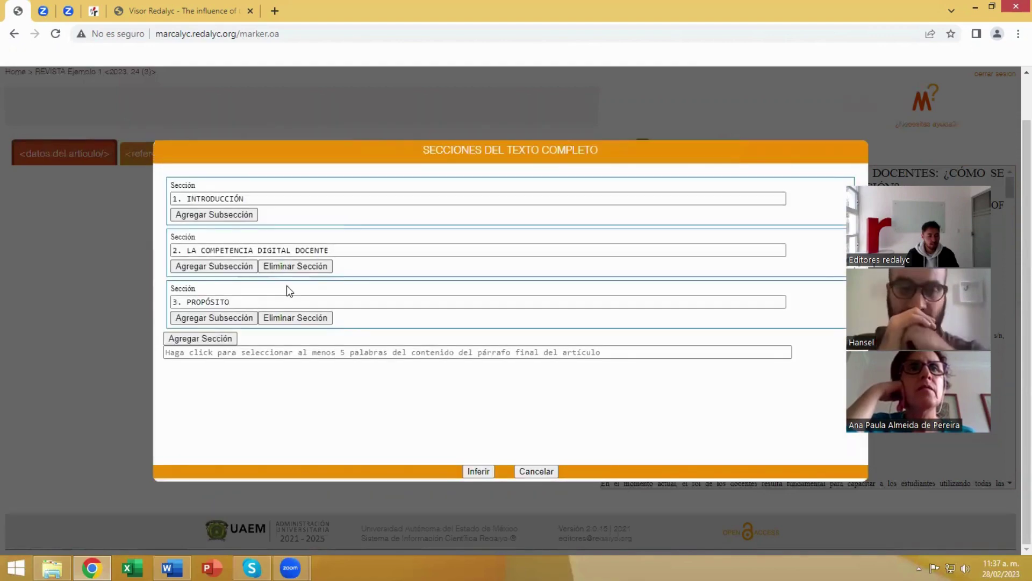
Add a fourth section and set its title from the article heading "4. MÉTODO".
left_click(203, 337)
left_click(229, 353)
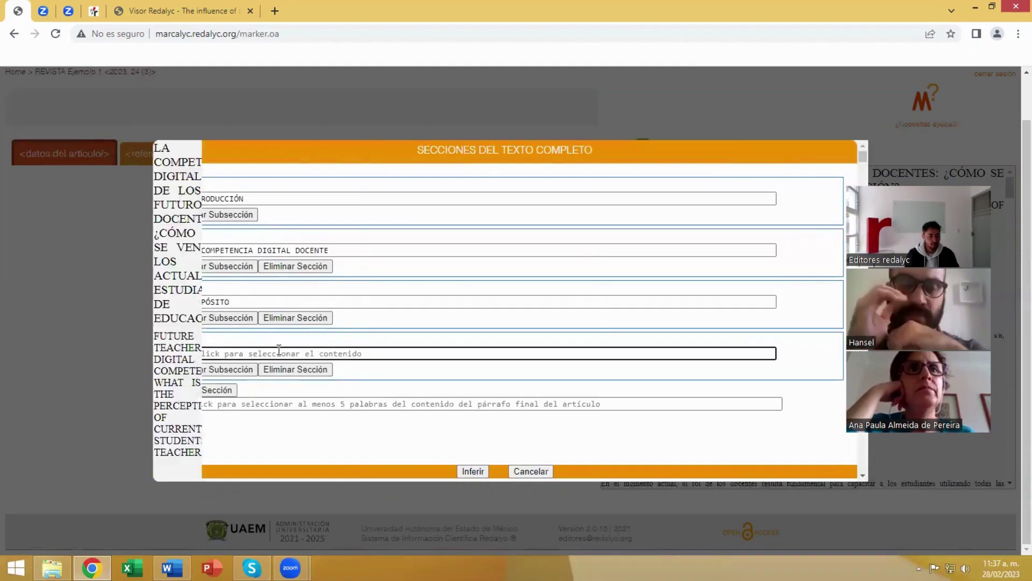
scroll(272, 339, "down", 20)
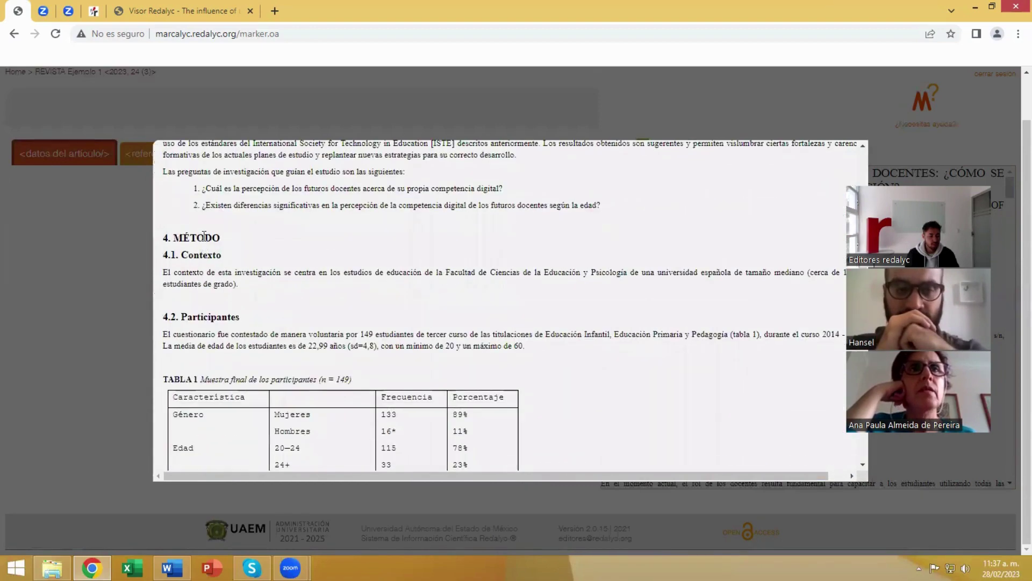
left_click_drag(221, 238, 162, 238)
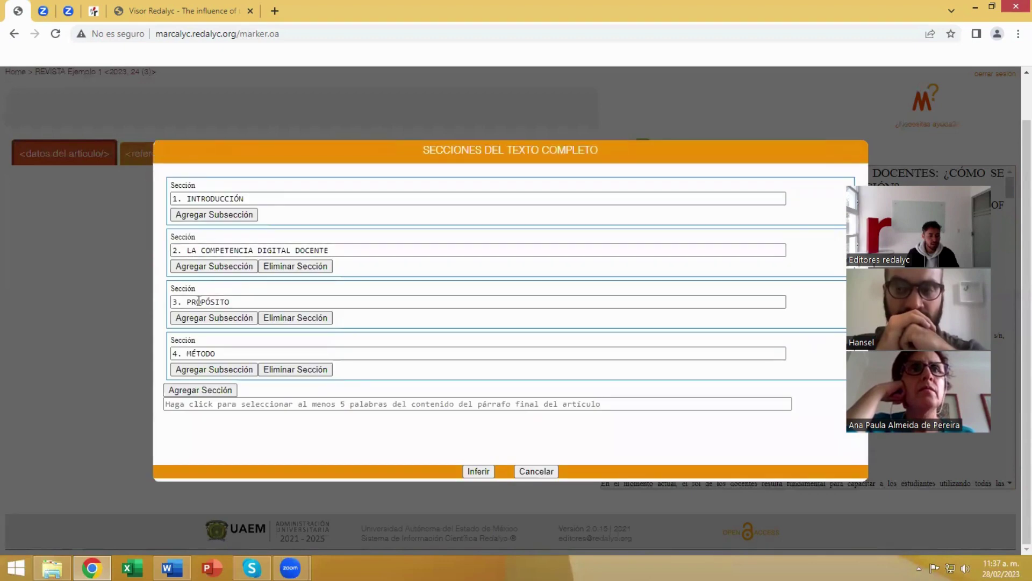
Add a subsection to the MÉTODO section and set its title from the heading "4.1. Contexto".
left_click(218, 370)
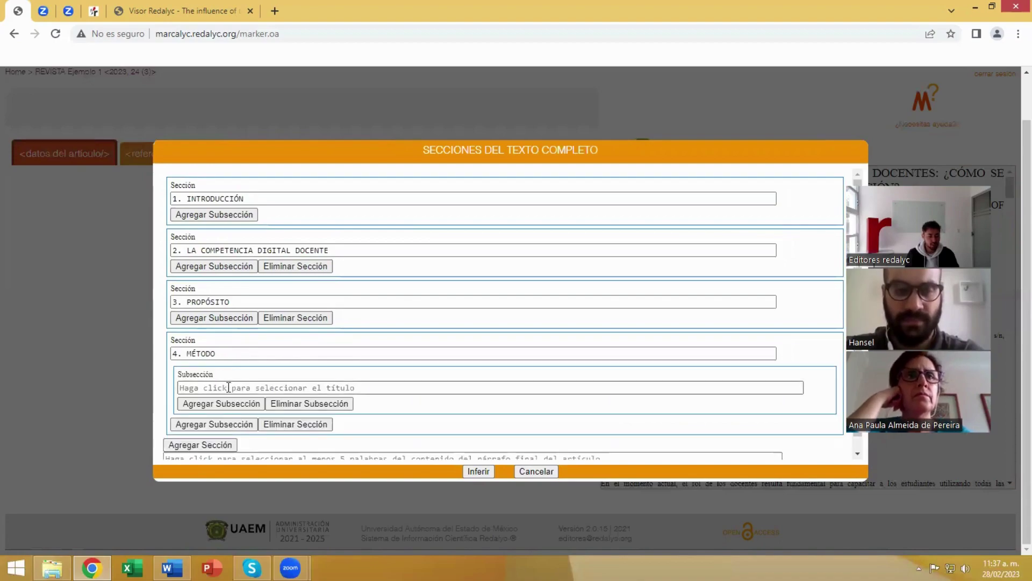
left_click(226, 387)
scroll(256, 349, "down", 20)
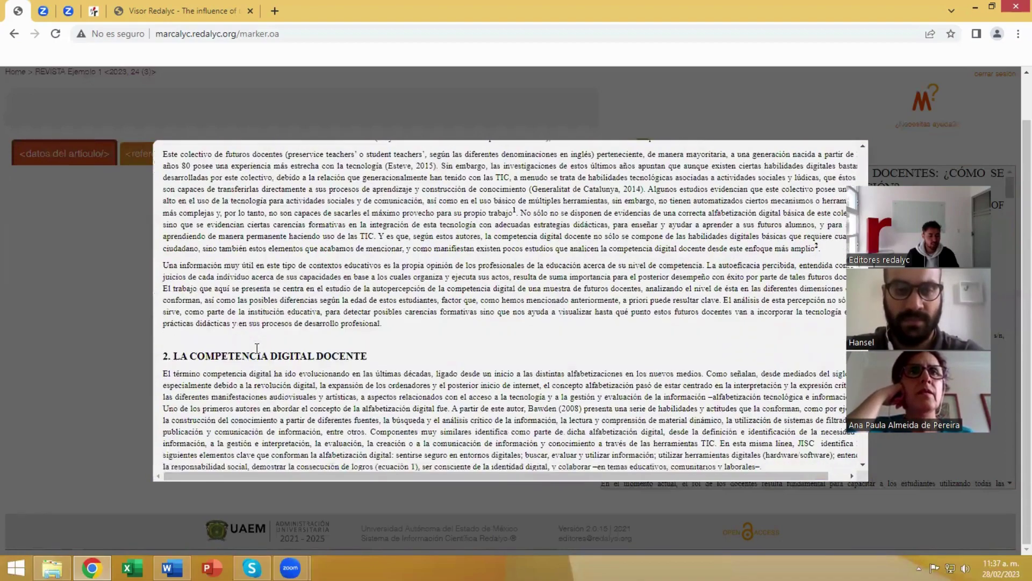
scroll(264, 344, "down", 5)
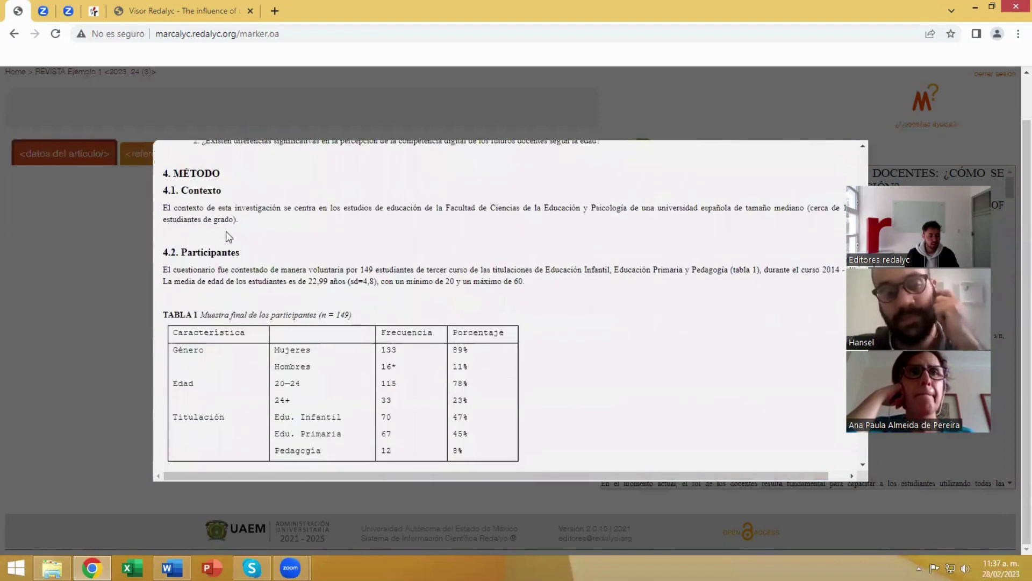
left_click_drag(224, 194, 163, 193)
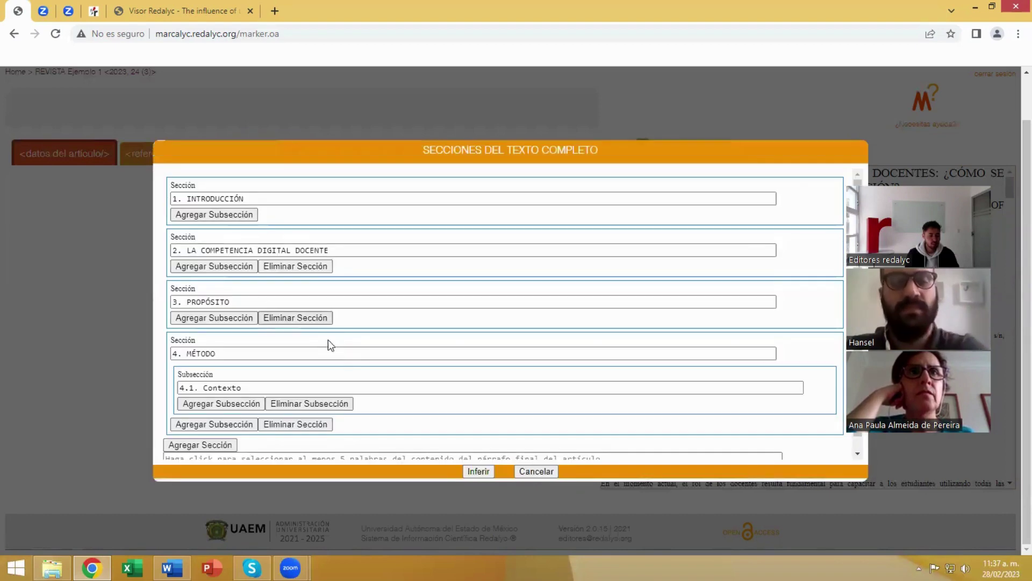
scroll(339, 347, "down", 1)
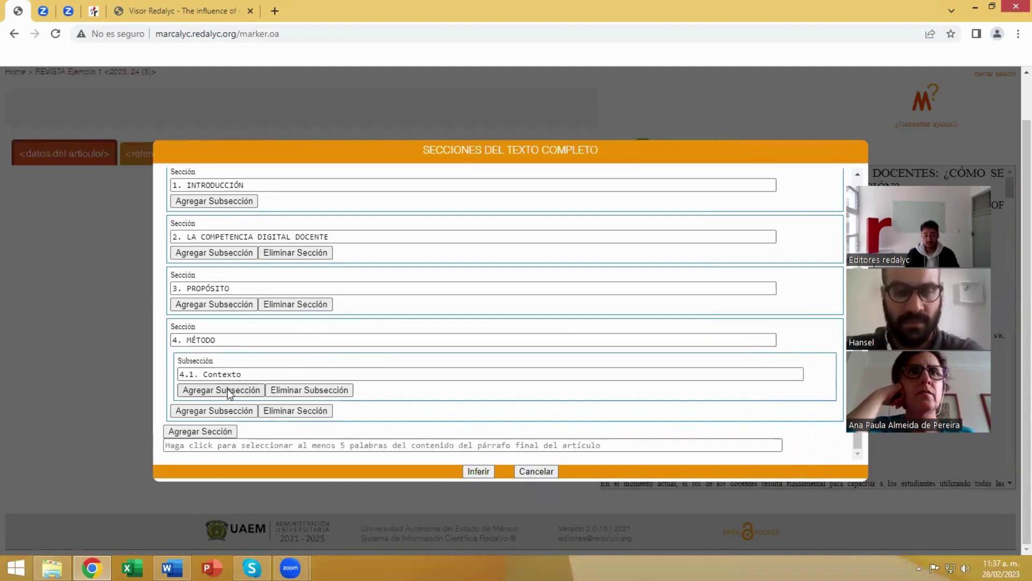
left_click(227, 389)
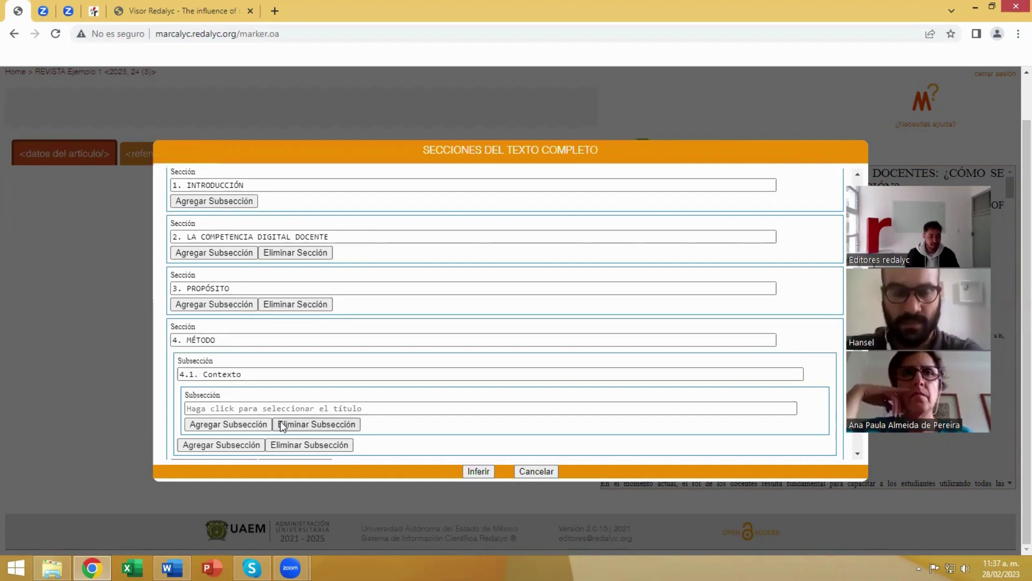
left_click(312, 424)
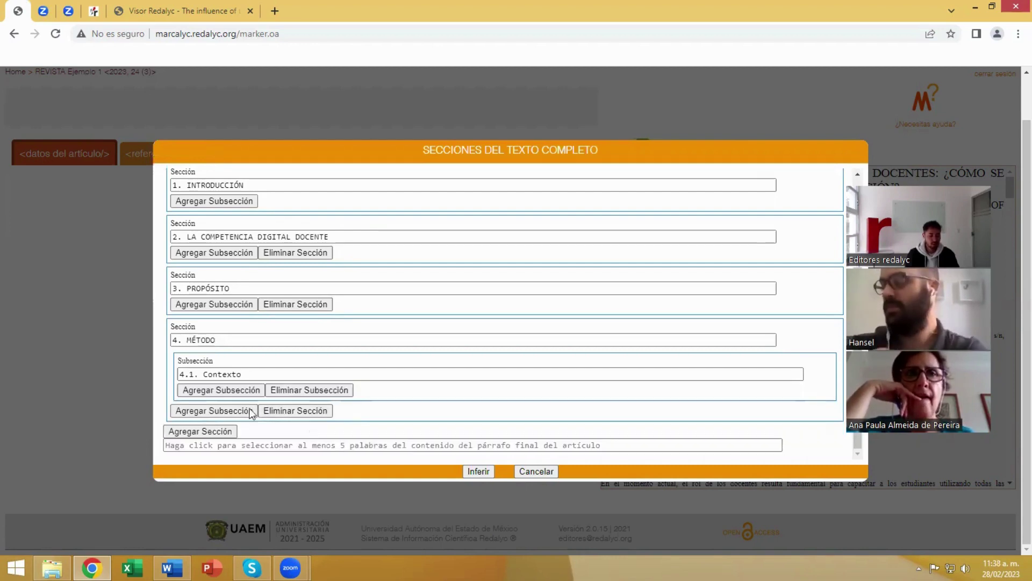
Add a second subsection directly under the MÉTODO section, taking its title from the heading "4.2. Participantes".
left_click(225, 413)
left_click(225, 424)
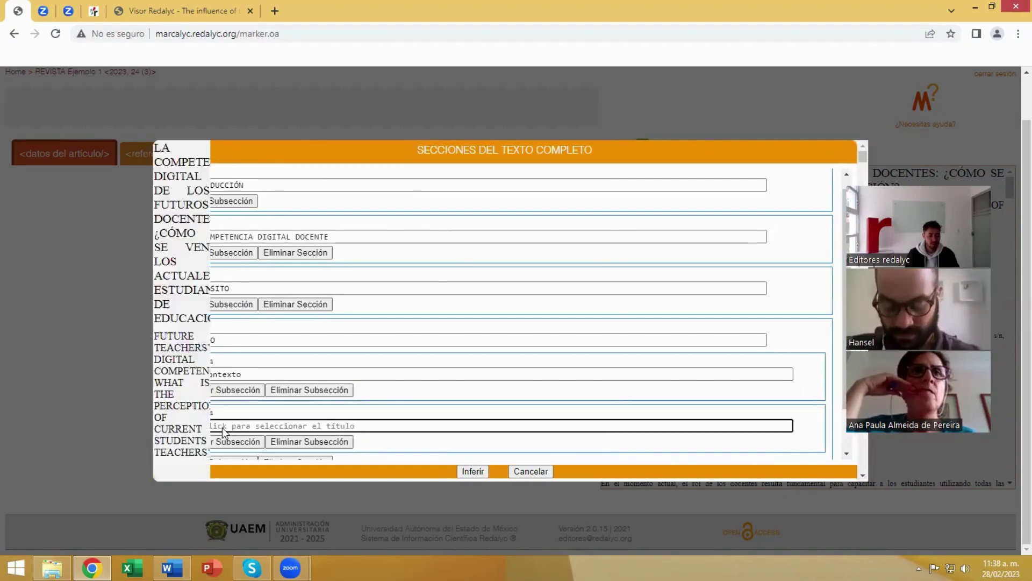
scroll(268, 375, "down", 5)
scroll(267, 375, "down", 15)
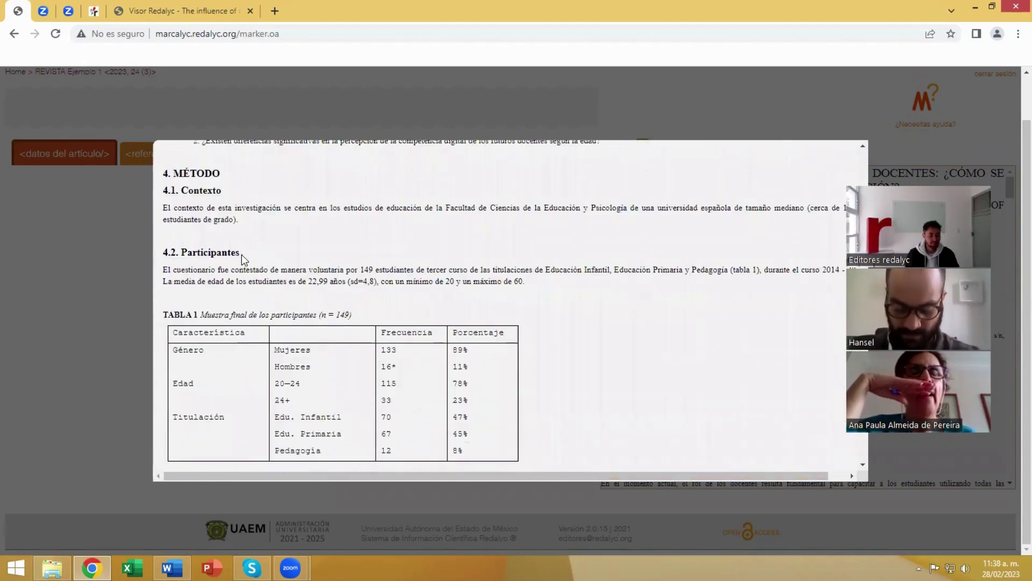
left_click_drag(241, 252, 161, 253)
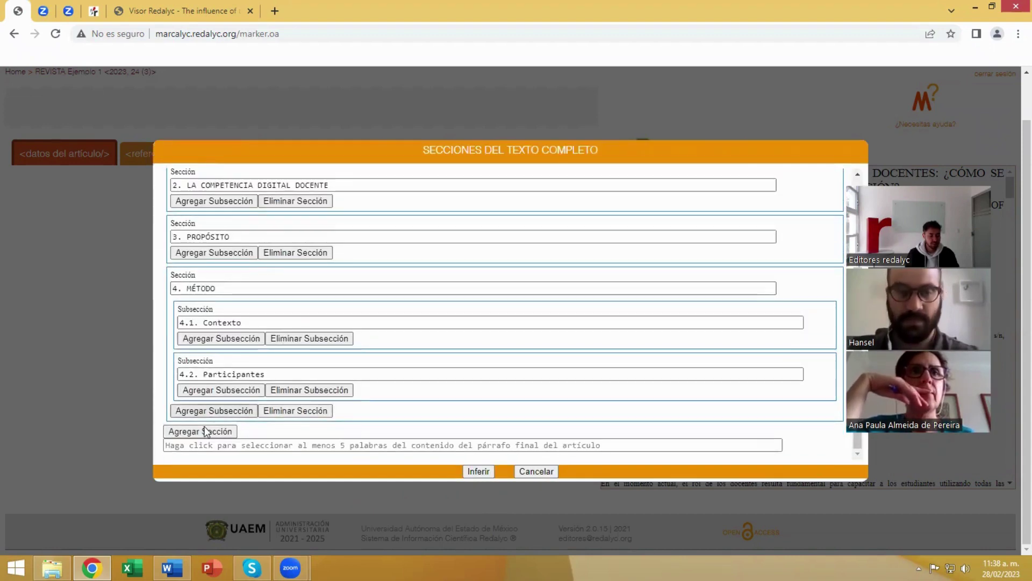
Add a fifth section and set its title from the article heading "5. RESULTADOS".
left_click(203, 430)
left_click(214, 445)
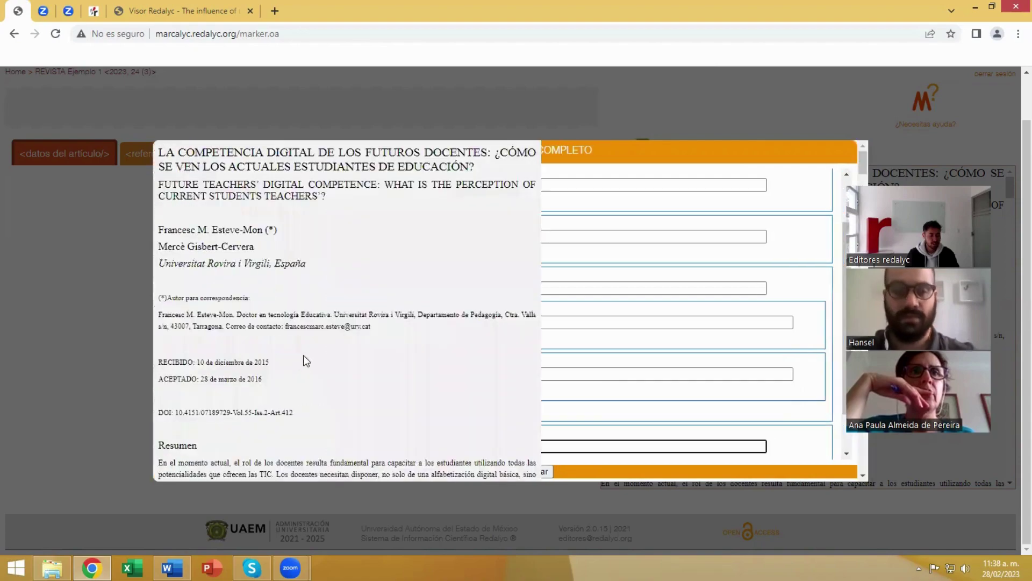
scroll(305, 354, "down", 10)
scroll(305, 353, "down", 15)
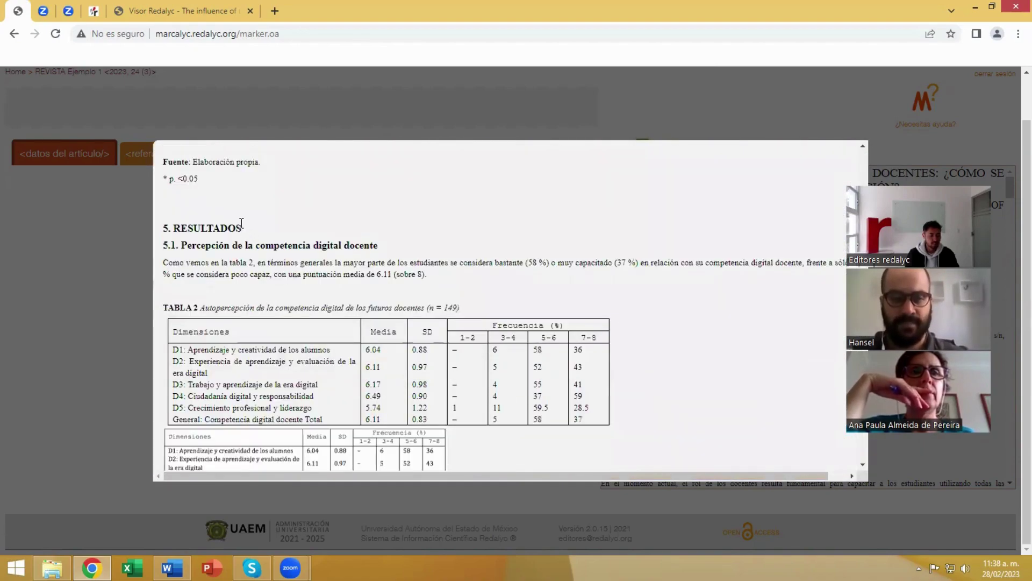
left_click_drag(241, 225, 162, 228)
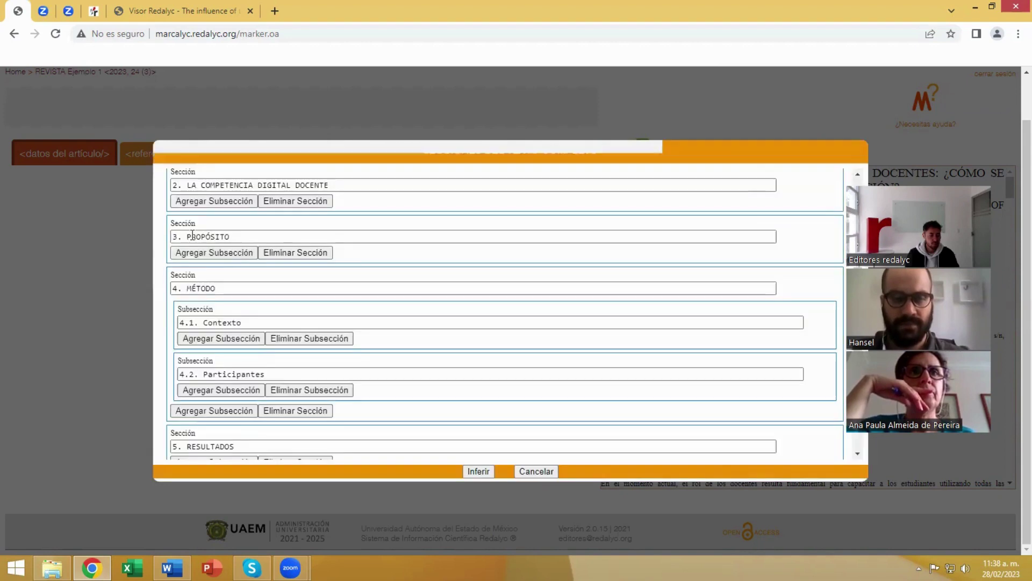
Add a subsection to RESULTADOS and set its title from the heading "5.1. Percepción de la competencia digital docente".
scroll(192, 234, "down", 1)
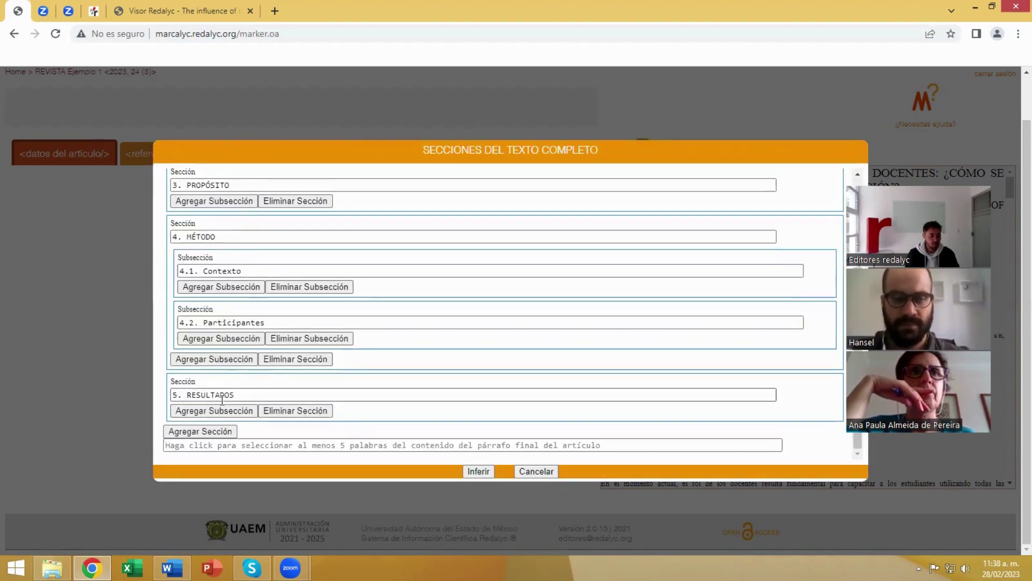
left_click(214, 410)
left_click(215, 429)
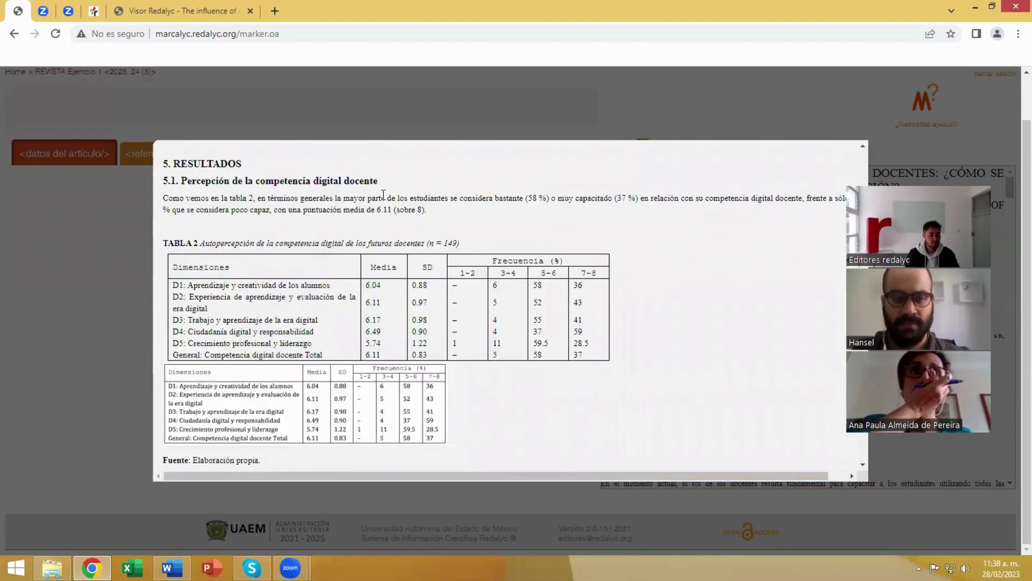
left_click_drag(379, 183, 162, 182)
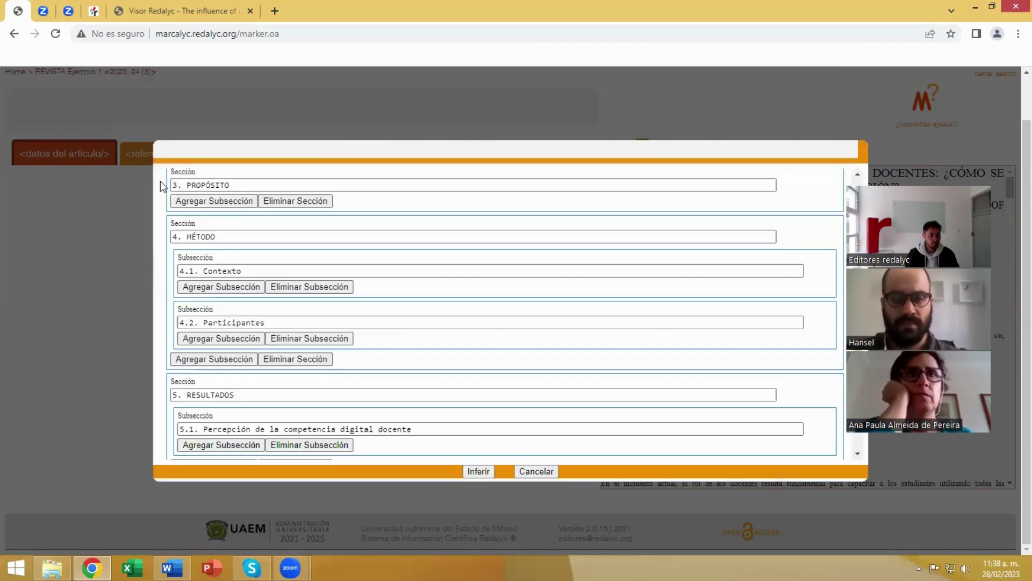
Add a second subsection to RESULTADOS, taking its title from the heading "5.2. Análisis de las diferencias según la edad".
scroll(210, 376, "down", 1)
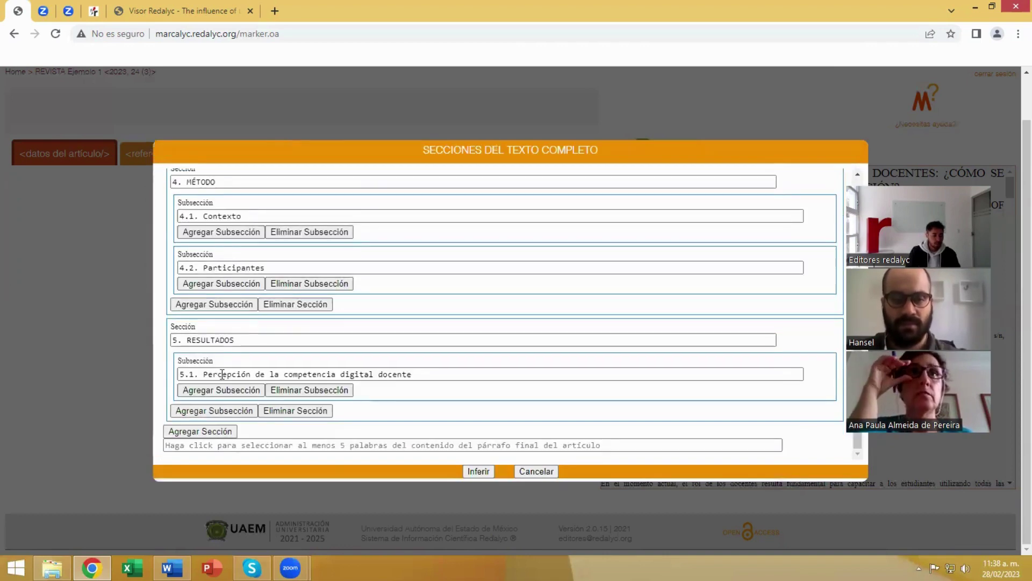
left_click(210, 410)
left_click(210, 425)
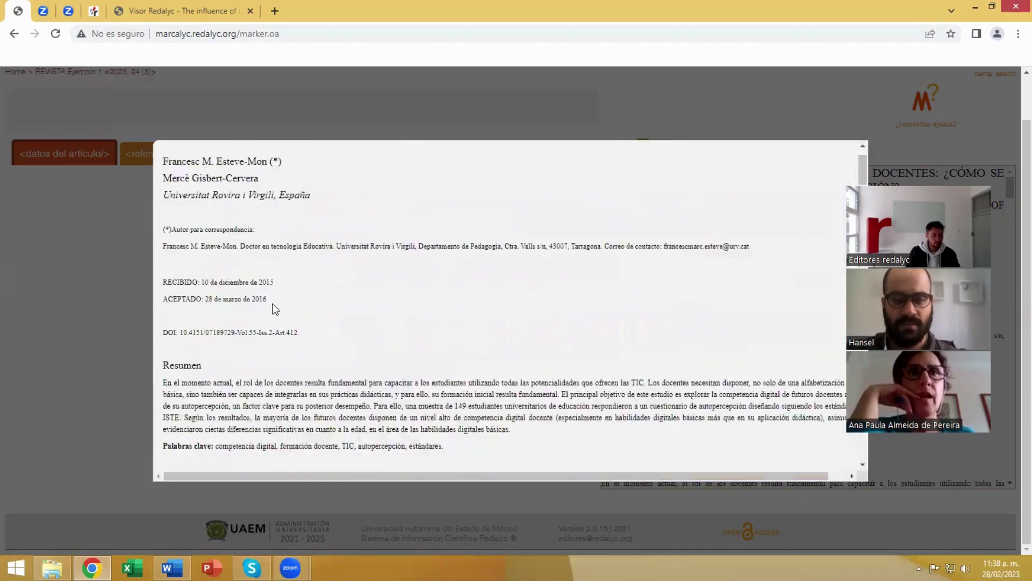
scroll(272, 303, "down", 20)
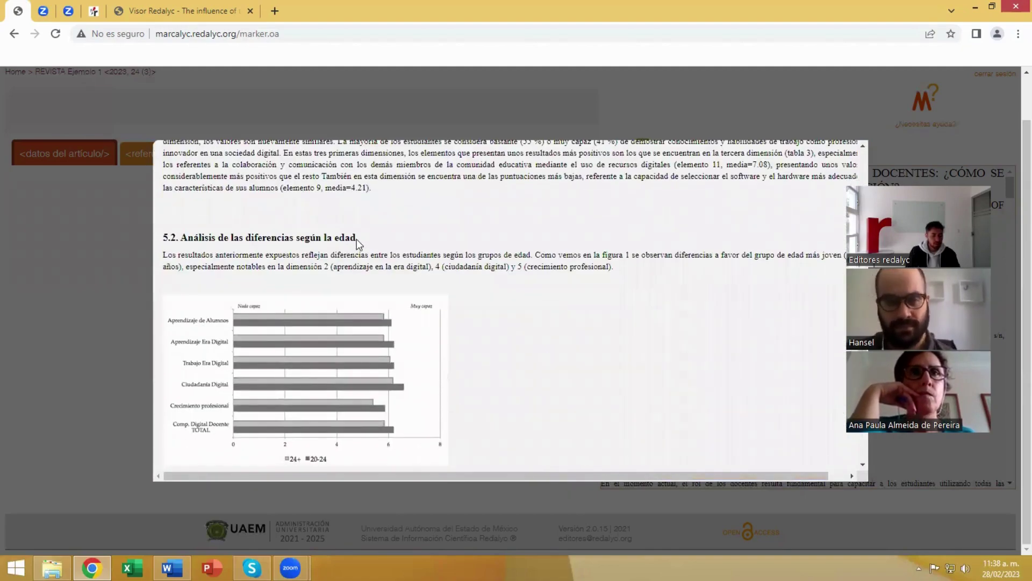
left_click_drag(357, 237, 167, 240)
scroll(296, 320, "down", 3)
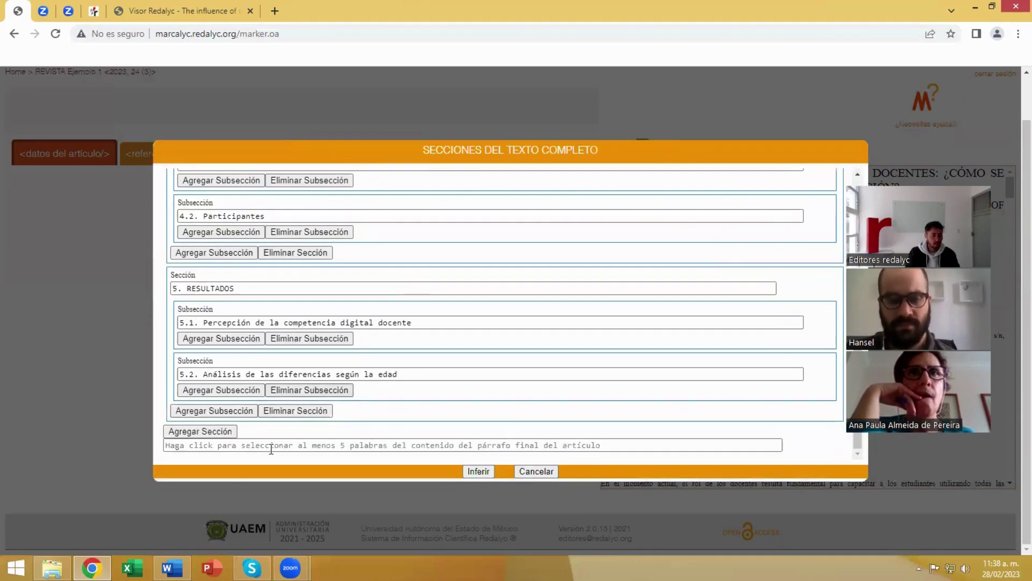
Add a sixth section and set its title from the article heading "6. DISCUSIÓN".
left_click(208, 432)
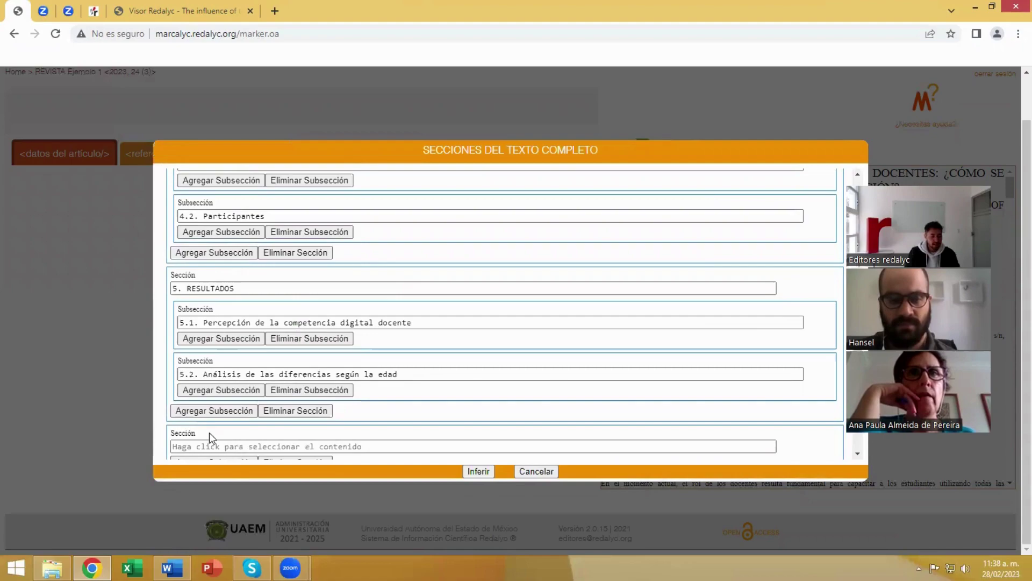
left_click(236, 446)
scroll(344, 351, "down", 10)
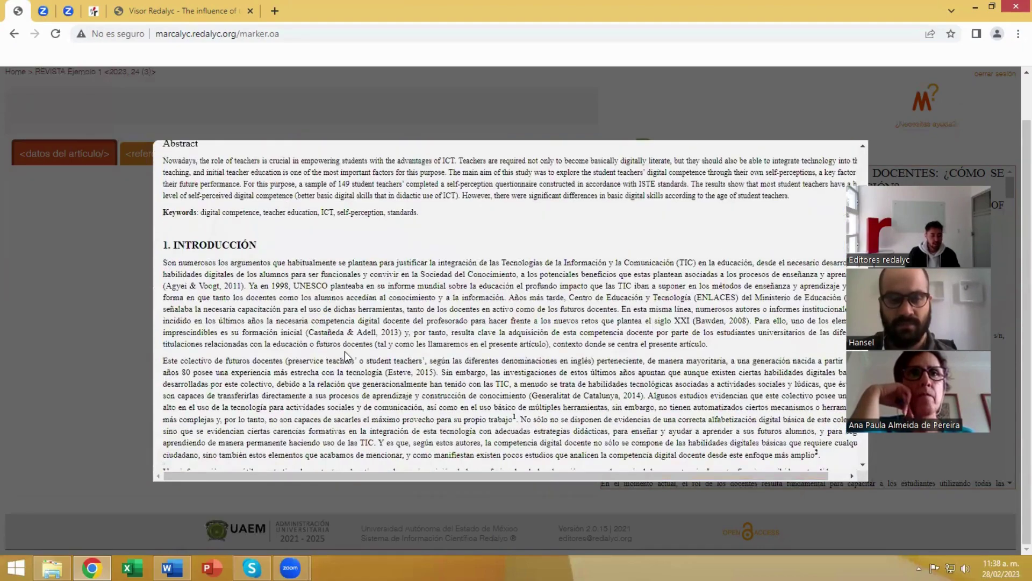
scroll(345, 355, "down", 10)
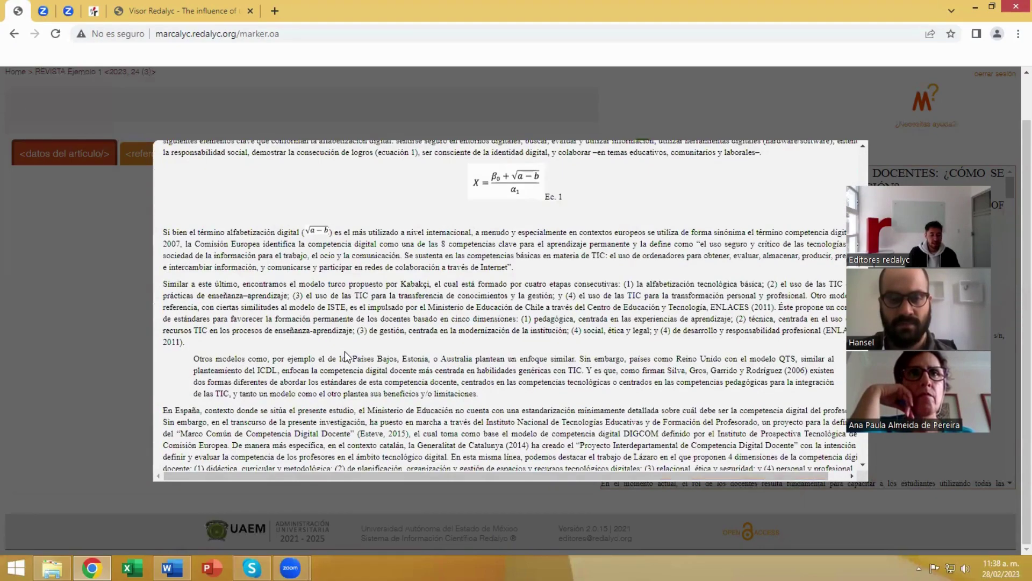
scroll(345, 352, "down", 6)
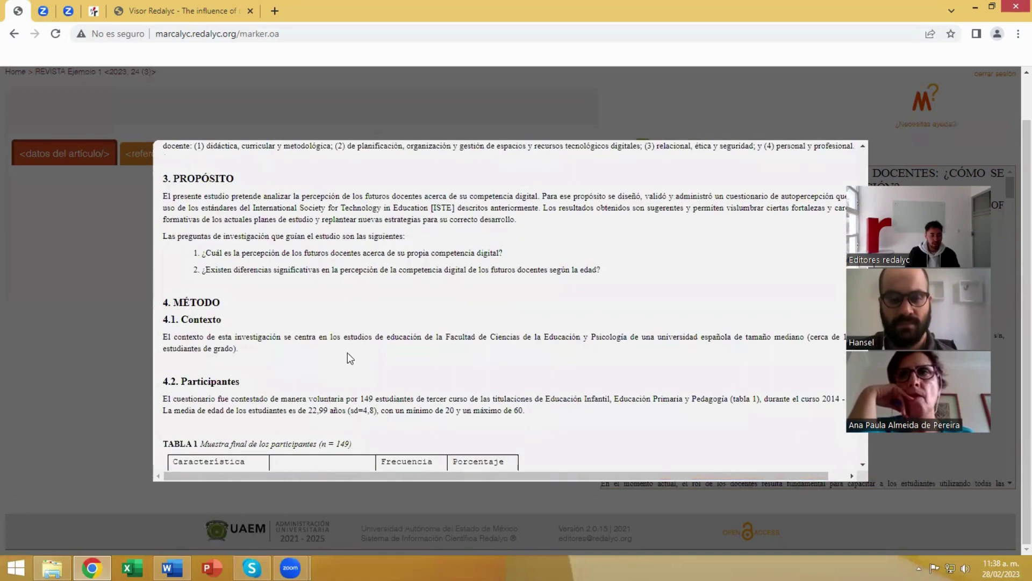
left_click_drag(364, 219, 312, 225)
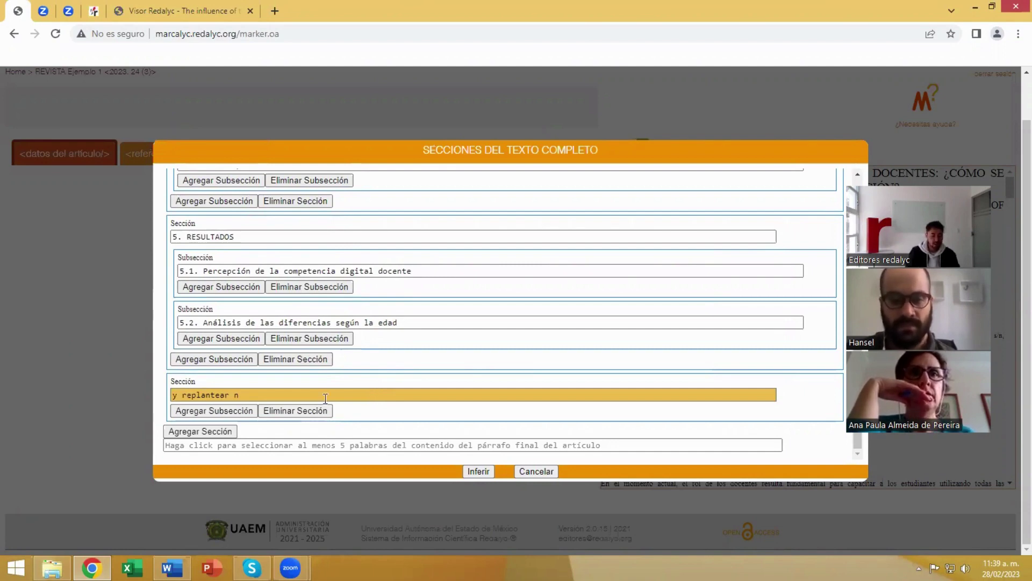
left_click(204, 396)
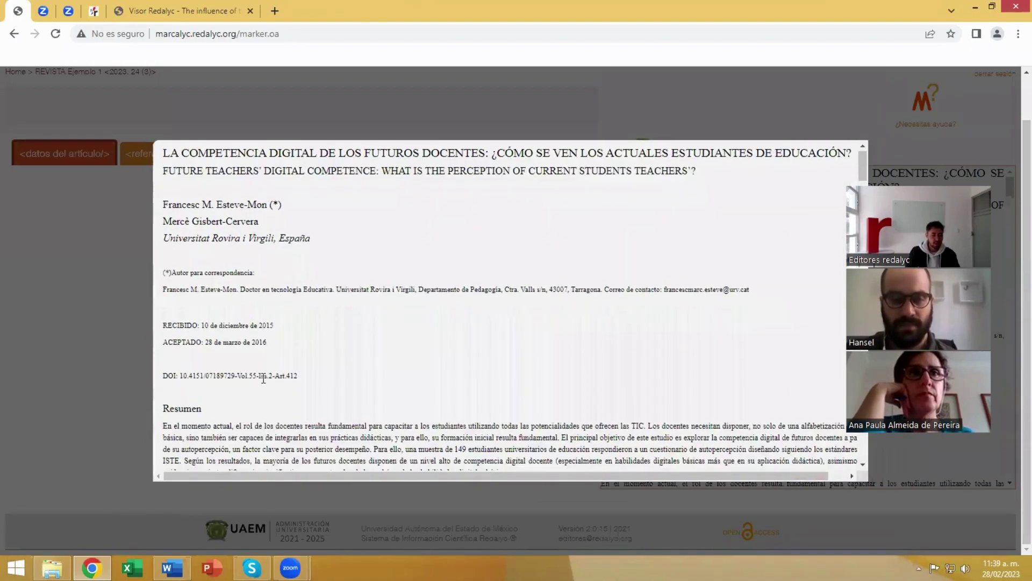
scroll(266, 378, "down", 20)
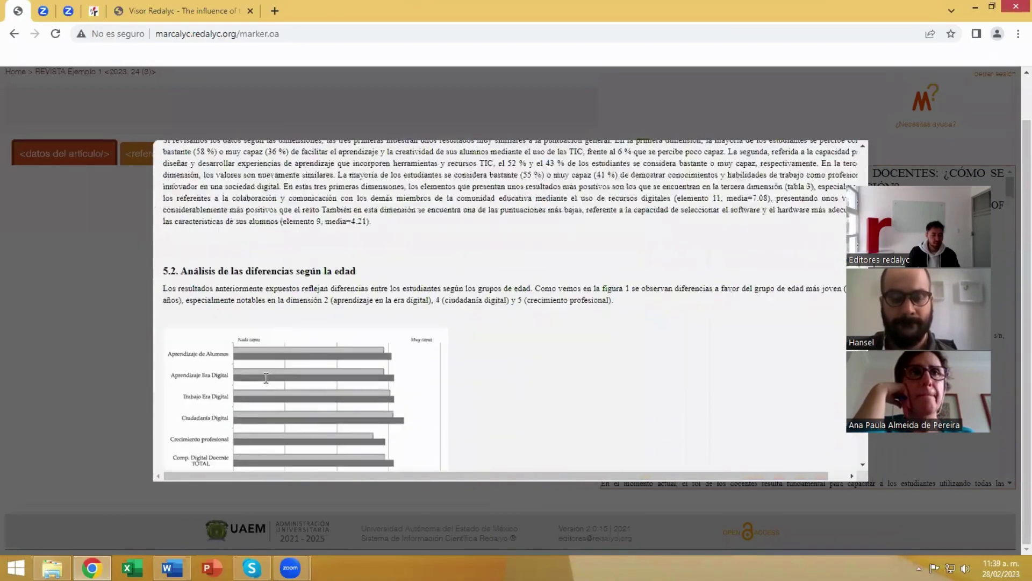
scroll(237, 333, "up", 1)
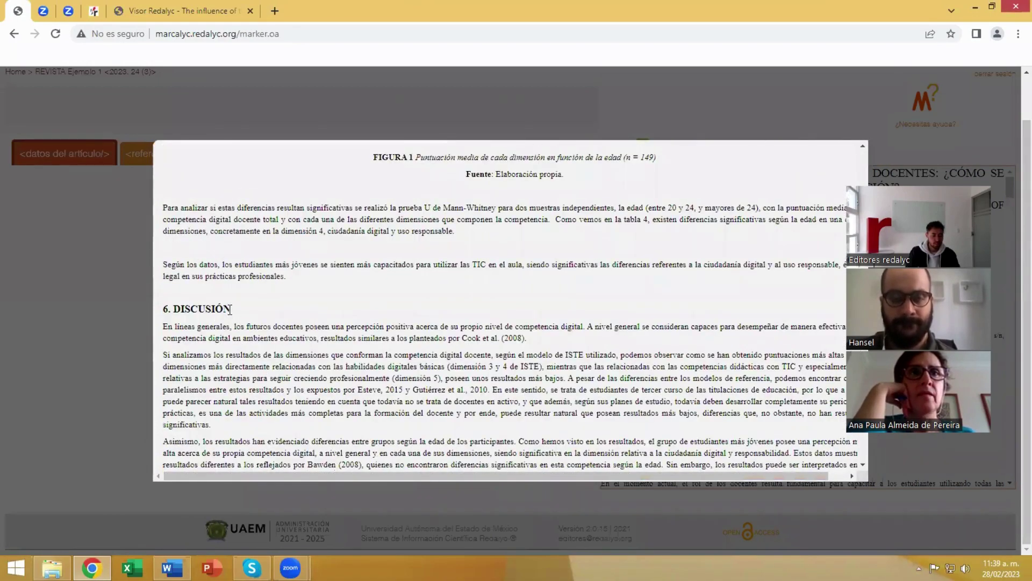
left_click_drag(230, 309, 163, 308)
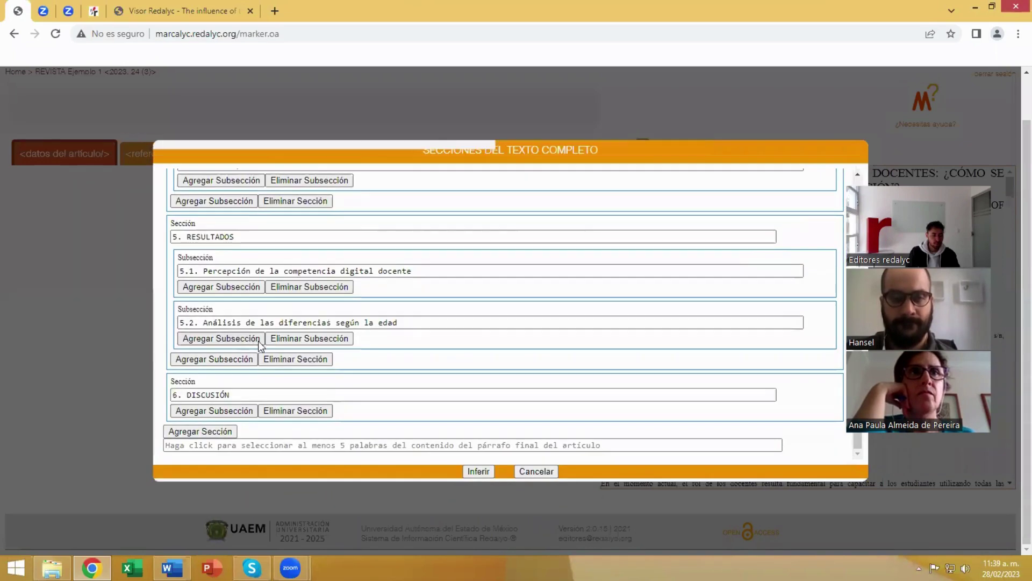
Add a seventh section, taking its title from the article heading "7. CONCLUSIONES".
left_click(202, 432)
left_click(207, 446)
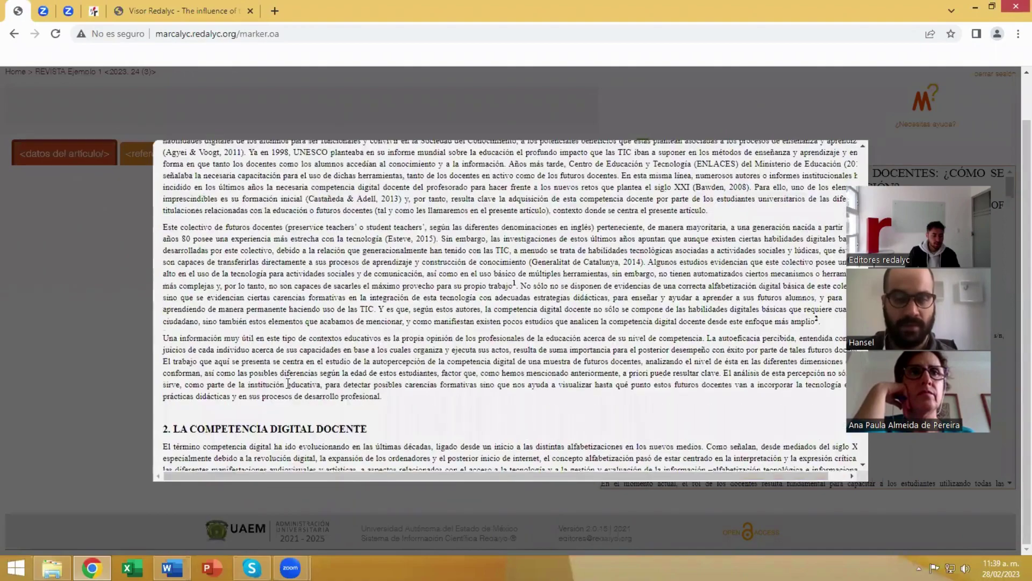
scroll(287, 383, "down", 20)
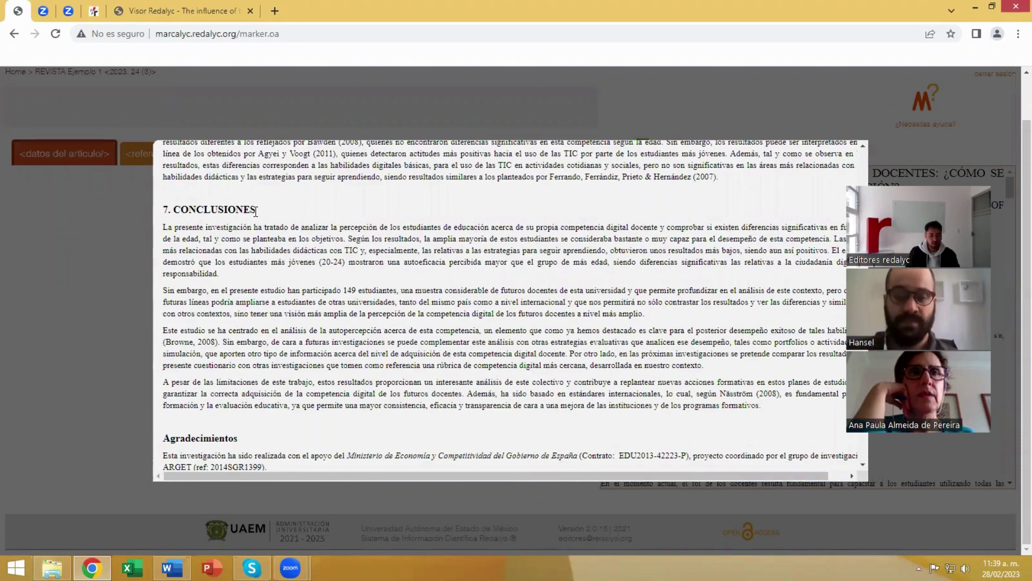
left_click_drag(256, 211, 163, 215)
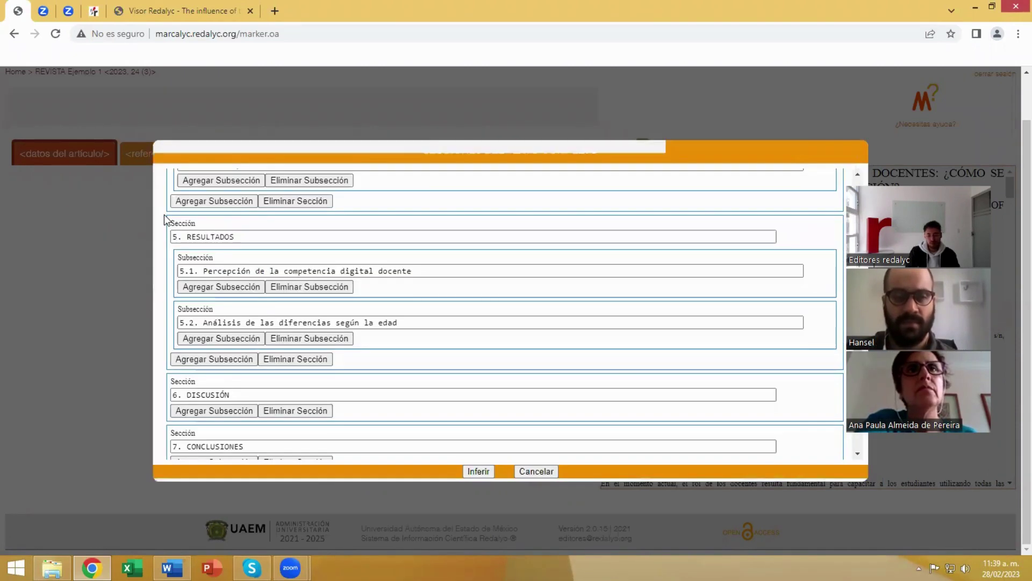
Set the final-paragraph text to the closing words of the Conclusiones, from "eficacia y transparencia" to "programas formativos.", and run the inference.
scroll(390, 368, "down", 2)
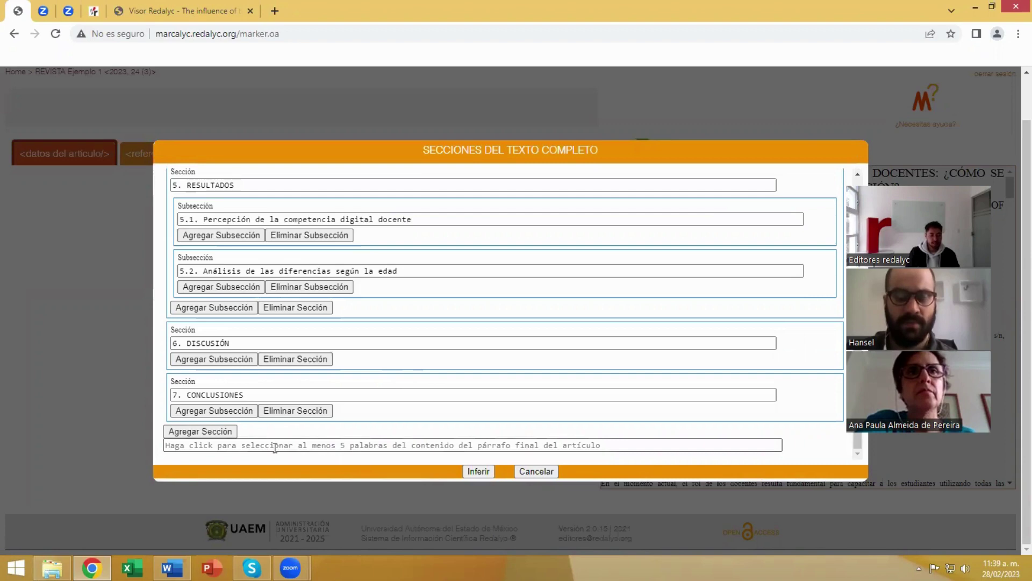
left_click(323, 448)
scroll(327, 417, "down", 15)
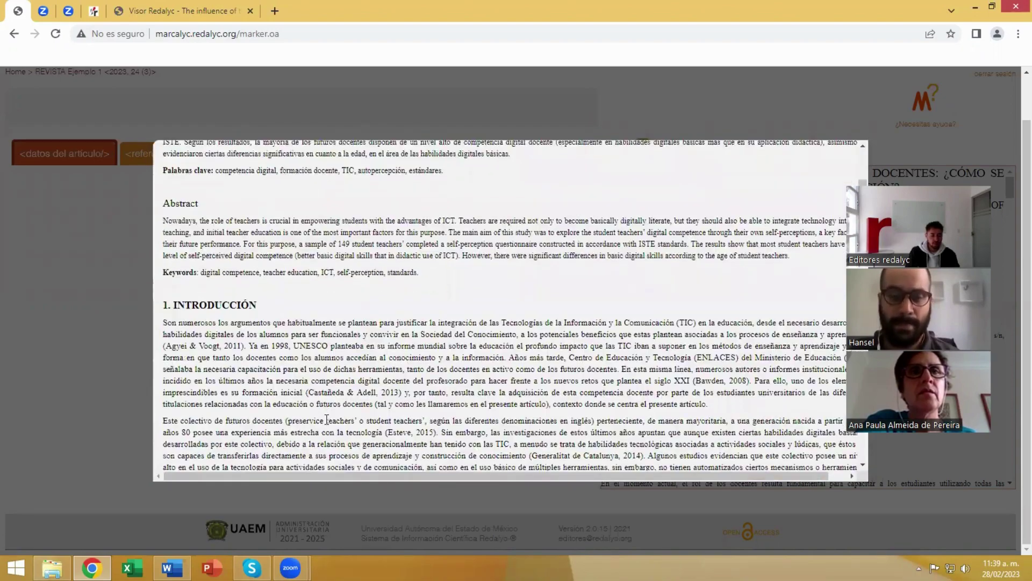
scroll(328, 416, "down", 20)
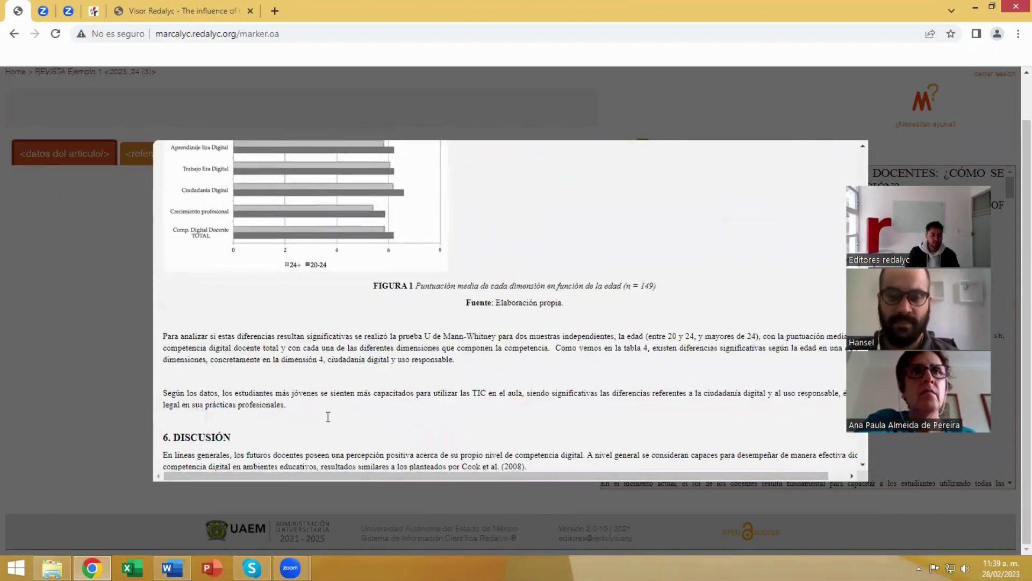
scroll(328, 417, "down", 3)
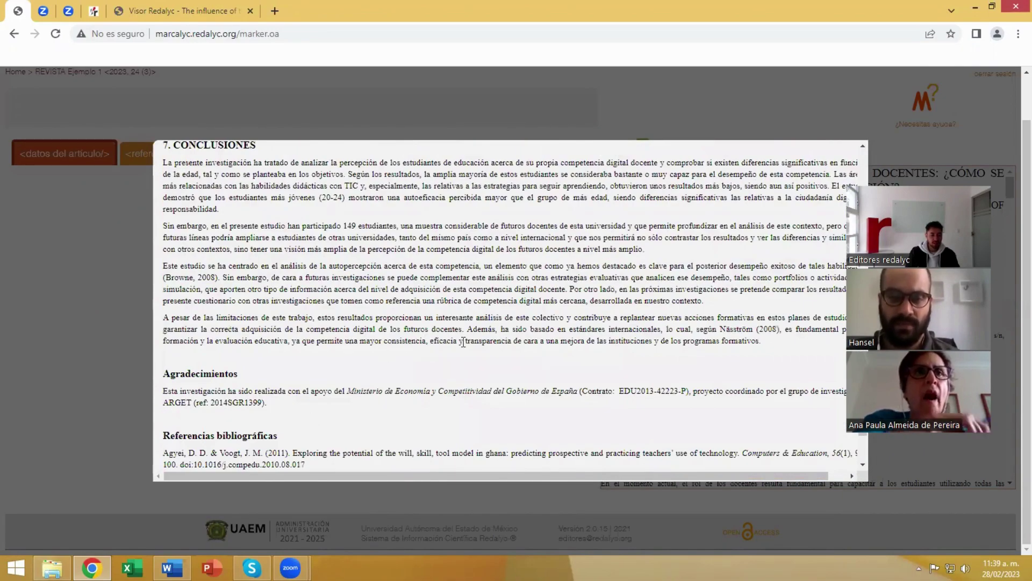
left_click_drag(432, 342, 767, 342)
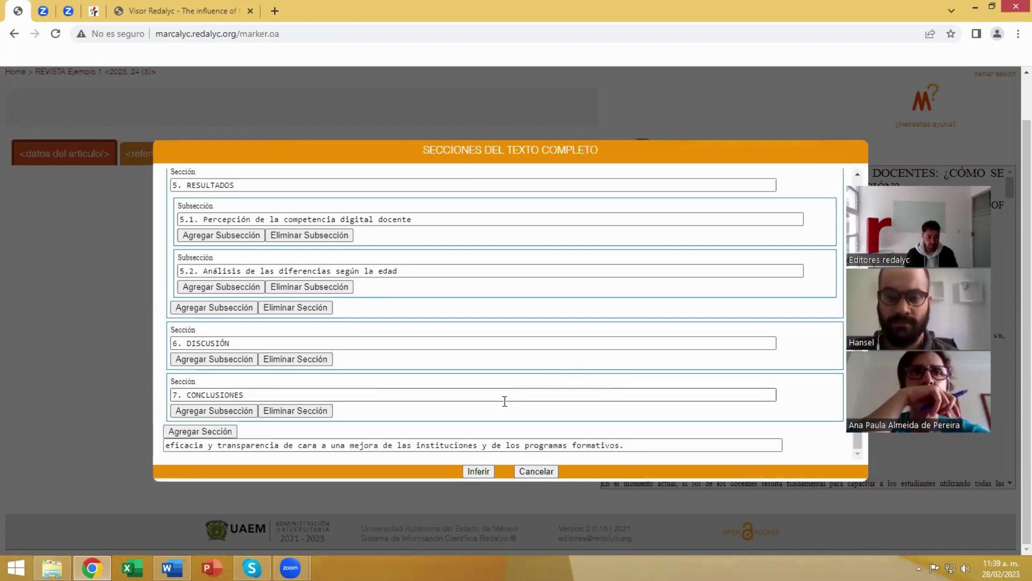
scroll(462, 408, "up", 6)
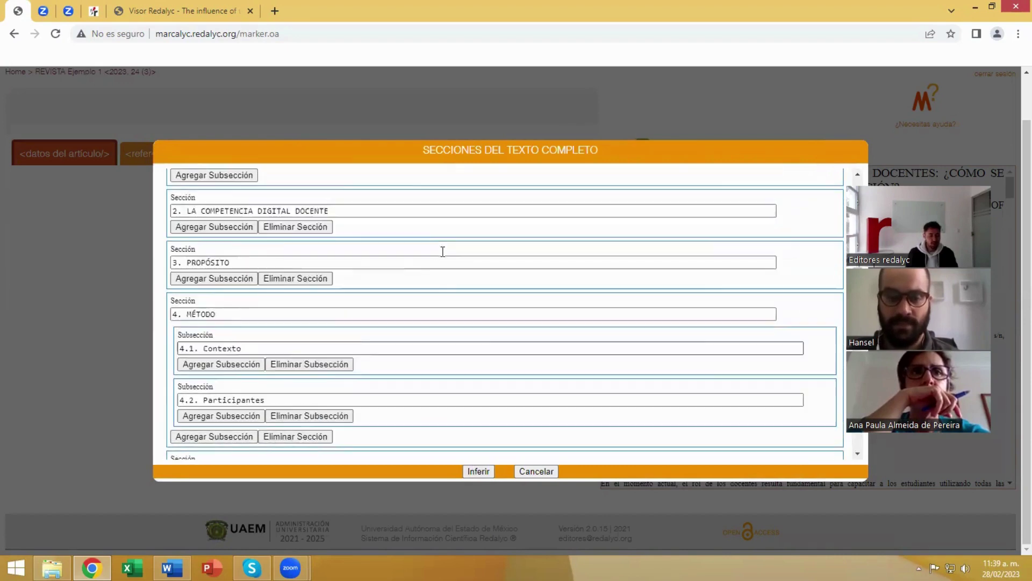
scroll(443, 253, "down", 8)
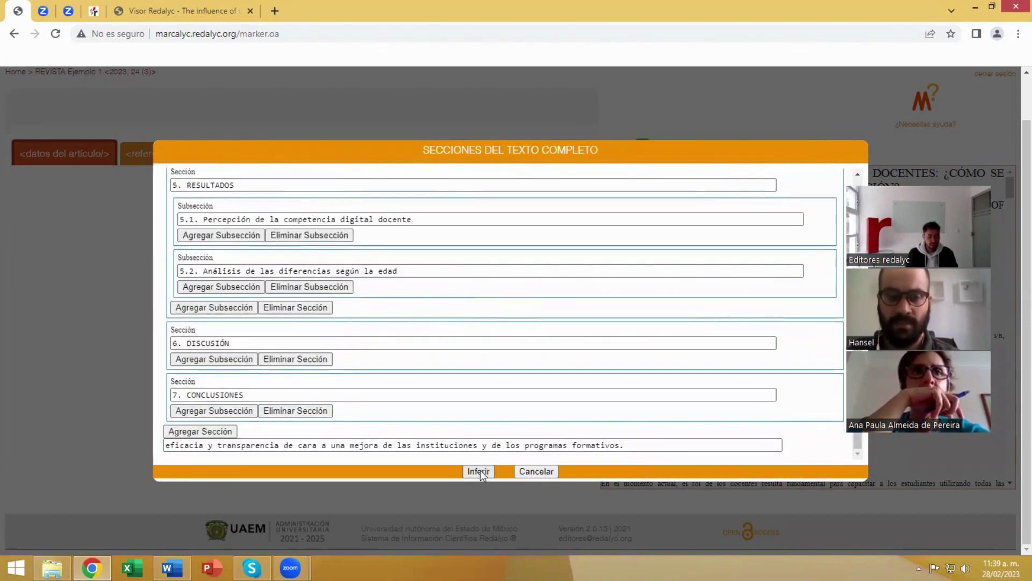
left_click(479, 471)
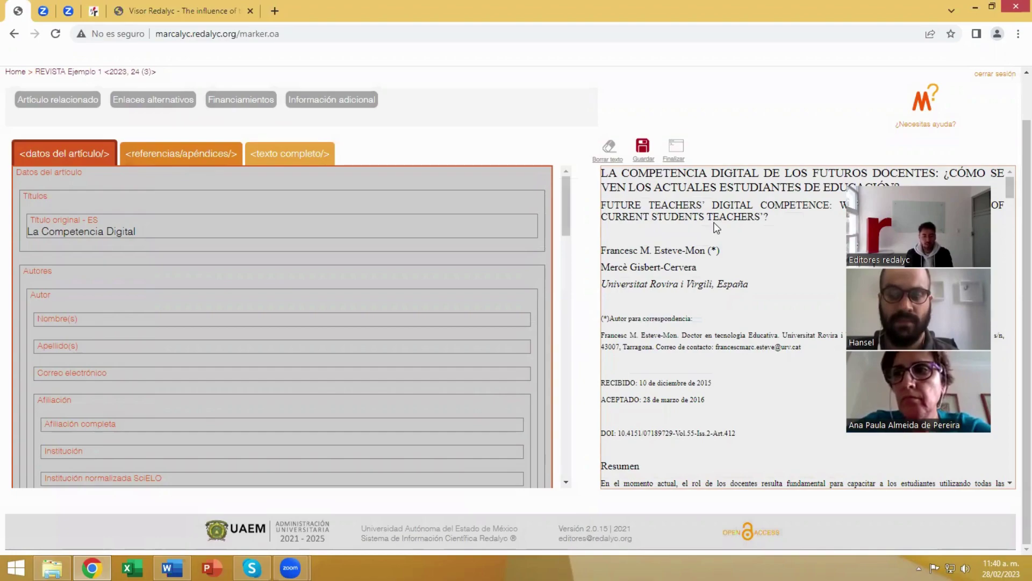
scroll(716, 223, "down", 1)
scroll(717, 226, "down", 7)
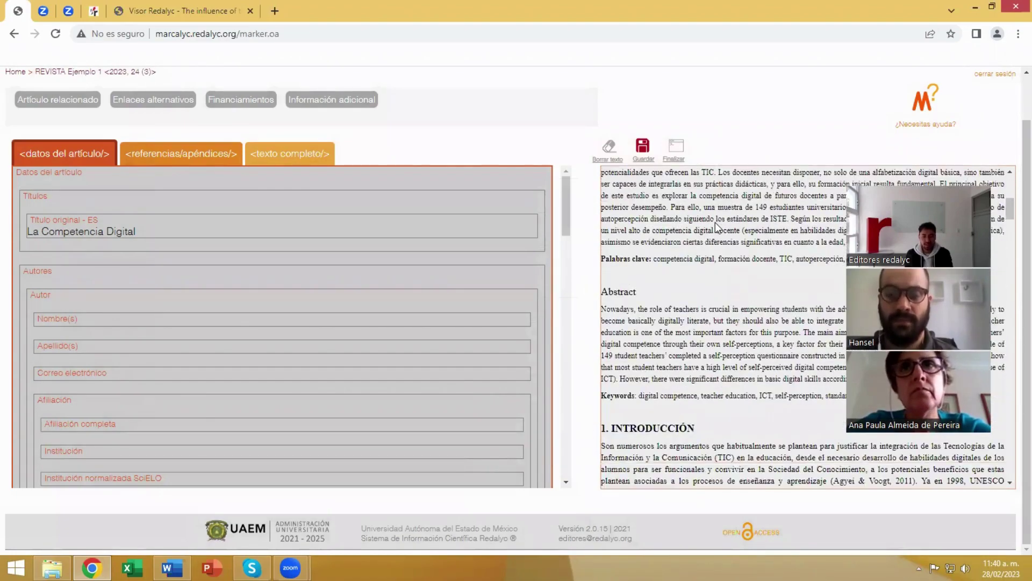
scroll(716, 225, "down", 8)
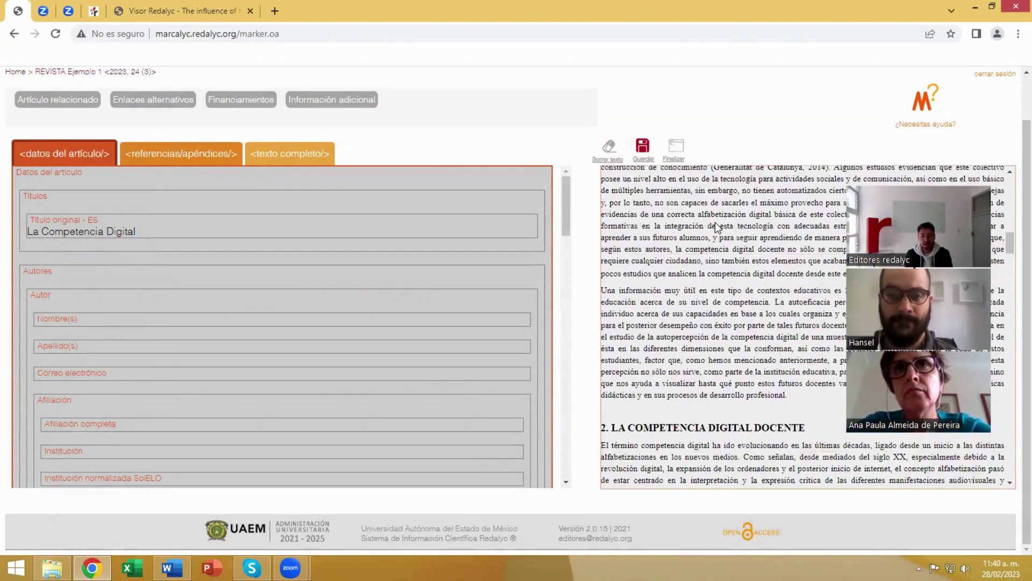
scroll(716, 222, "down", 8)
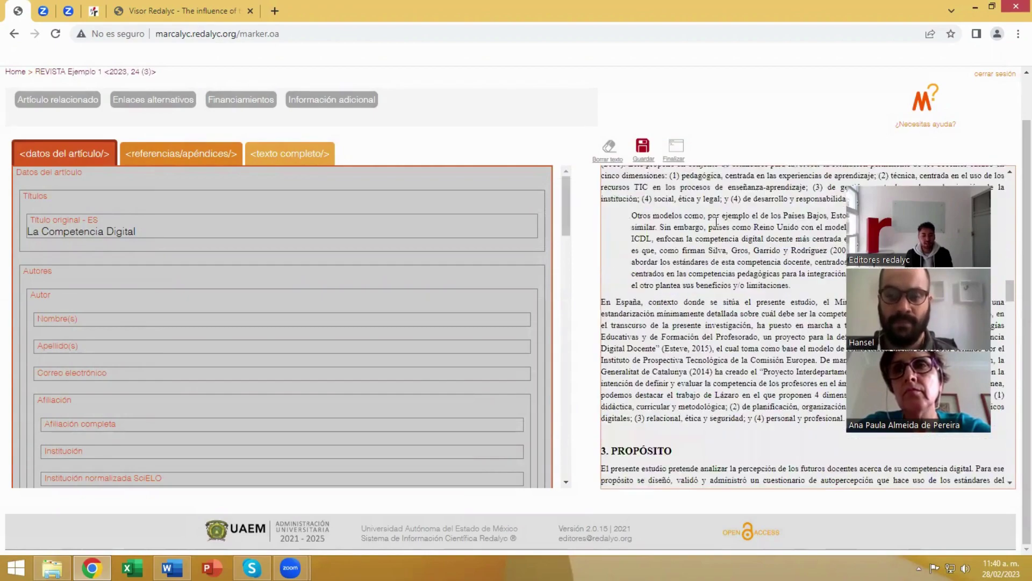
scroll(716, 222, "up", 20)
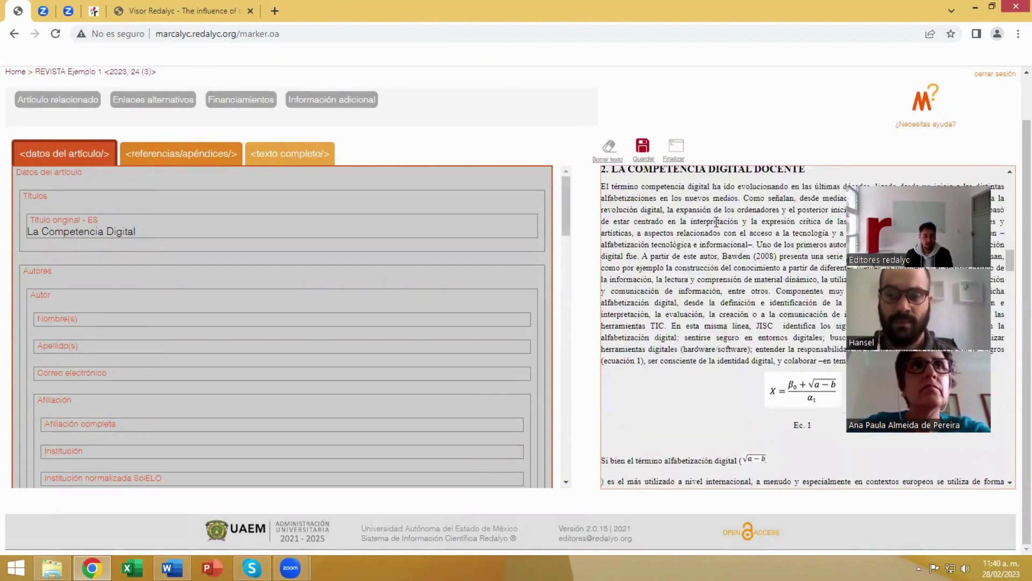
scroll(716, 222, "up", 2)
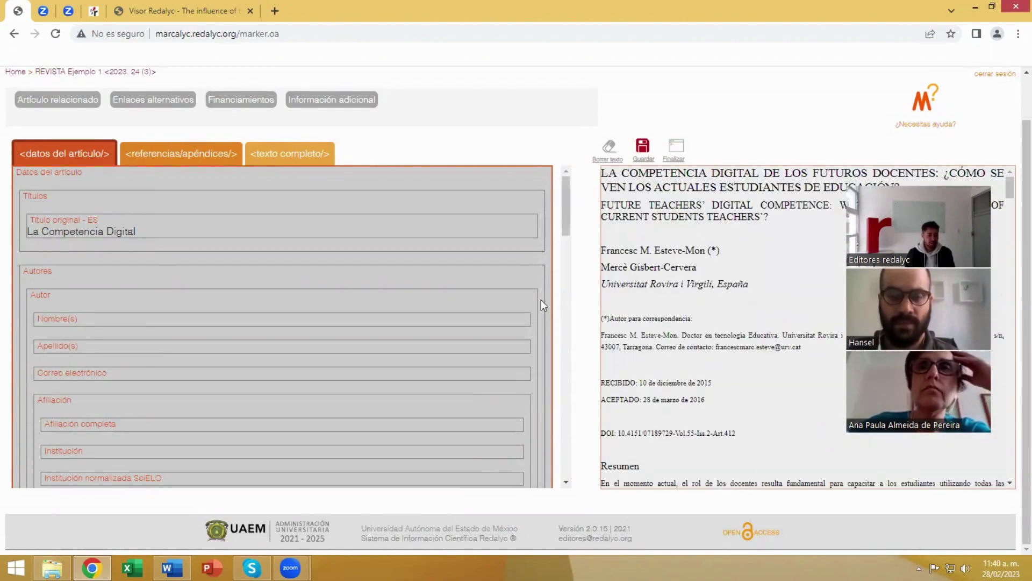
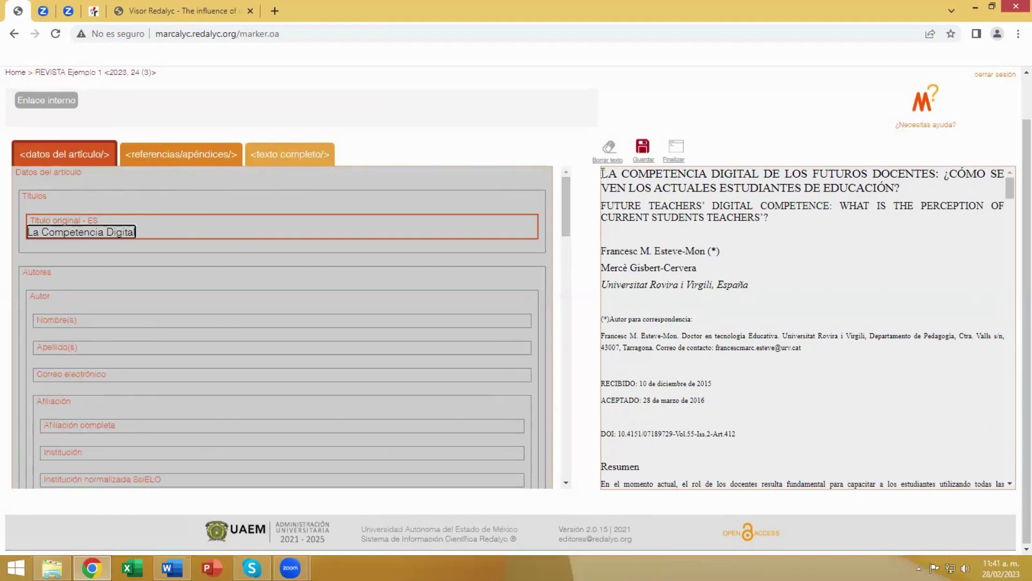
Replace the original title with the manuscript's full Spanish title, and add a title in another language from the English heading "FUTURE TEACHERS' DIGITAL COMPETENCE" through "TEACHERS'?".
left_click_drag(602, 173, 900, 188)
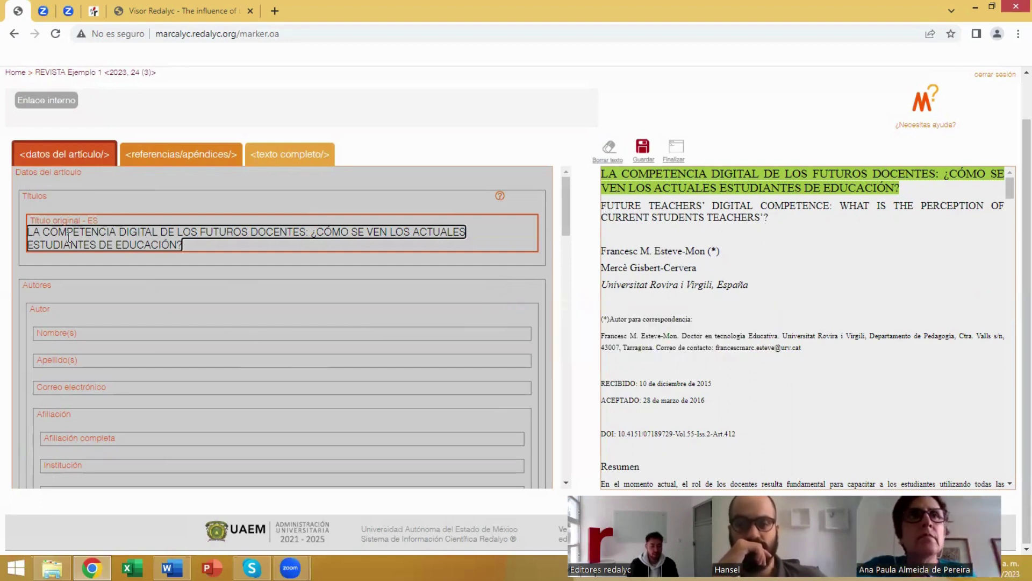
left_click(35, 198)
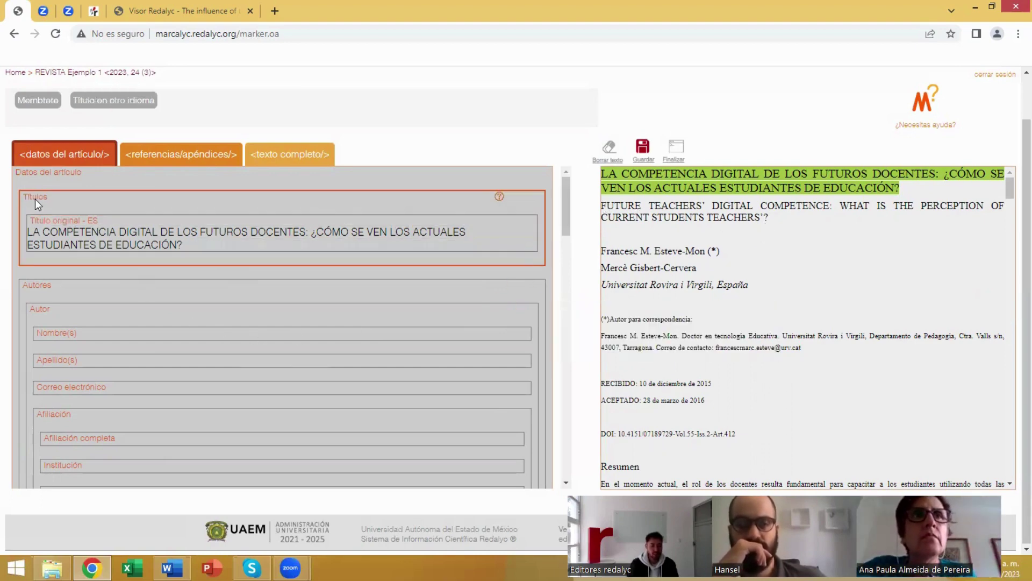
left_click(110, 102)
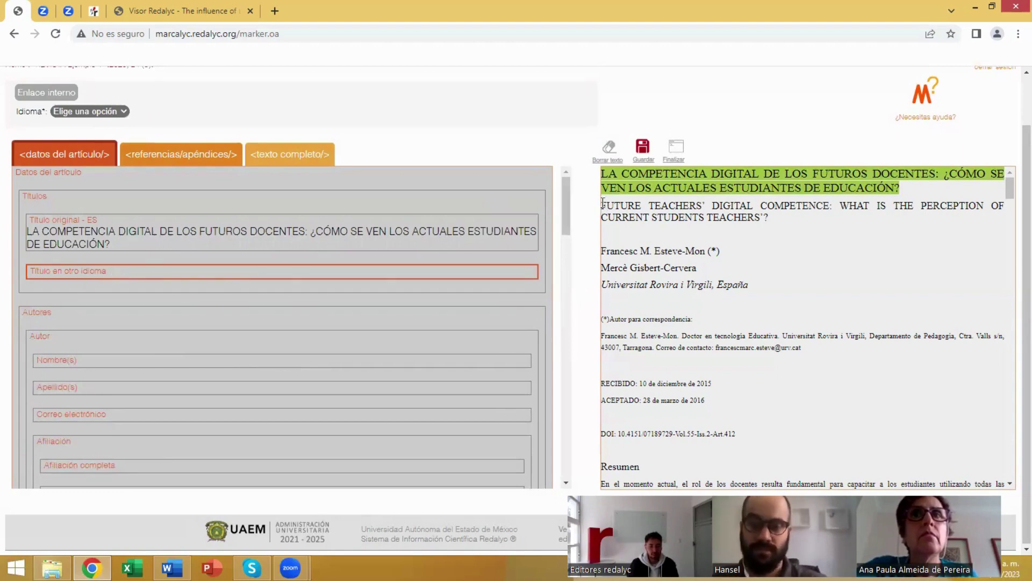
left_click_drag(603, 203, 772, 219)
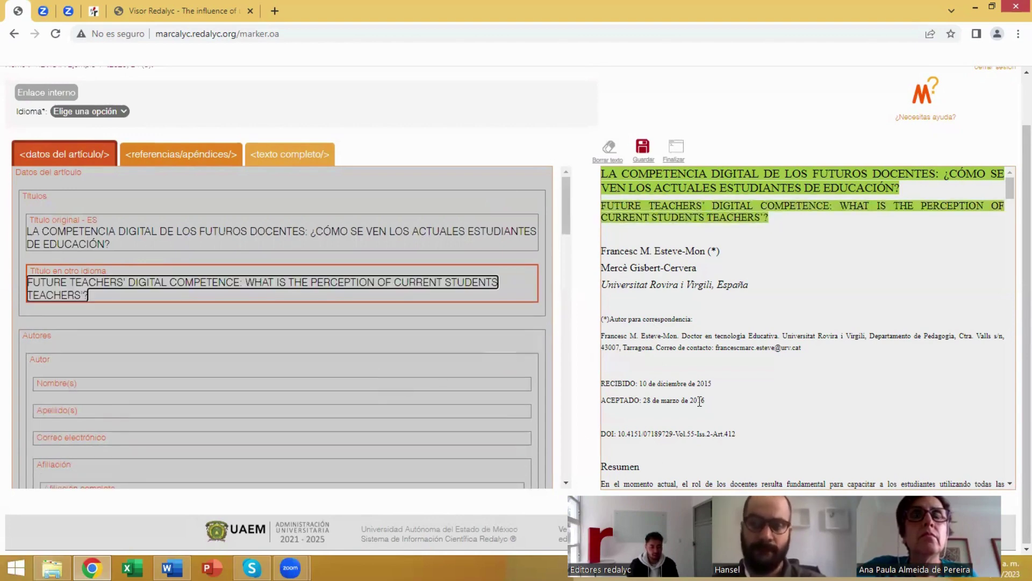
Fill in the first author's given name, surname and e-mail from the manuscript's byline and correspondence note.
scroll(260, 350, "down", 3)
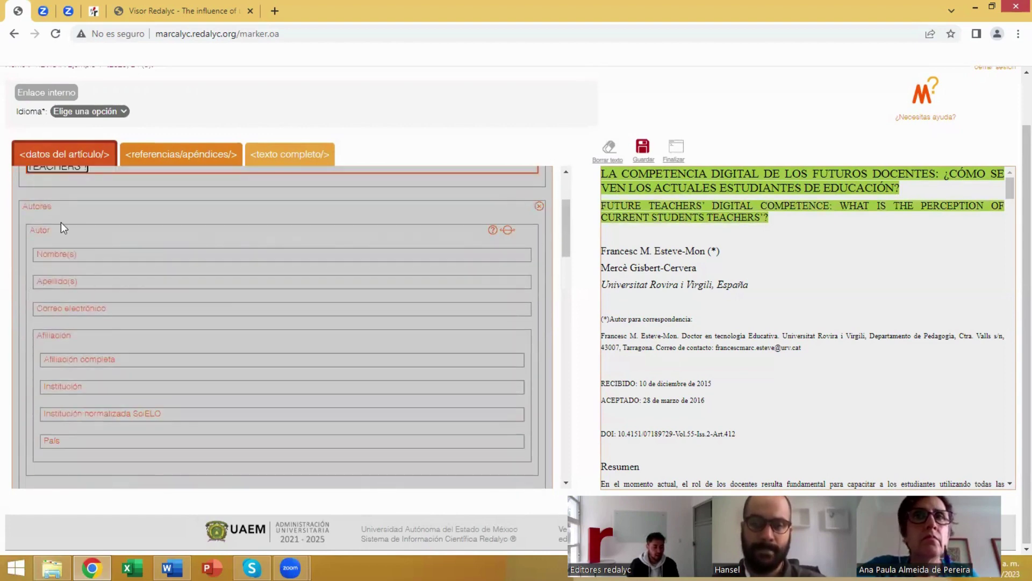
scroll(135, 263, "down", 1)
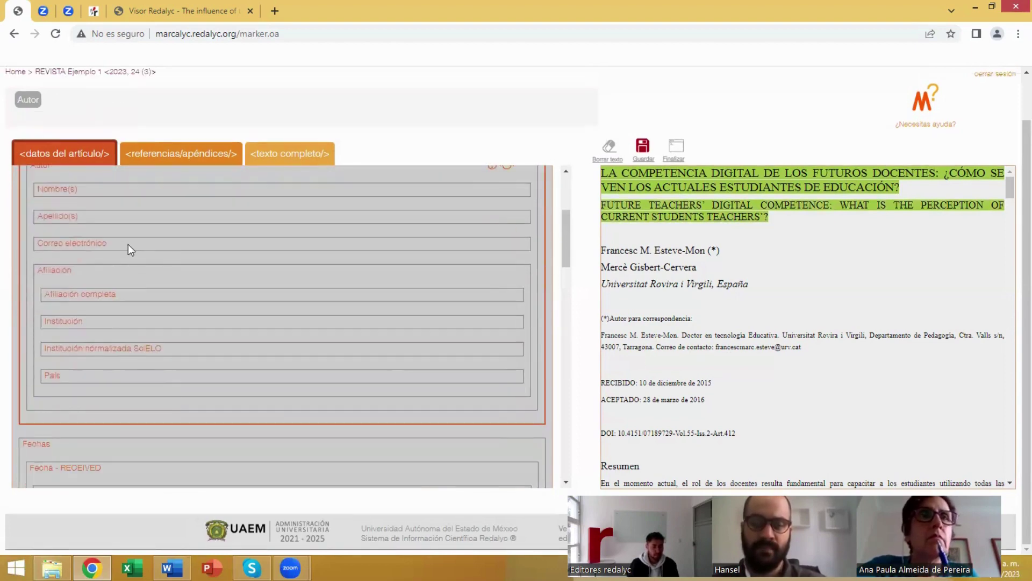
scroll(128, 244, "up", 1)
left_click(56, 254)
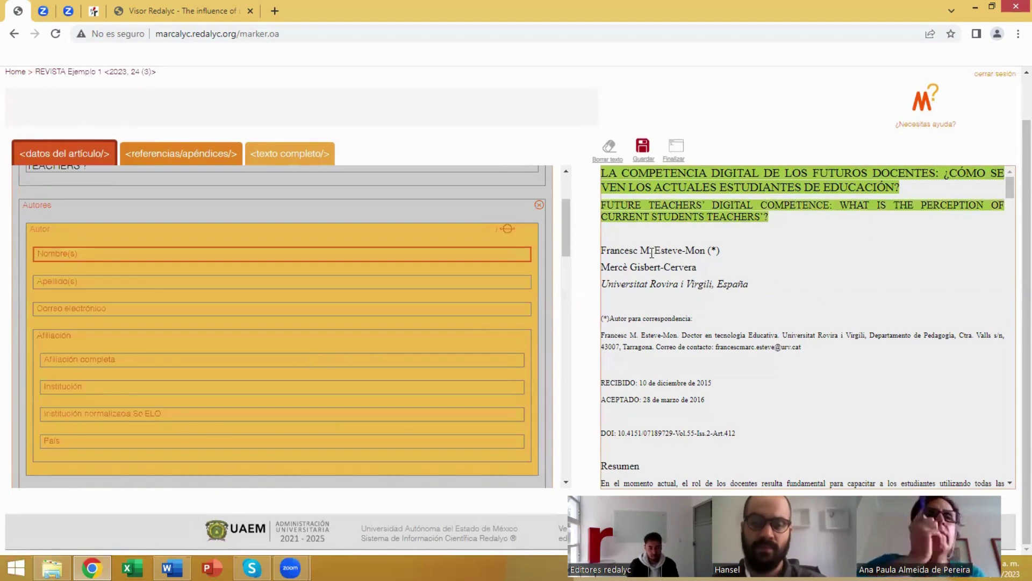
left_click_drag(650, 252, 601, 252)
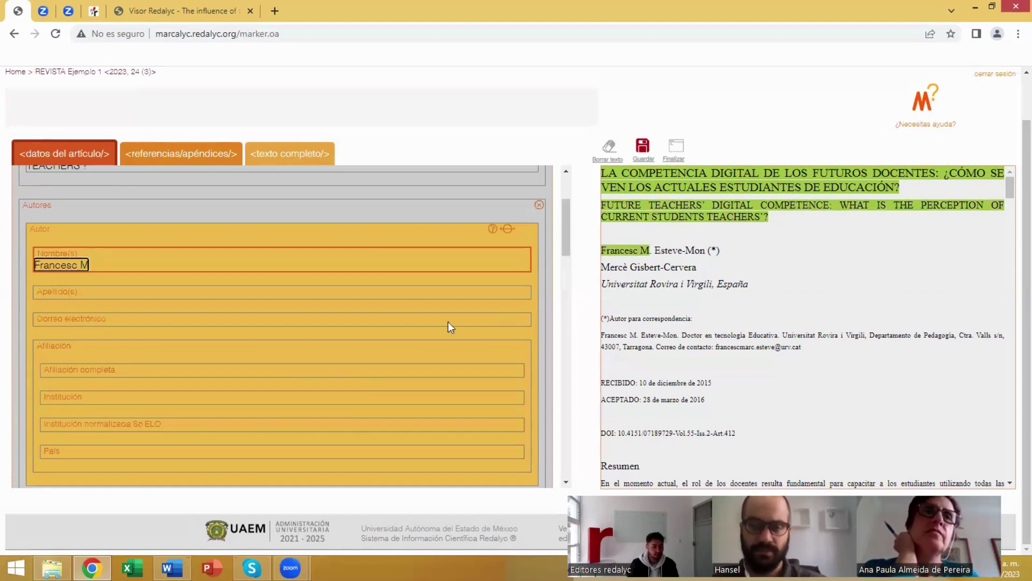
left_click(85, 291)
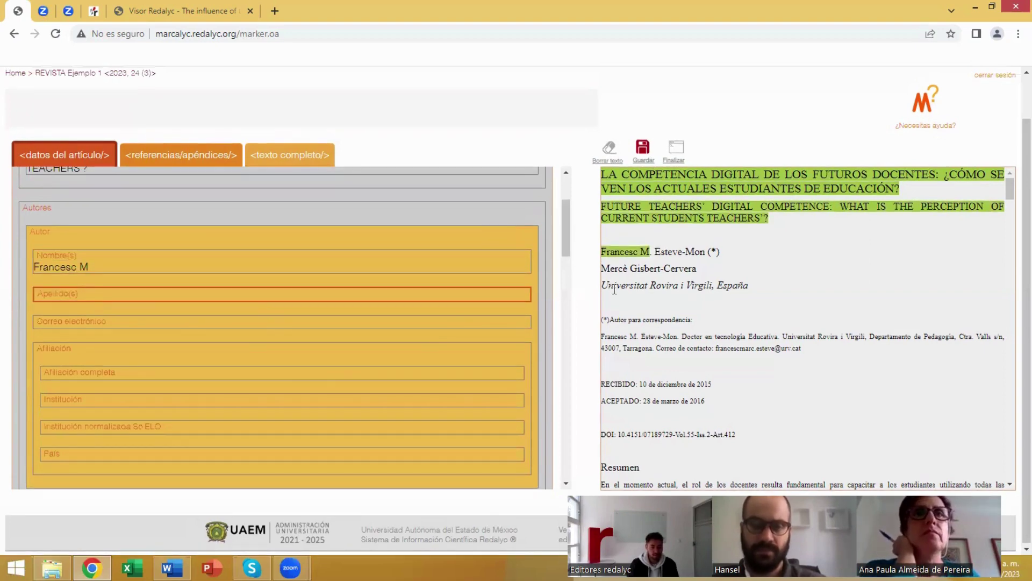
left_click_drag(655, 251, 704, 251)
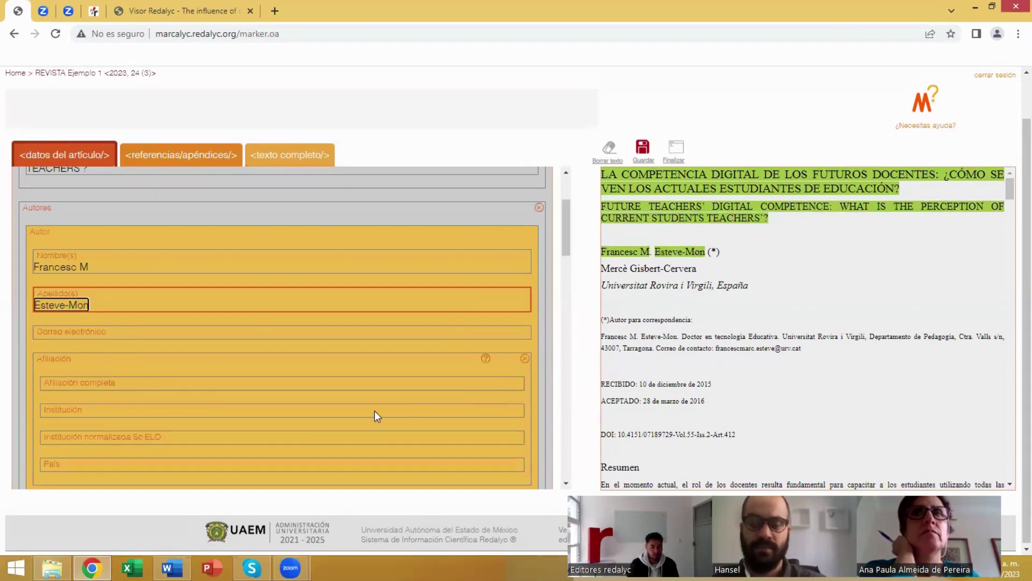
left_click(102, 331)
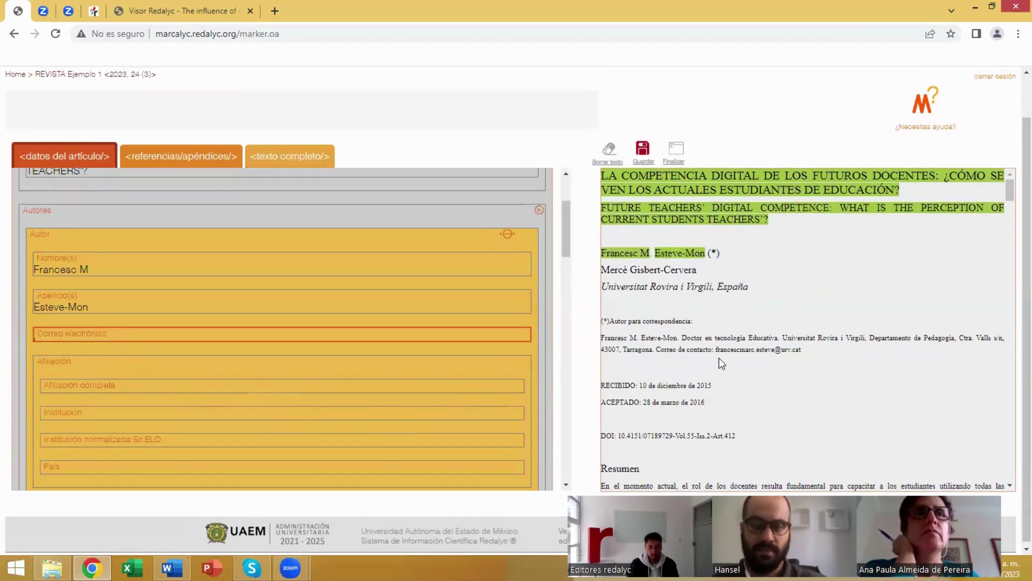
left_click_drag(718, 349, 801, 348)
Fill in the first author's full affiliation with the whole correspondence paragraph, and tag "Universitat Rovira i Virgil" from the byline as the institution.
scroll(161, 398, "down", 1)
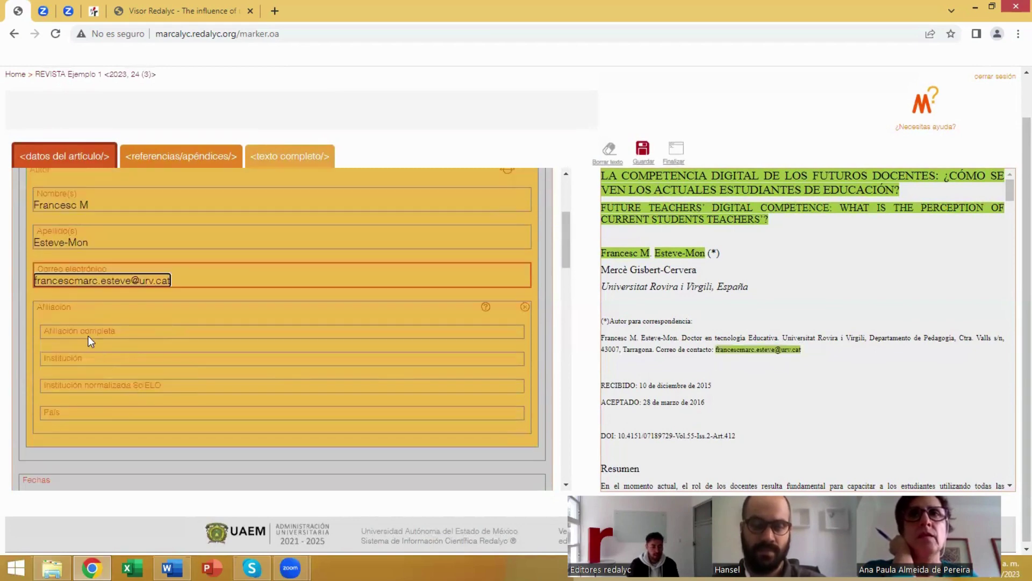
left_click(88, 335)
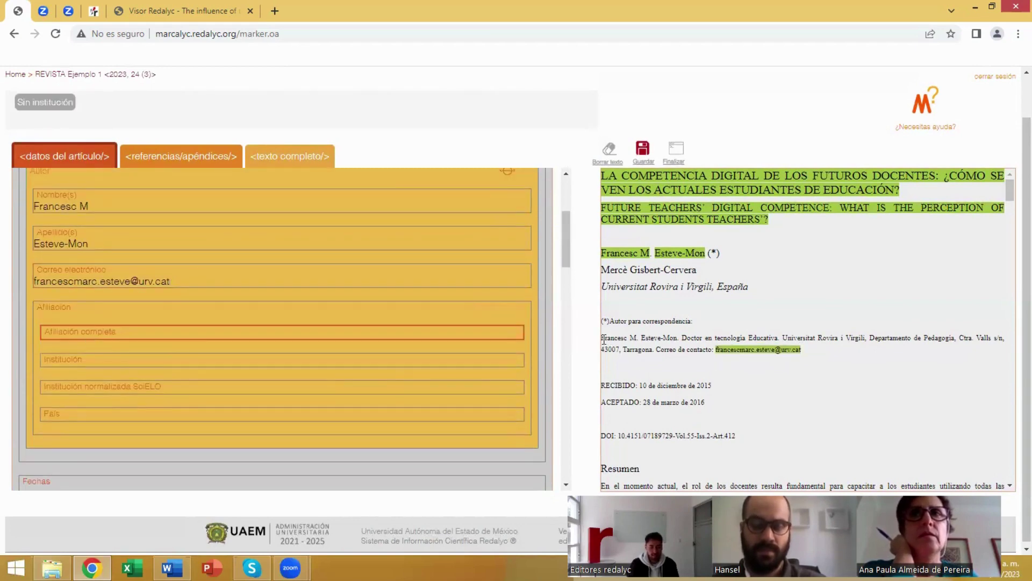
left_click_drag(601, 338, 807, 350)
left_click(82, 385)
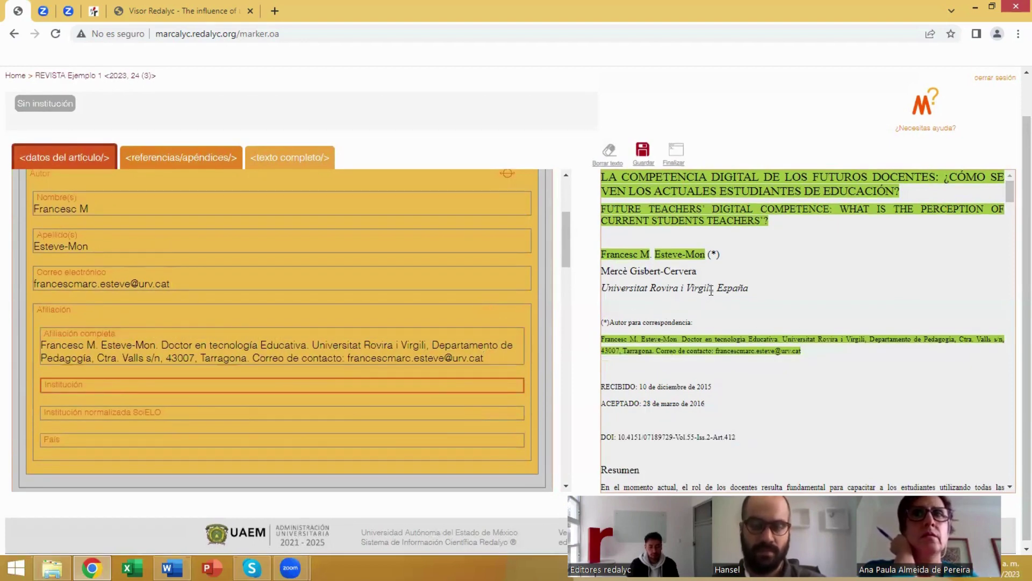
left_click_drag(711, 291, 605, 288)
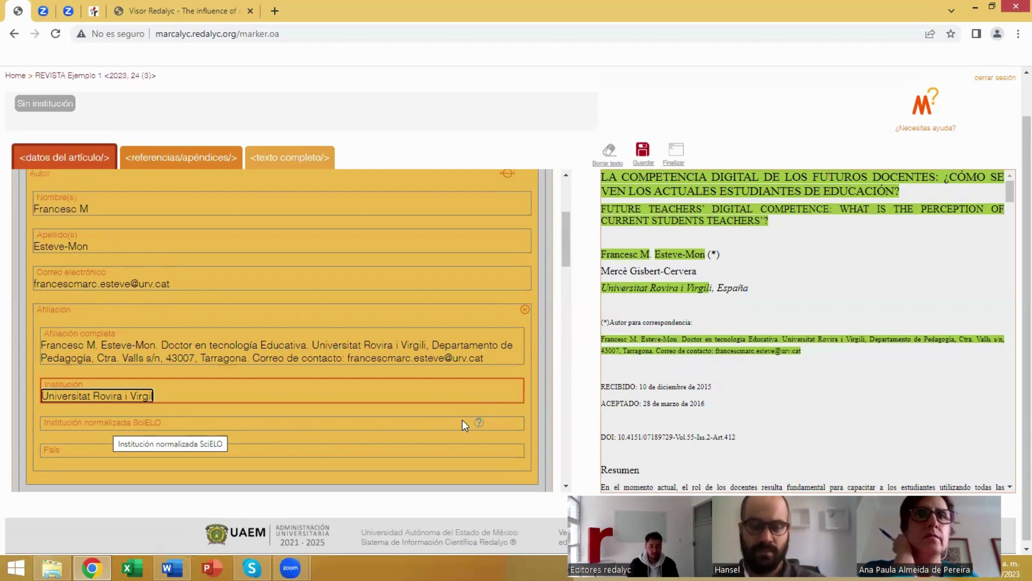
mouse_move(477, 424)
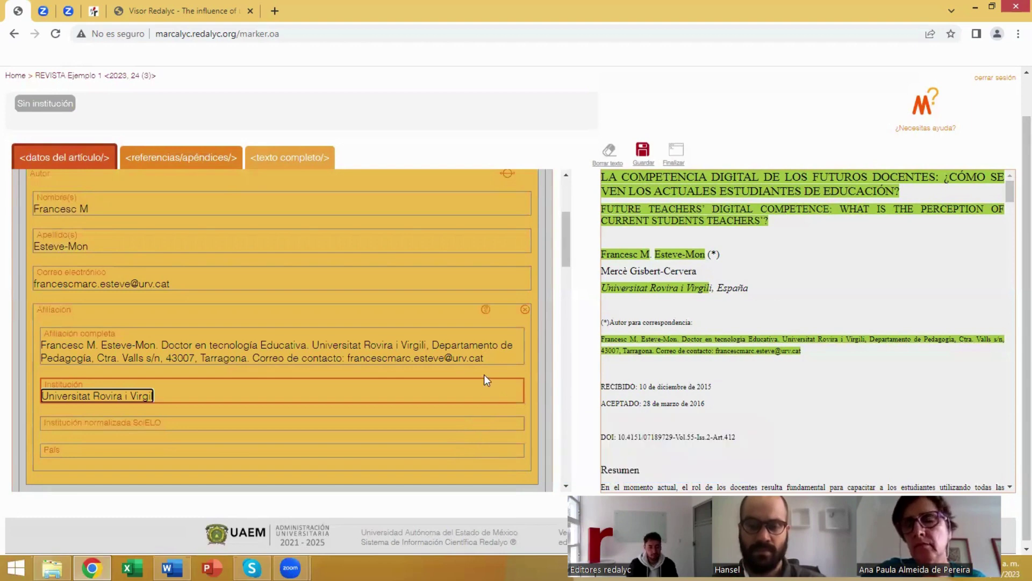
mouse_move(486, 312)
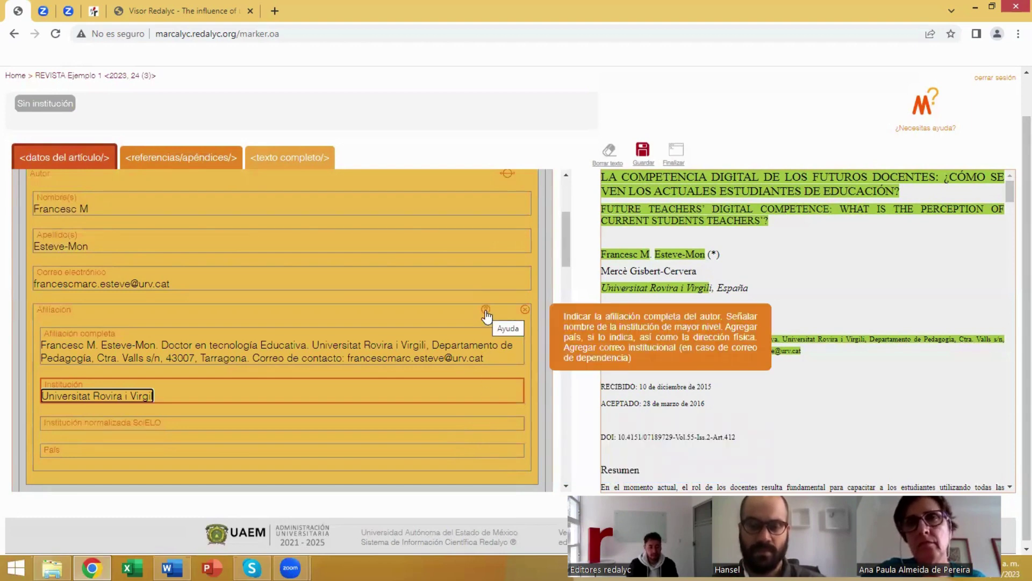
Set the country of the first author's affiliation to España - ES.
left_click(63, 452)
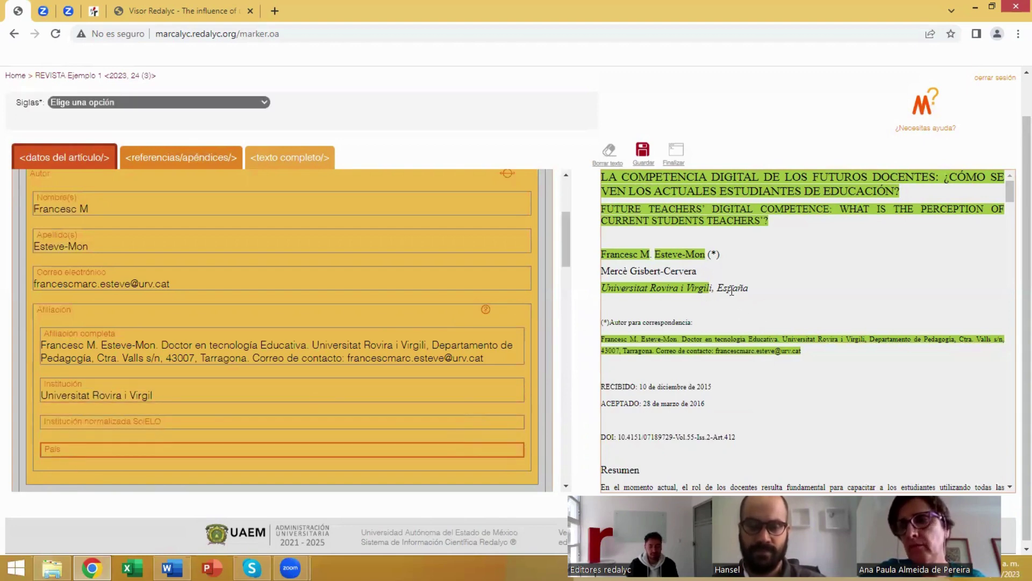
left_click(74, 394)
left_click(62, 450)
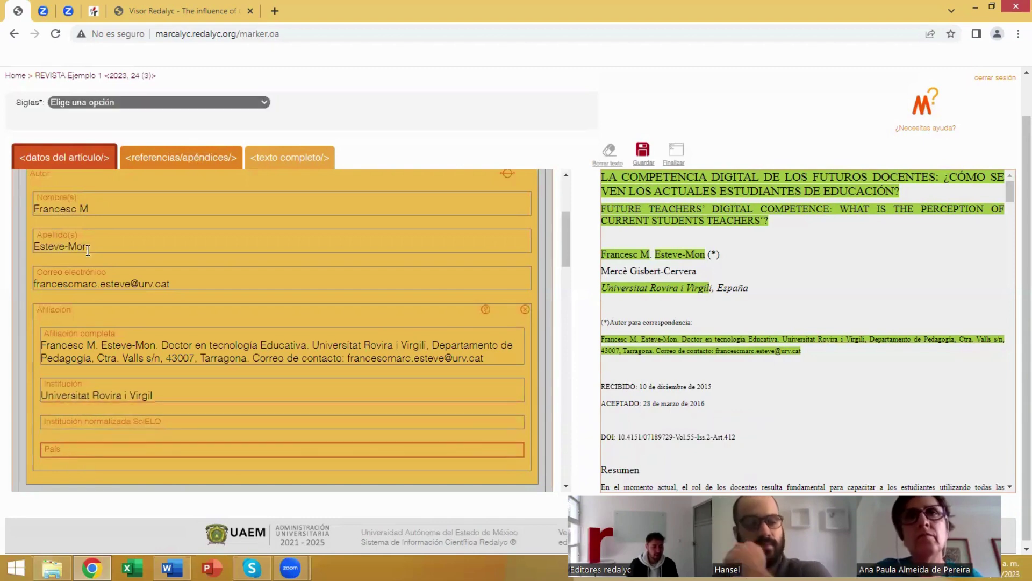
left_click(204, 105)
scroll(155, 208, "down", 1)
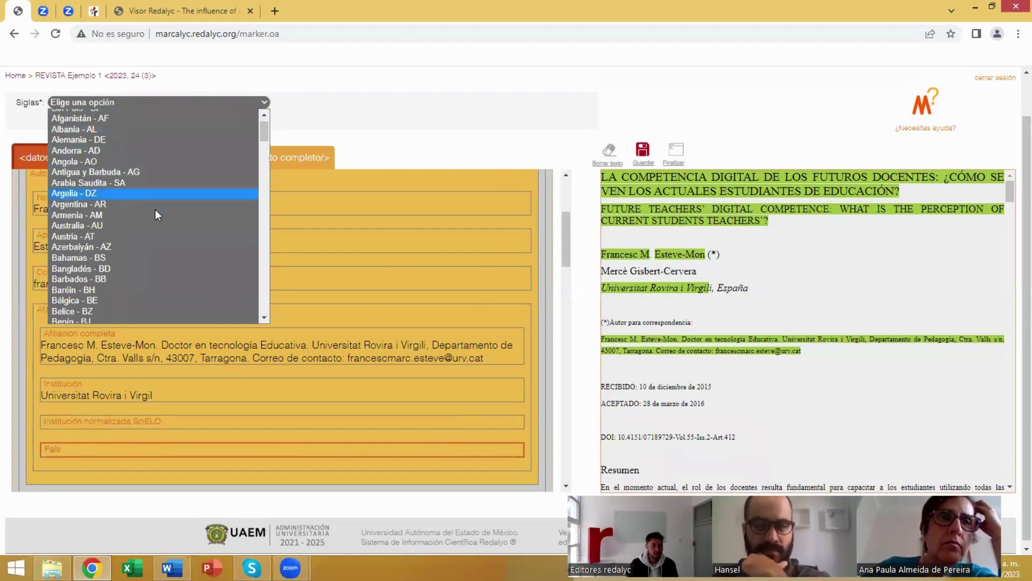
scroll(155, 210, "down", 5)
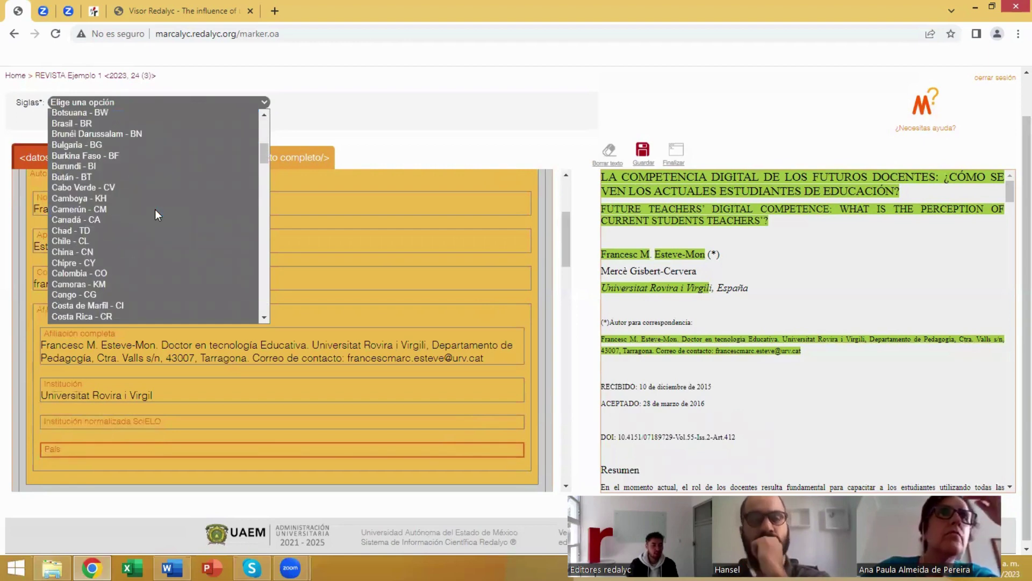
scroll(155, 214, "down", 4)
scroll(155, 214, "down", 4)
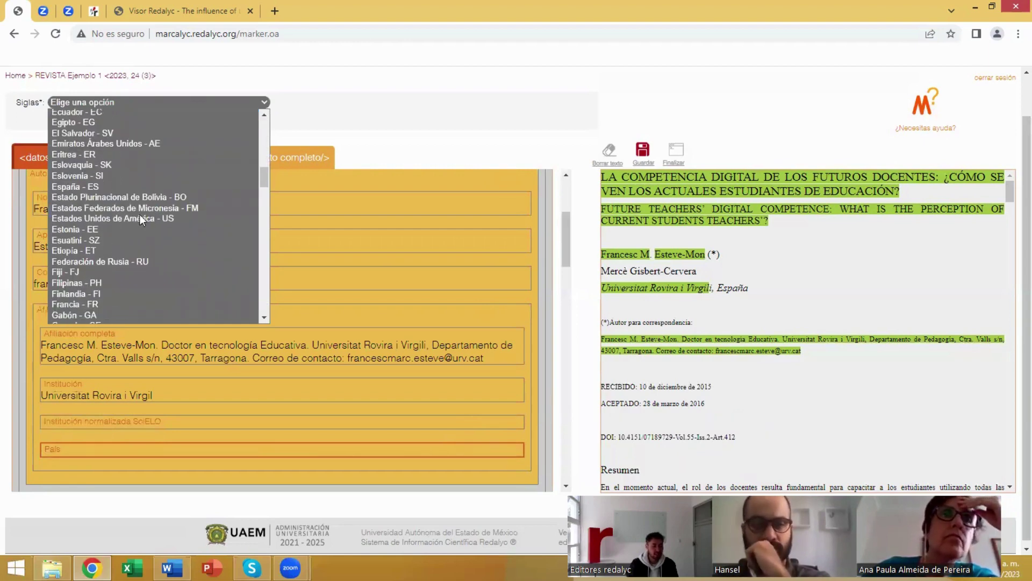
left_click(78, 191)
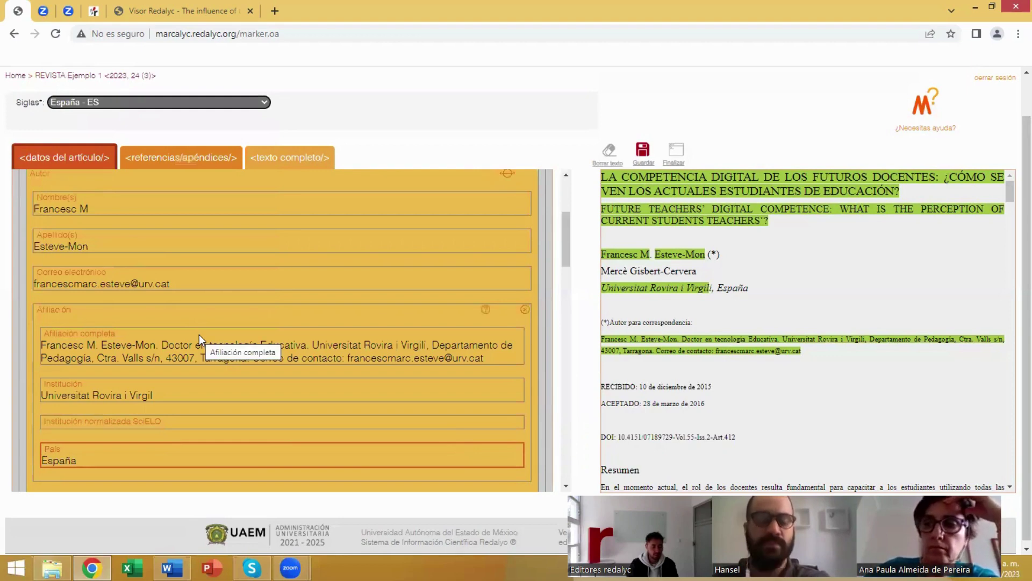
Add a second, blank author entry to the authors group and delete it again.
scroll(199, 335, "up", 1)
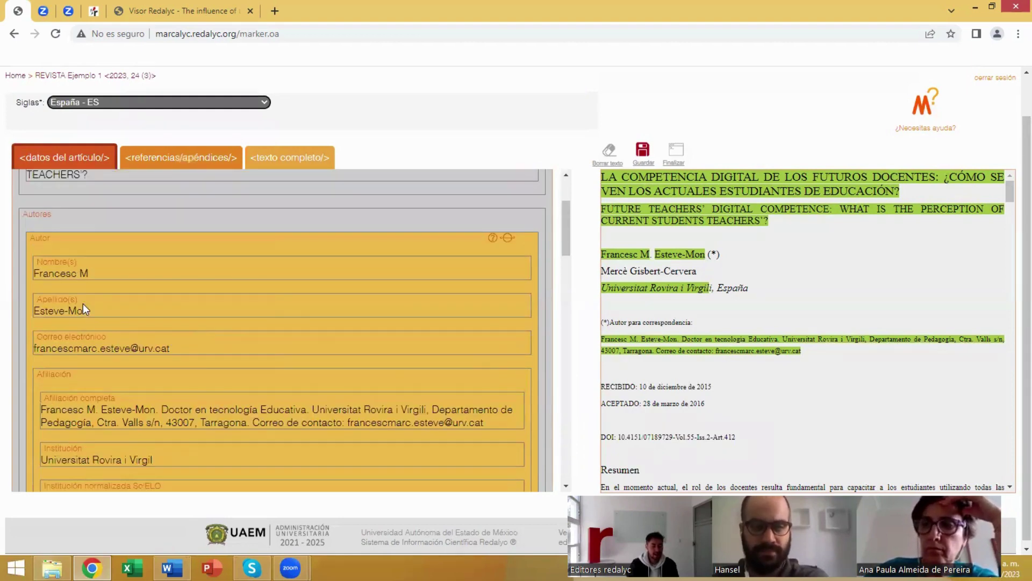
left_click(43, 242)
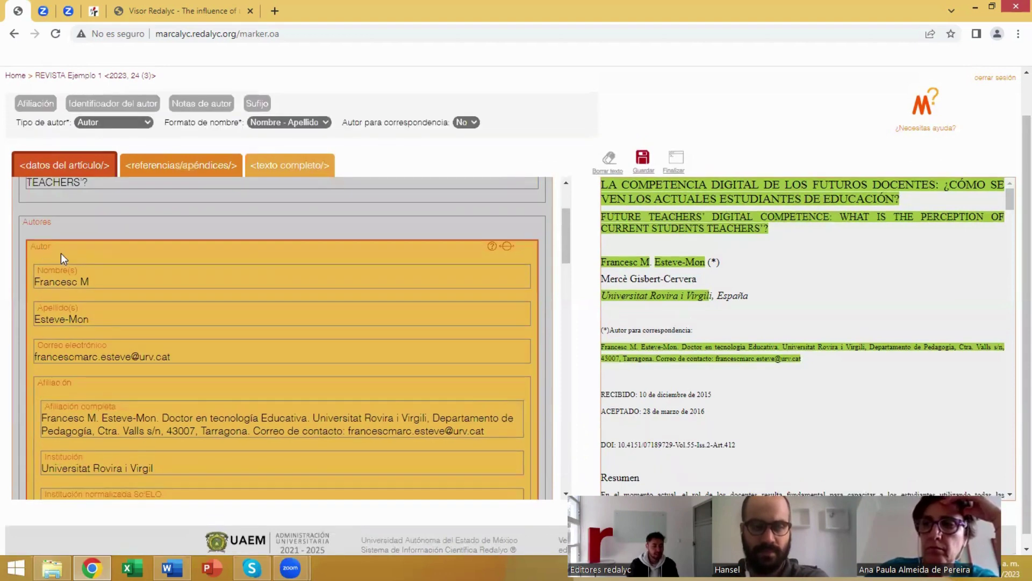
left_click(41, 230)
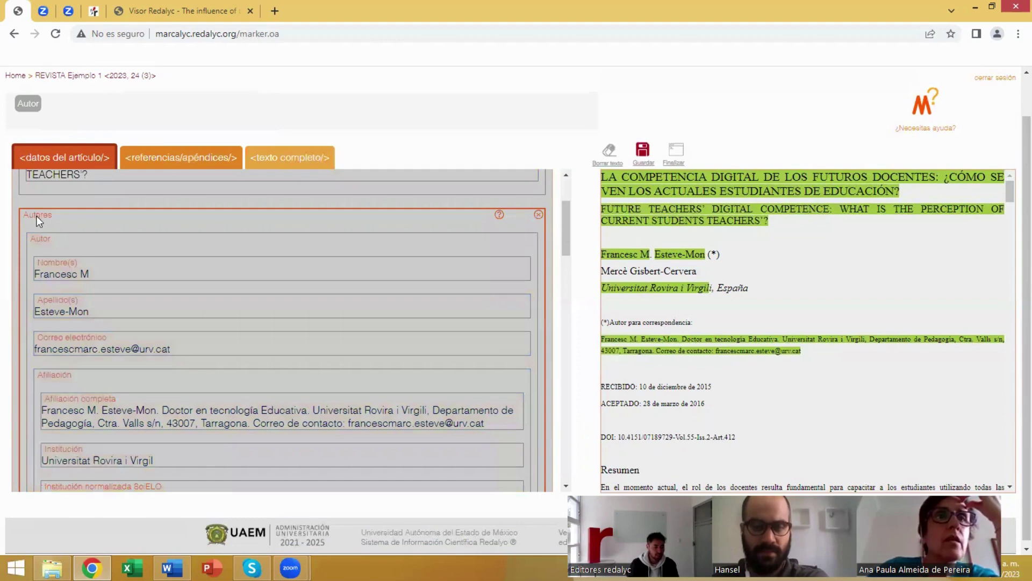
left_click(26, 104)
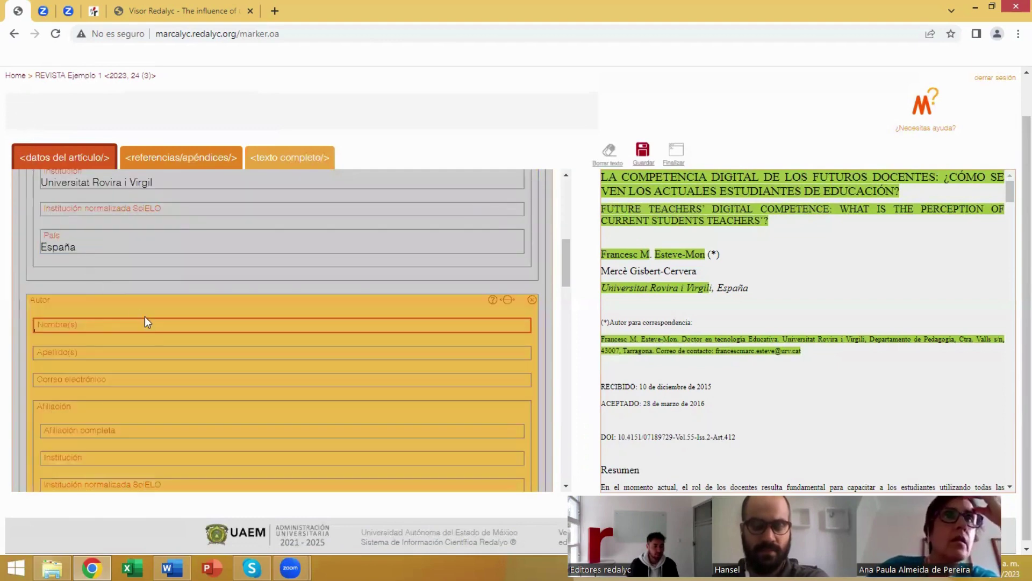
scroll(156, 317, "down", 2)
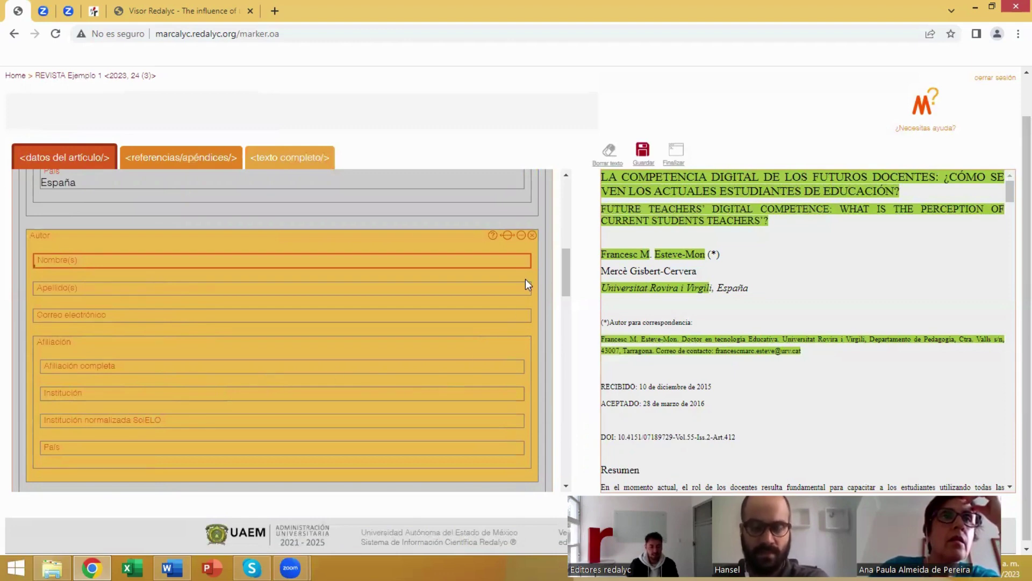
left_click(531, 236)
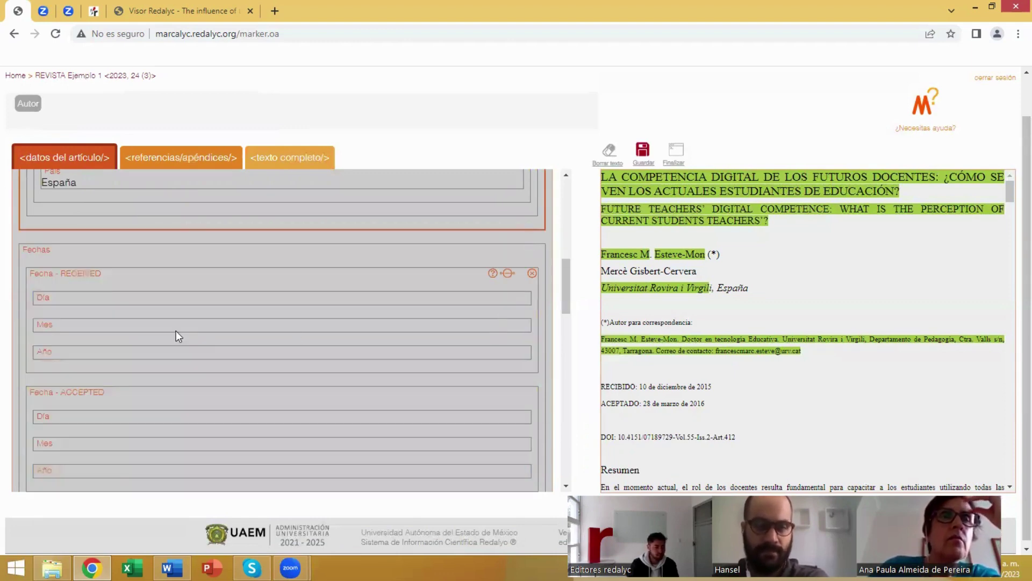
Set the article's received date to 10/12/2015.
scroll(175, 330, "down", 1)
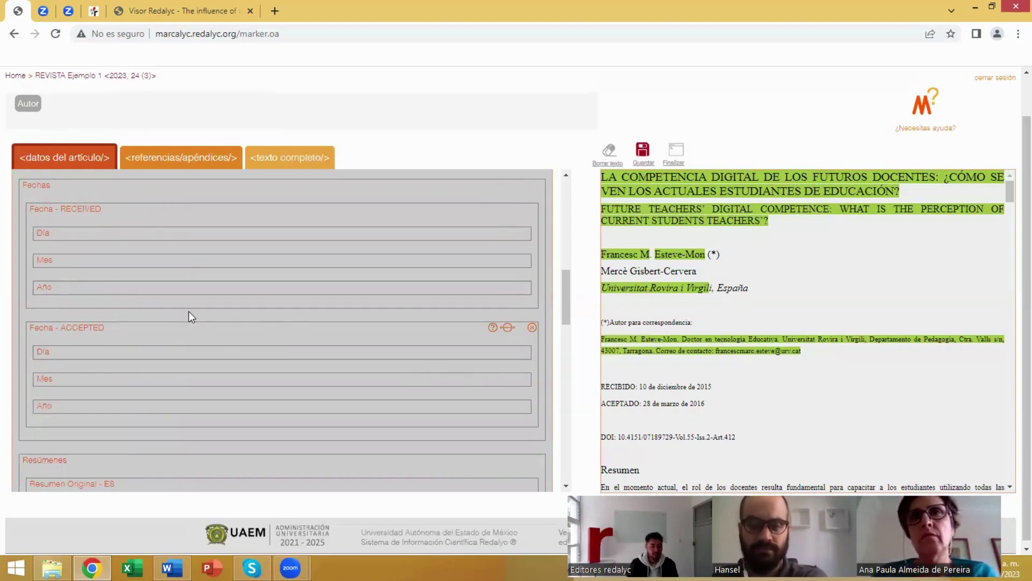
left_click(47, 215)
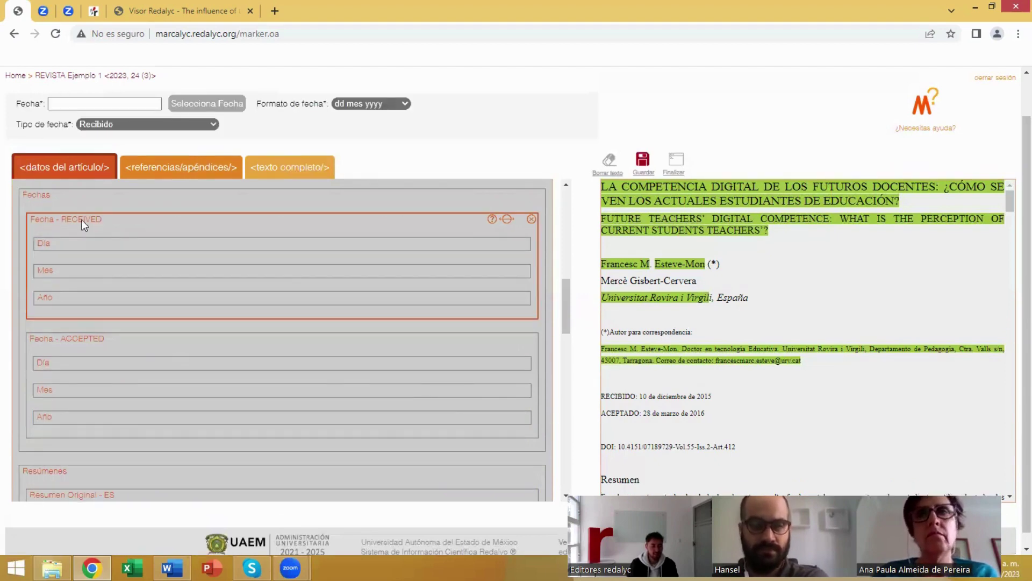
left_click(228, 107)
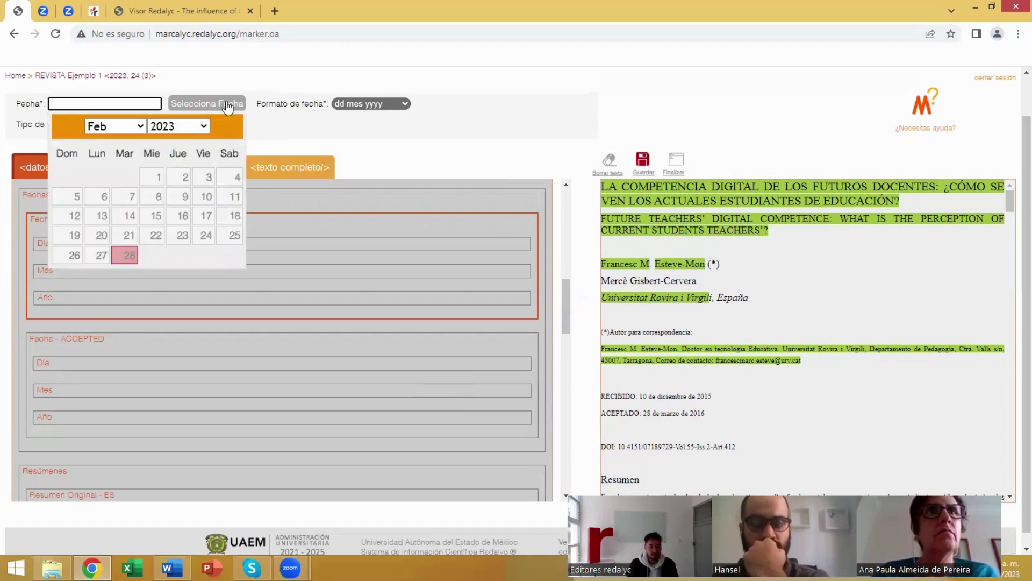
left_click(177, 125)
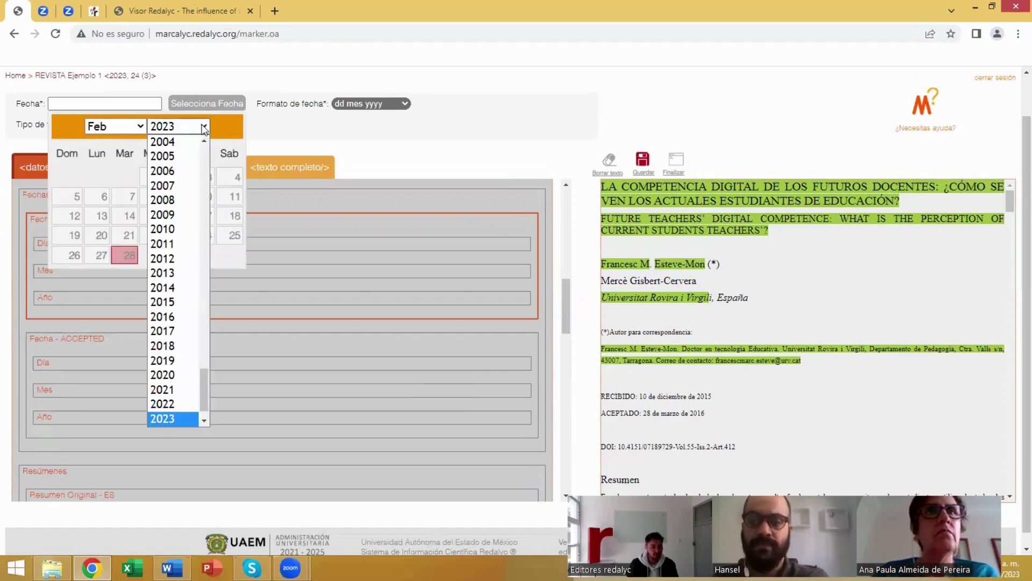
left_click(161, 302)
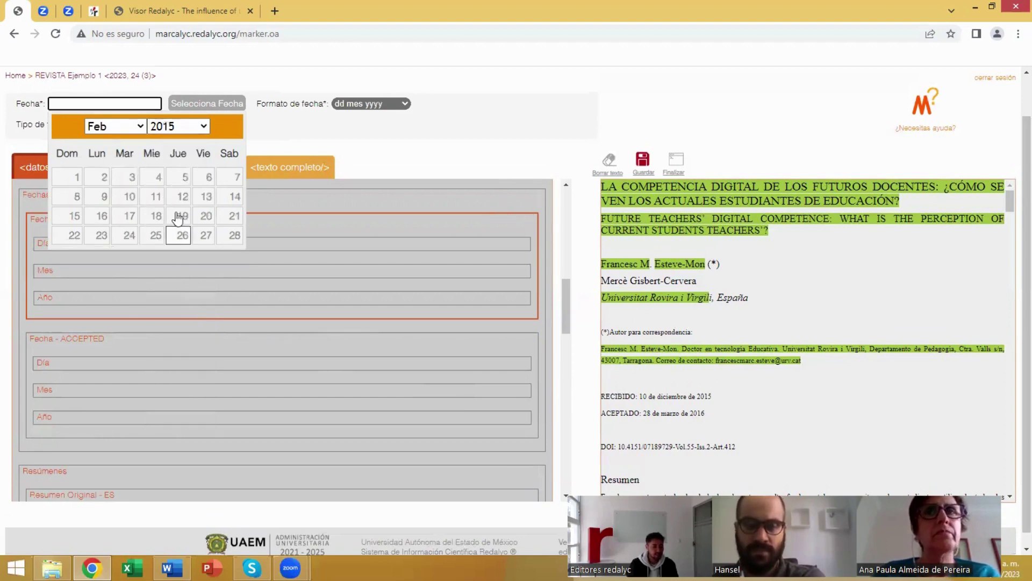
left_click(144, 133)
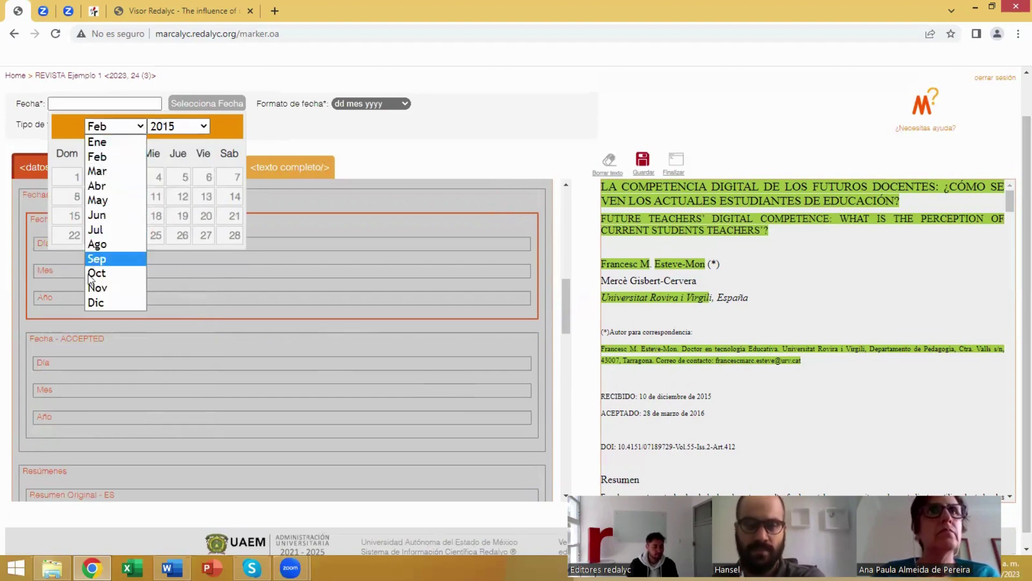
left_click(107, 303)
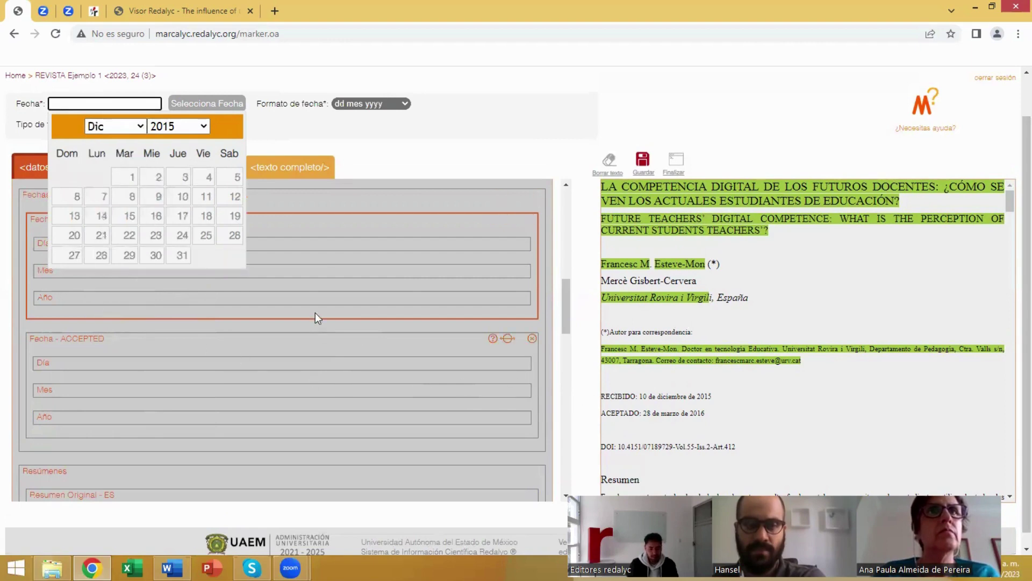
left_click(179, 199)
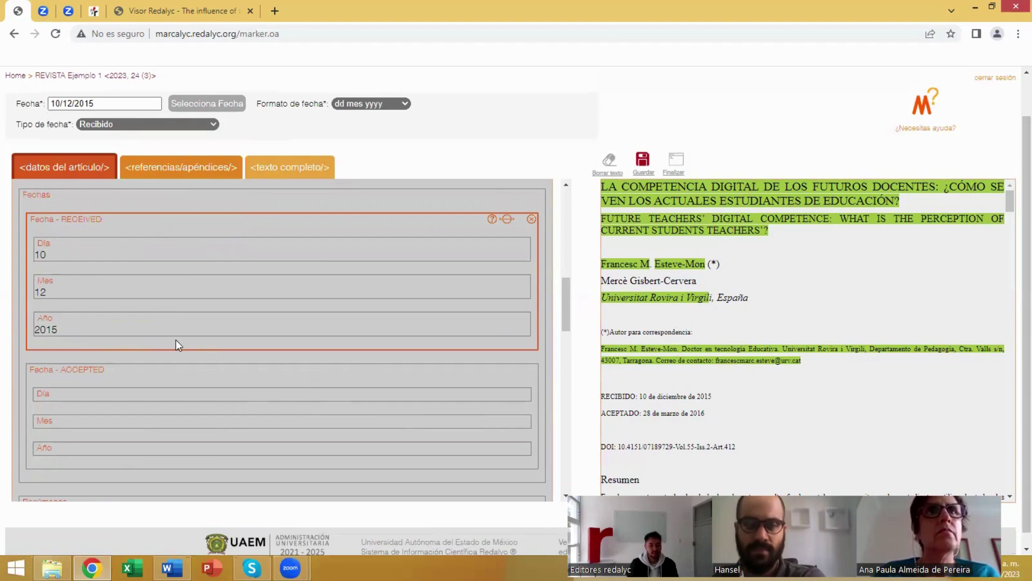
Set the article's accepted date to 28/03/2016.
left_click(72, 372)
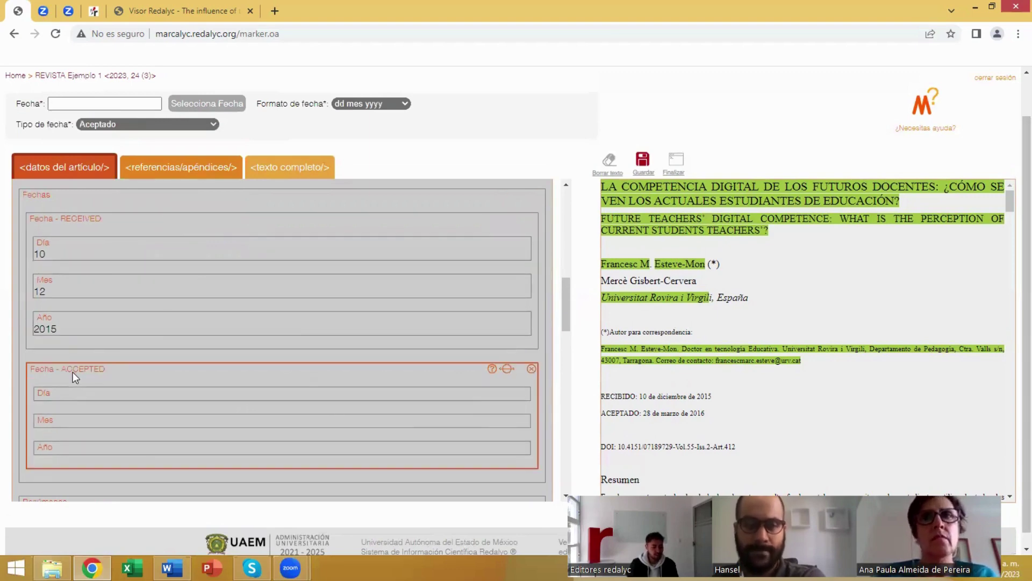
left_click(220, 106)
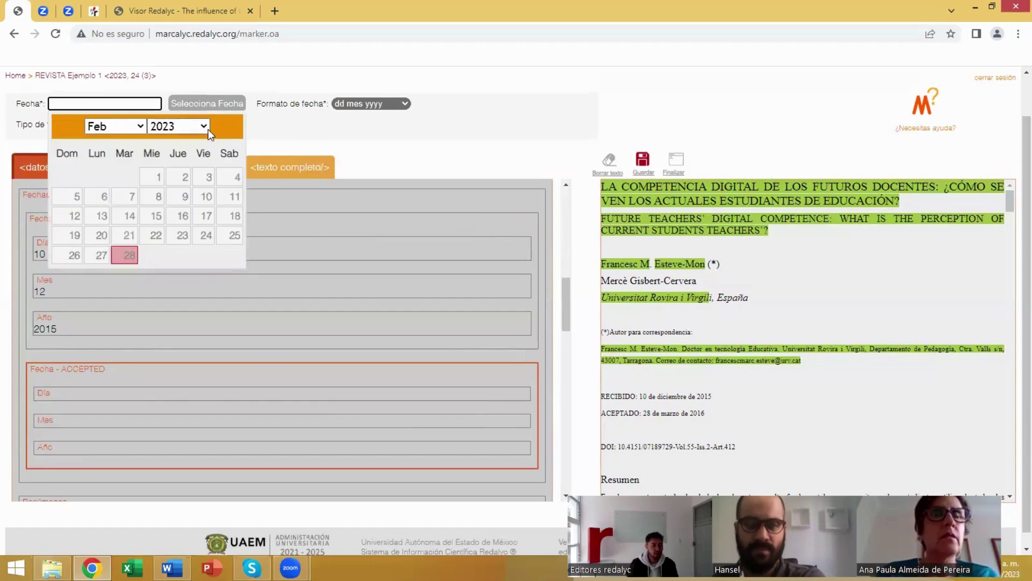
left_click(207, 128)
left_click(171, 321)
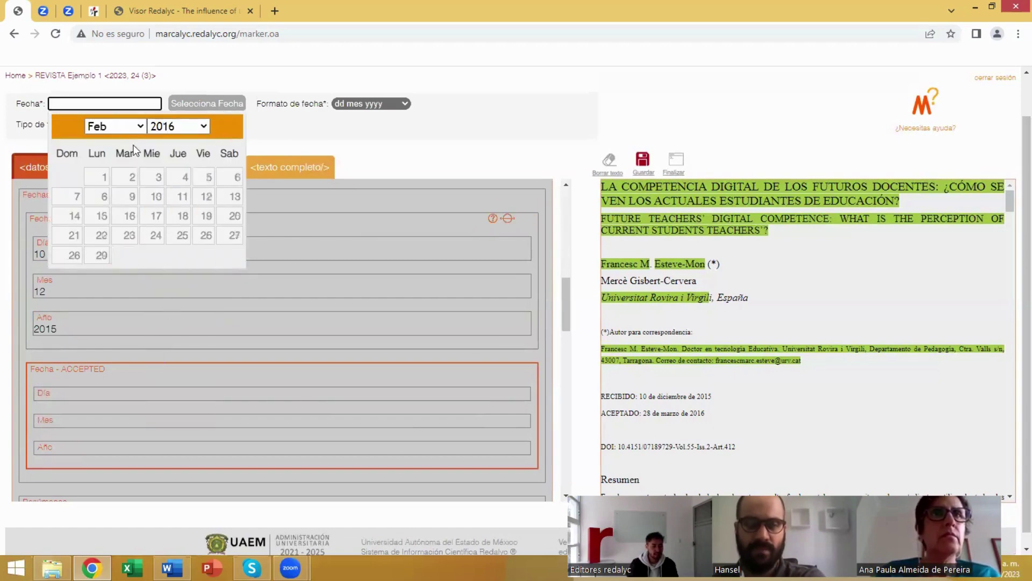
left_click(141, 128)
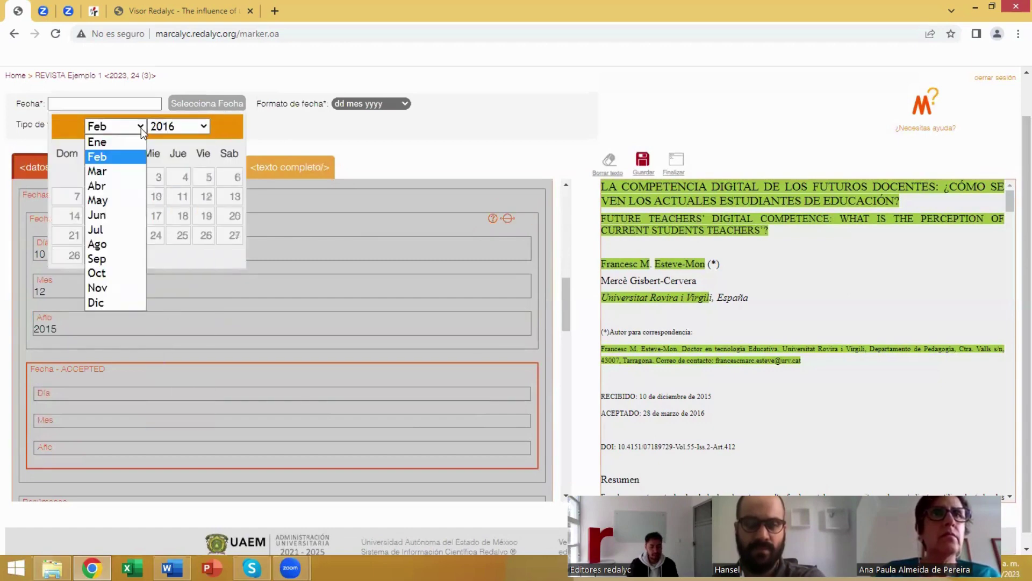
left_click(116, 173)
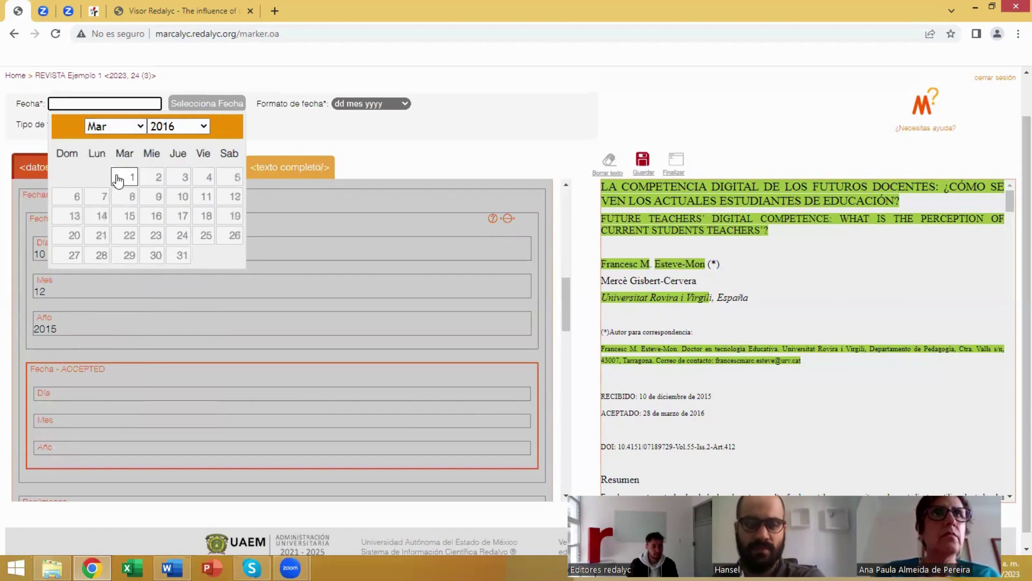
left_click(101, 255)
scroll(201, 342, "down", 1)
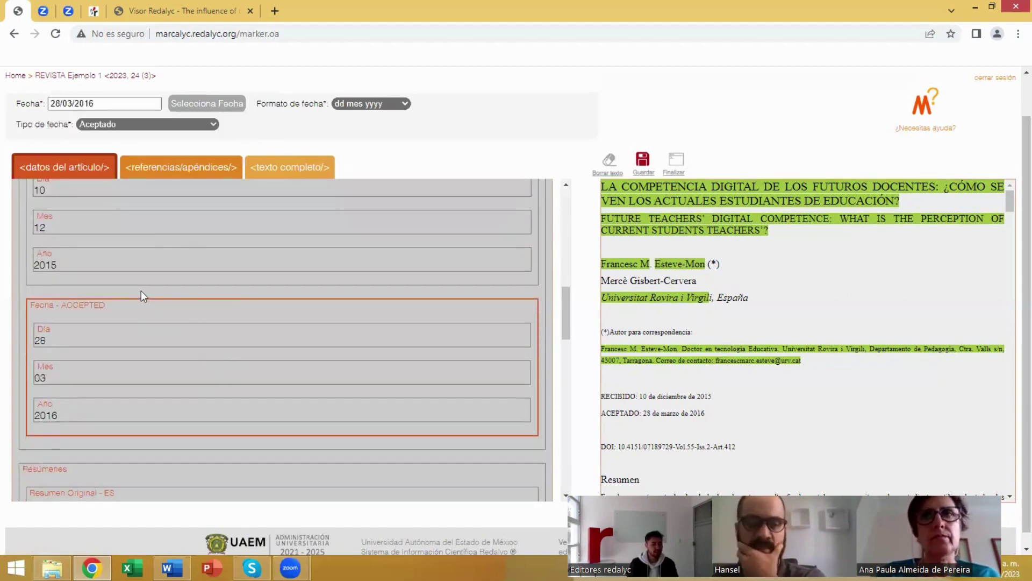
Add a third, blank date entry to the dates group, check the available date types, and delete the entry again.
scroll(140, 290, "up", 1)
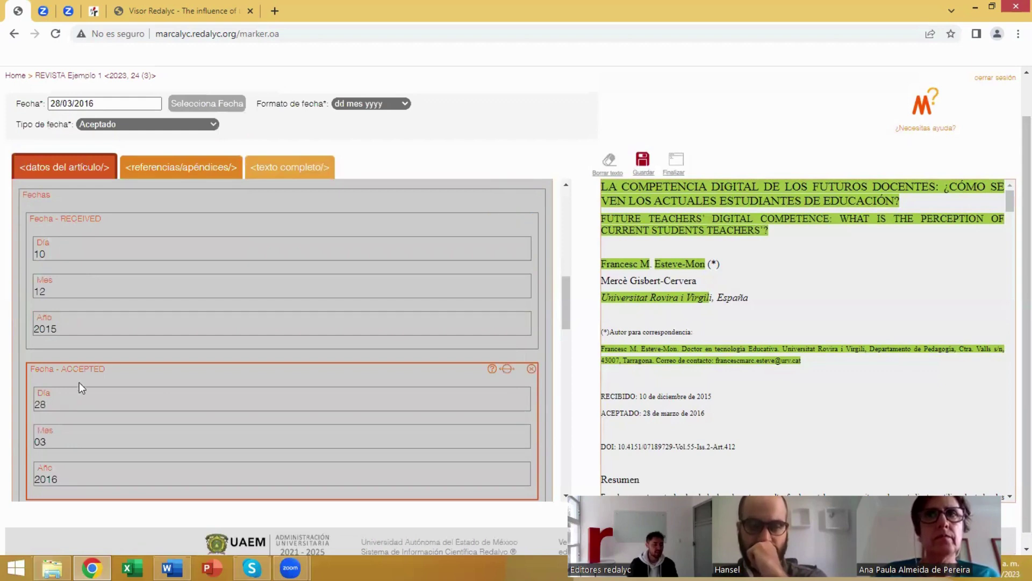
scroll(73, 369, "up", 1)
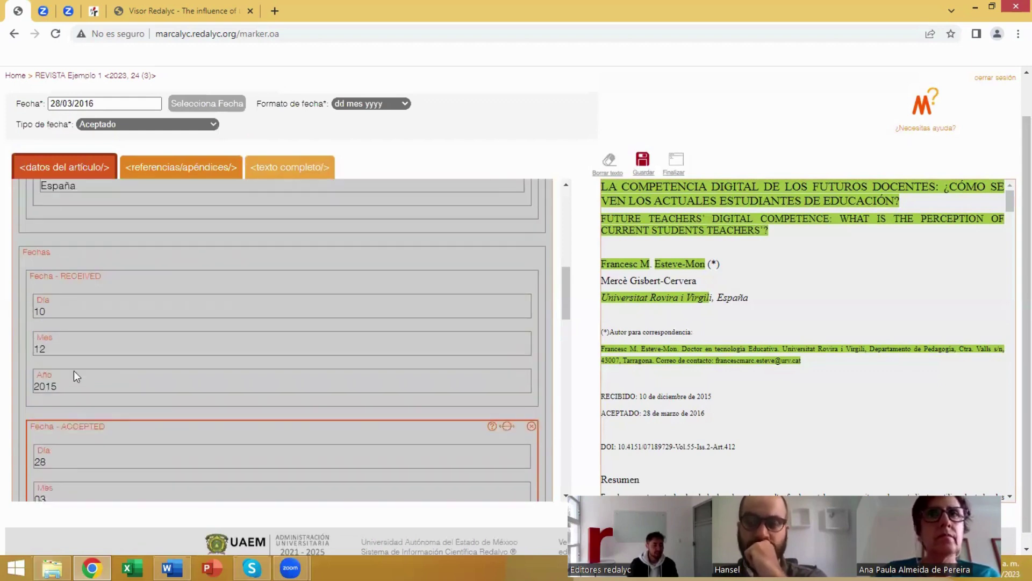
left_click(38, 266)
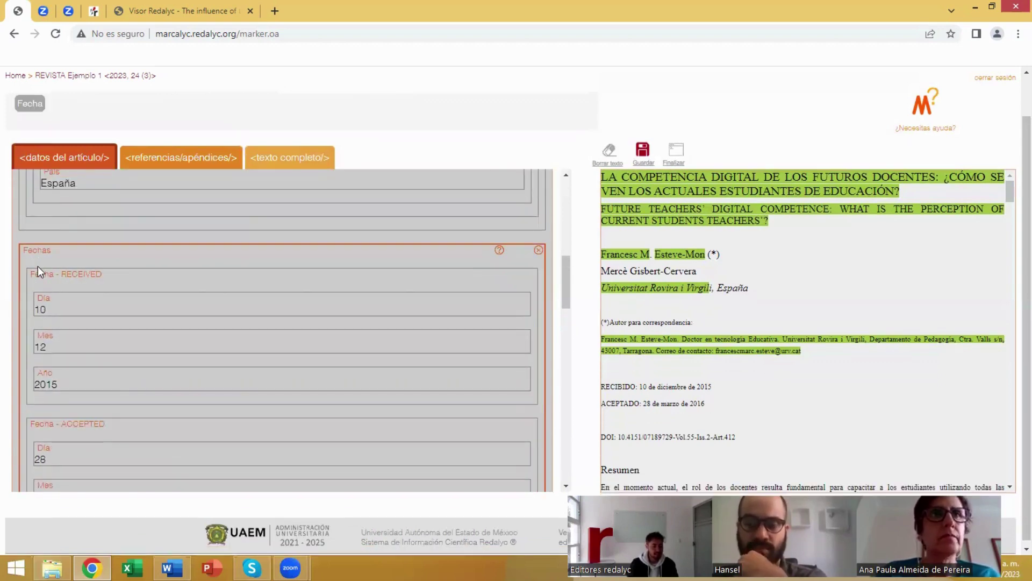
left_click(28, 104)
scroll(96, 292, "down", 1)
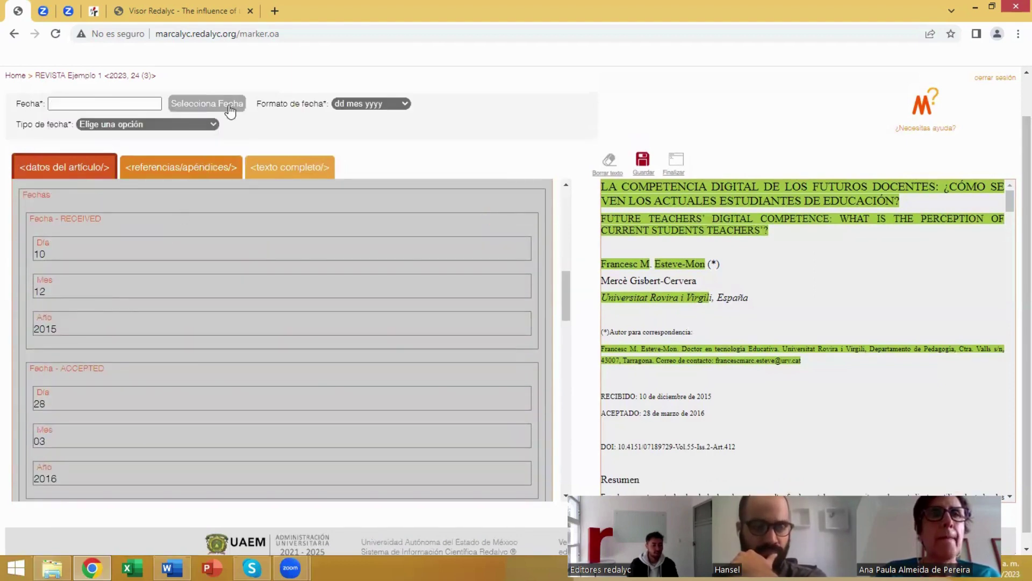
left_click(213, 125)
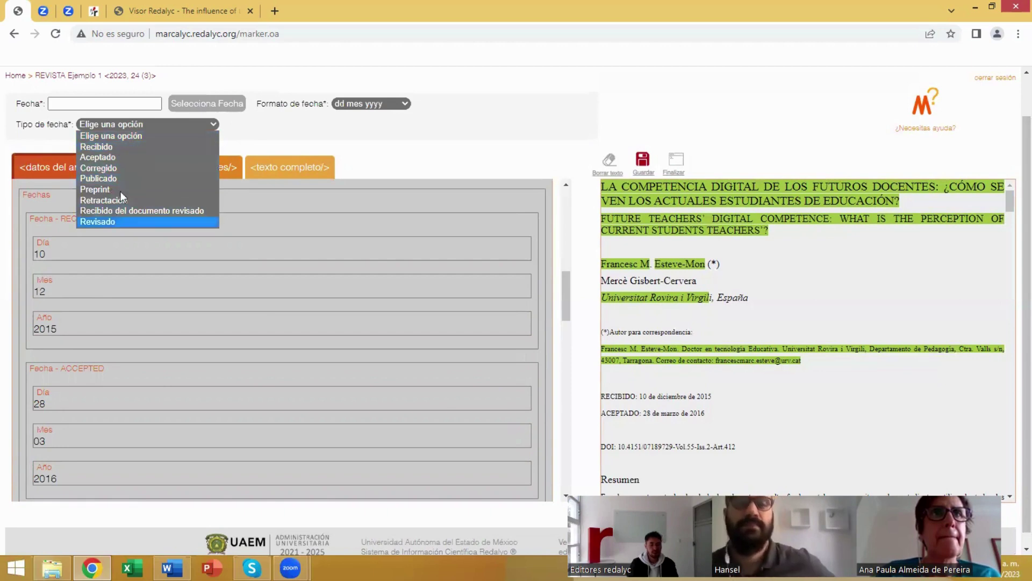
left_click(183, 122)
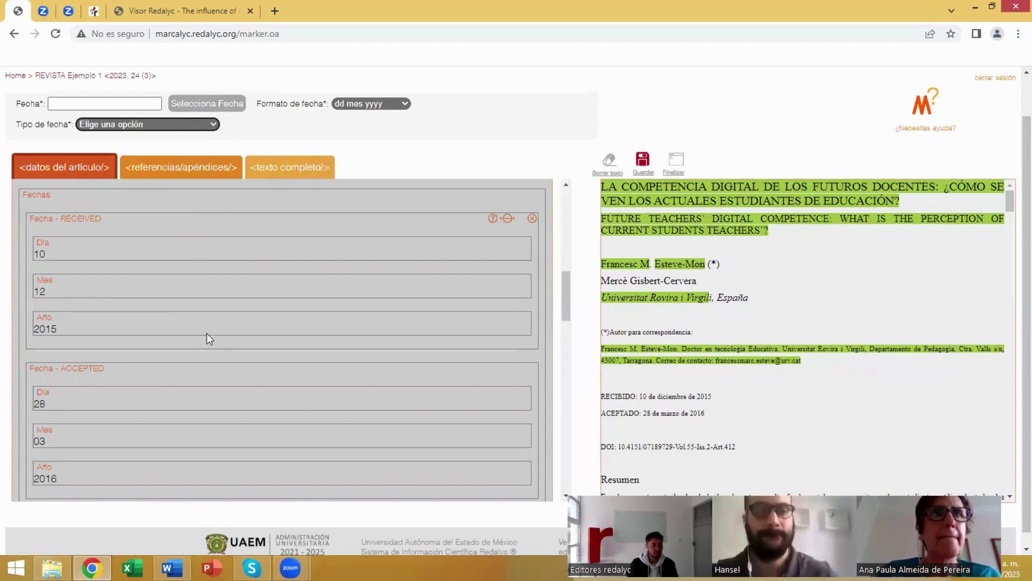
scroll(267, 355, "down", 4)
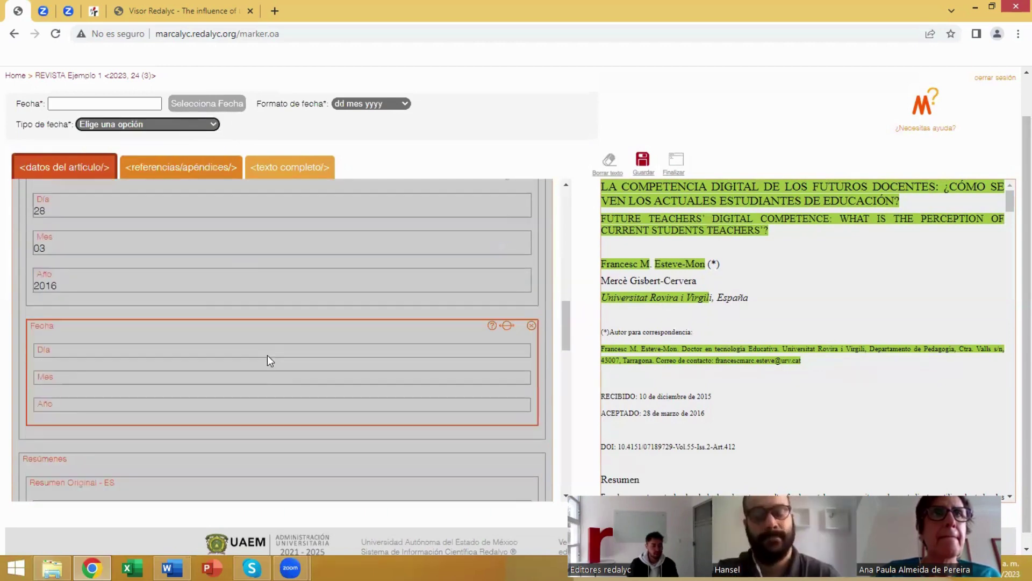
left_click(531, 325)
Review the Spanish and English abstracts, the keyword groups and the DOI in the article data.
scroll(89, 318, "down", 2)
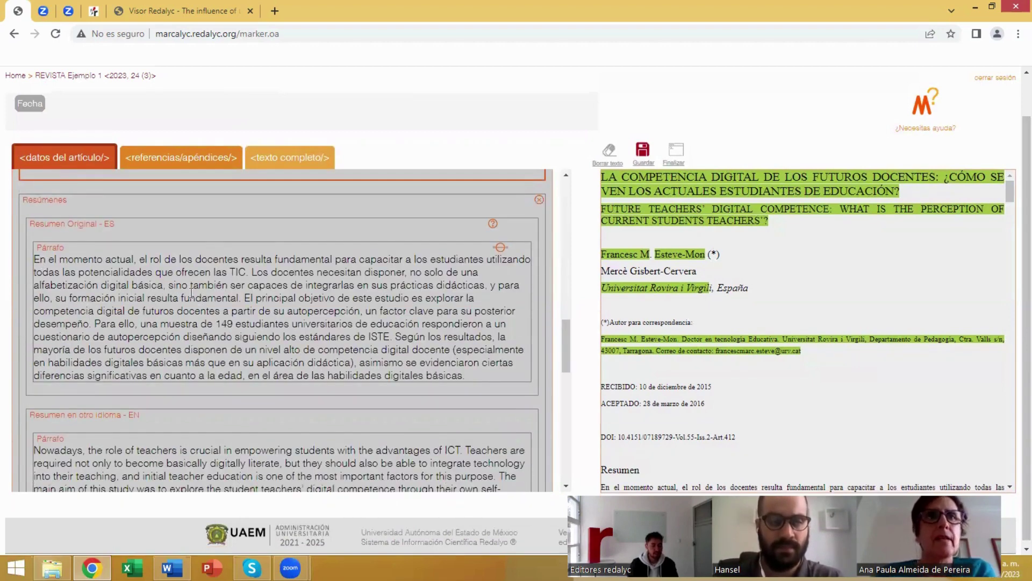
scroll(191, 292, "down", 3)
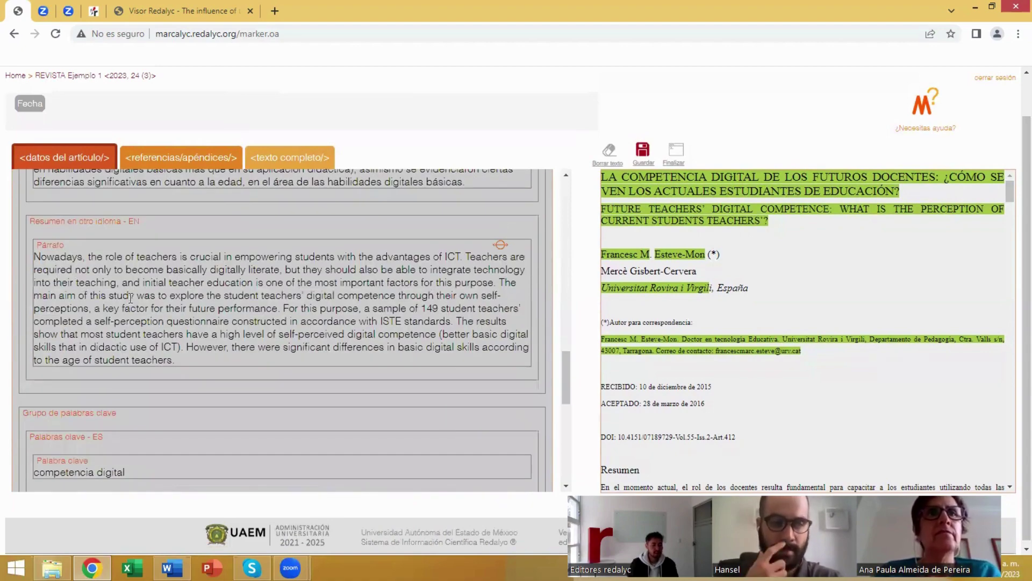
scroll(272, 301, "down", 3)
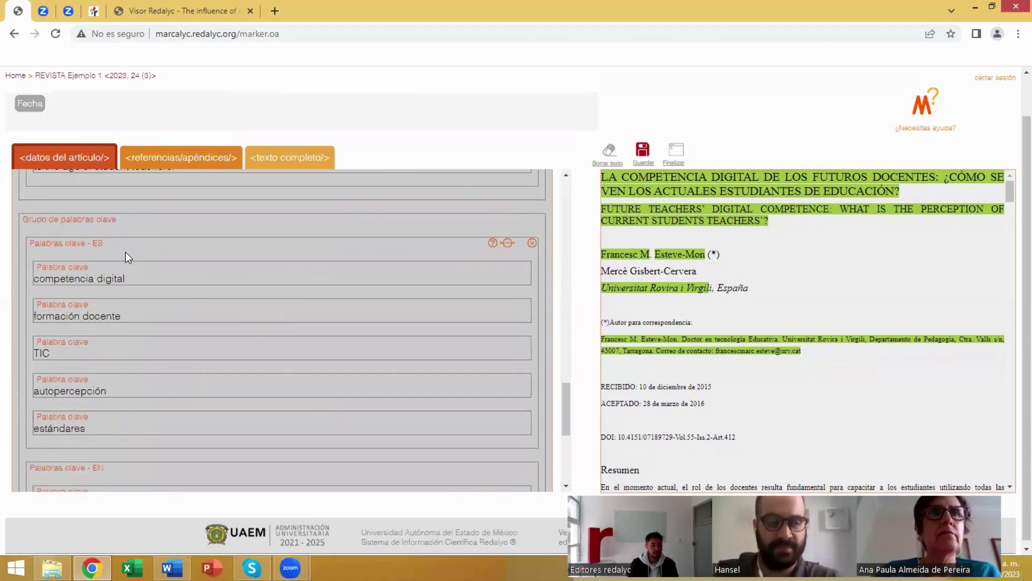
scroll(144, 253, "down", 1)
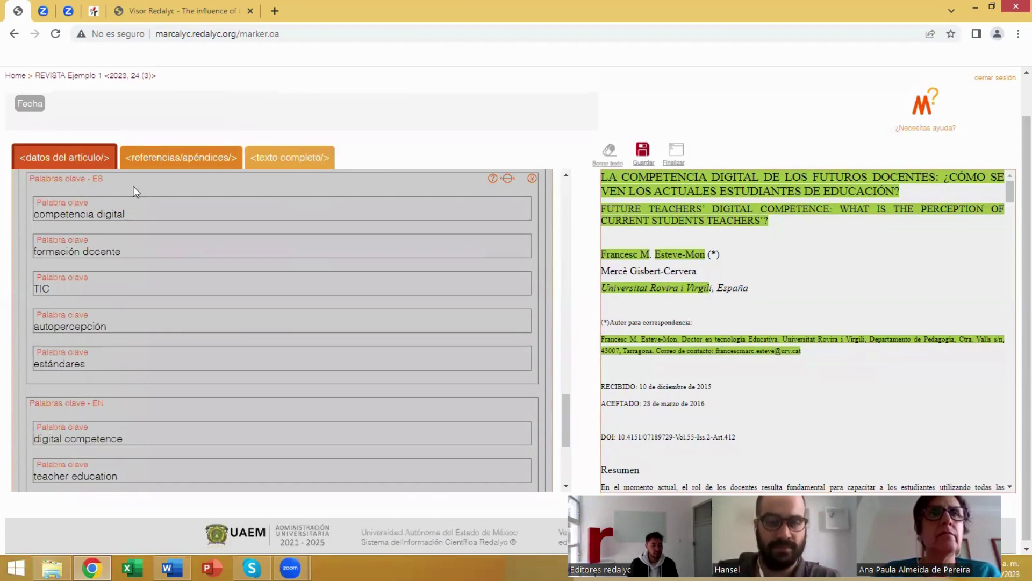
scroll(270, 305, "down", 2)
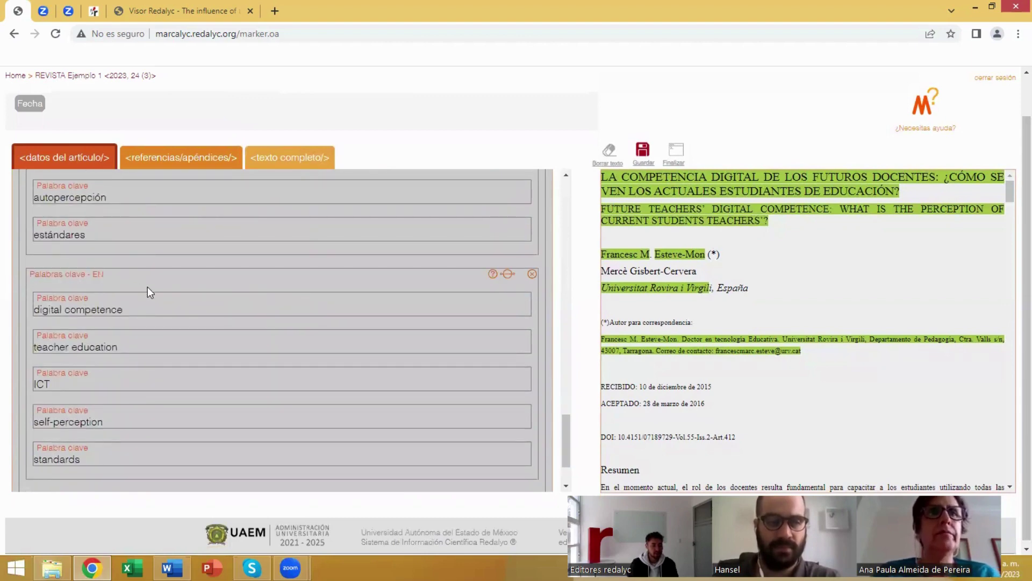
scroll(151, 288, "down", 2)
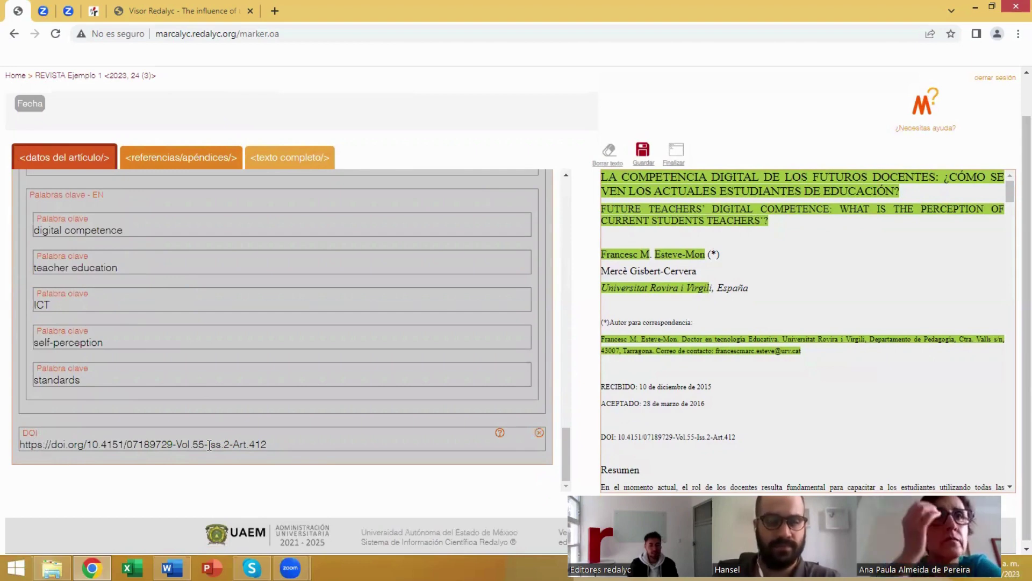
scroll(338, 374, "up", 20)
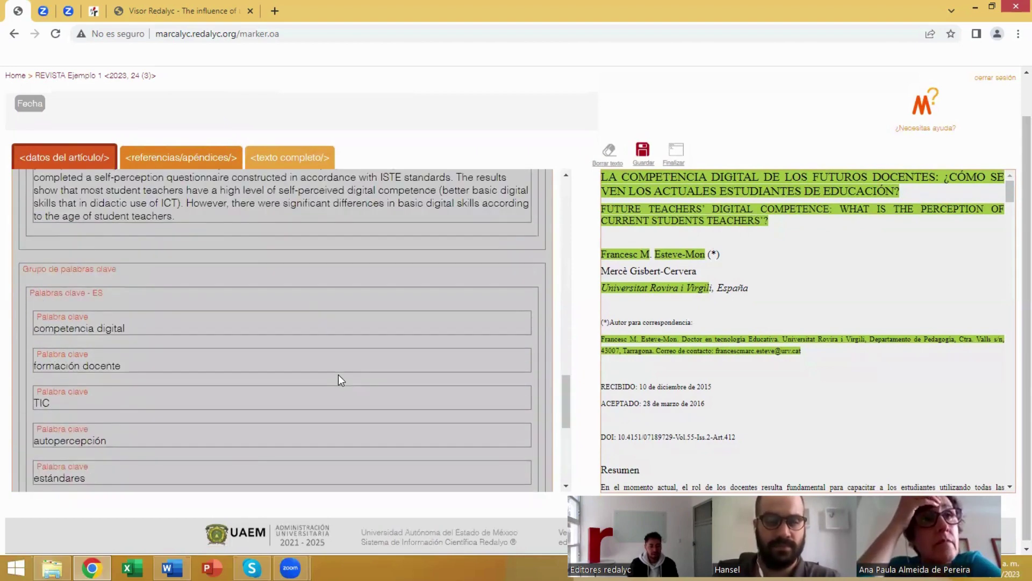
scroll(337, 374, "up", 5)
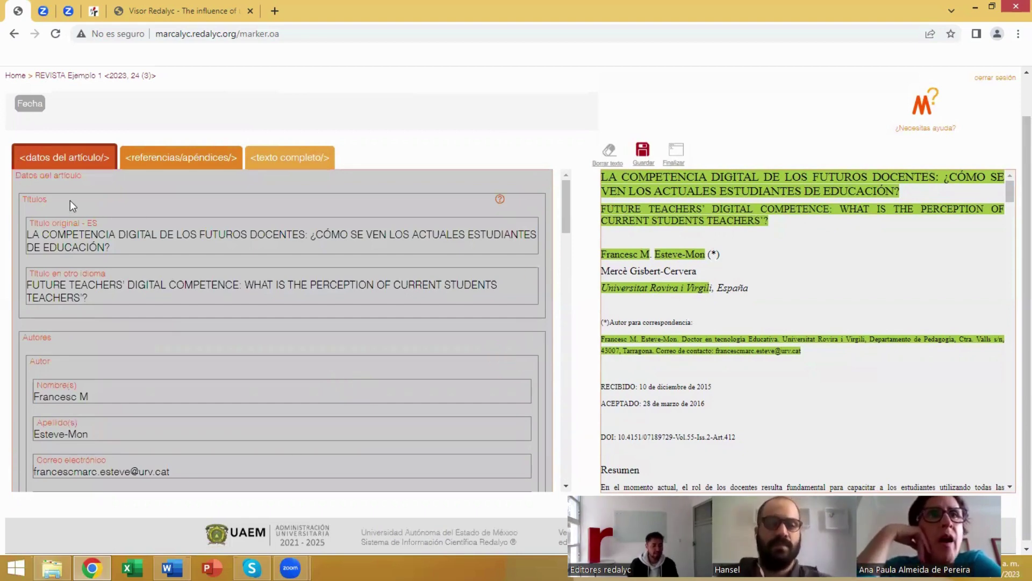
Add a funding entry and tag "Ministerio de Economía y Competitividad del Gobierno de España" as source and EDU2013-42223-P as contract number from the acknowledgements.
left_click(35, 182)
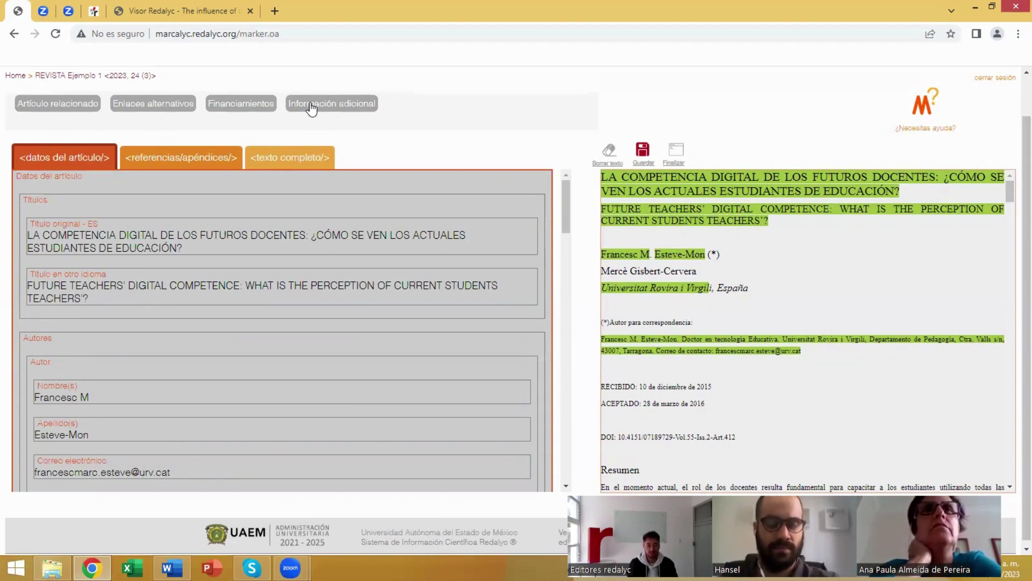
left_click(239, 111)
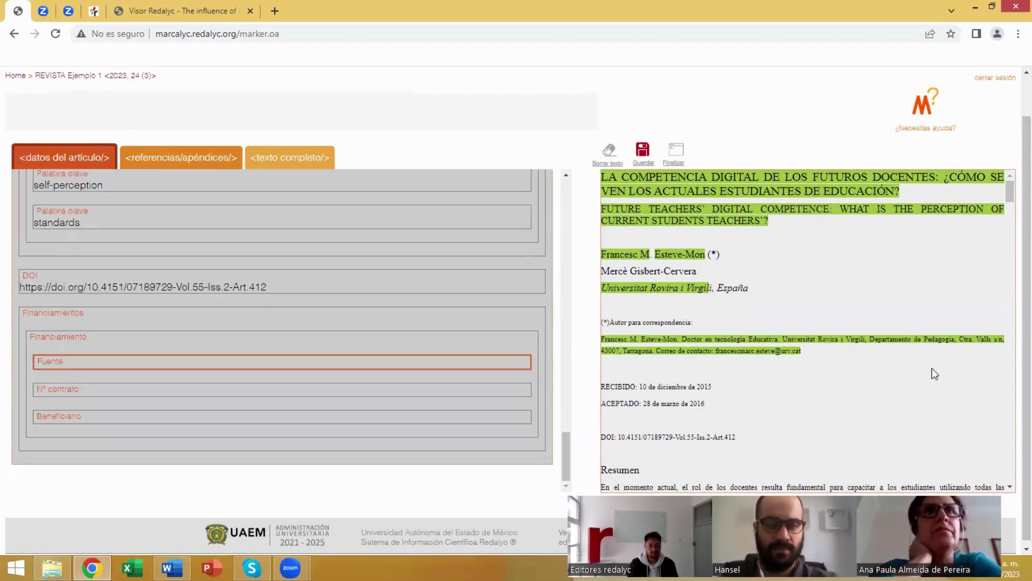
scroll(892, 300, "down", 12)
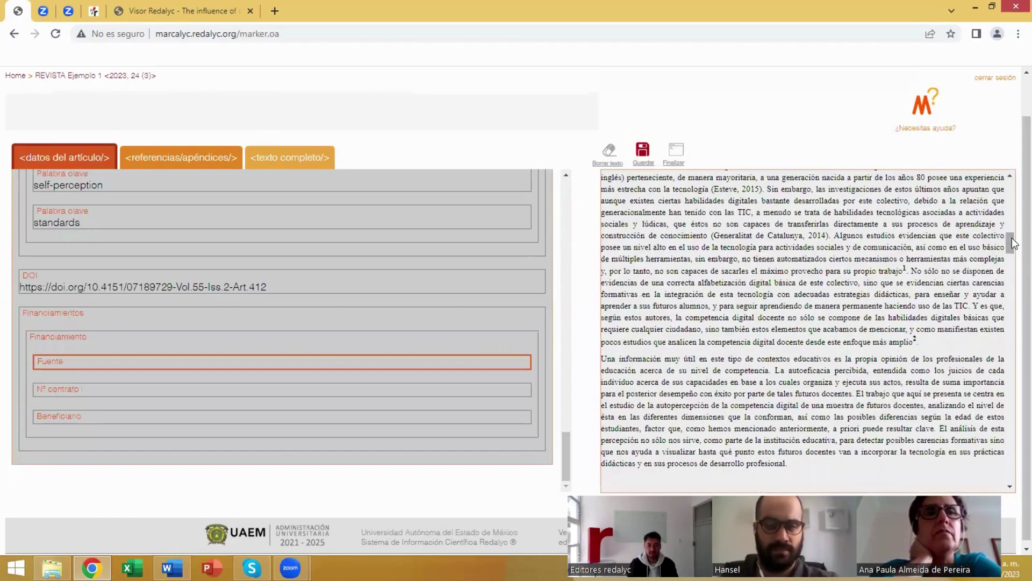
left_click_drag(1012, 243, 1012, 460)
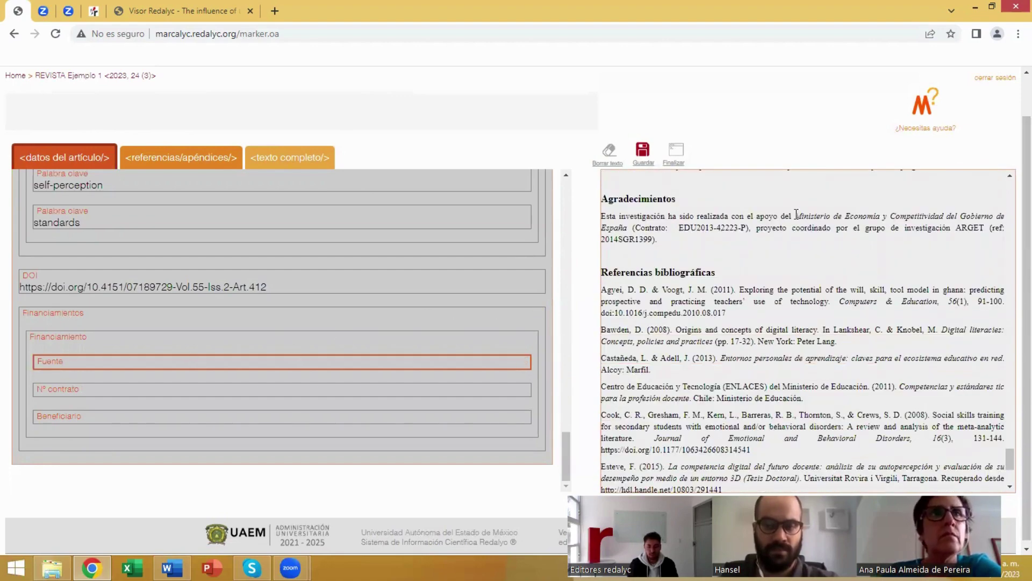
left_click_drag(796, 215, 746, 229)
left_click(109, 405)
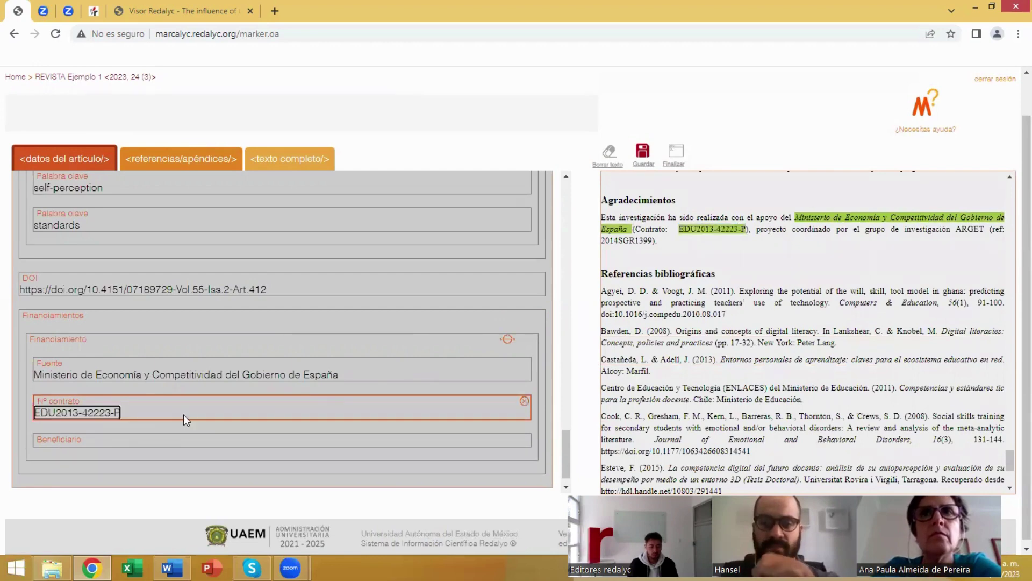
Fill in the funding entry's beneficiary with the Spanish article title from the start of the text.
left_click(72, 443)
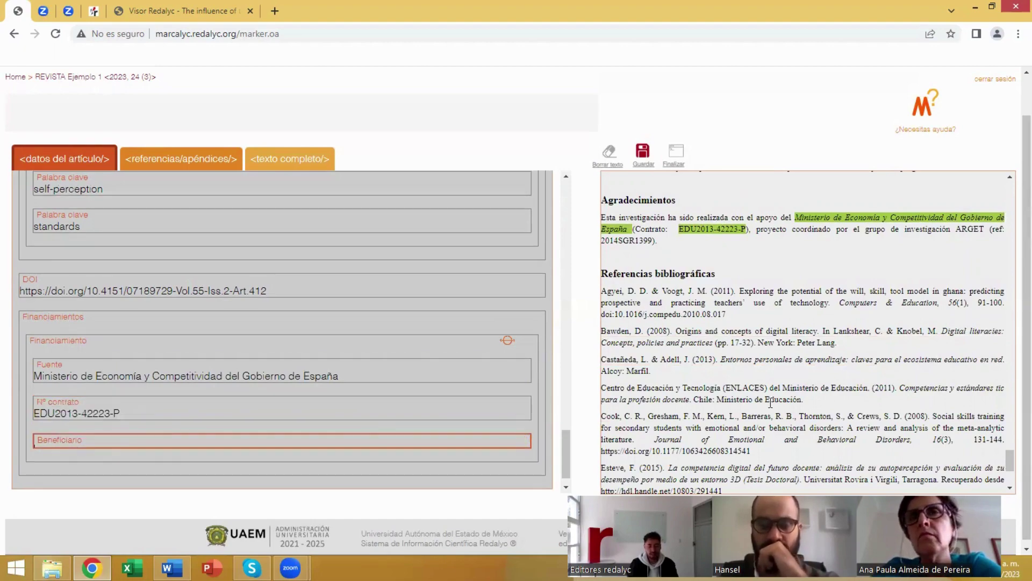
scroll(993, 437, "up", 6)
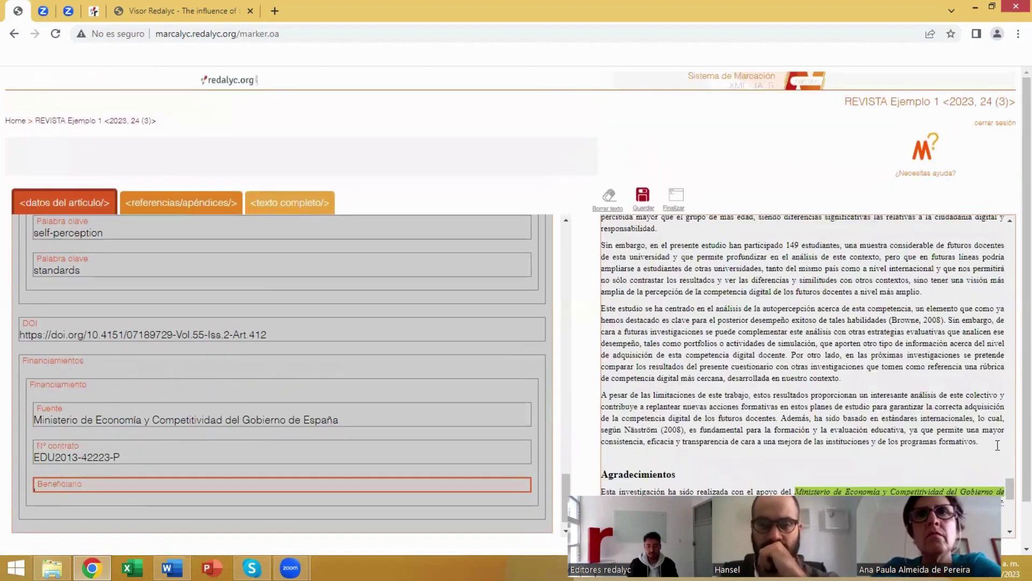
scroll(997, 446, "up", 20)
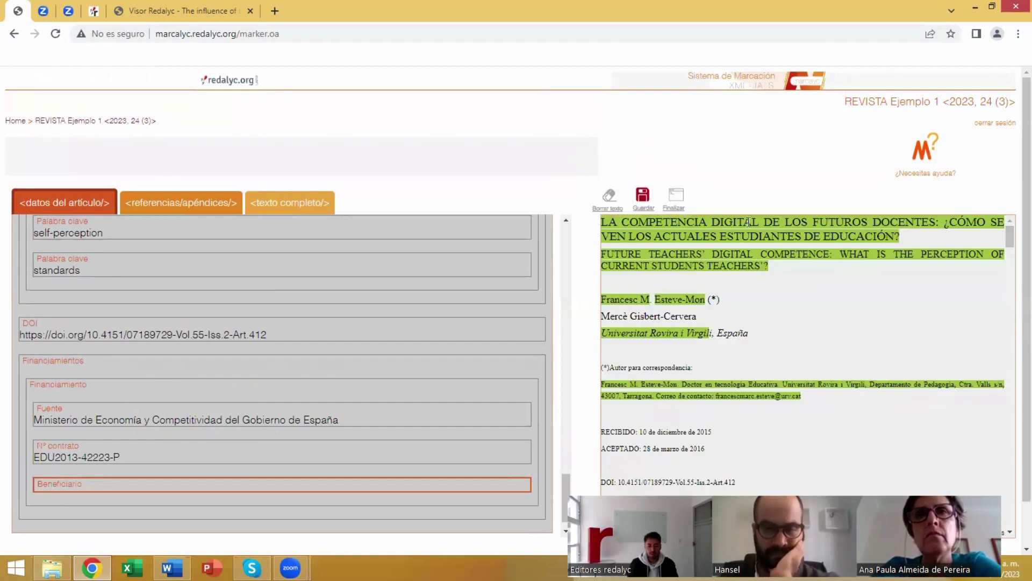
left_click_drag(601, 222, 899, 238)
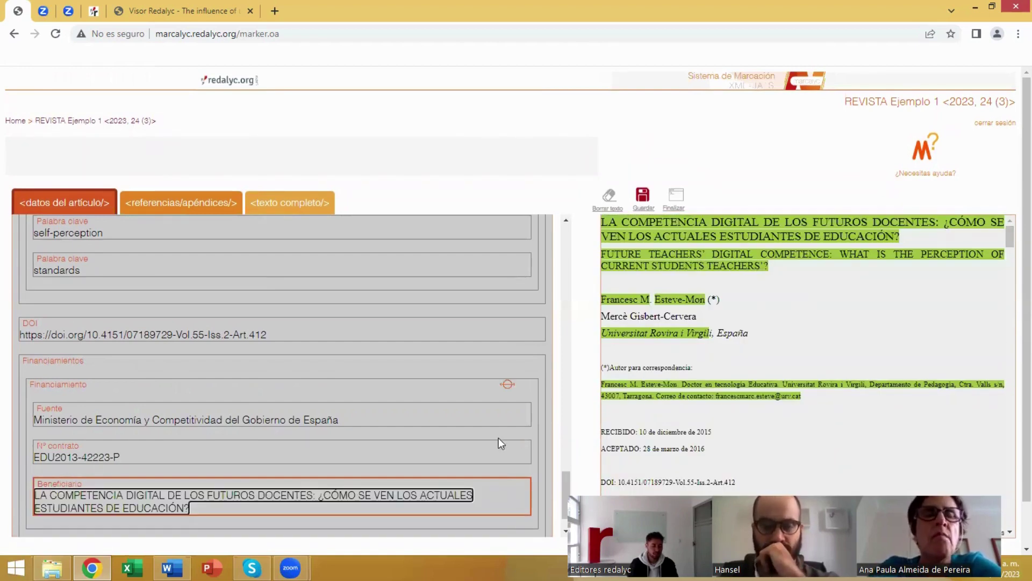
Set the funding type to Contrato and save the article's markup.
left_click(70, 390)
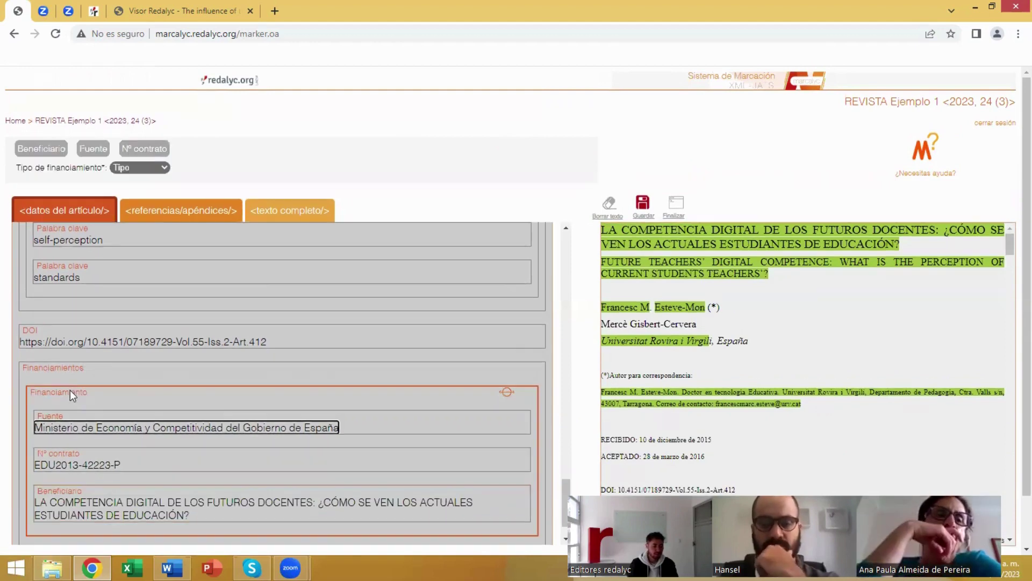
left_click(163, 166)
left_click(131, 185)
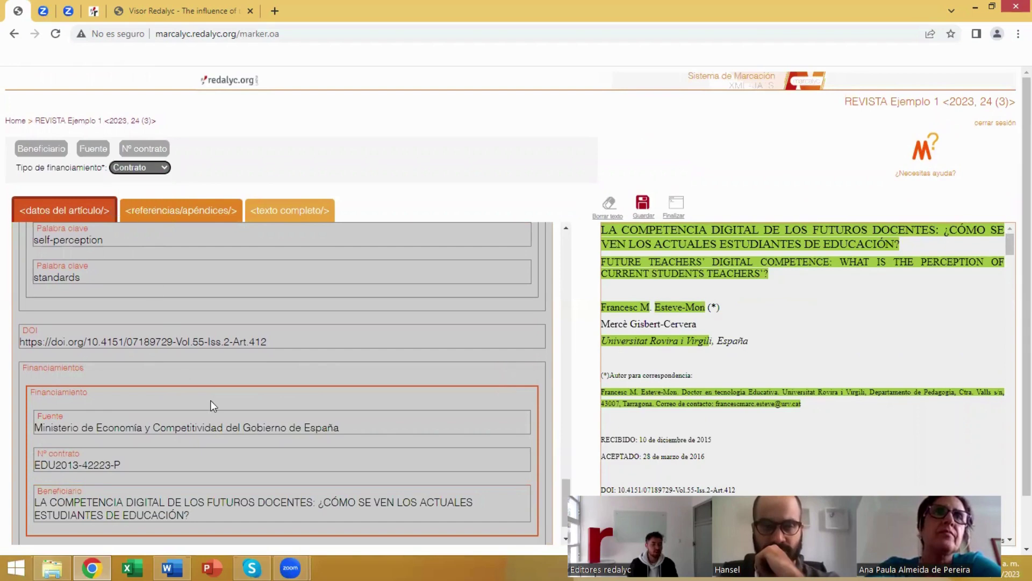
scroll(269, 414, "up", 8)
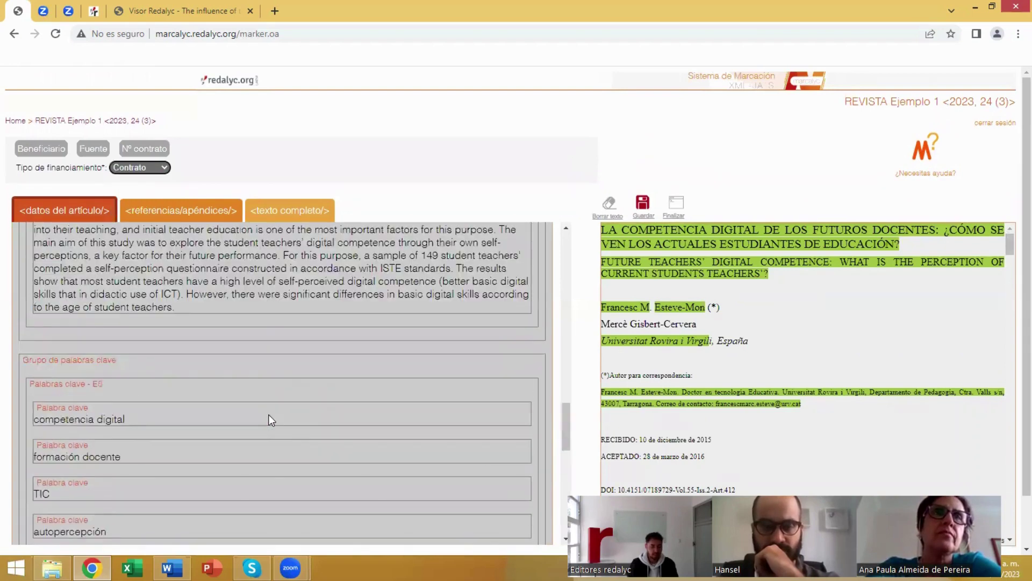
scroll(268, 419, "up", 10)
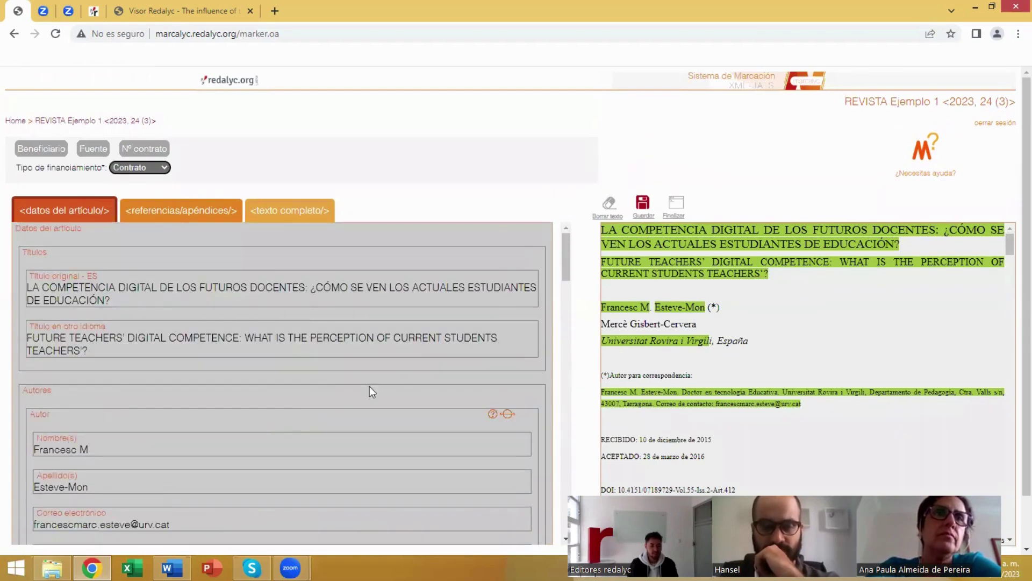
left_click(644, 208)
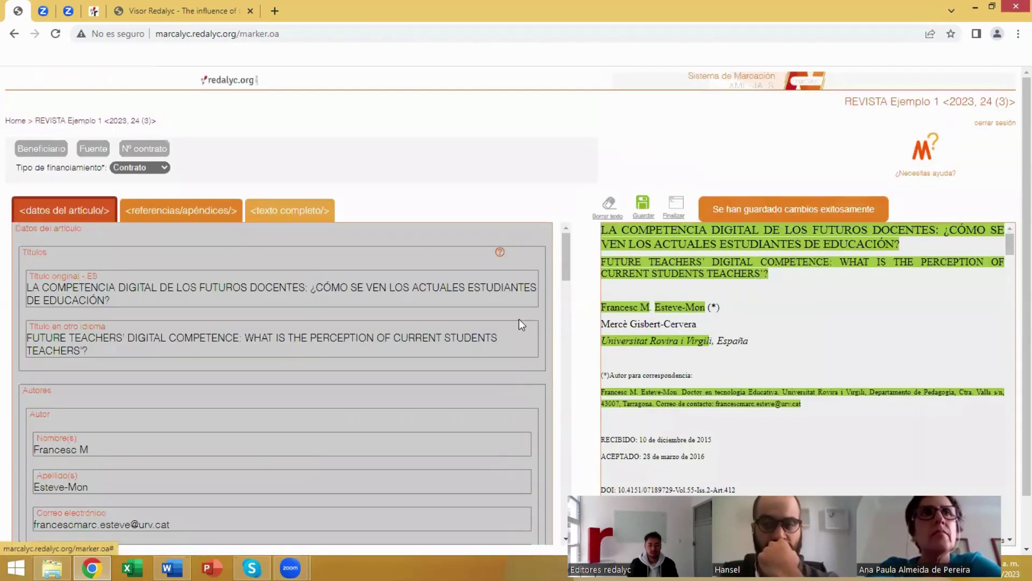
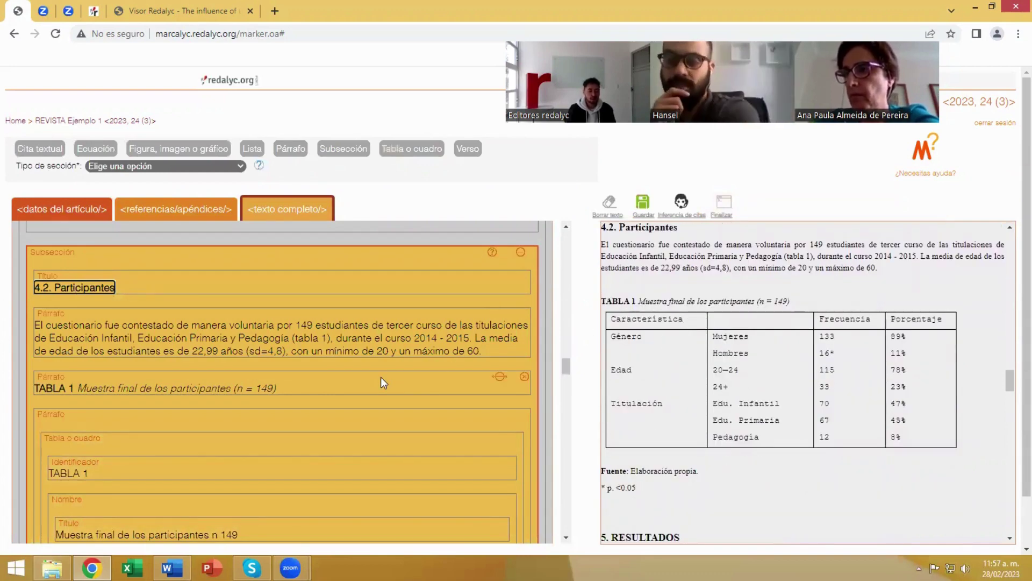
Delete the inferred table element in subsection 4.2 Participantes and insert a new empty table element in its paragraph.
scroll(380, 376, "down", 1)
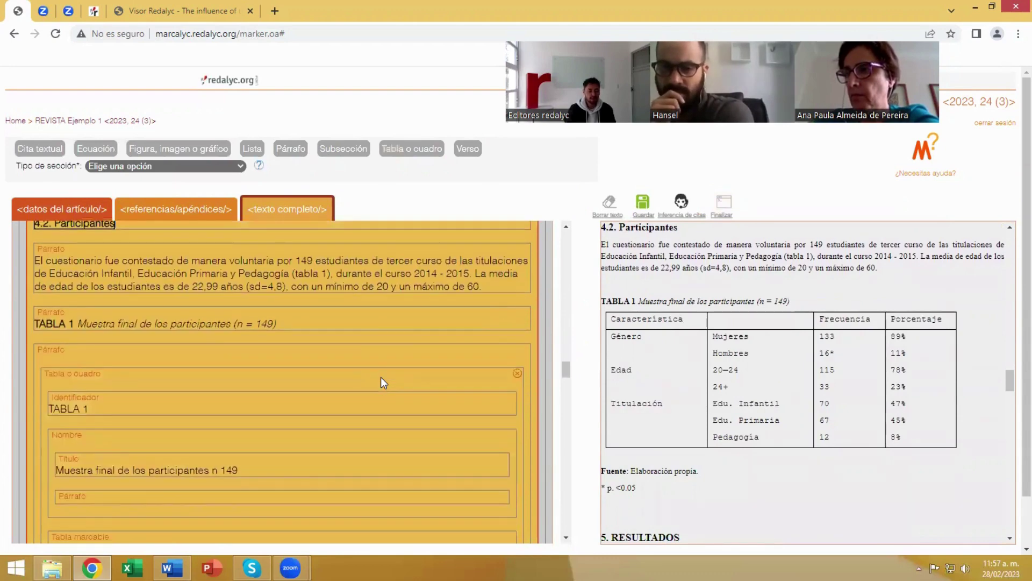
left_click(517, 373)
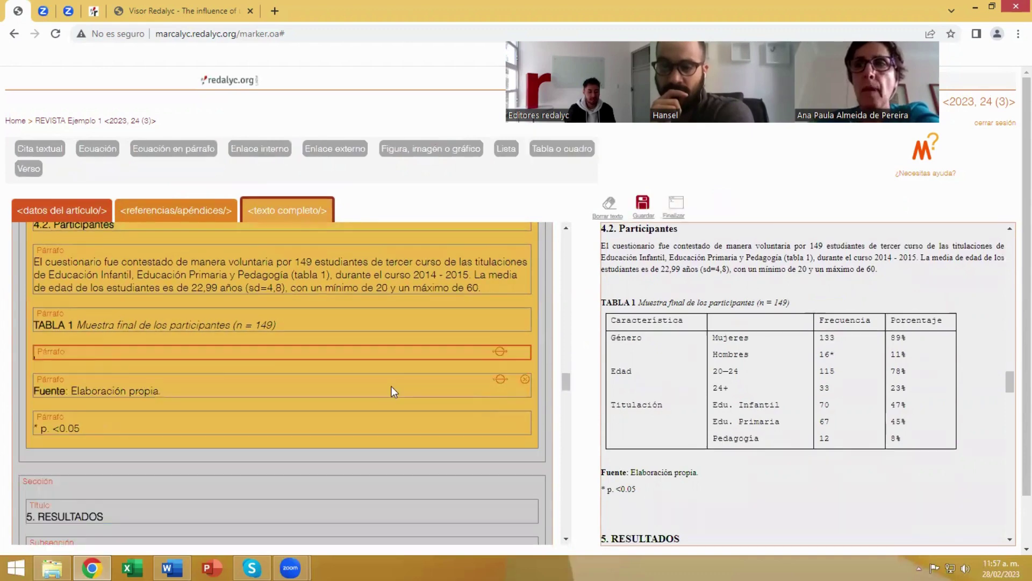
left_click(68, 352)
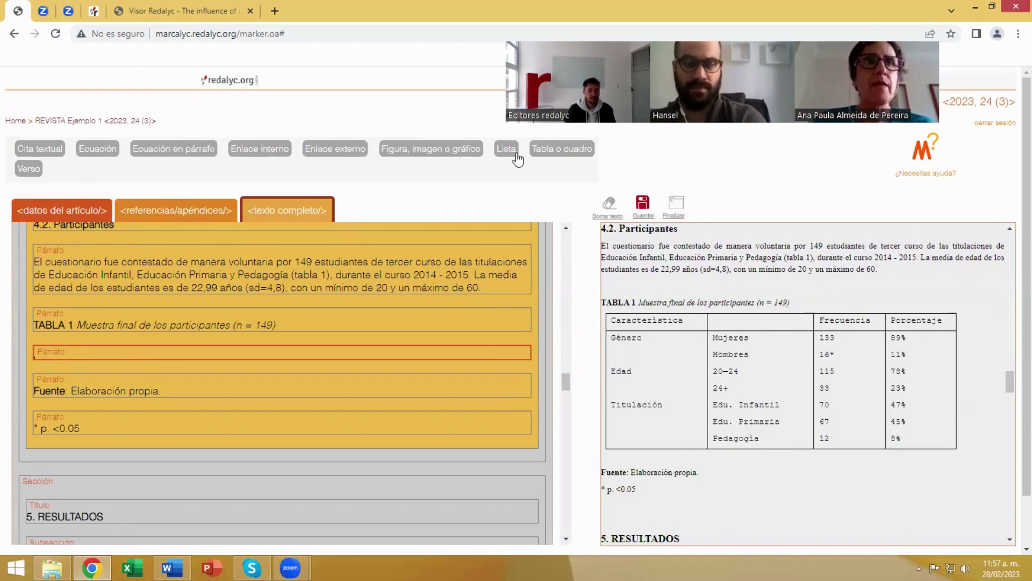
left_click(566, 156)
left_click(75, 376)
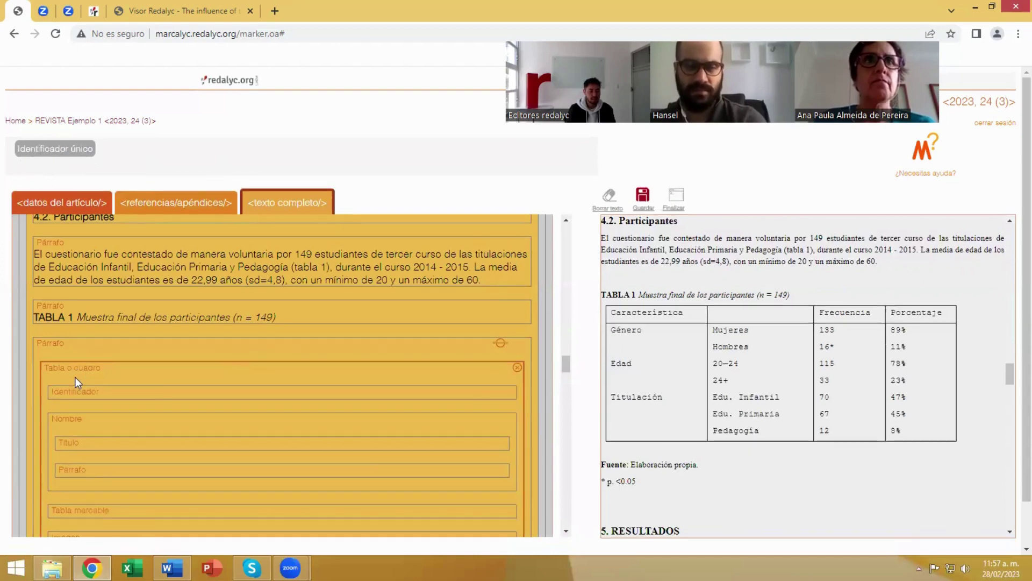
Tag "TABLA 1" as the table's identifier and "Muestra final de los participantes (n = 149)" as its title, and remove the empty paragraph under the name.
scroll(135, 365, "down", 1)
left_click(88, 329)
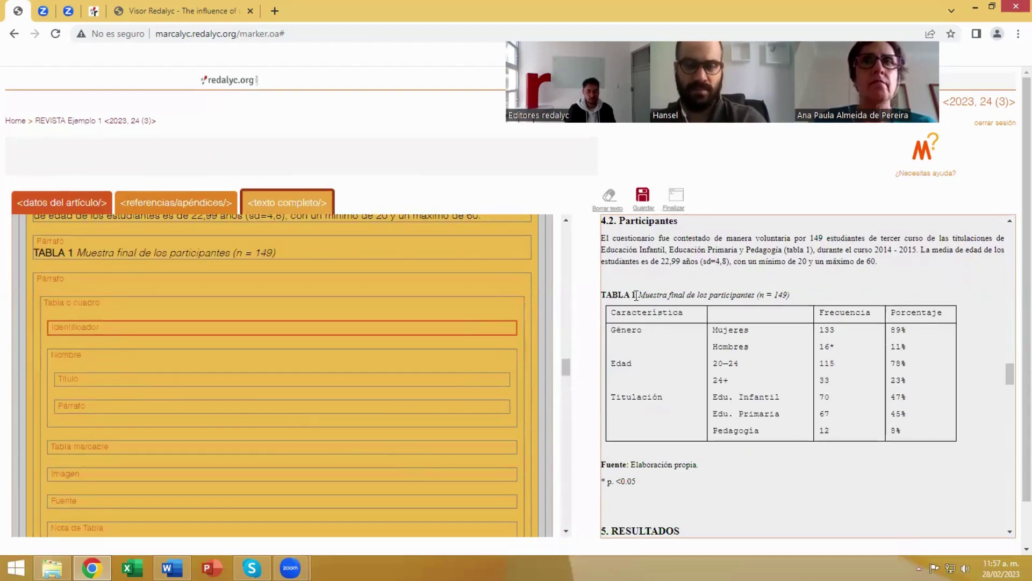
left_click_drag(636, 294, 600, 296)
left_click(148, 394)
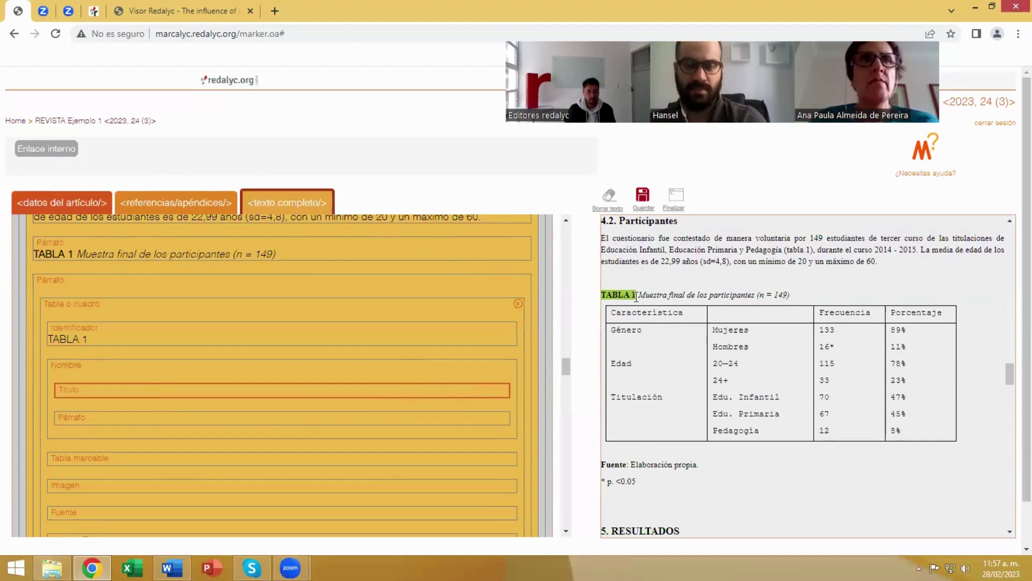
left_click_drag(640, 298, 790, 296)
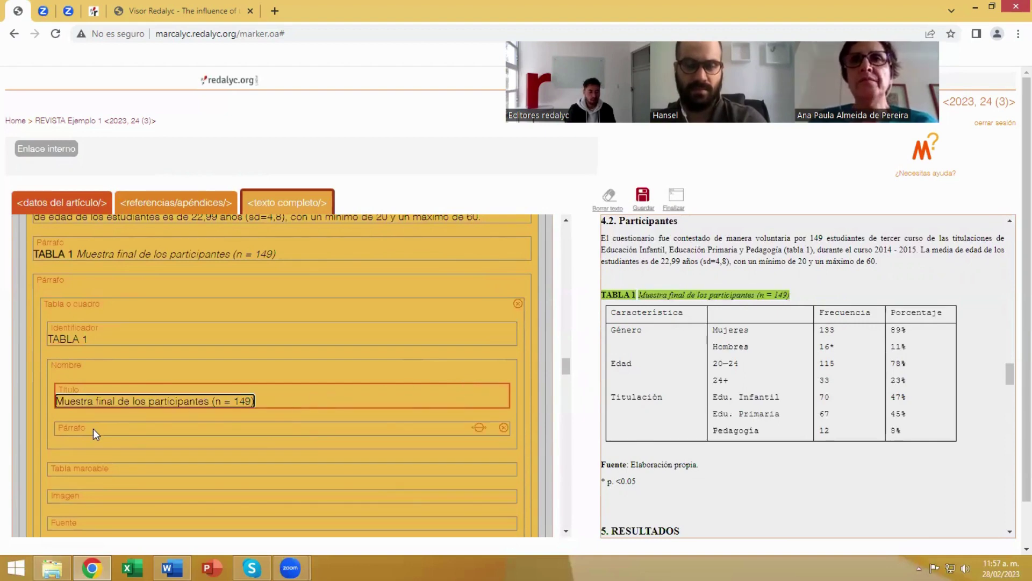
left_click(503, 429)
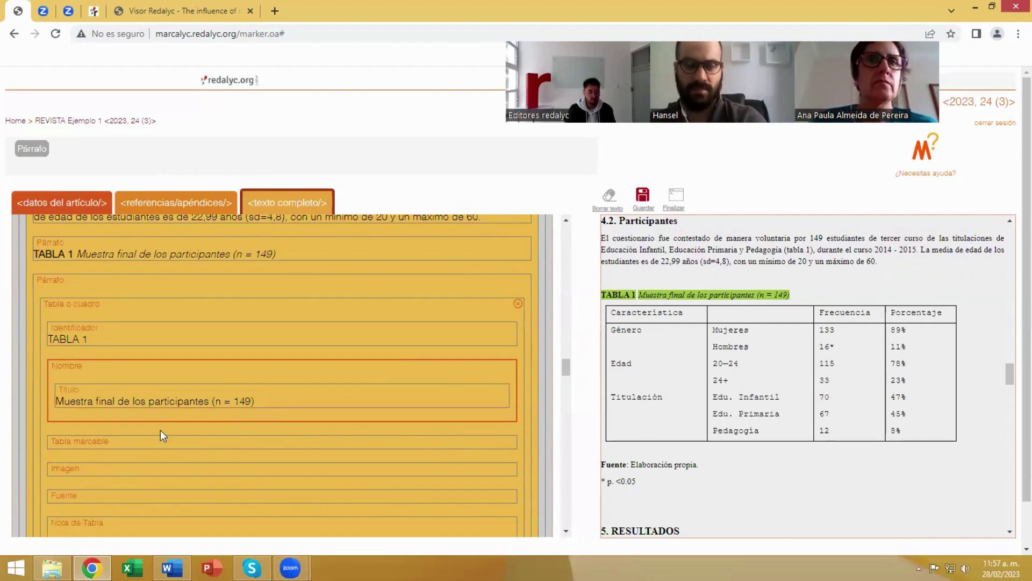
Import the participants table from the source text into the markable table element of TABLA 1.
scroll(160, 431, "down", 1)
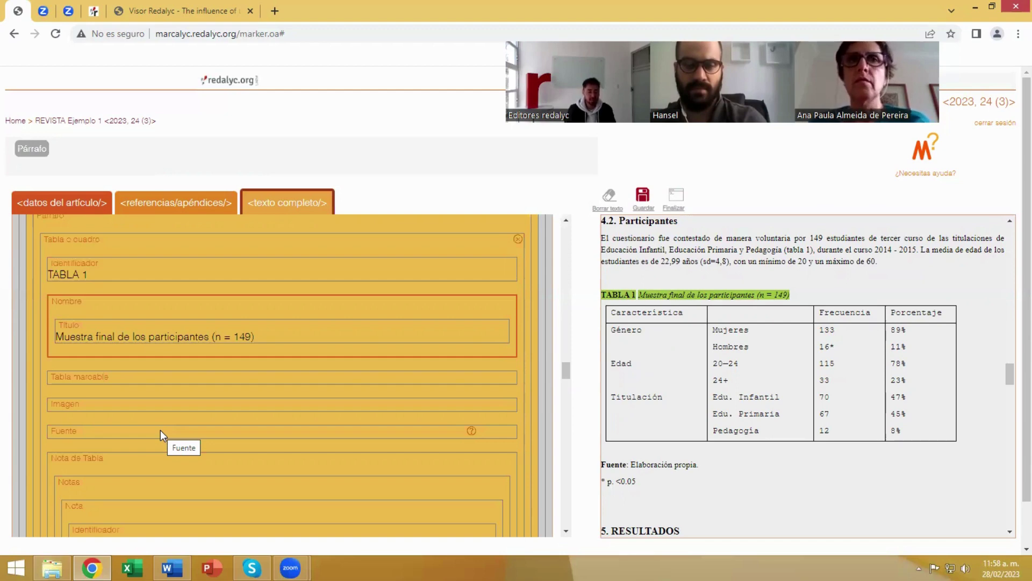
left_click(86, 376)
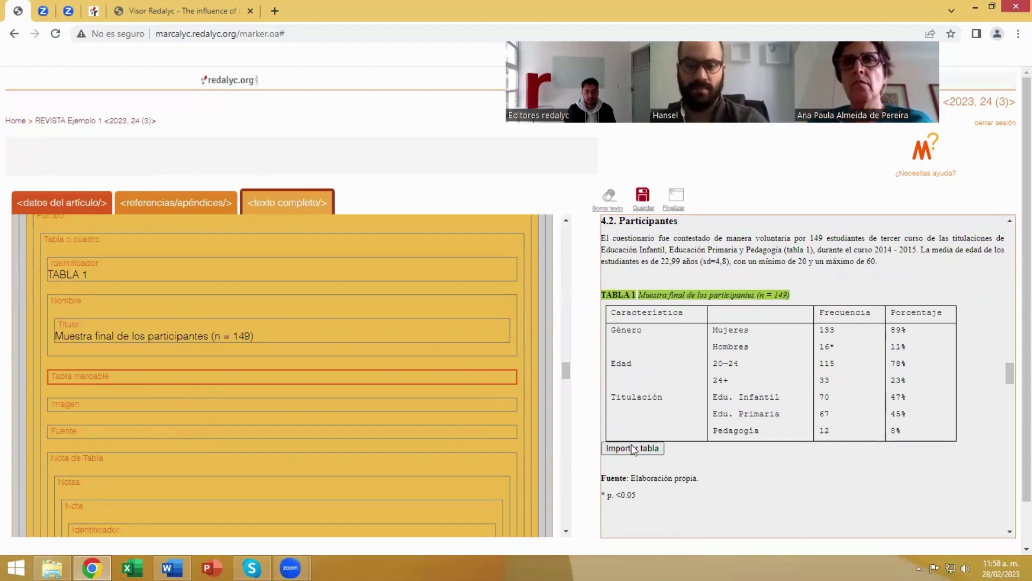
left_click(75, 406)
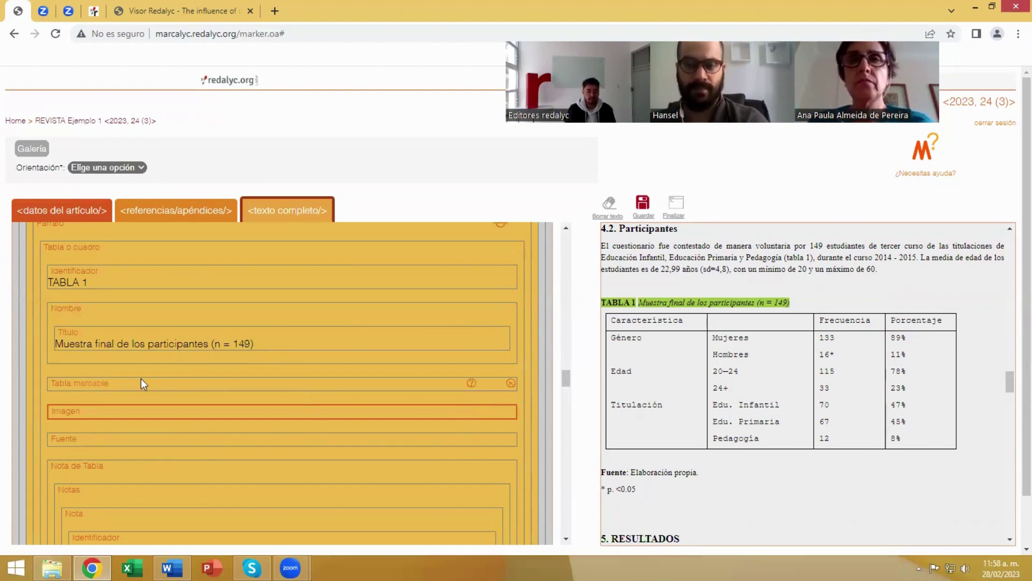
left_click(96, 383)
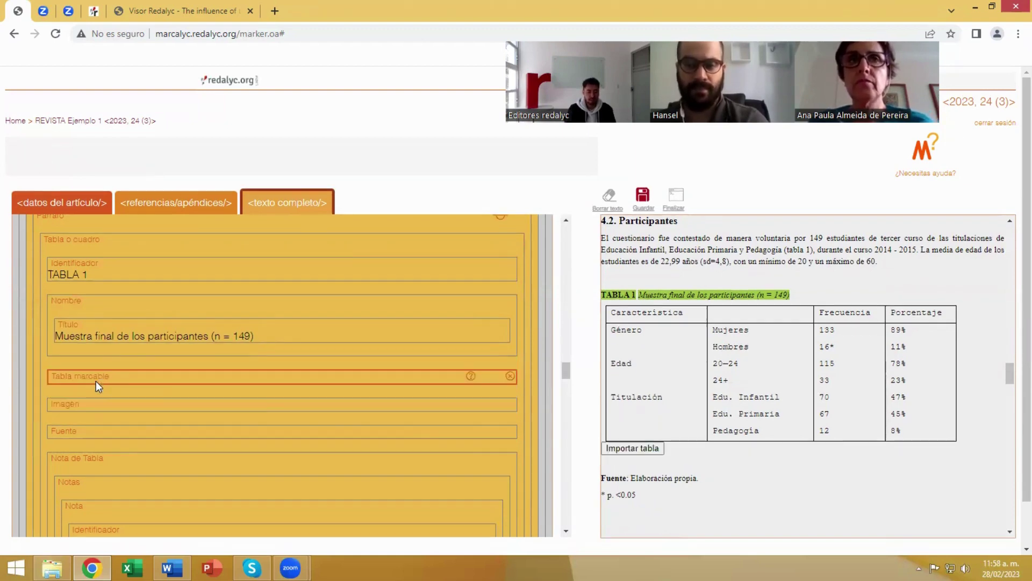
left_click(633, 448)
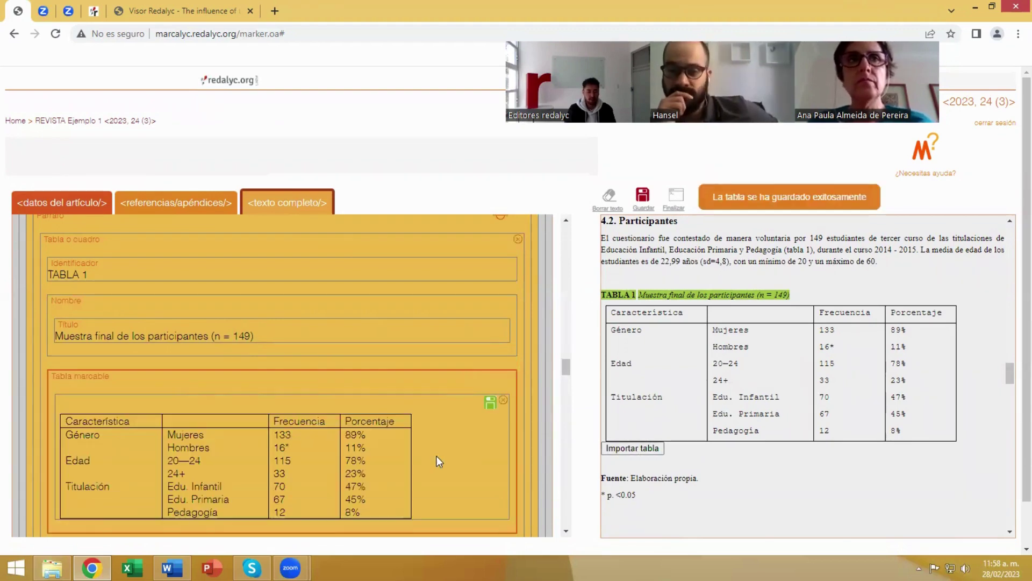
scroll(275, 393, "down", 1)
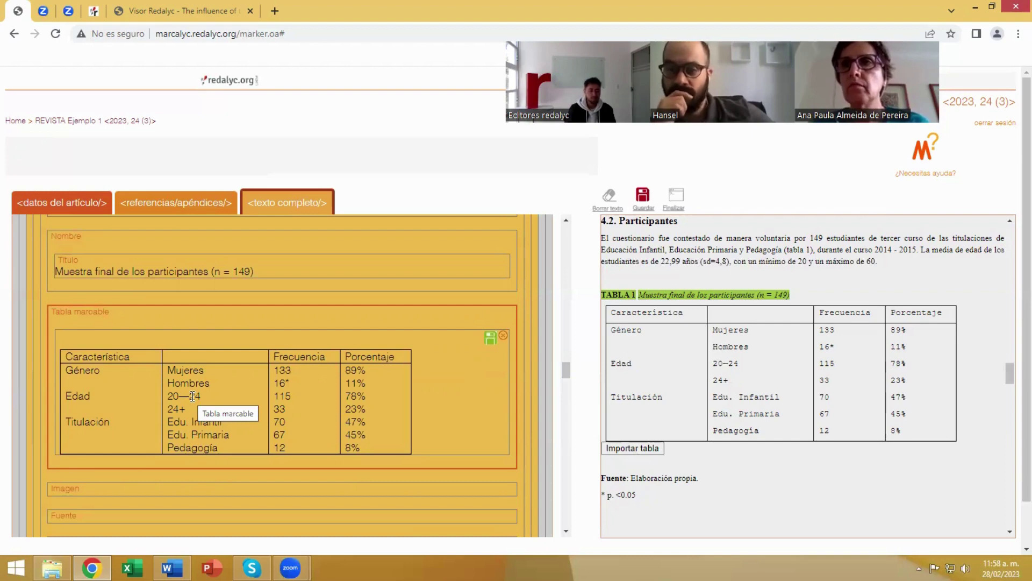
Remove TABLA 1's unused image element and tag "Elaboración propia." as the table's source.
scroll(192, 396, "down", 3)
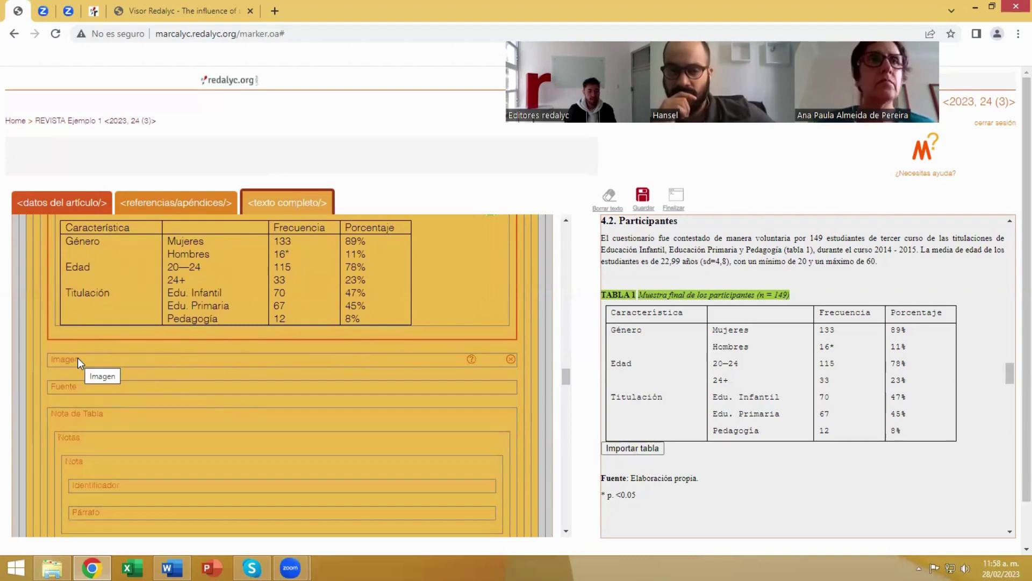
left_click(510, 359)
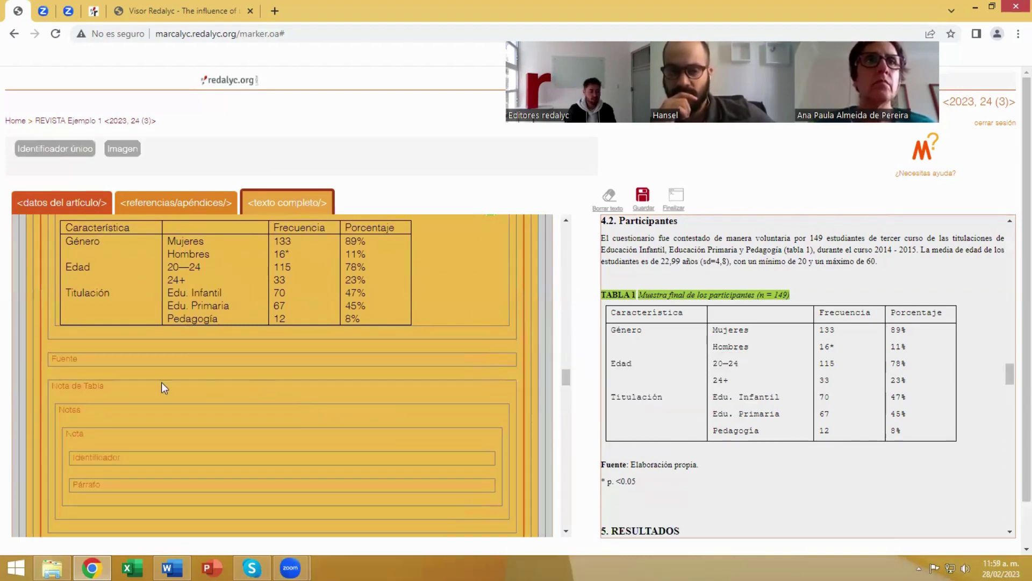
left_click(66, 360)
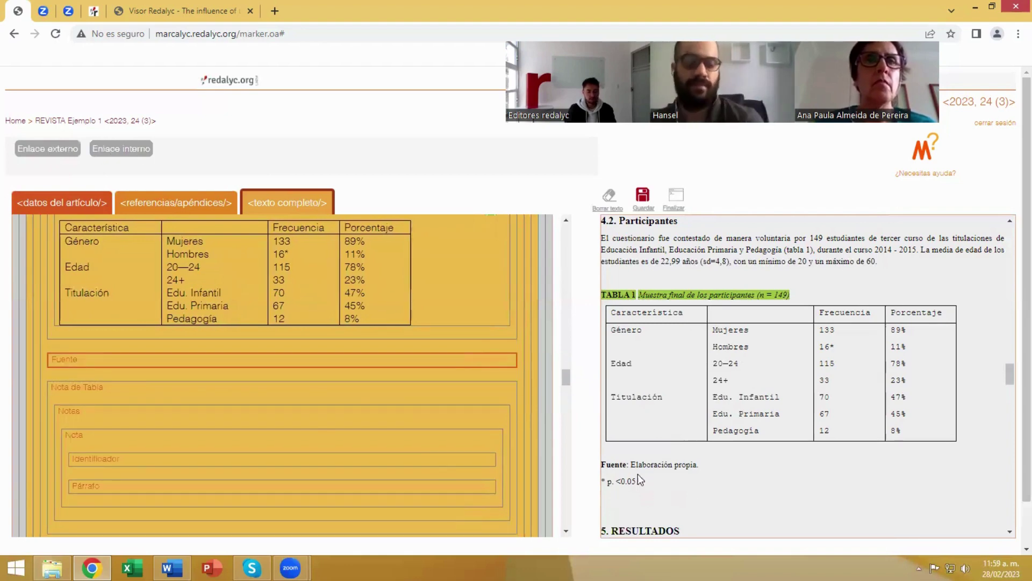
left_click_drag(631, 464, 701, 463)
scroll(112, 427, "down", 1)
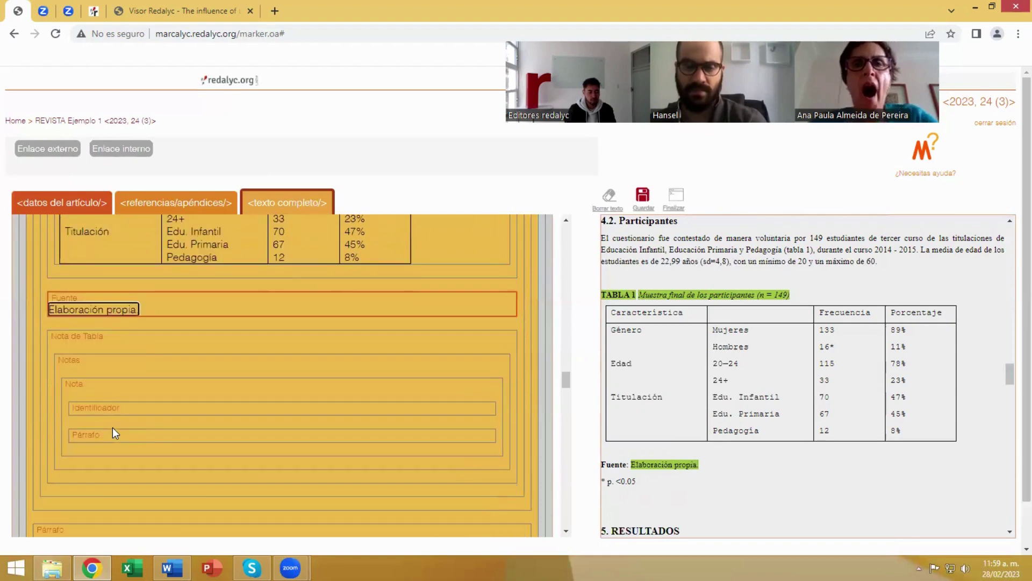
Tag the table note with "*" as its identifier and "p. <0.05" as its paragraph.
left_click(96, 408)
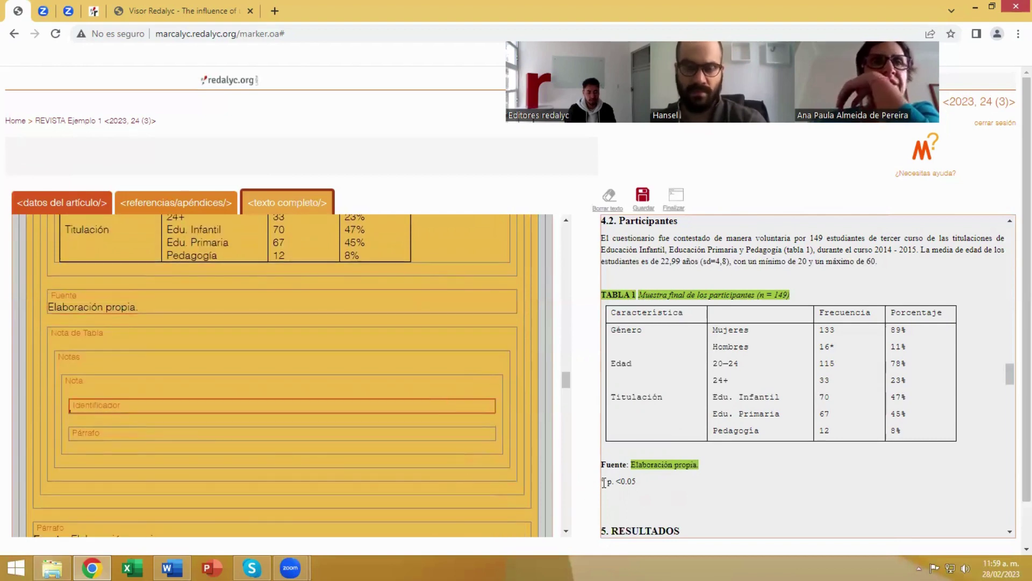
left_click_drag(607, 480, 595, 482)
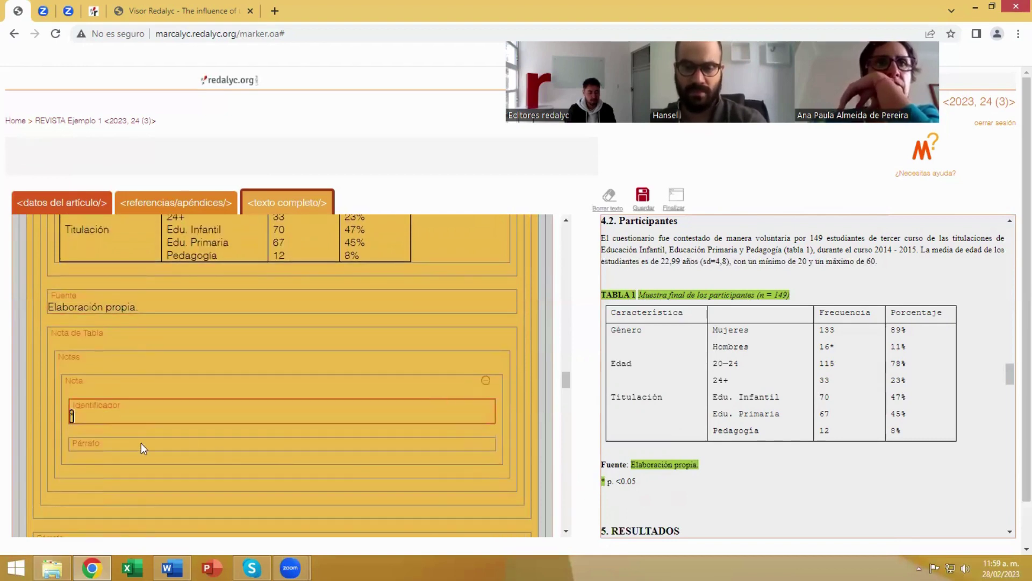
left_click(100, 443)
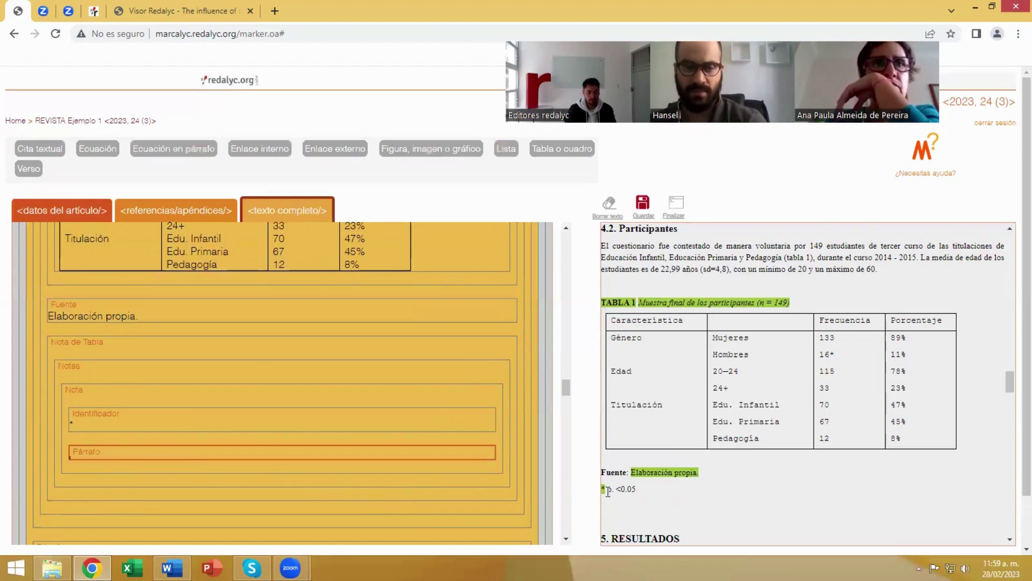
left_click_drag(606, 489, 646, 489)
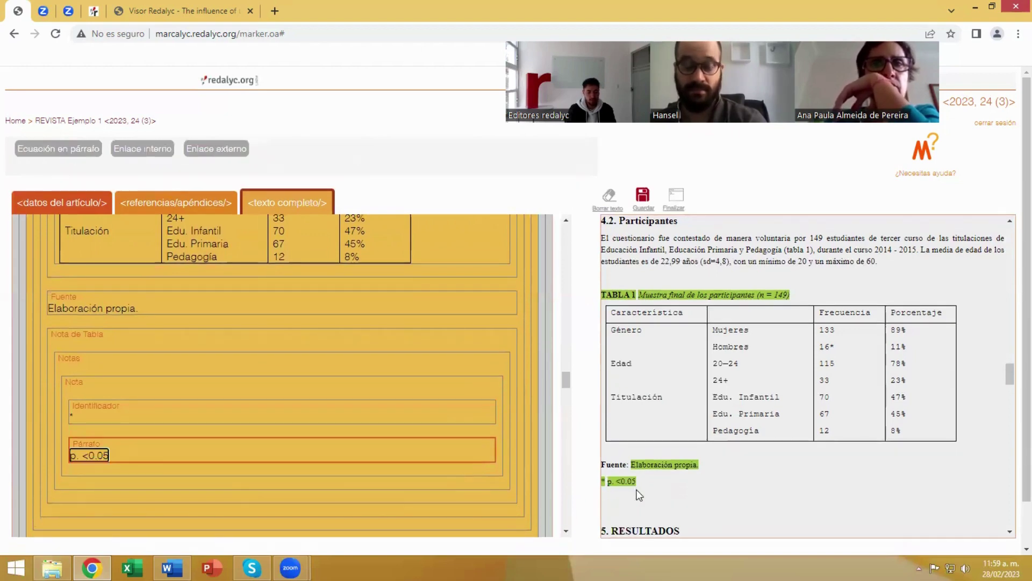
Delete the duplicate caption, source and note paragraphs around TABLA 1 in subsection 4.2 and save the markup.
scroll(247, 491, "up", 2)
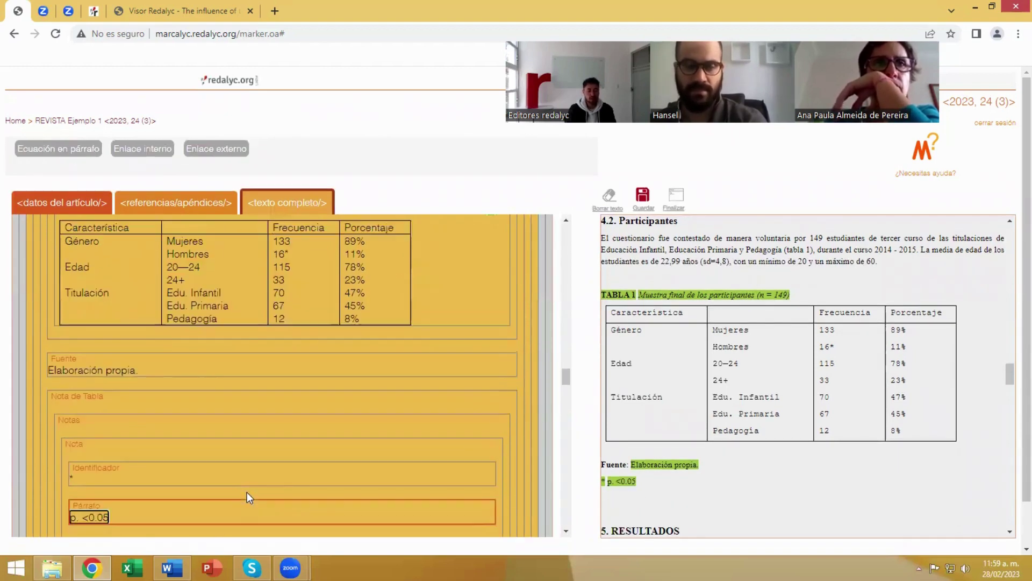
scroll(247, 492, "up", 8)
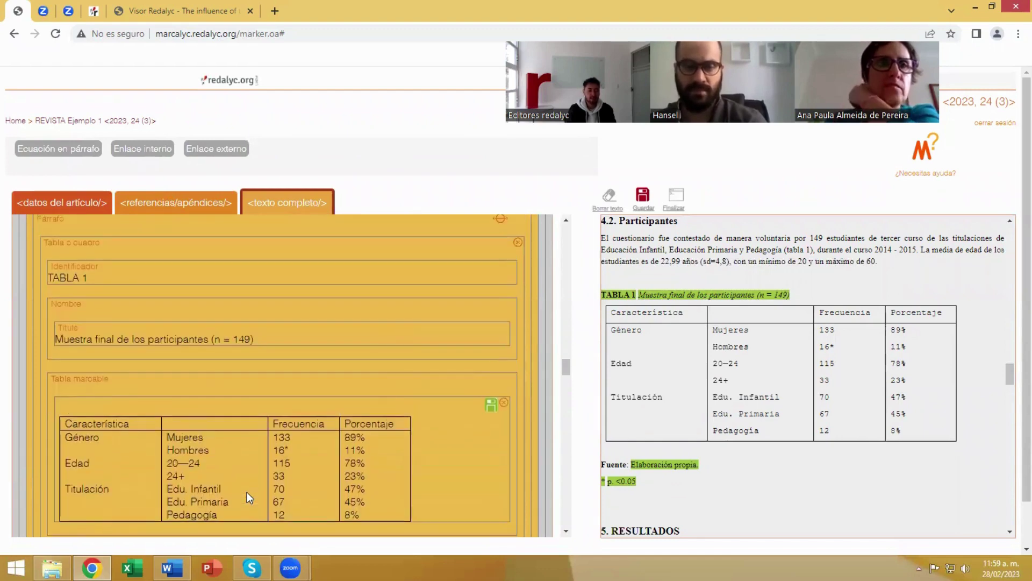
scroll(247, 497, "up", 1)
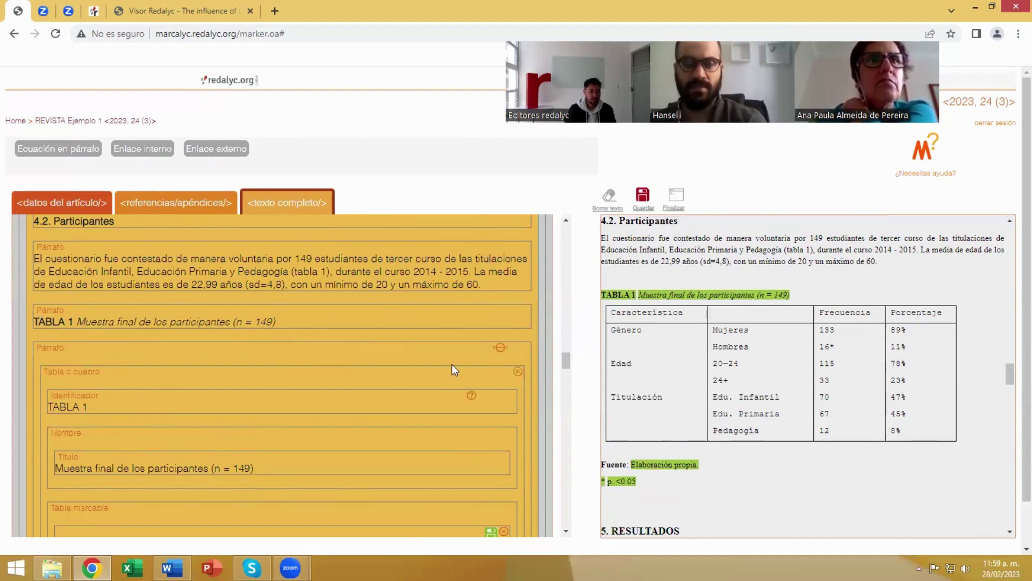
left_click(522, 312)
scroll(252, 383, "down", 1)
scroll(252, 383, "down", 6)
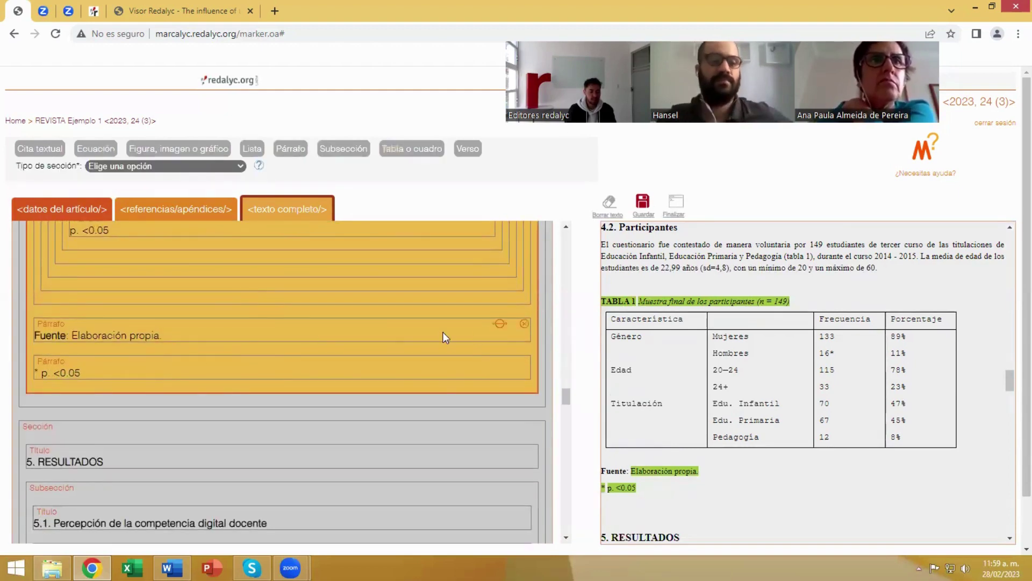
left_click(522, 325)
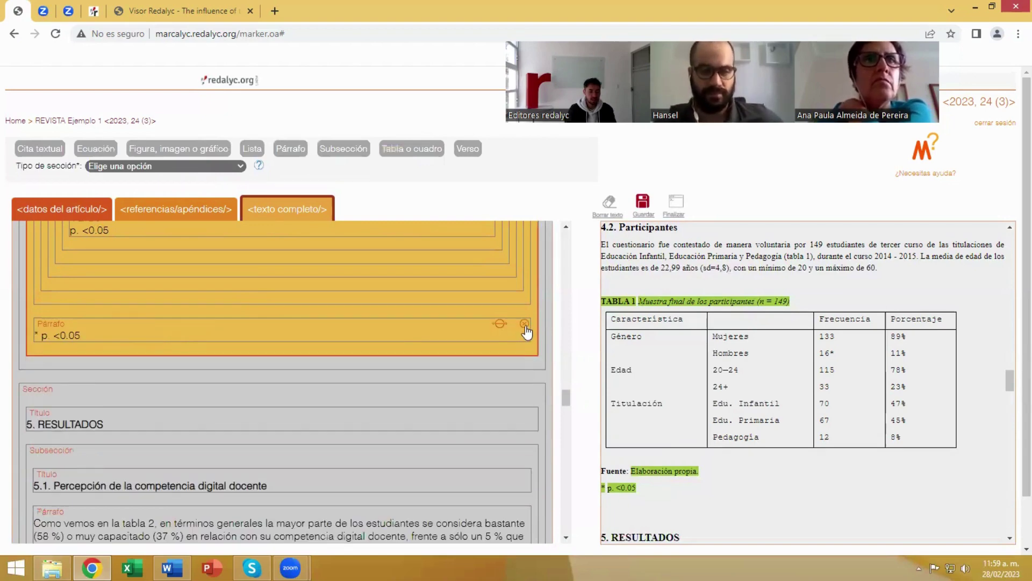
left_click(524, 323)
left_click(641, 215)
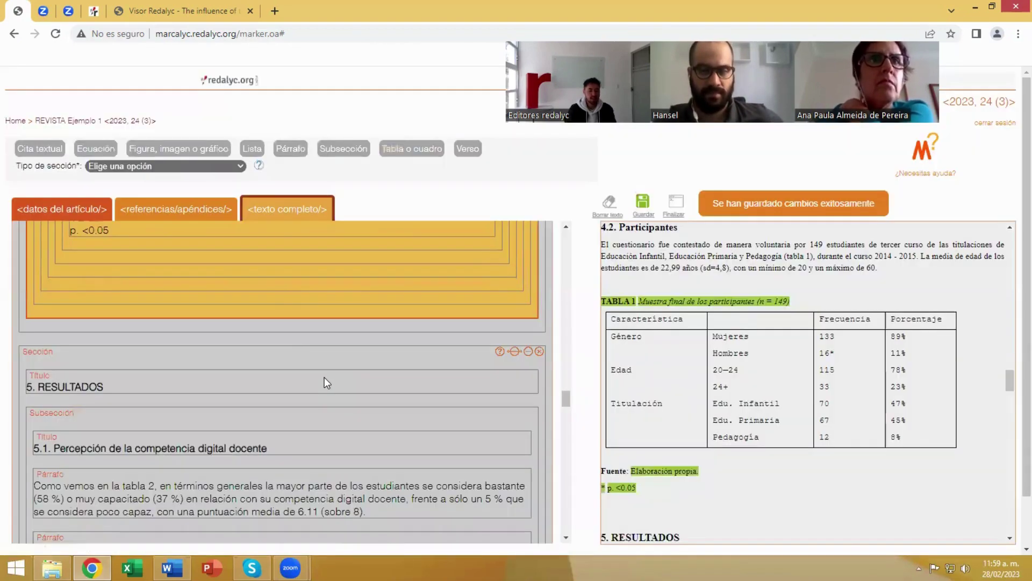
Replace the existing TABLA 2 element in subsection 5.1 with a new, empty table element in the same paragraph.
scroll(294, 335, "down", 3)
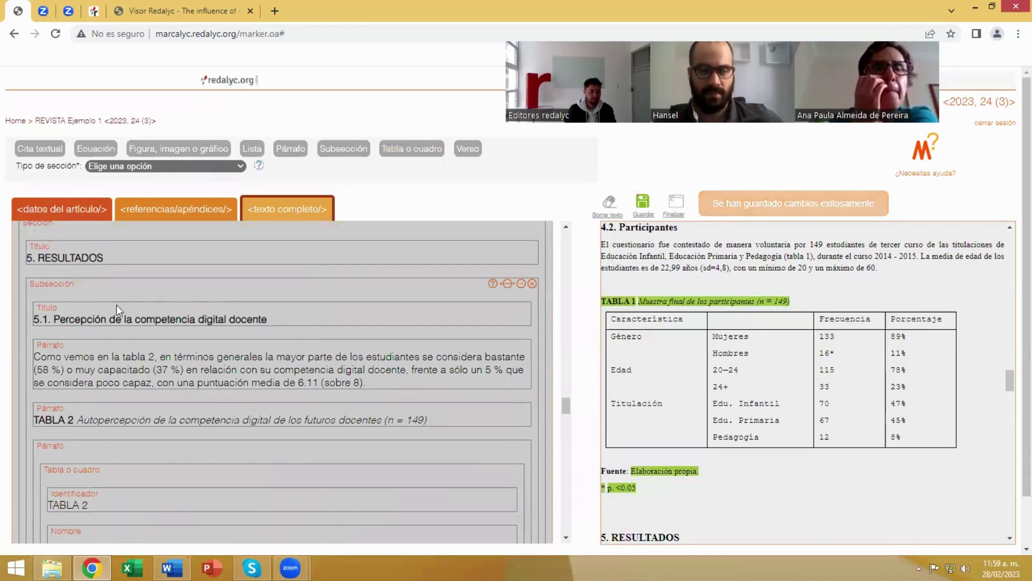
left_click(57, 232)
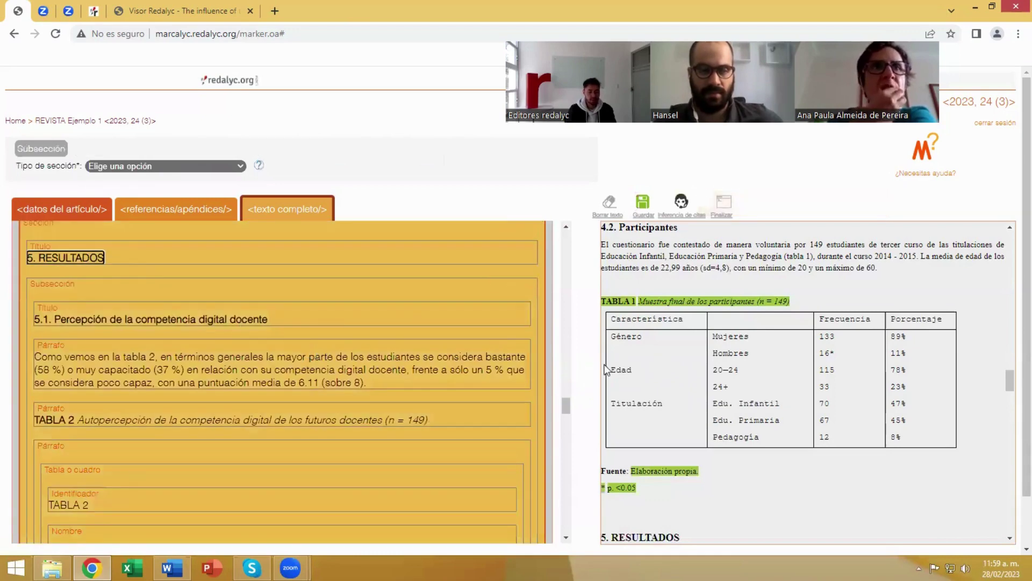
left_click(129, 284)
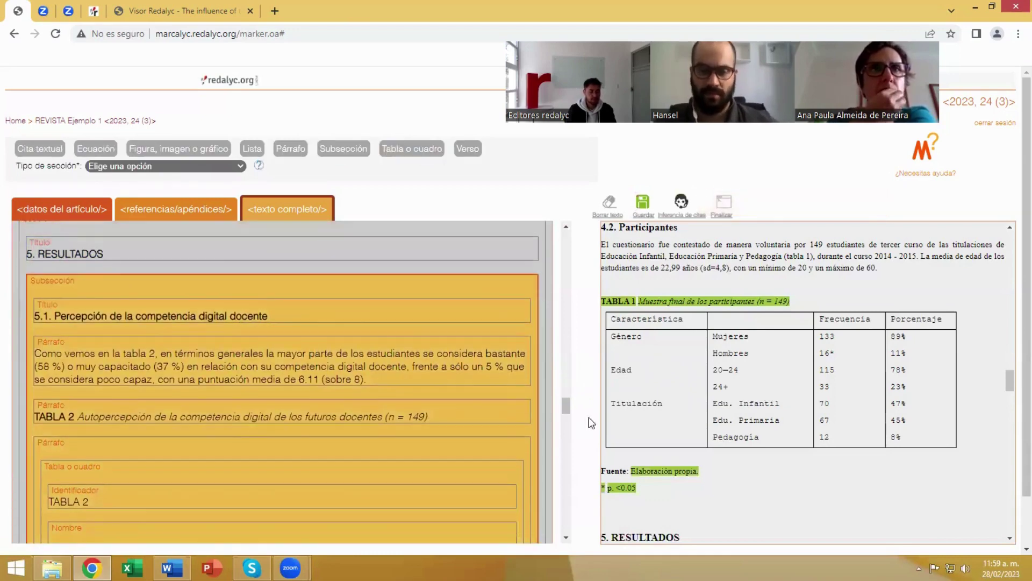
scroll(715, 426, "down", 2)
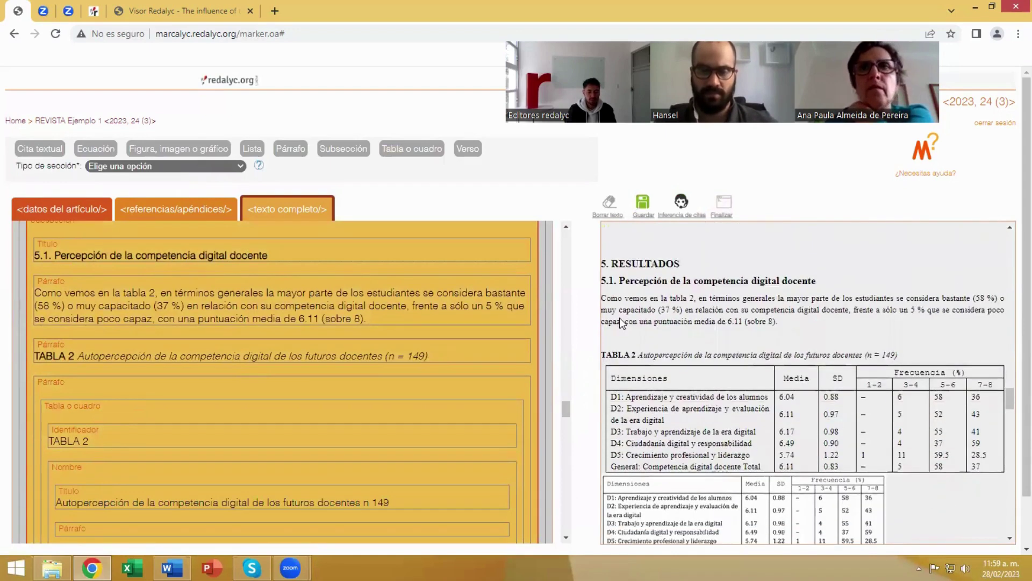
scroll(658, 310, "down", 1)
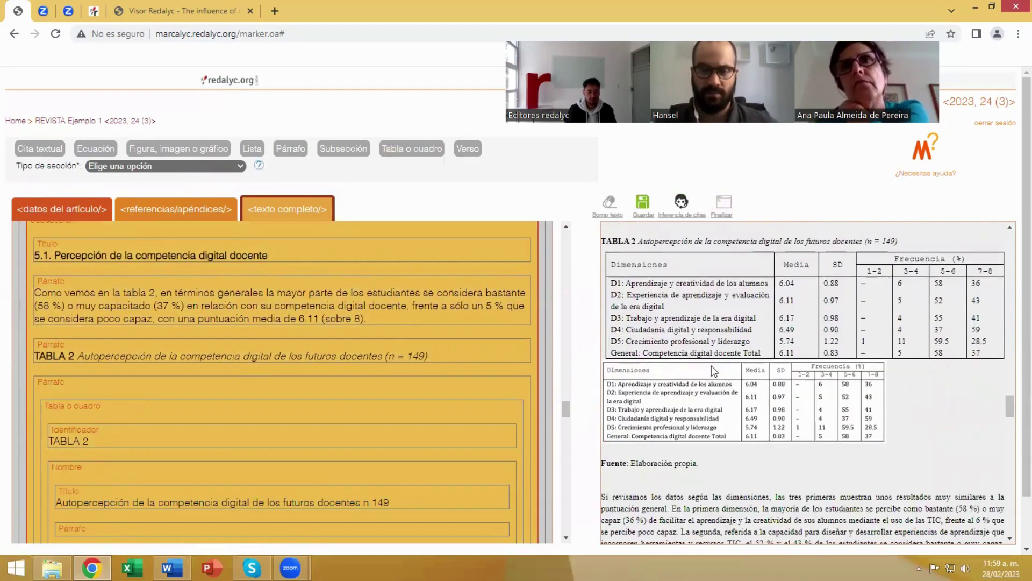
scroll(247, 389, "down", 1)
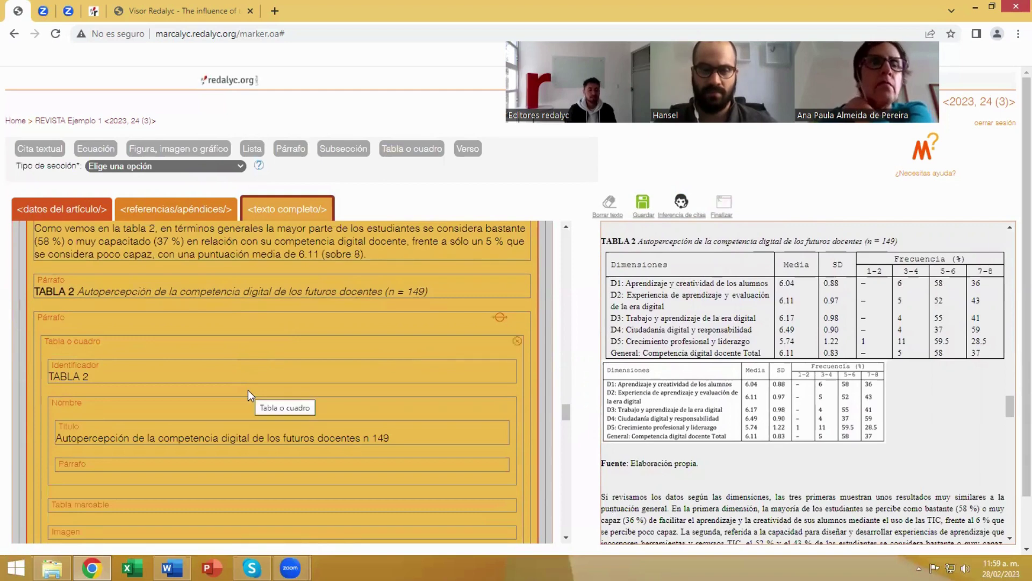
left_click(517, 344)
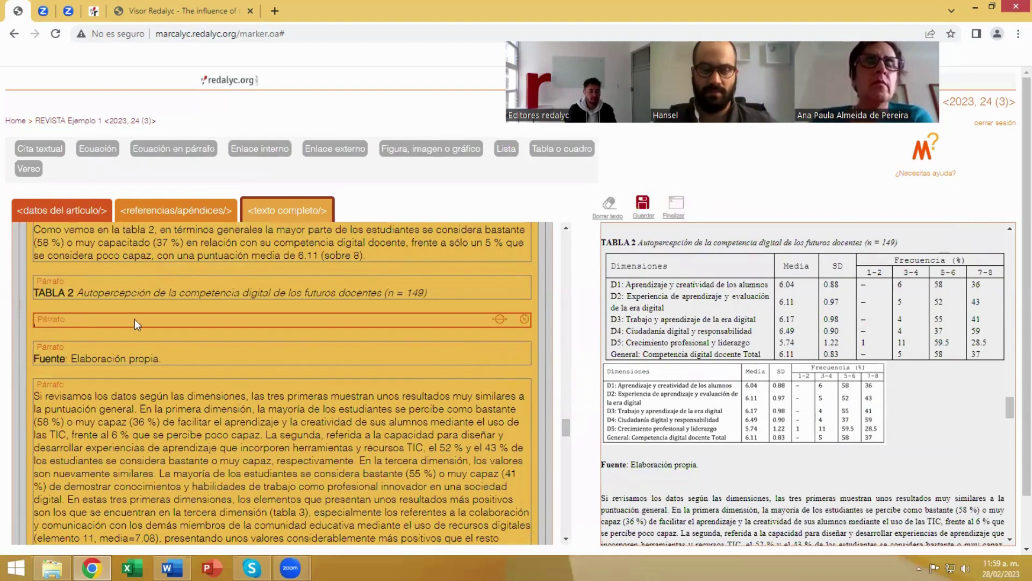
left_click(554, 152)
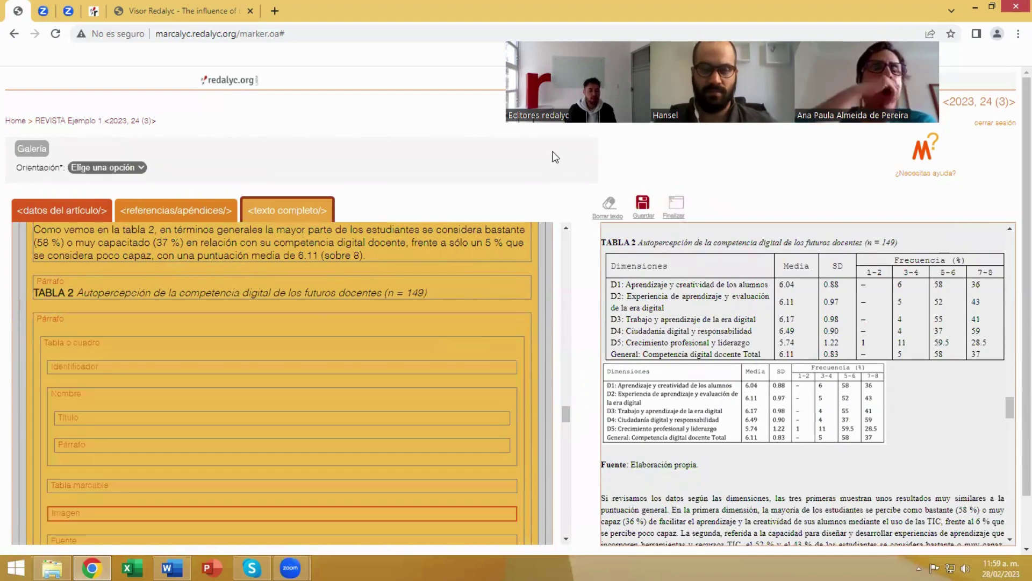
Tag "TABLA 2" as the new table's identifier and "Autopercepción de la competencia digital de los futuros docentes (n = 149)" as its title.
scroll(108, 314, "down", 1)
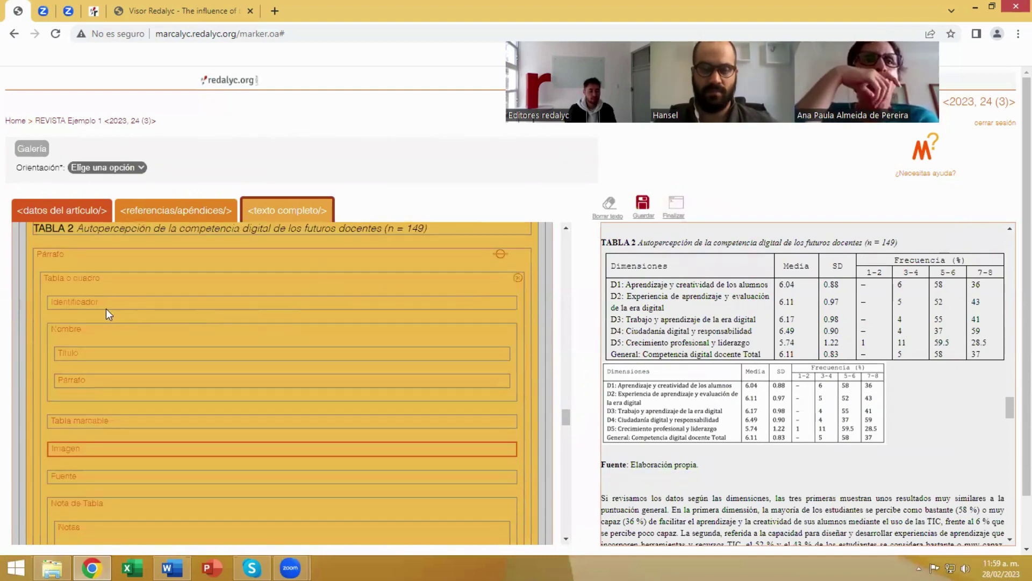
left_click(70, 304)
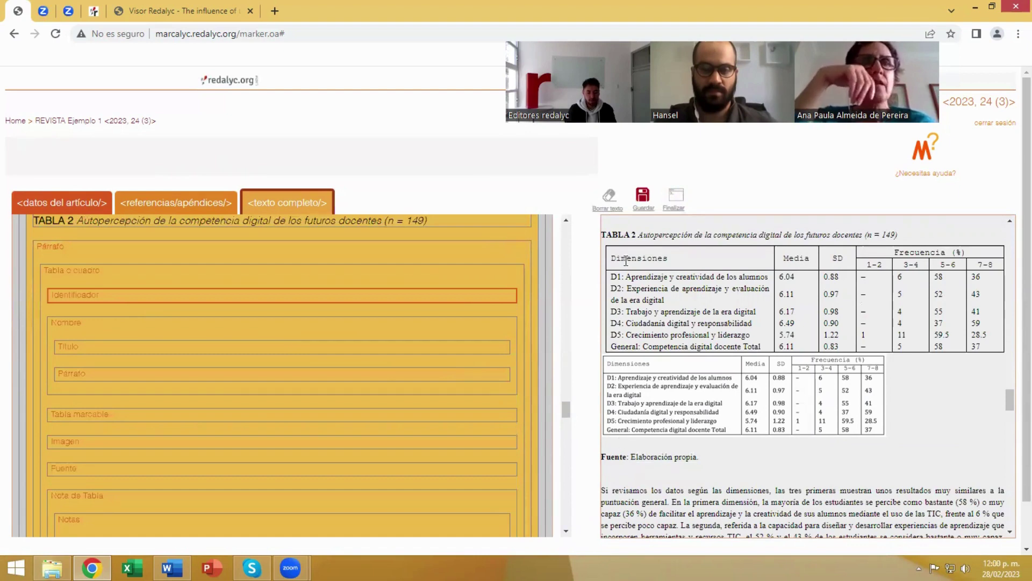
left_click_drag(636, 235, 601, 235)
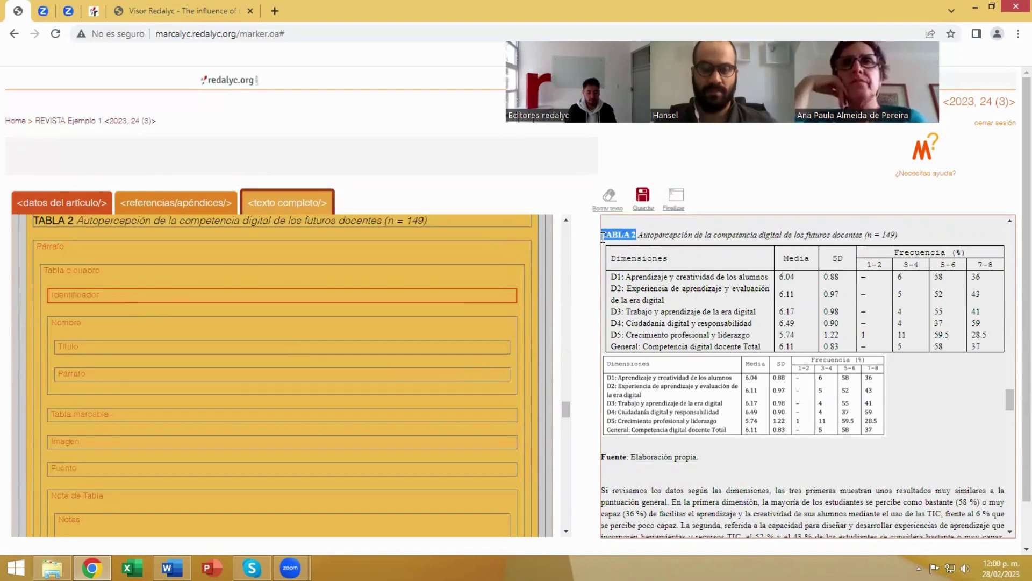
left_click(92, 357)
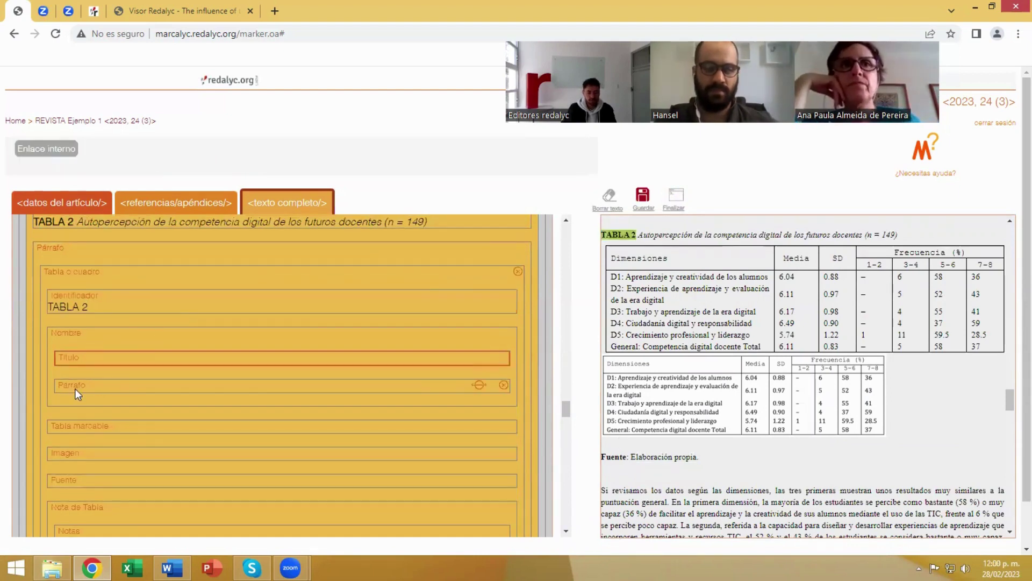
left_click_drag(638, 234, 905, 234)
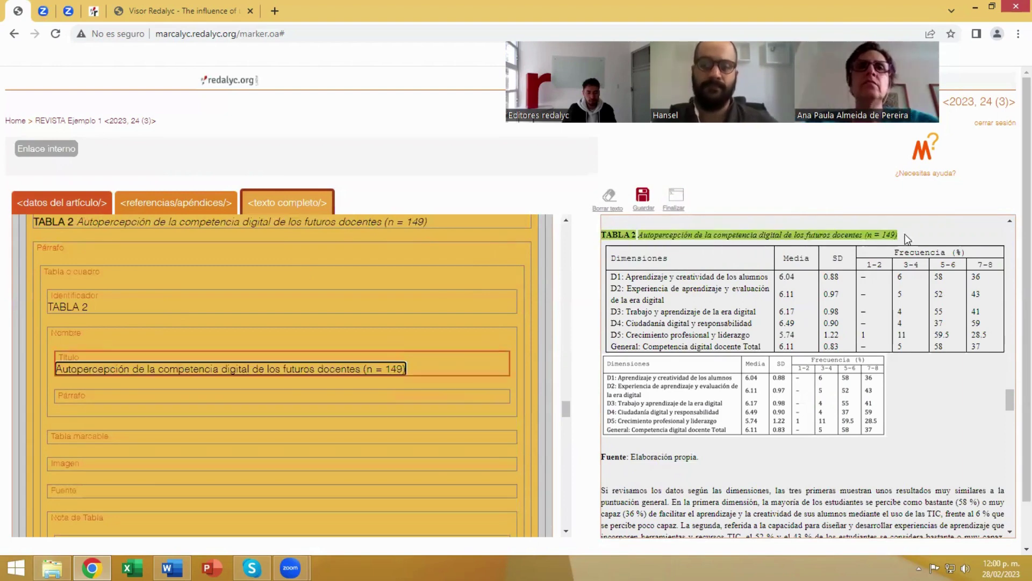
Remove the empty name paragraph and the markable table element from TABLA 2.
left_click(98, 396)
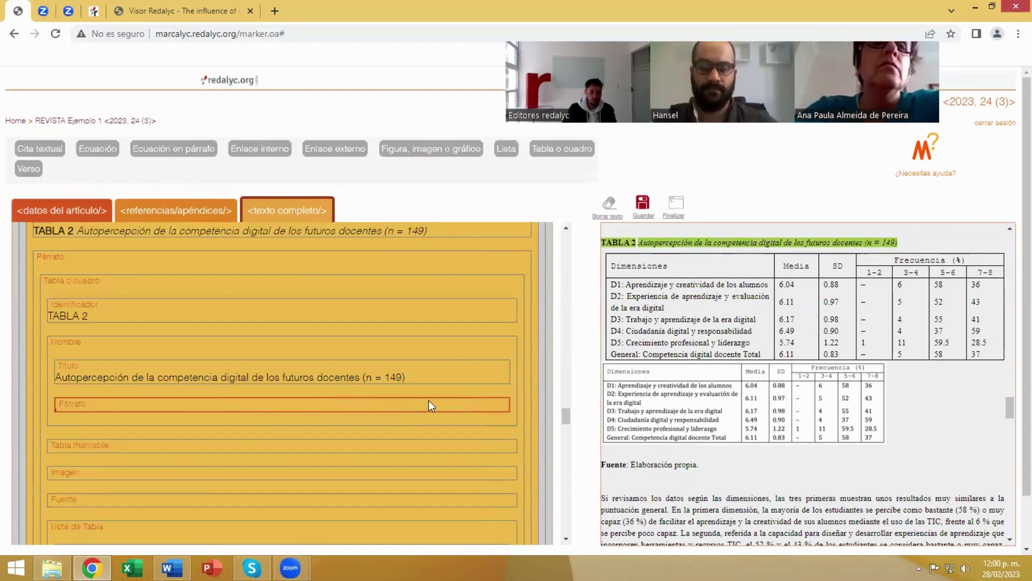
left_click(503, 405)
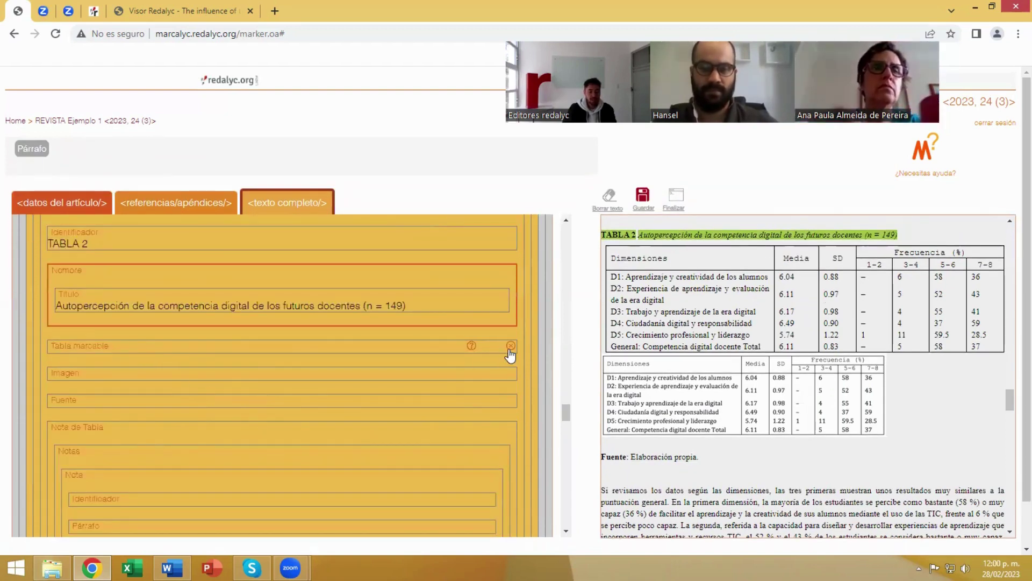
left_click(93, 348)
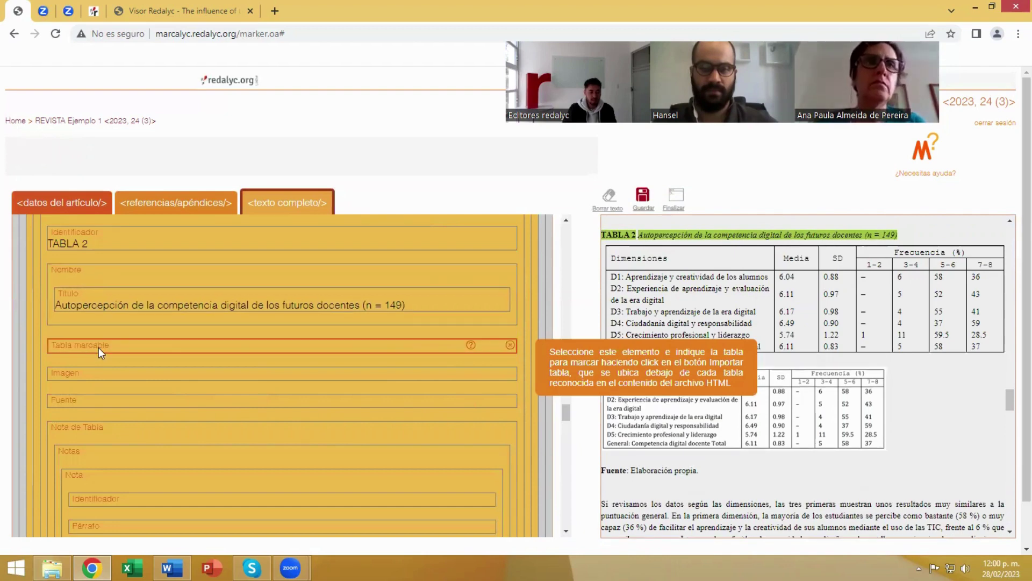
left_click(628, 359)
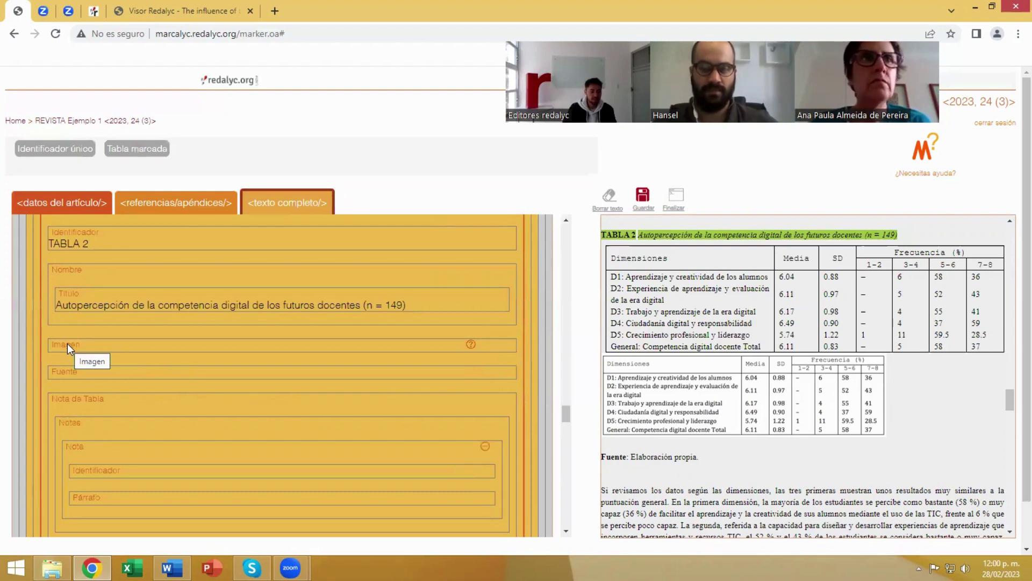
Set the orientation of TABLA 2's image element to Original.
left_click(66, 343)
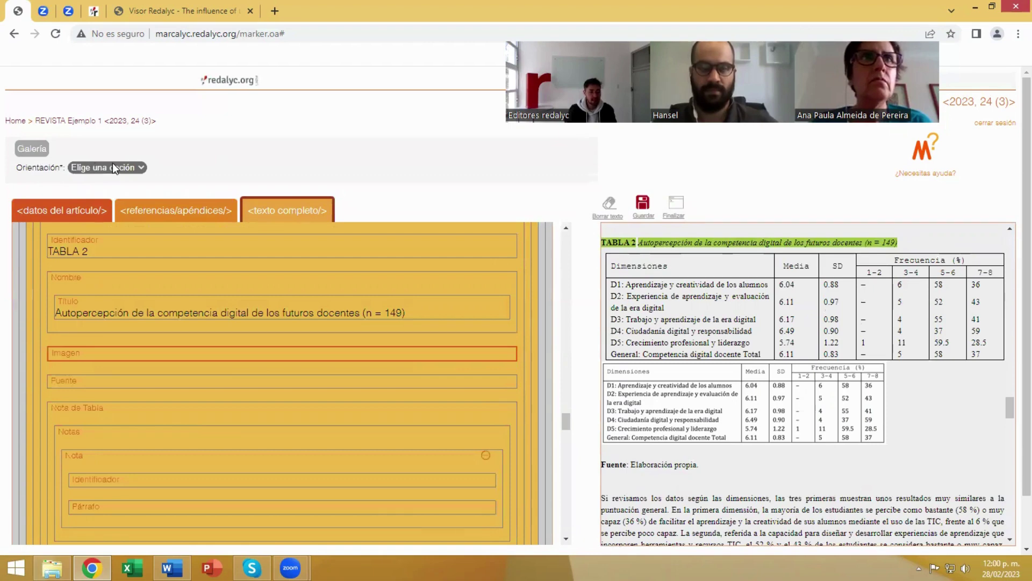
left_click(141, 166)
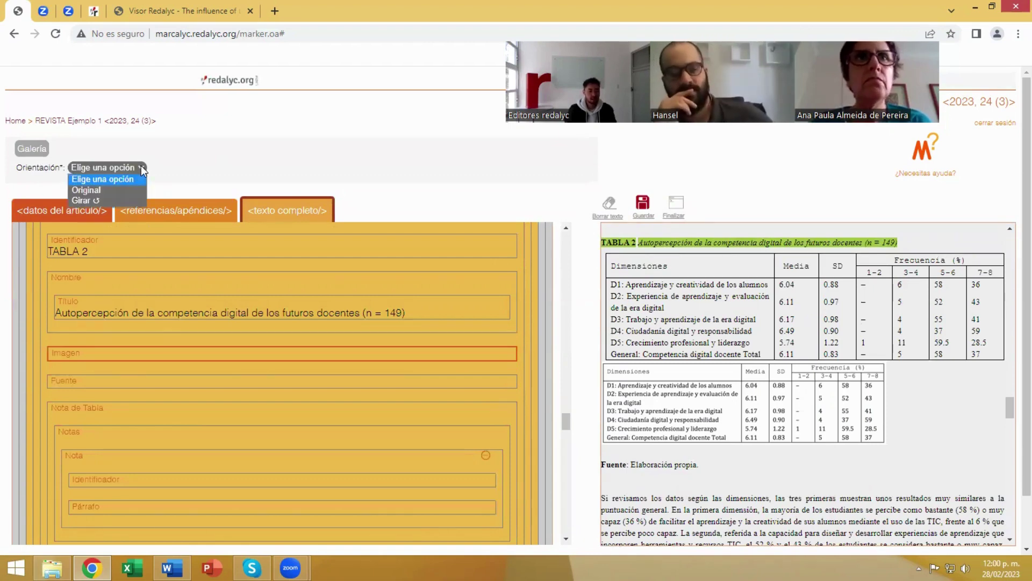
left_click(95, 191)
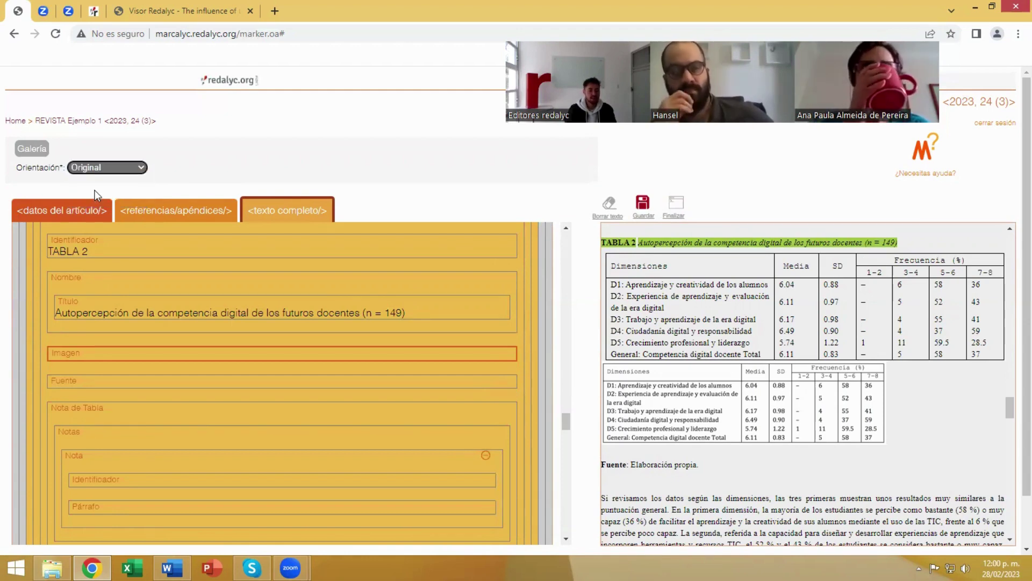
Choose the Tab02 image from the Imágenes folder for upload to the image gallery.
left_click(32, 149)
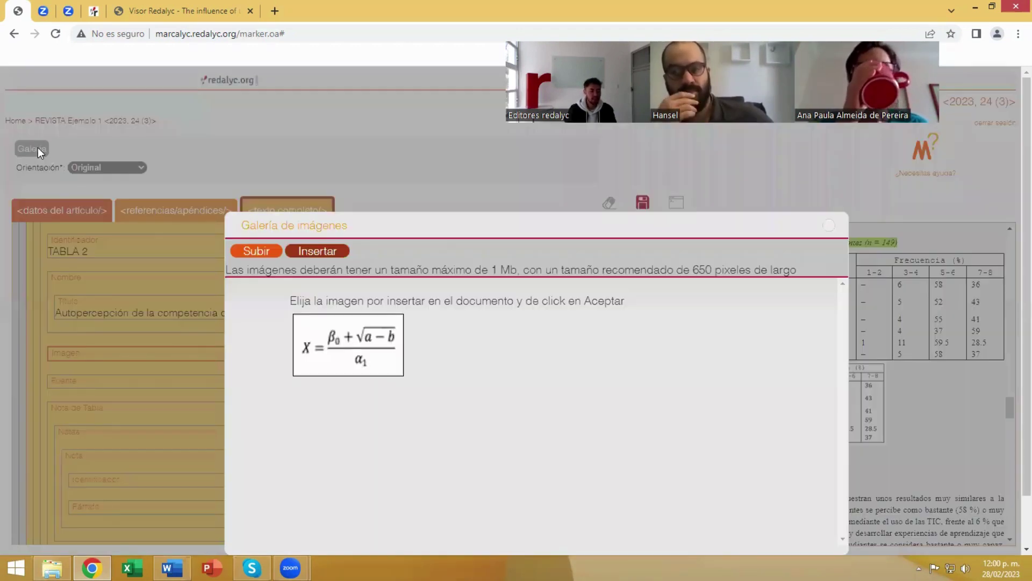
left_click(253, 255)
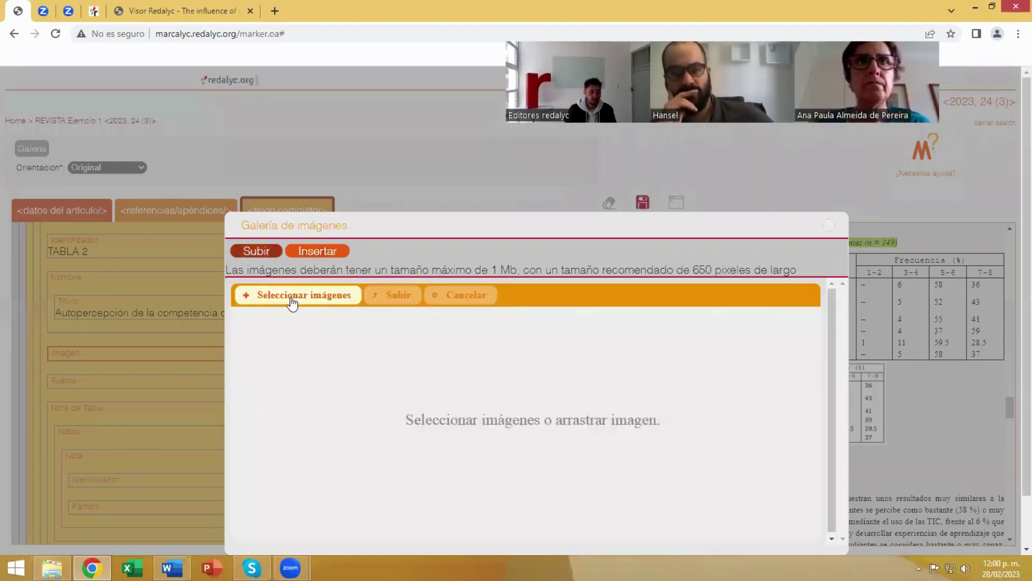
left_click(292, 301)
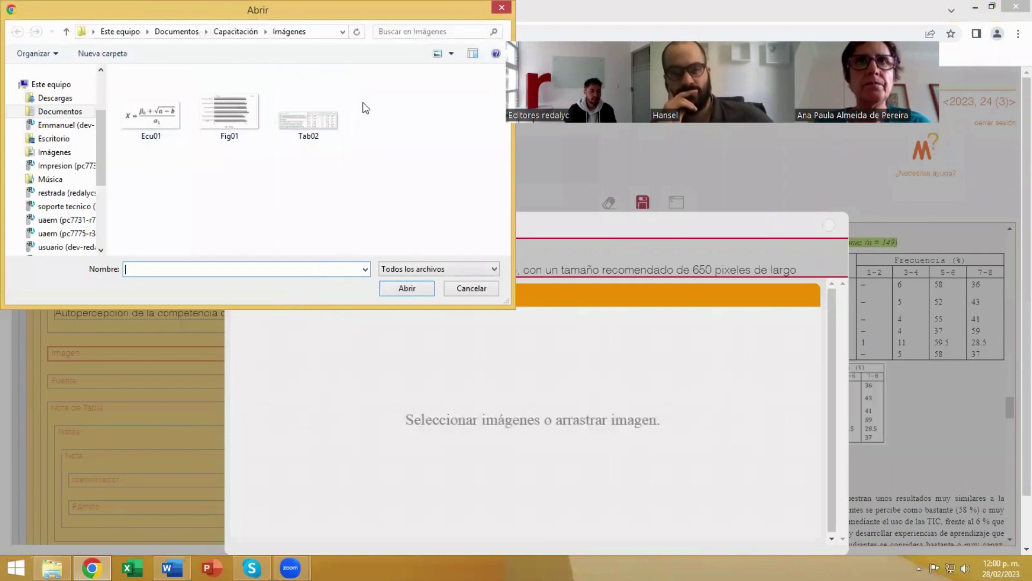
left_click(318, 120)
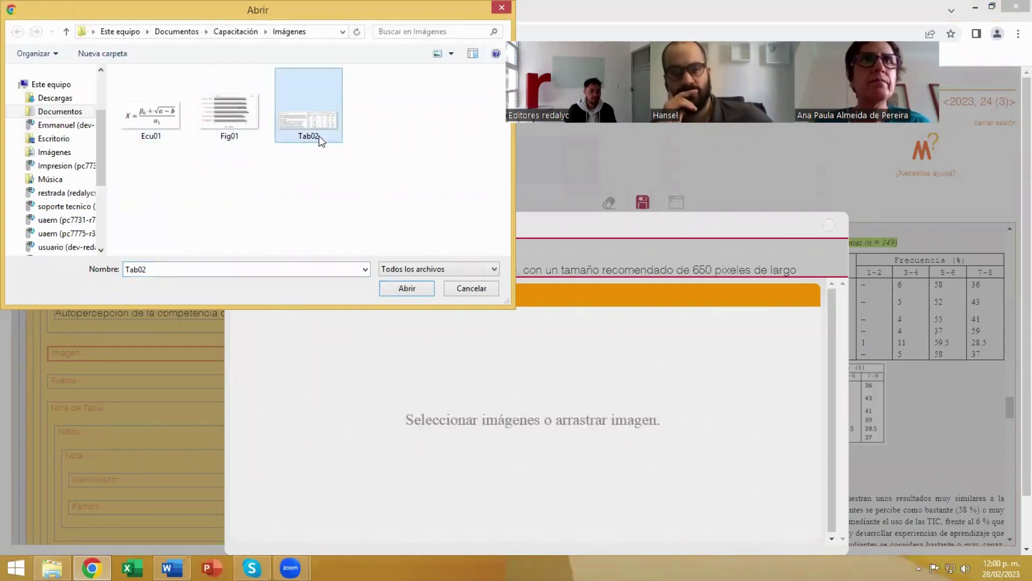